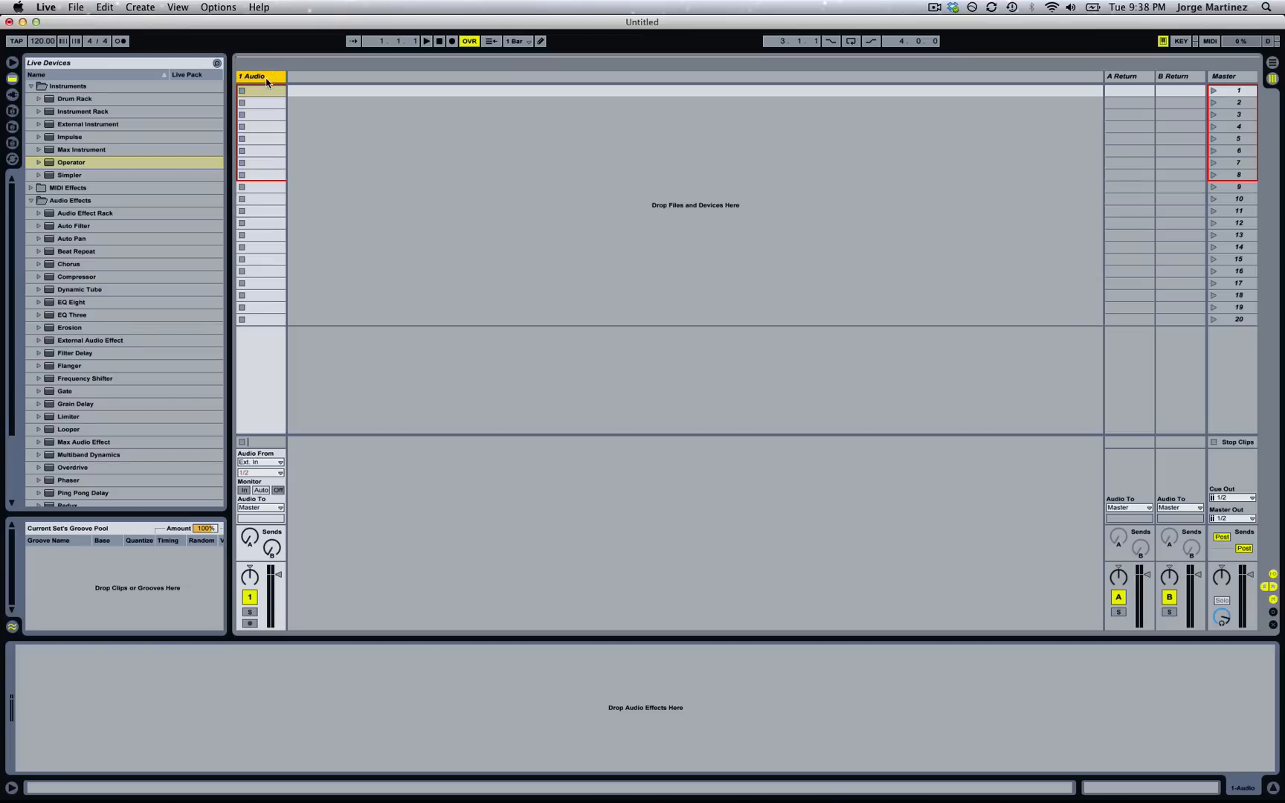
Add a new track holding a Drum Rack and load Operator onto its C2 pad.
left_click_drag(229, 162, 241, 162)
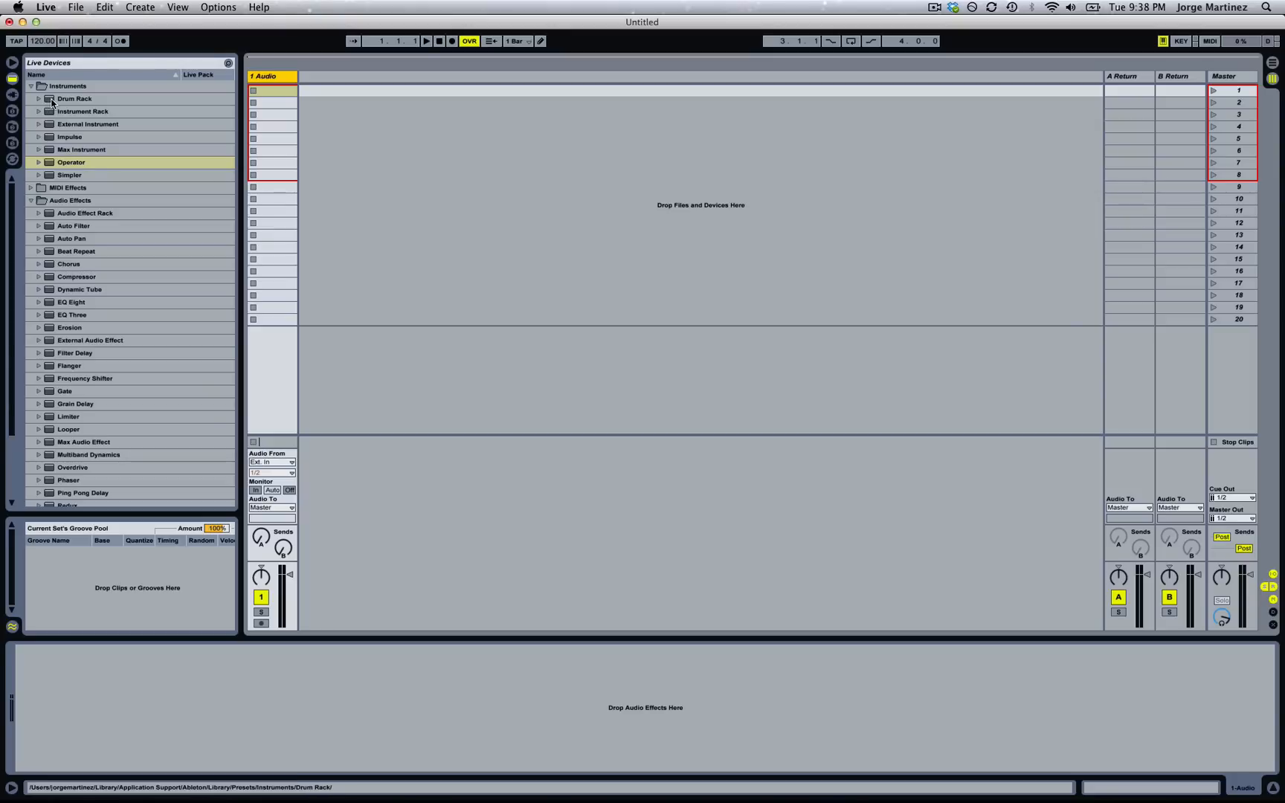
left_click_drag(54, 103, 316, 81)
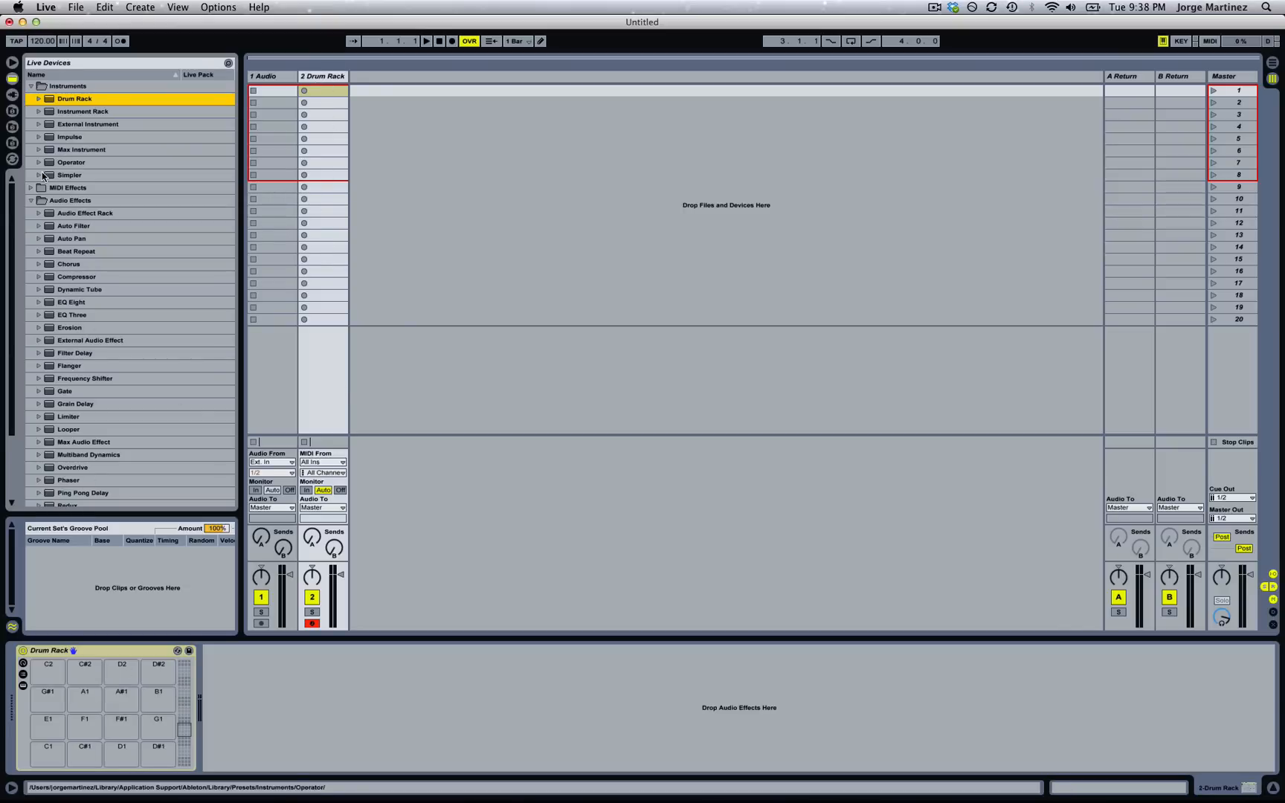
left_click(31, 200)
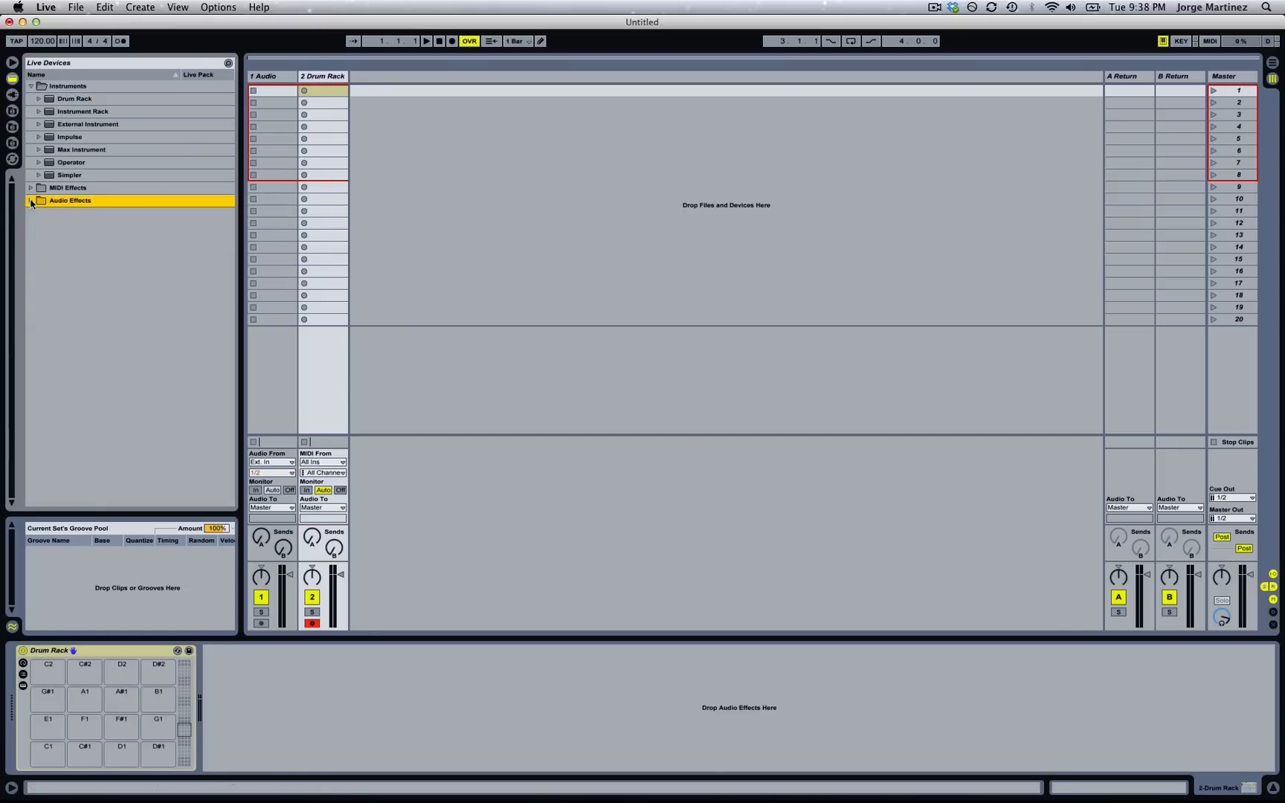
left_click(49, 162)
left_click_drag(67, 655, 48, 669)
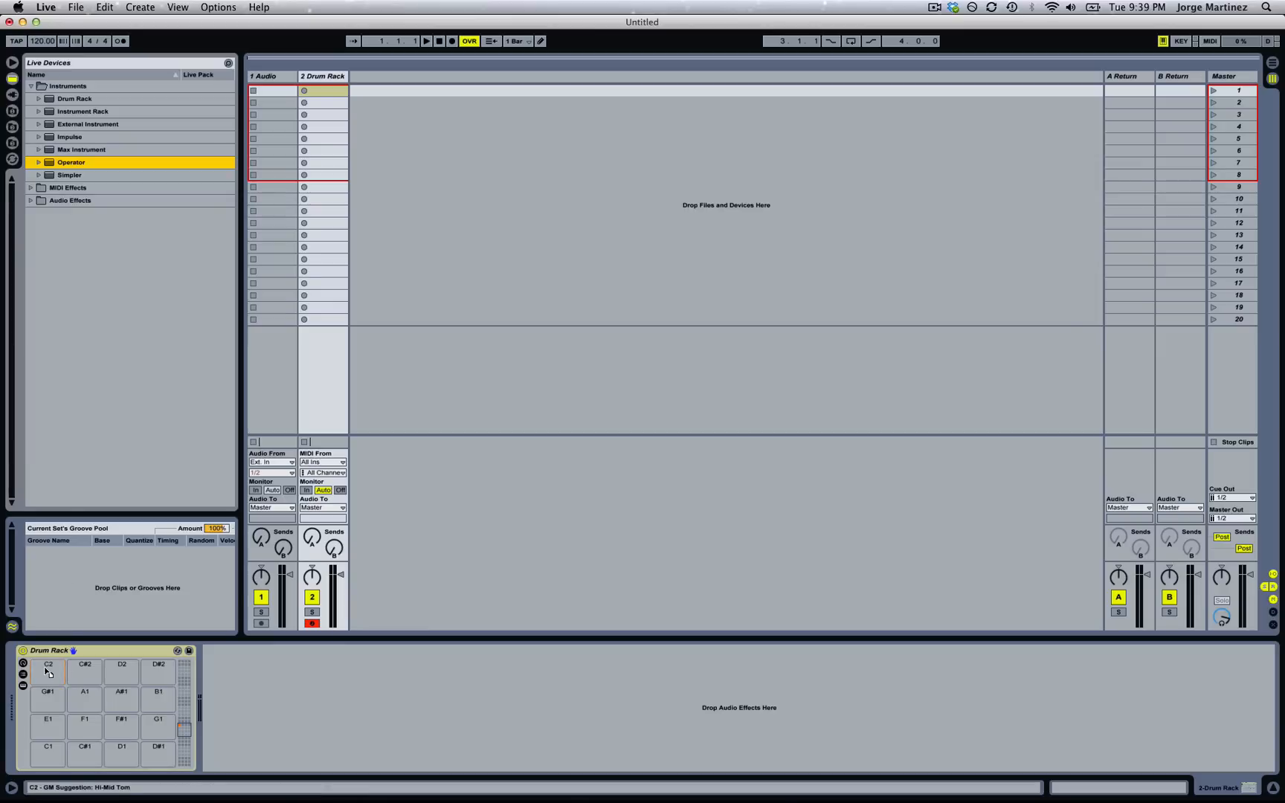
Create a MIDI clip in the Drum Rack track's first slot with Operator notes at 1, 1.2, 1.3 and 1.4.
left_click(329, 92)
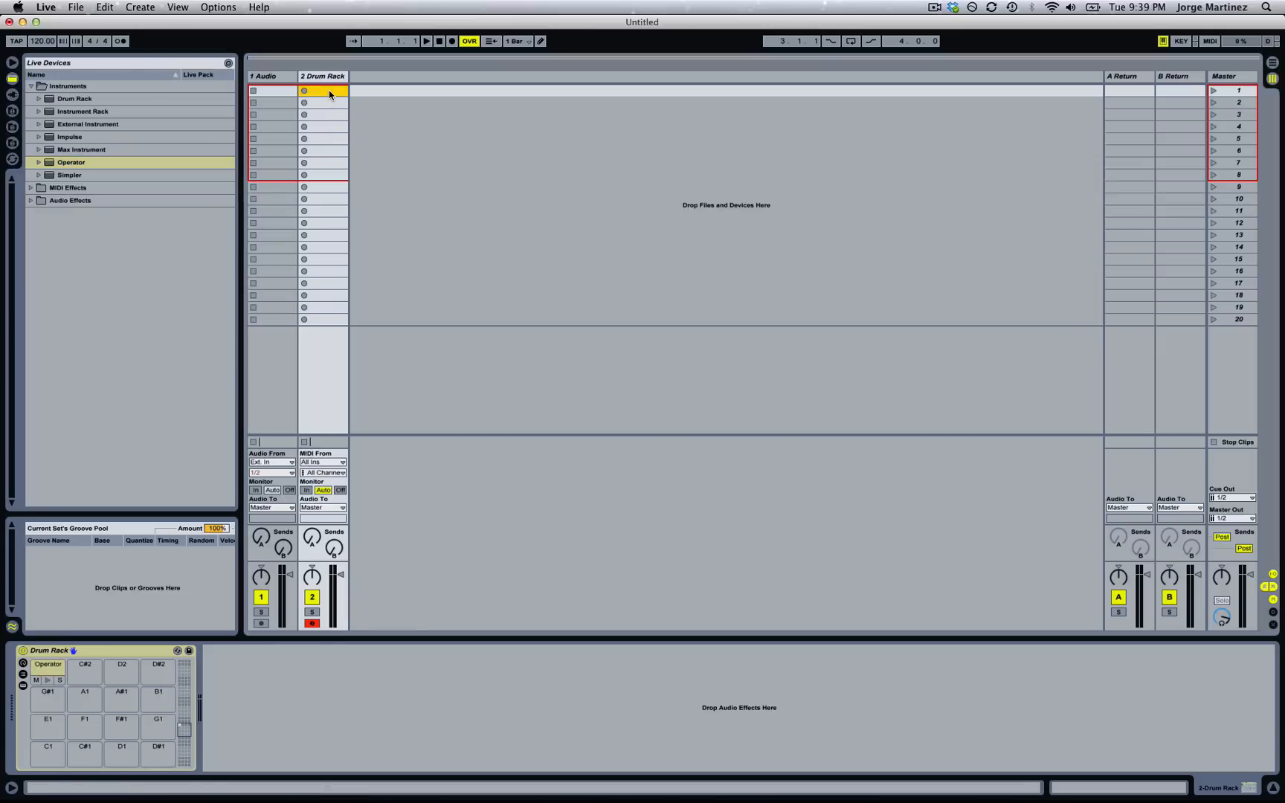
double_click(328, 90)
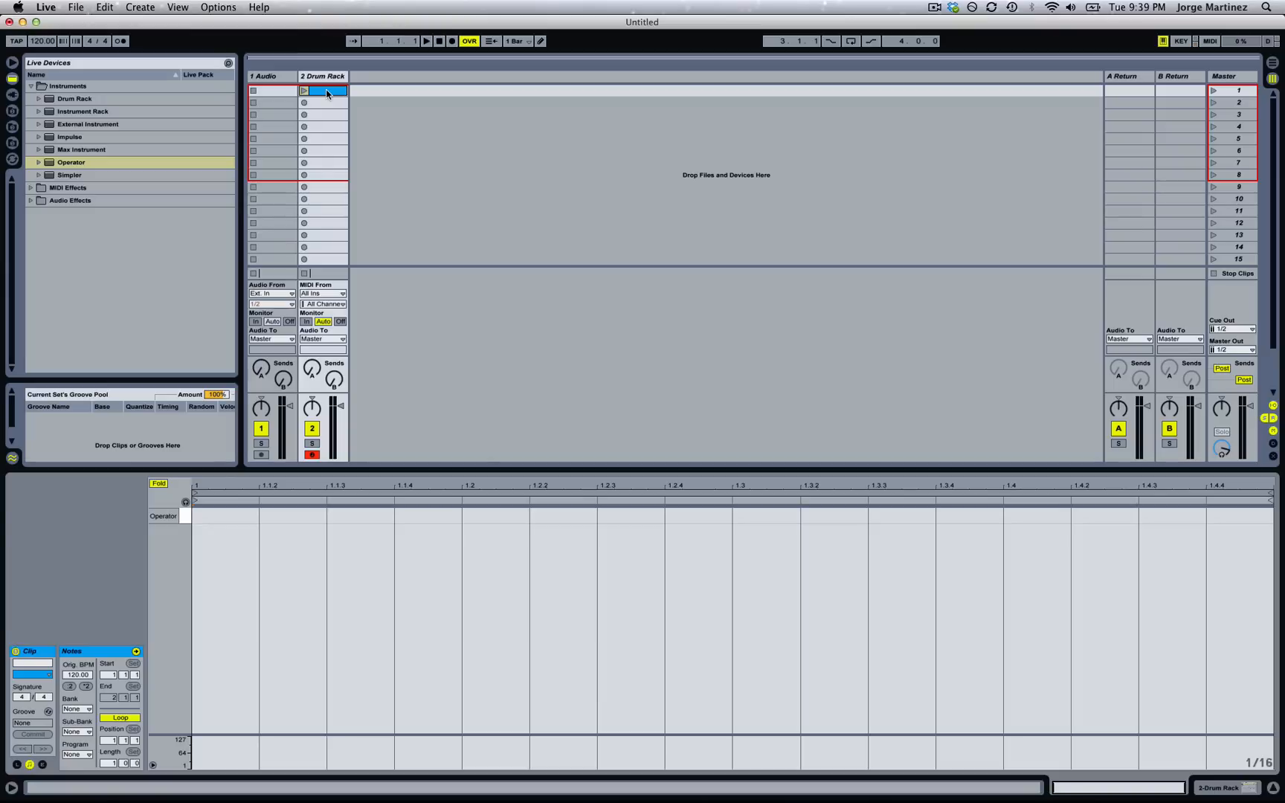
double_click(223, 516)
left_click(683, 525)
double_click(751, 516)
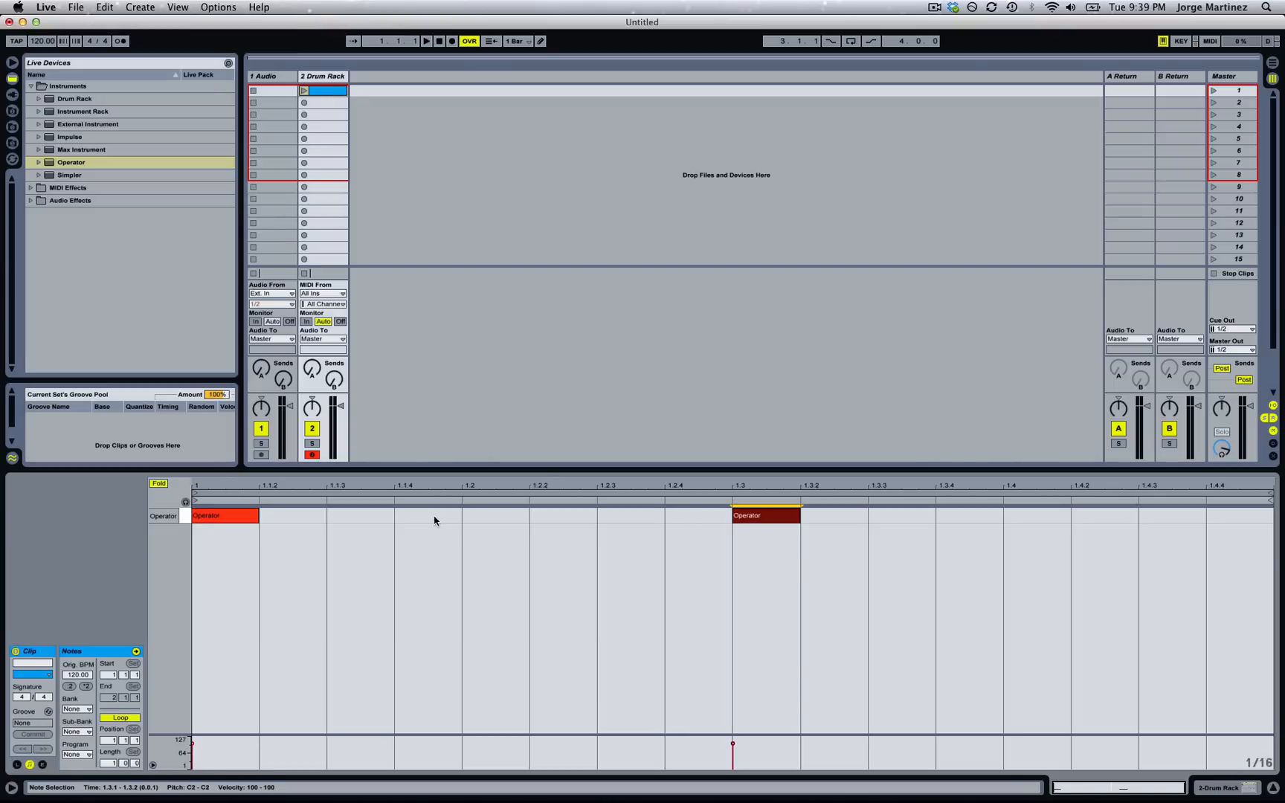
double_click(487, 517)
double_click(1020, 518)
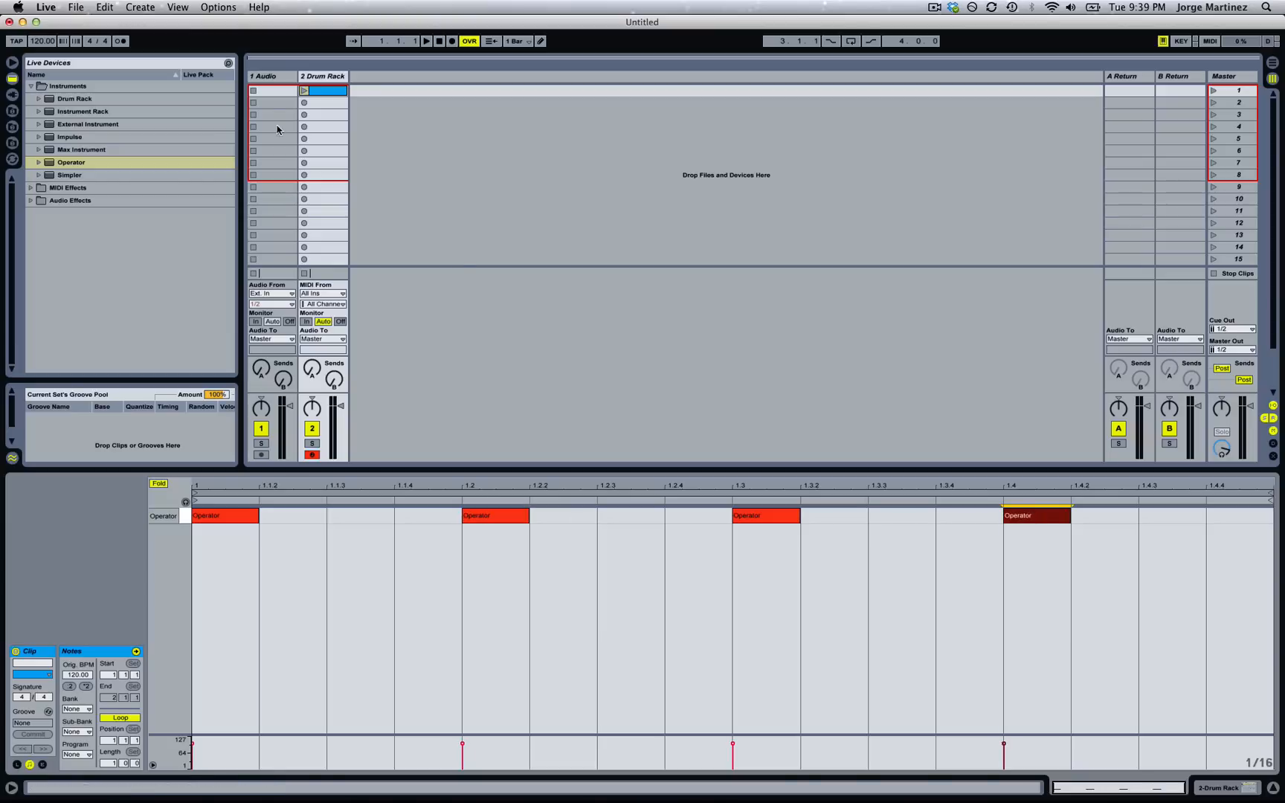
left_click(324, 115)
left_click(1216, 789)
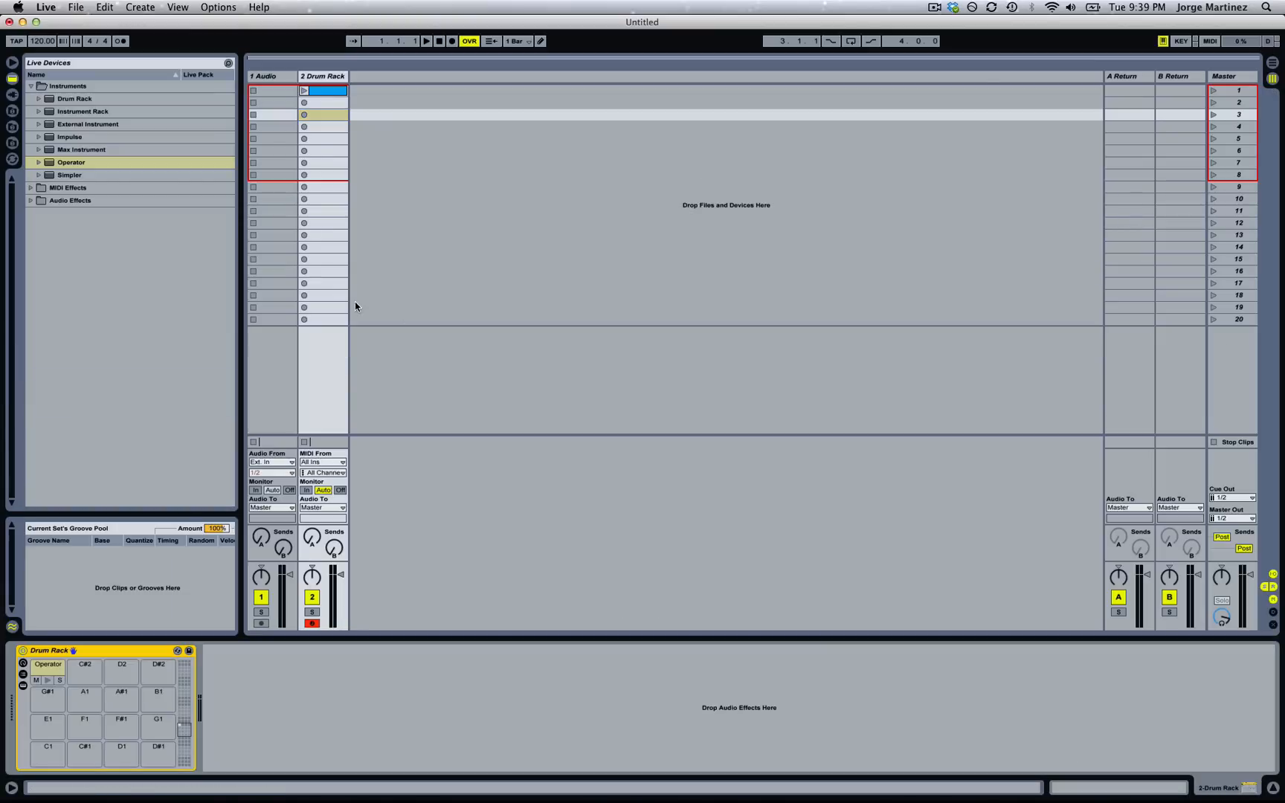
left_click(23, 685)
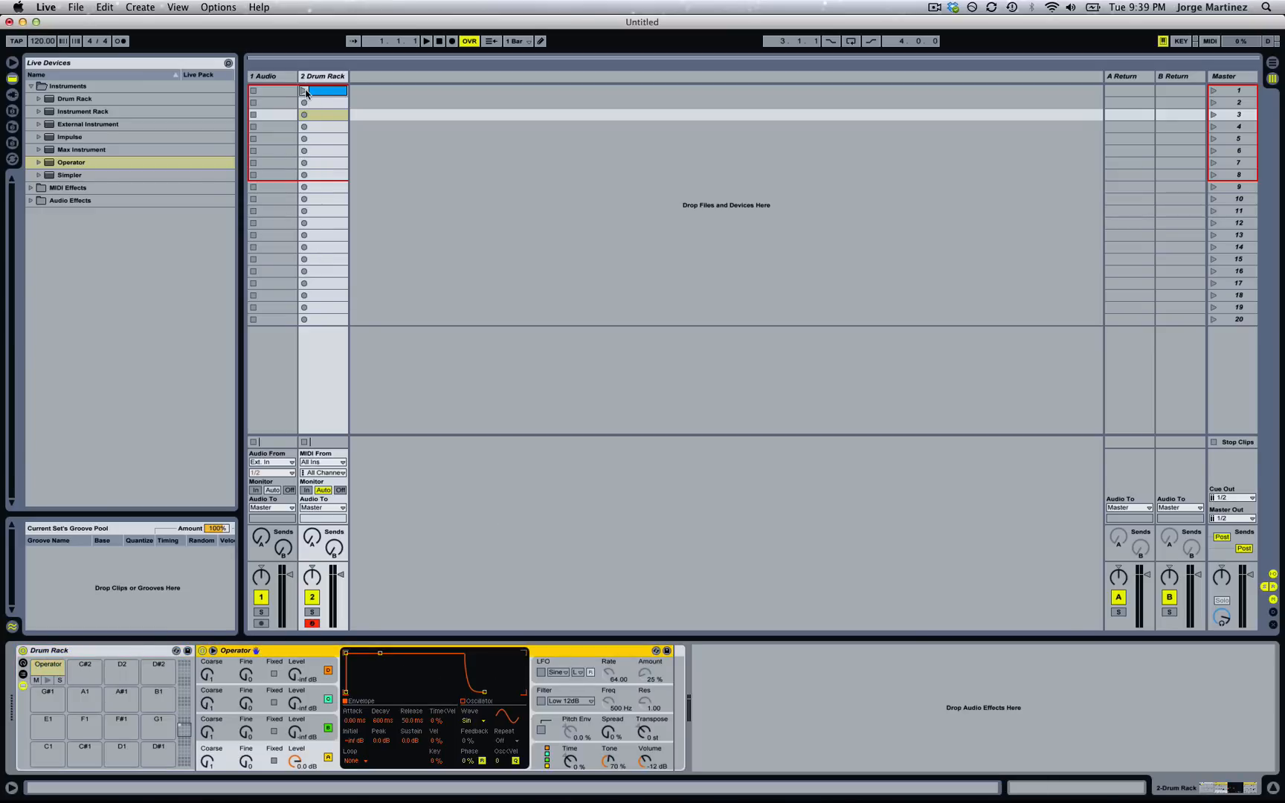
Audition the Drum Rack track's first clip with Operator's default sound, stop it and return to the device view.
double_click(306, 91)
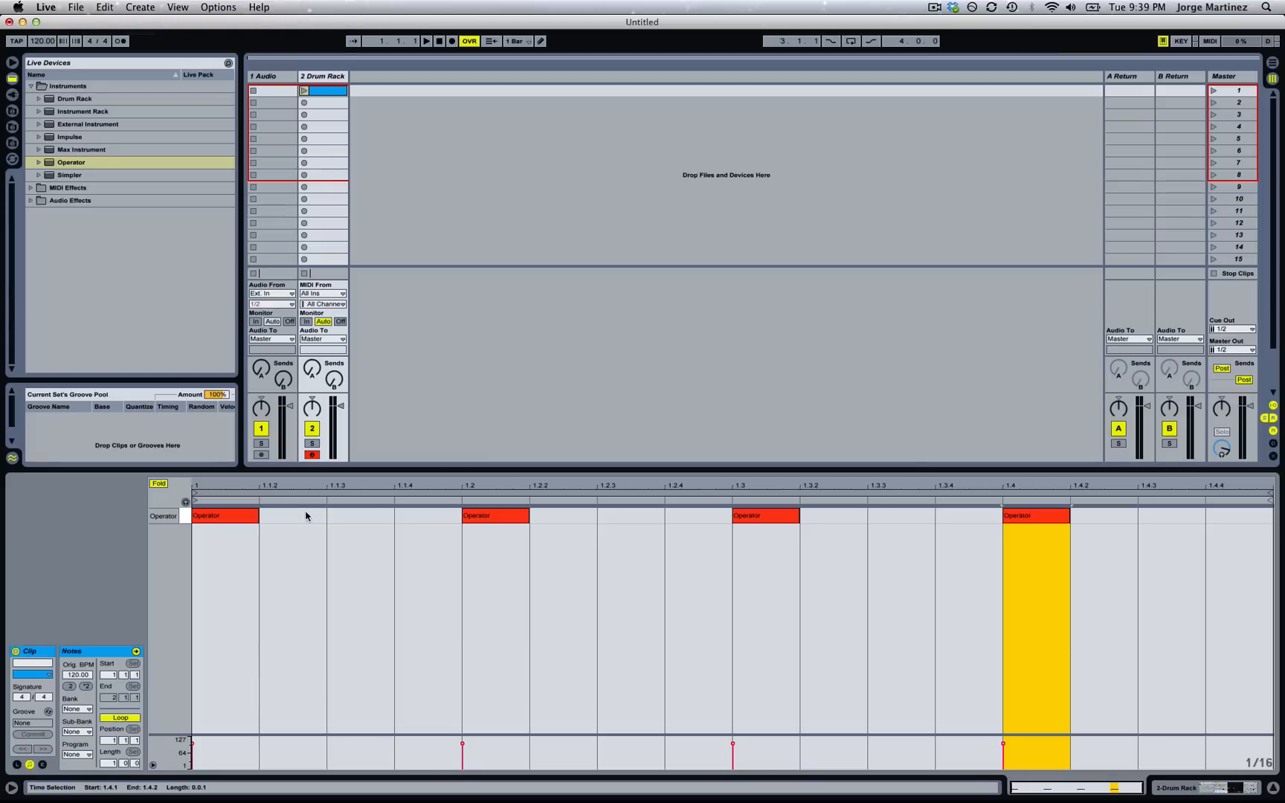
left_click(304, 90)
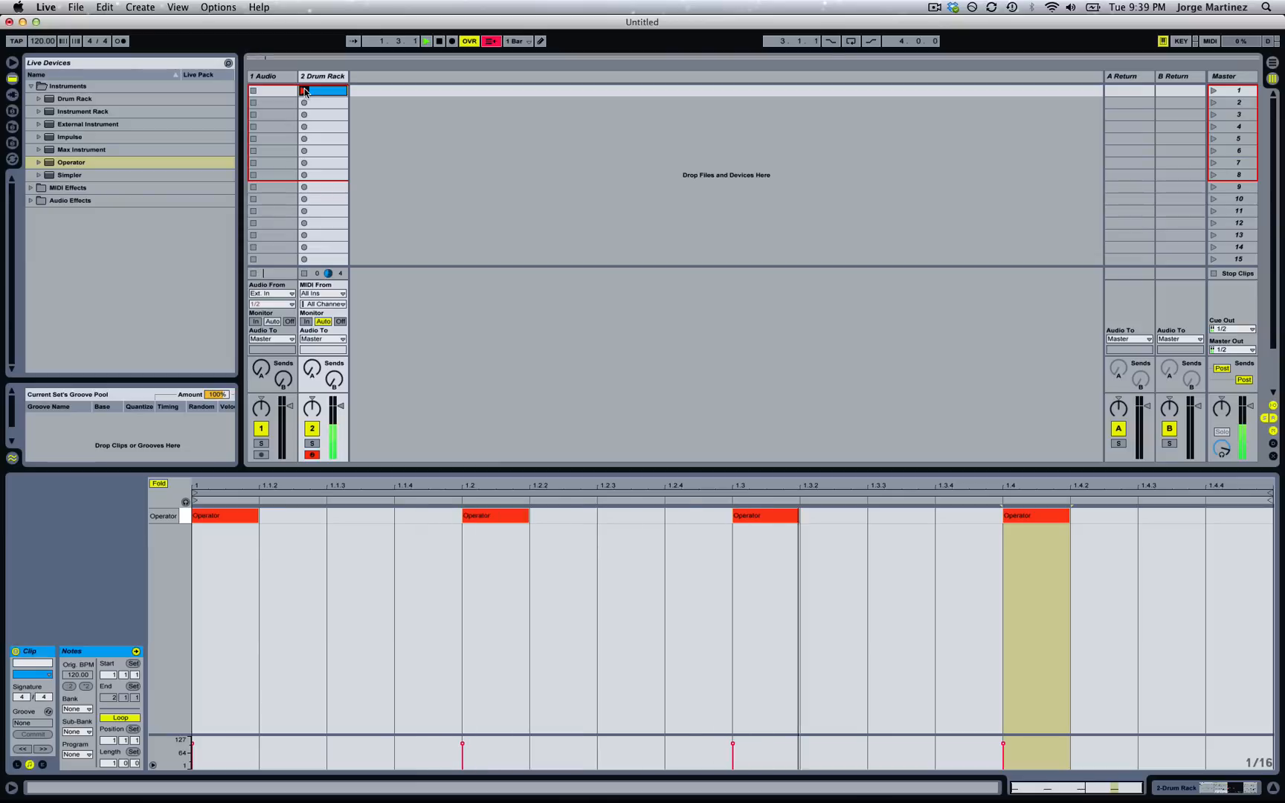
key("space")
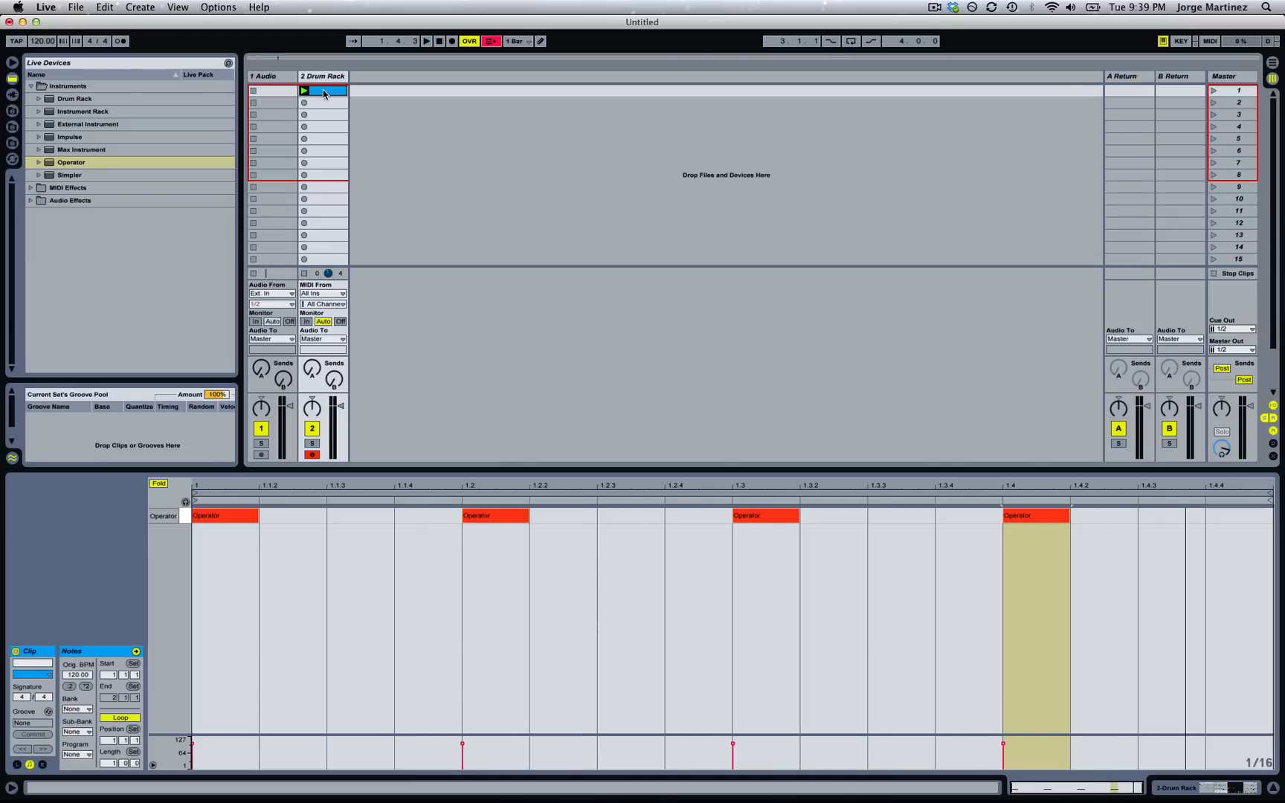
left_click(61, 531)
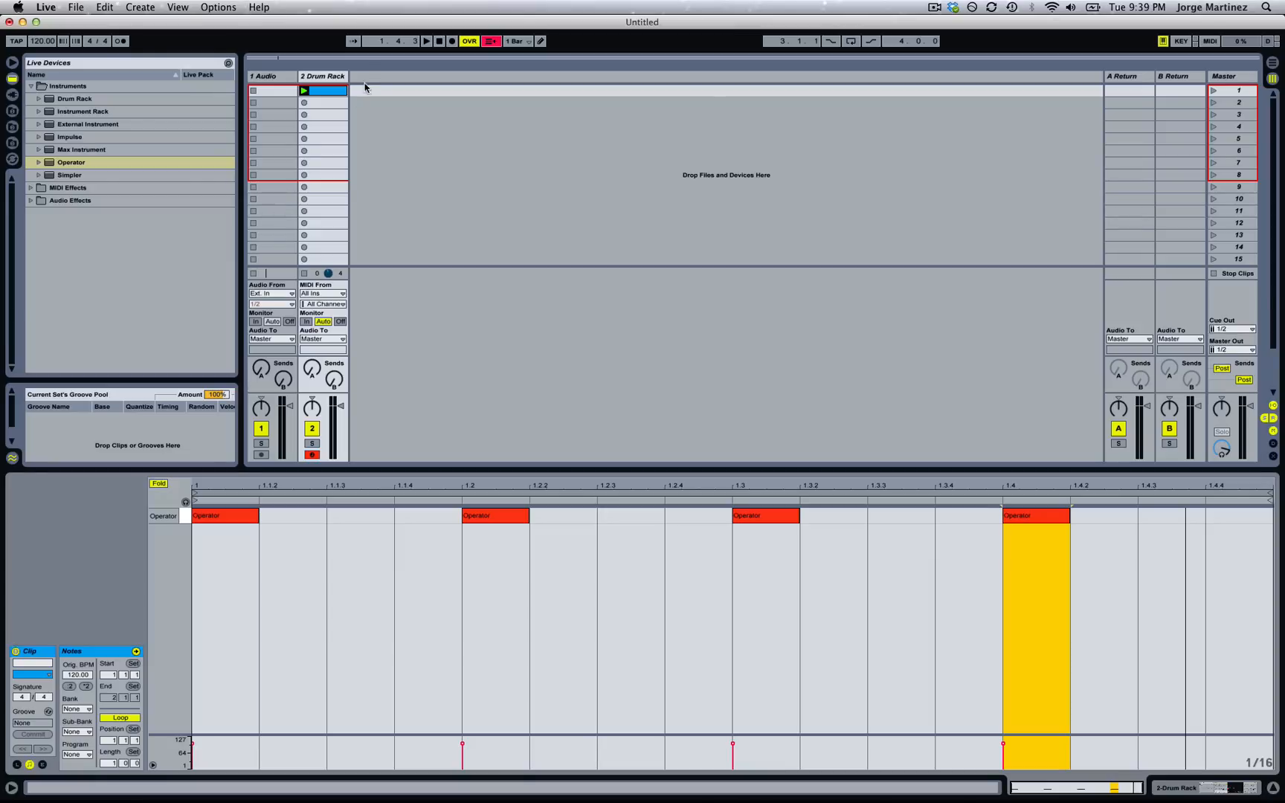
key("shift+Tab")
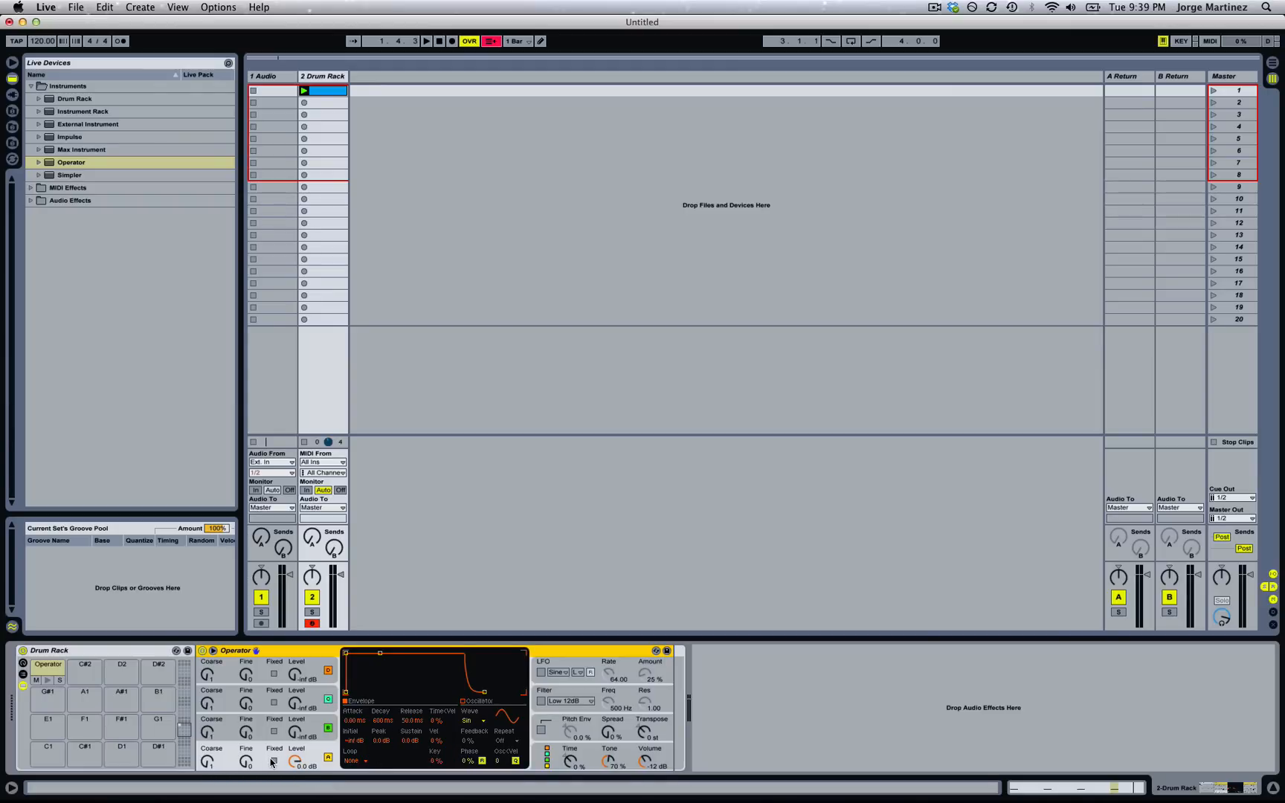
Set Operator's oscillator A waveform to Noise White.
left_click(469, 723)
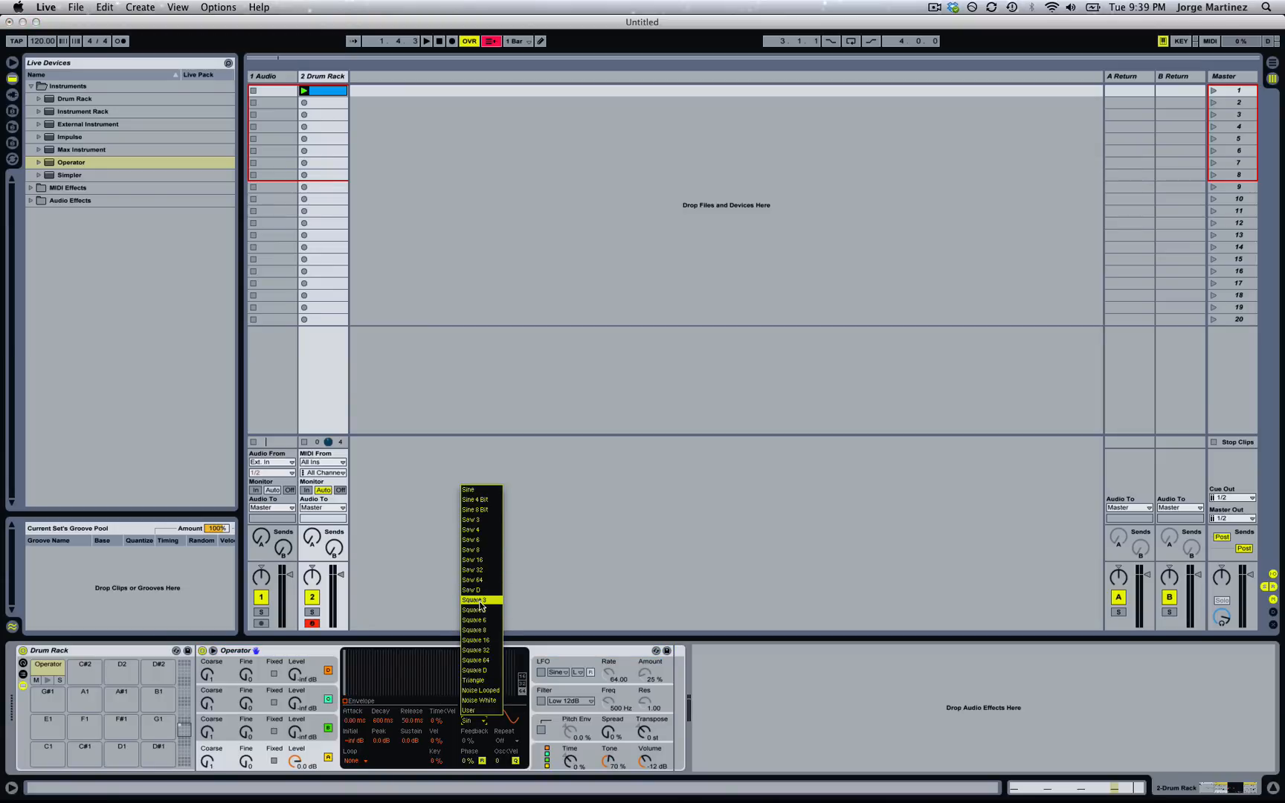
left_click(476, 703)
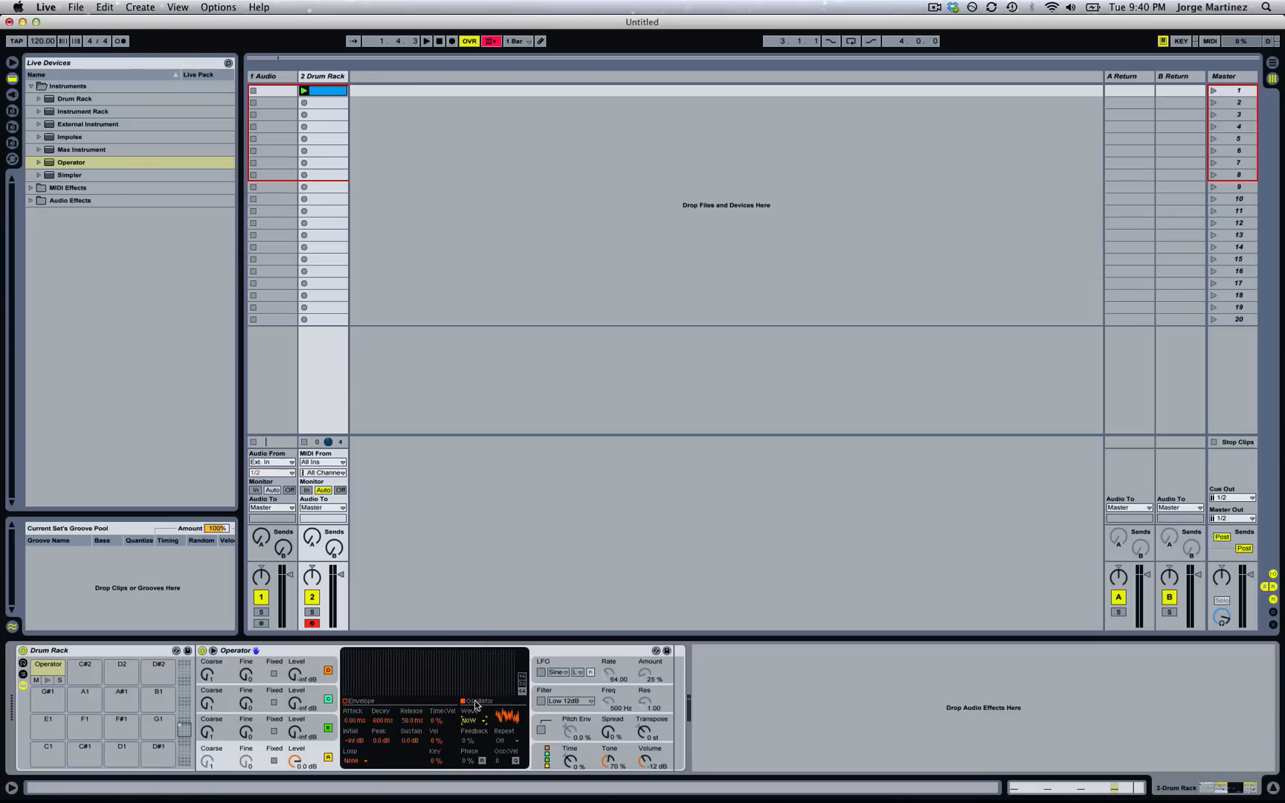
left_click(559, 653)
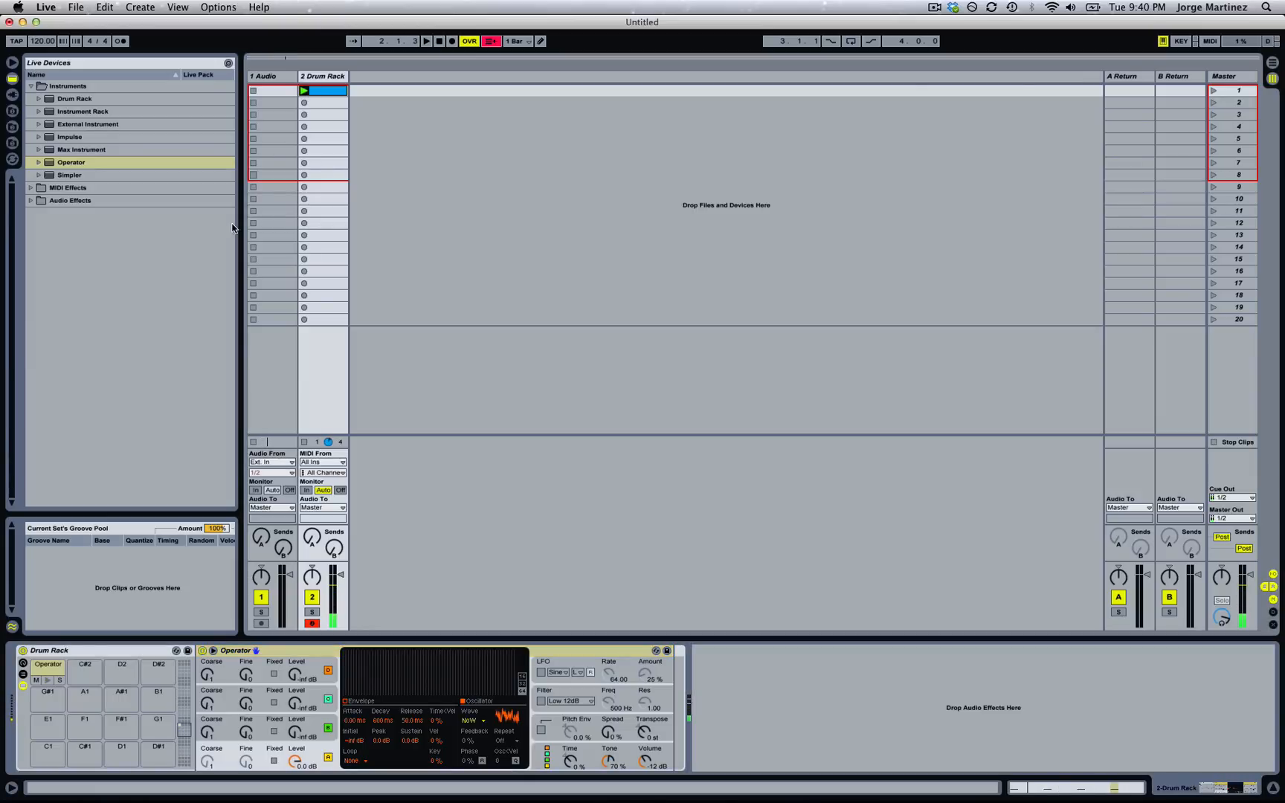
Switch oscillator A's waveform to Noise Looped, audition different Coarse tunings during playback and reset the tuning.
left_click(473, 721)
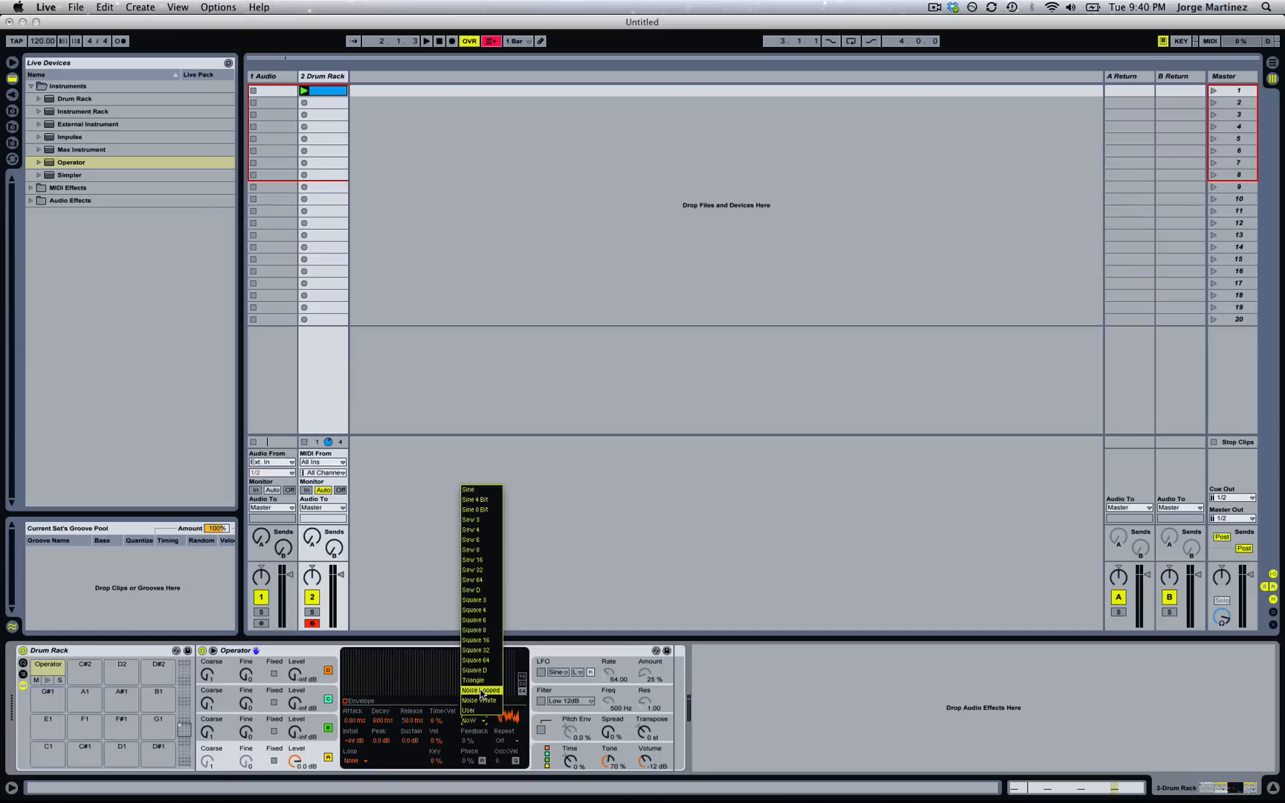
left_click(481, 691)
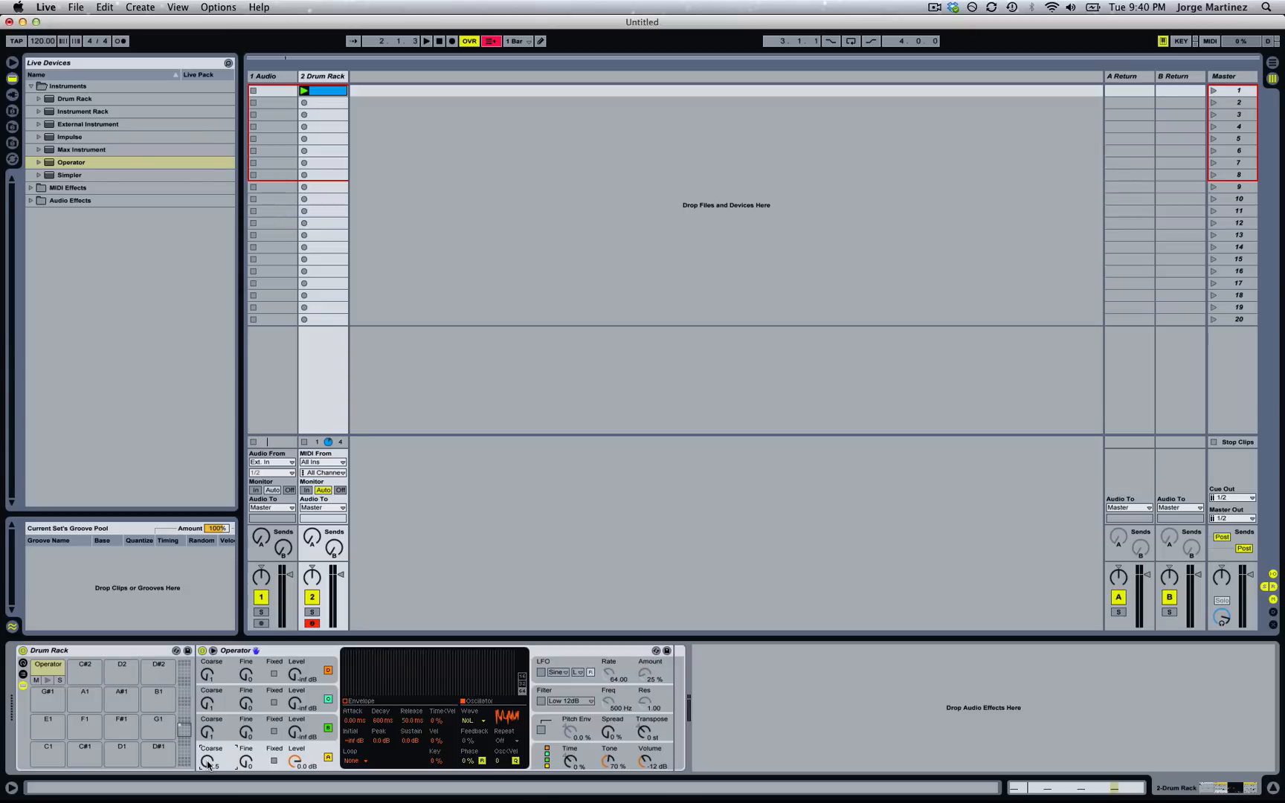
left_click_drag(208, 765, 246, 763)
key("space")
key("space")
key("space")
left_click_drag(207, 761, 207, 604)
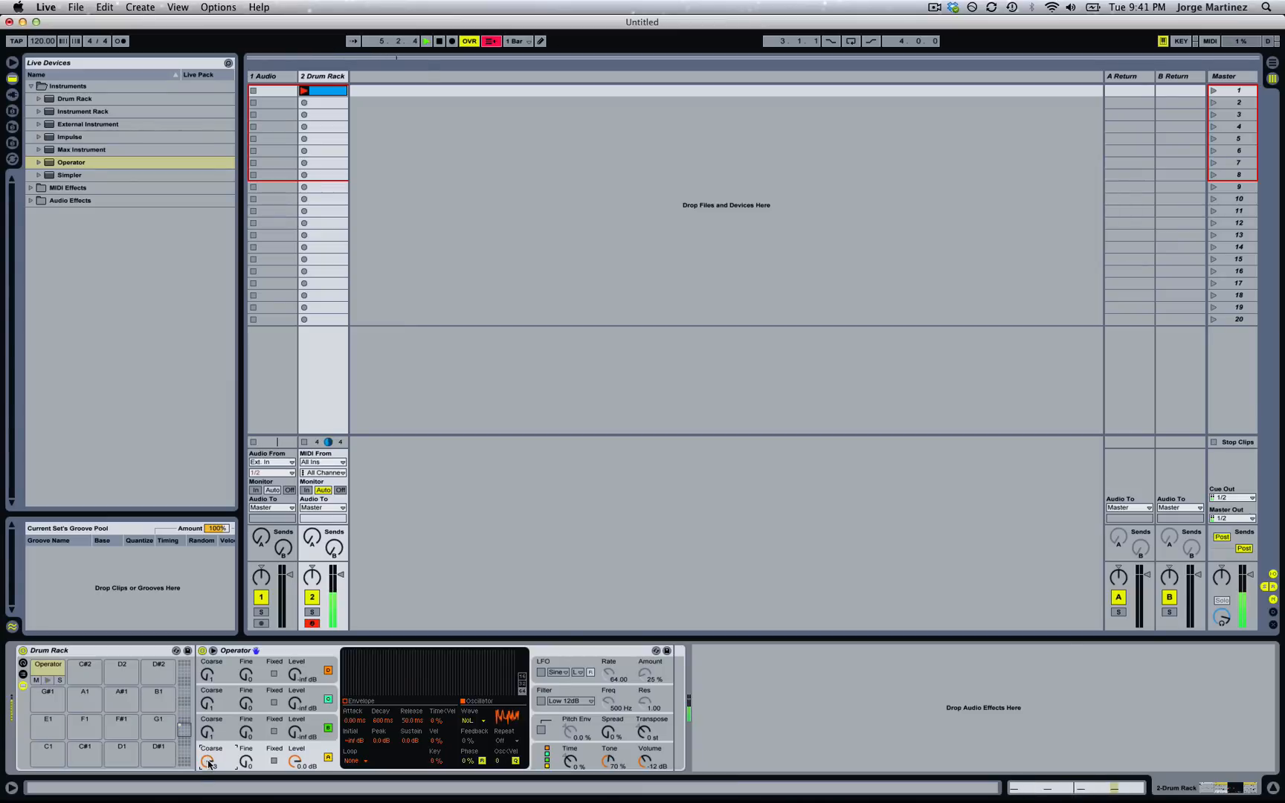
key("space")
key("Delete")
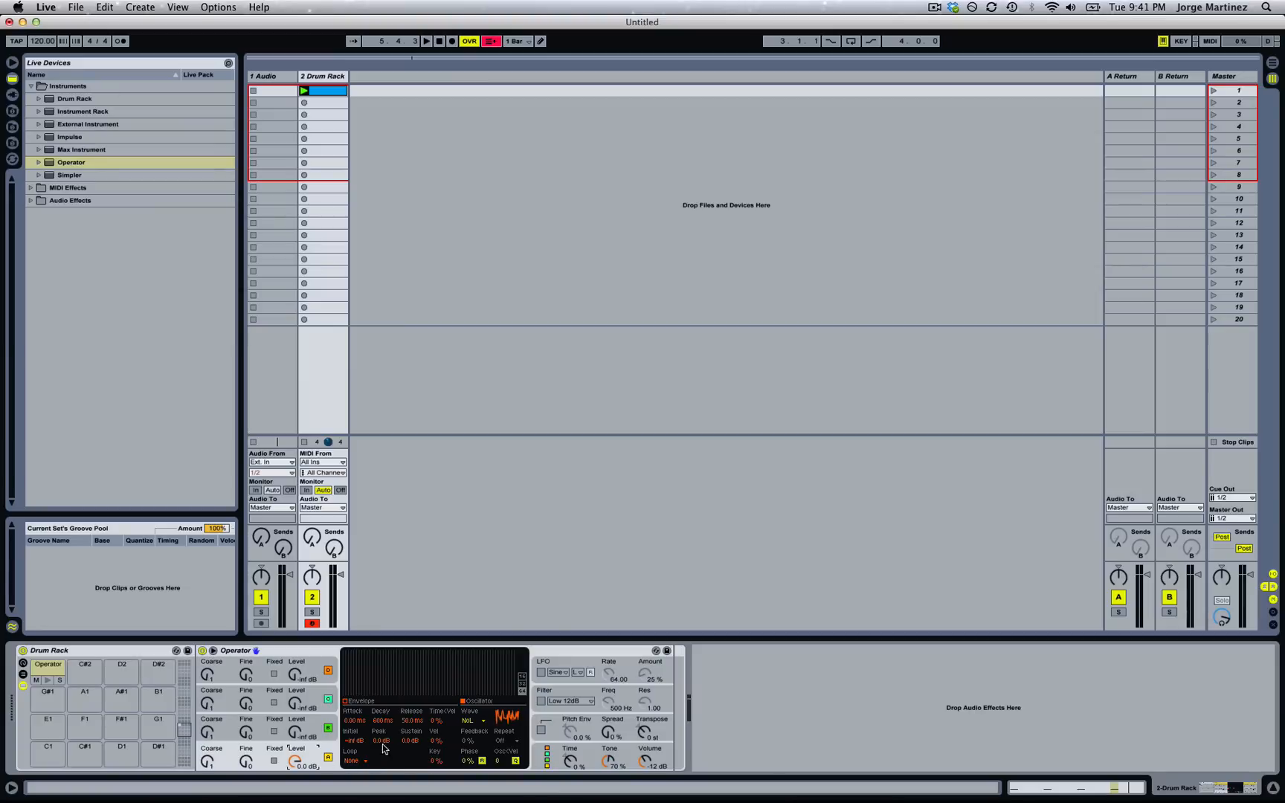
Set oscillator A's waveform to Sine.
left_click(474, 723)
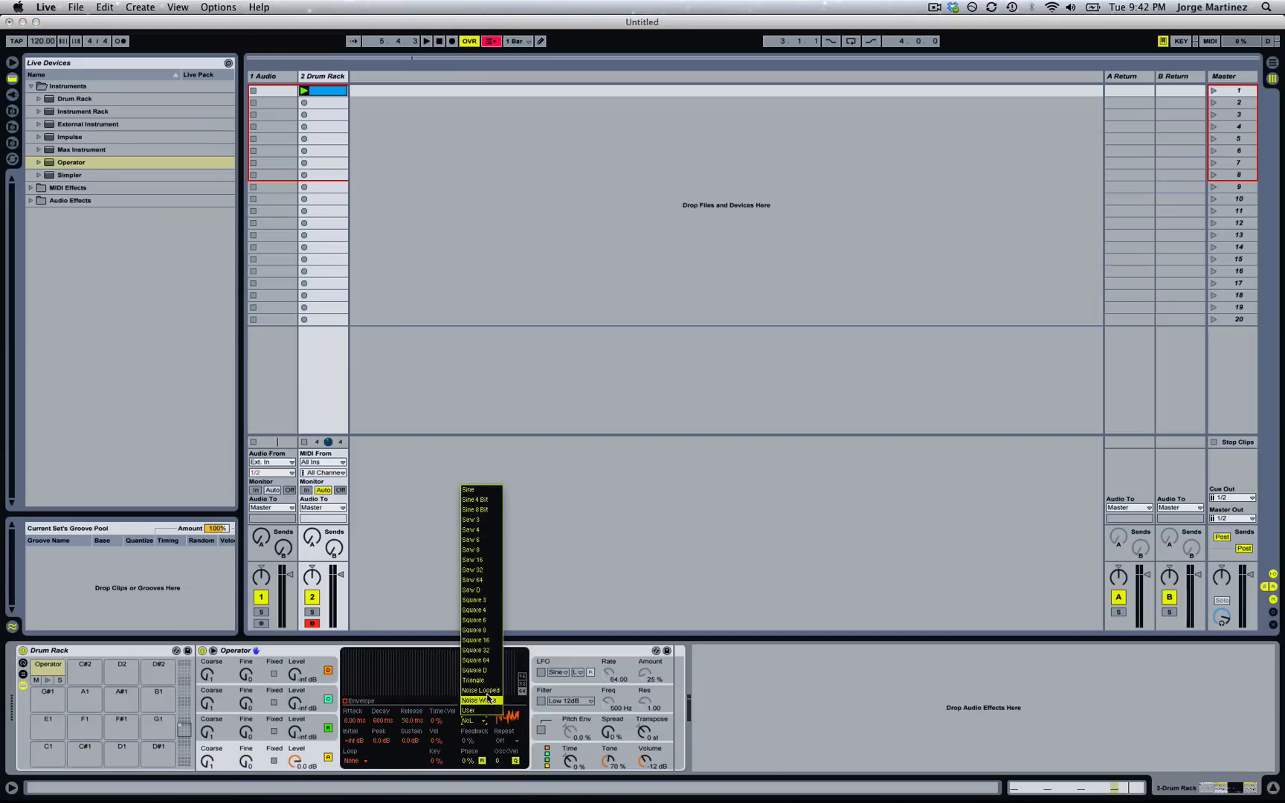
left_click(470, 490)
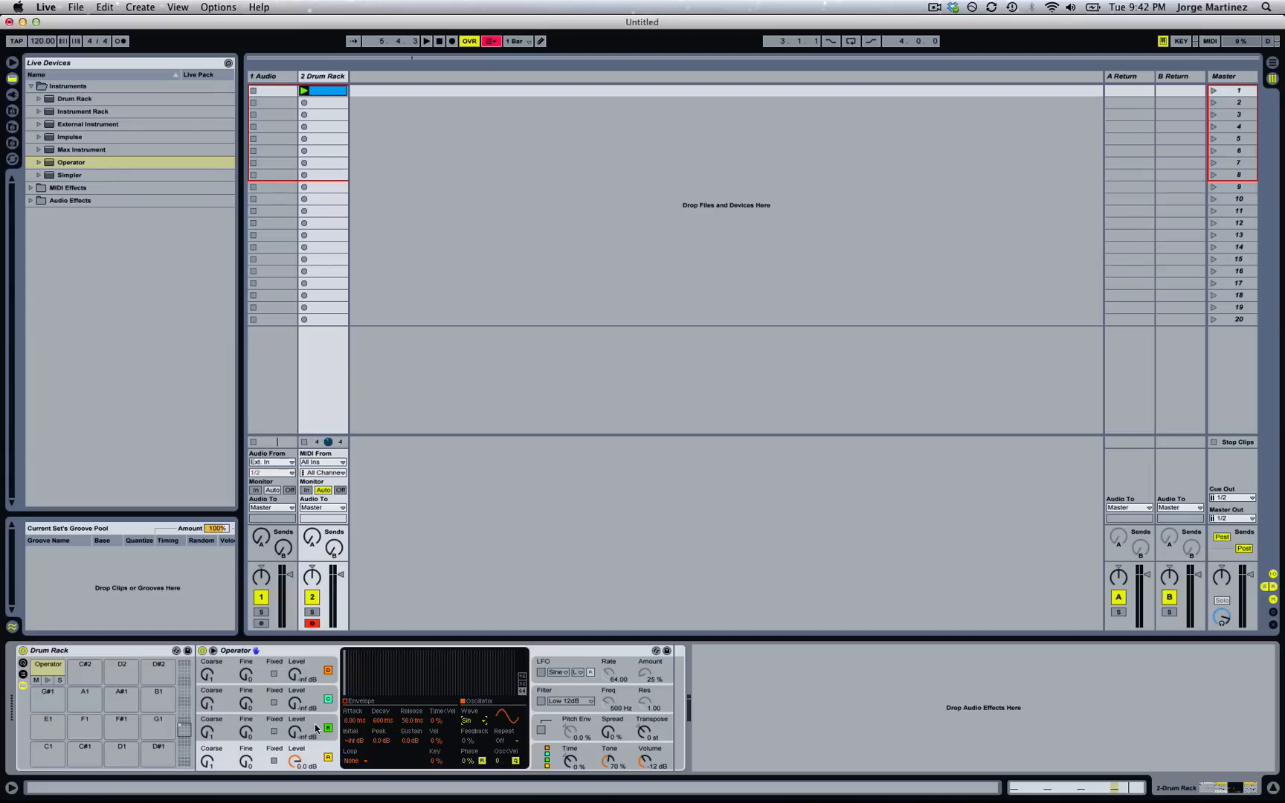
Examine the Level controls of Operator's oscillators A, B, C and D one by one.
left_click(313, 725)
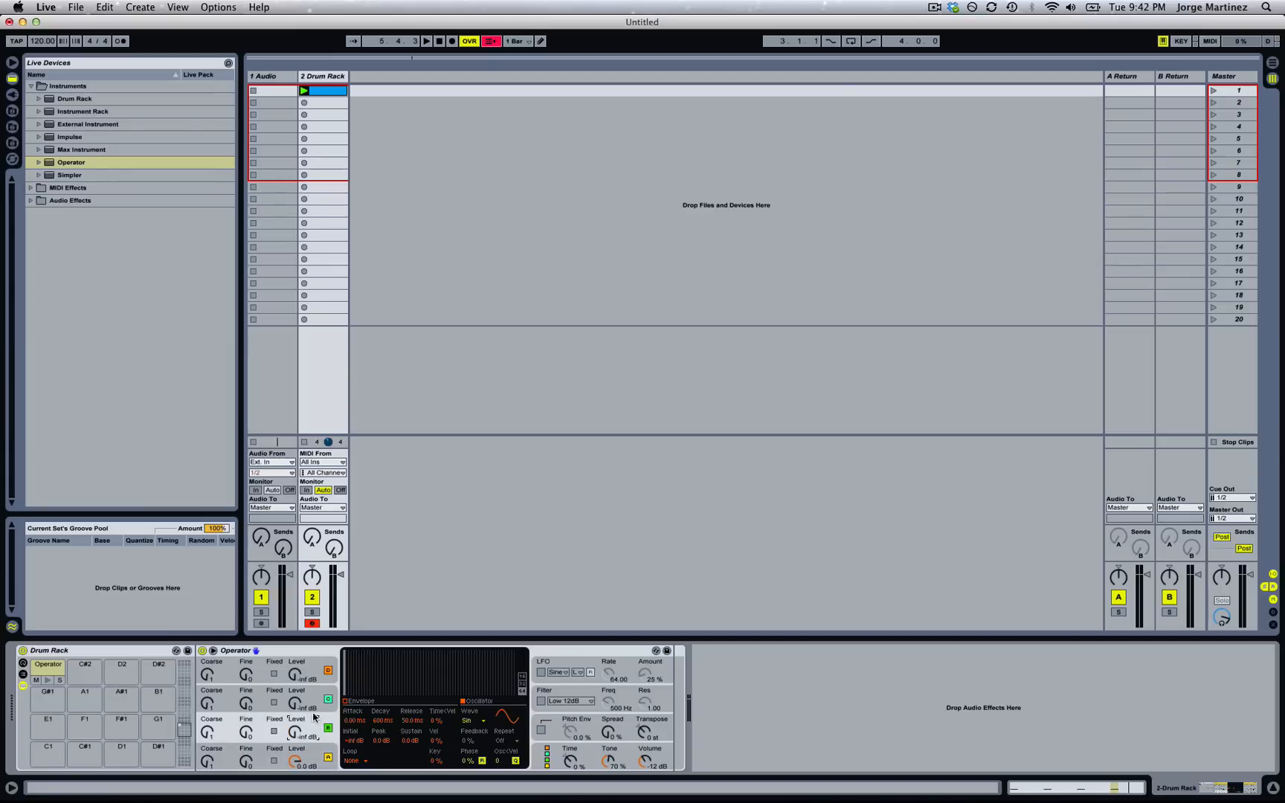
left_click(312, 699)
left_click(312, 674)
left_click(311, 752)
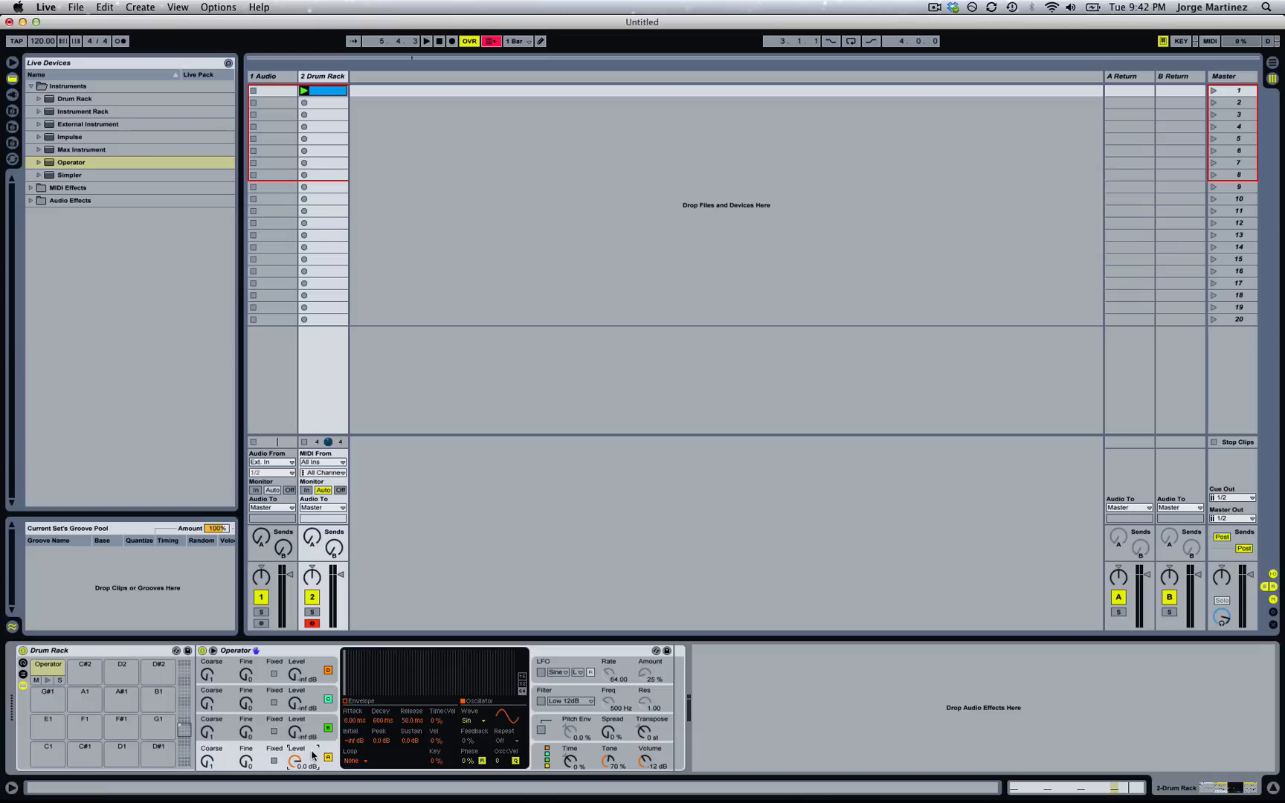
left_click(315, 727)
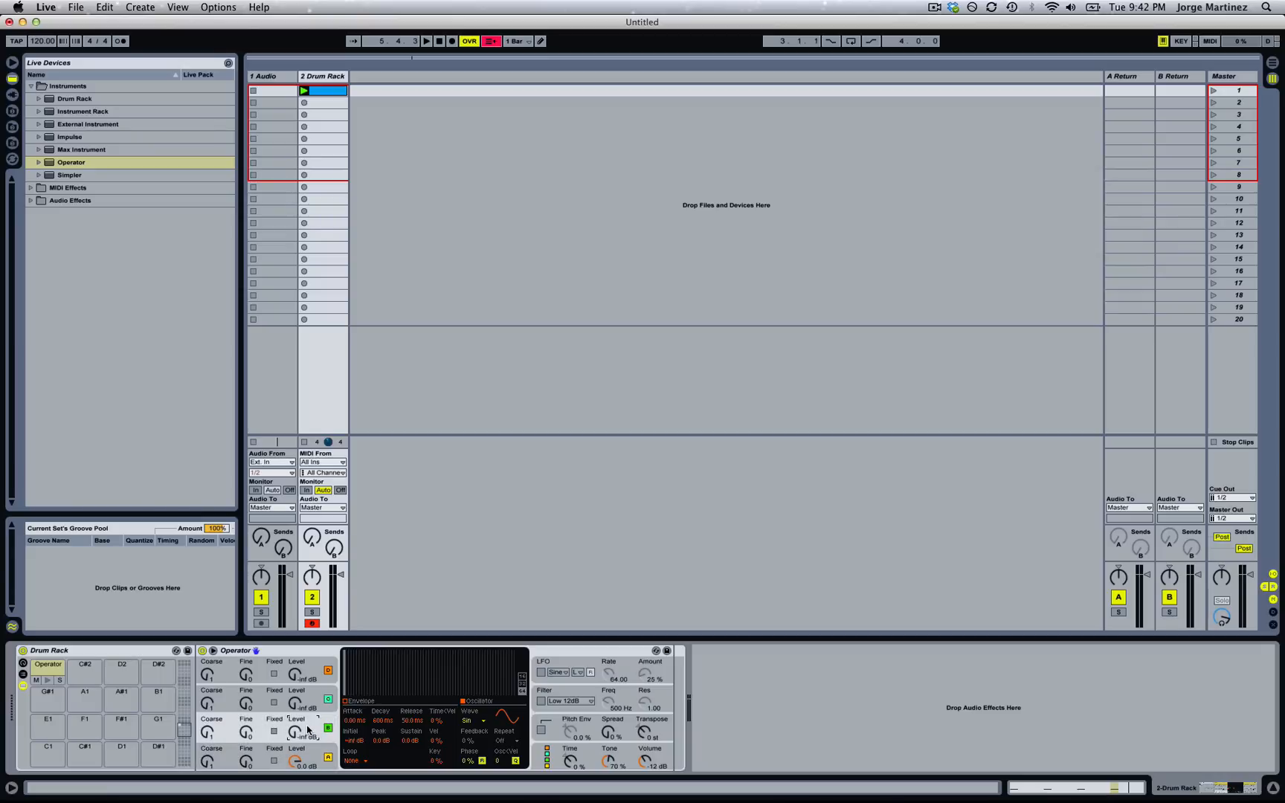
left_click(304, 760)
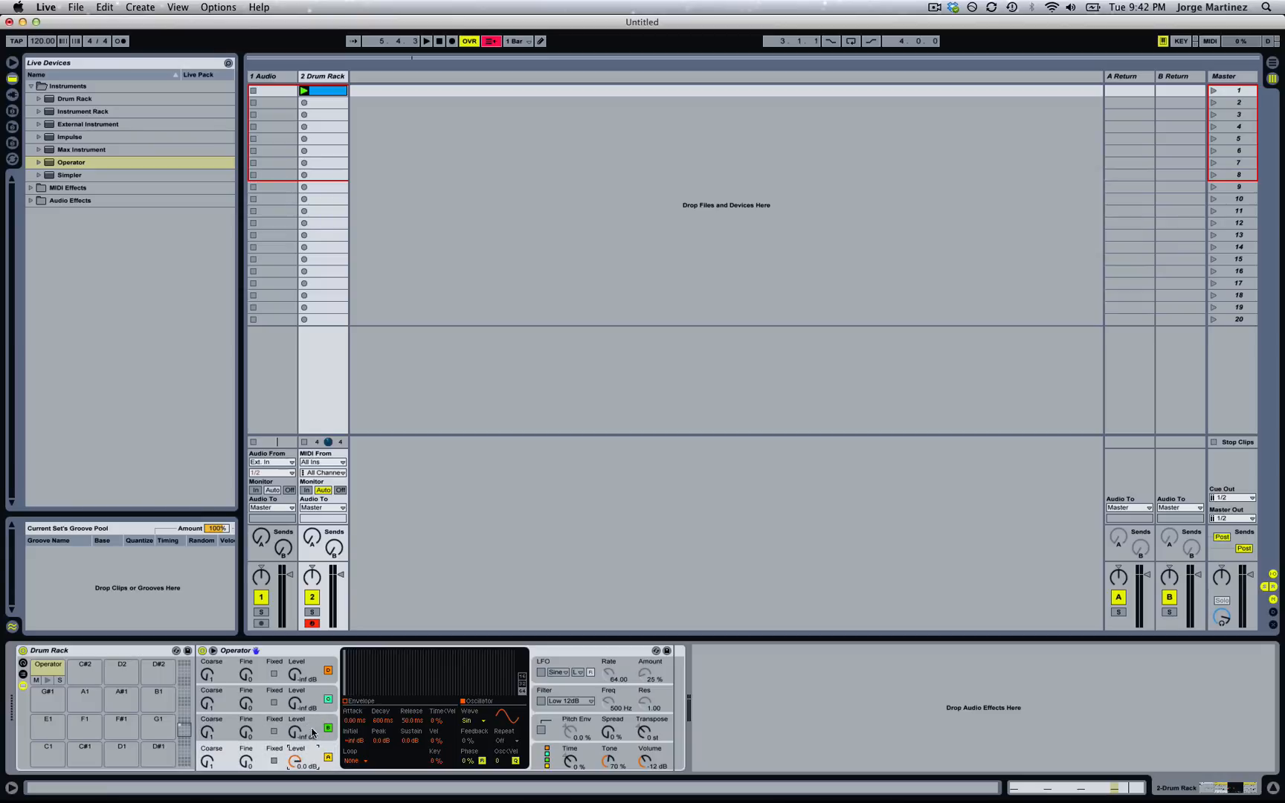
left_click(310, 705)
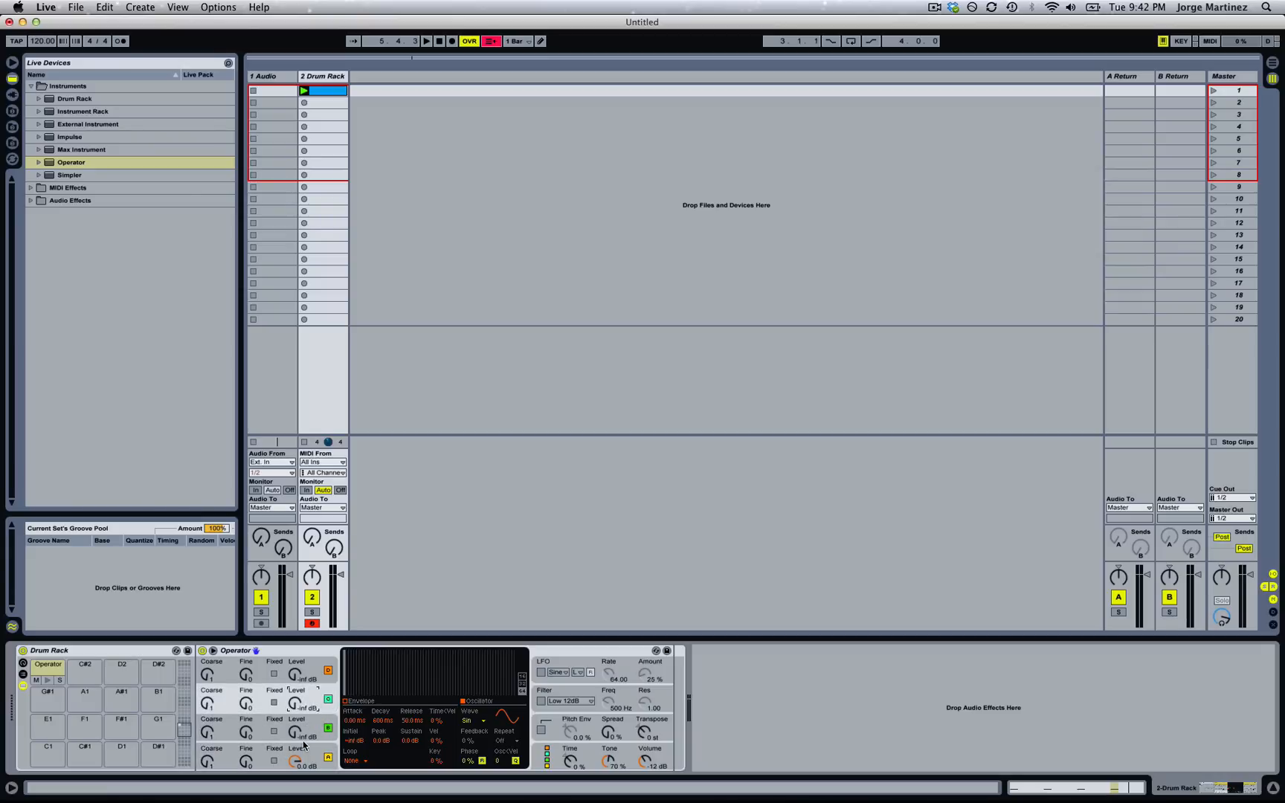
left_click(316, 668)
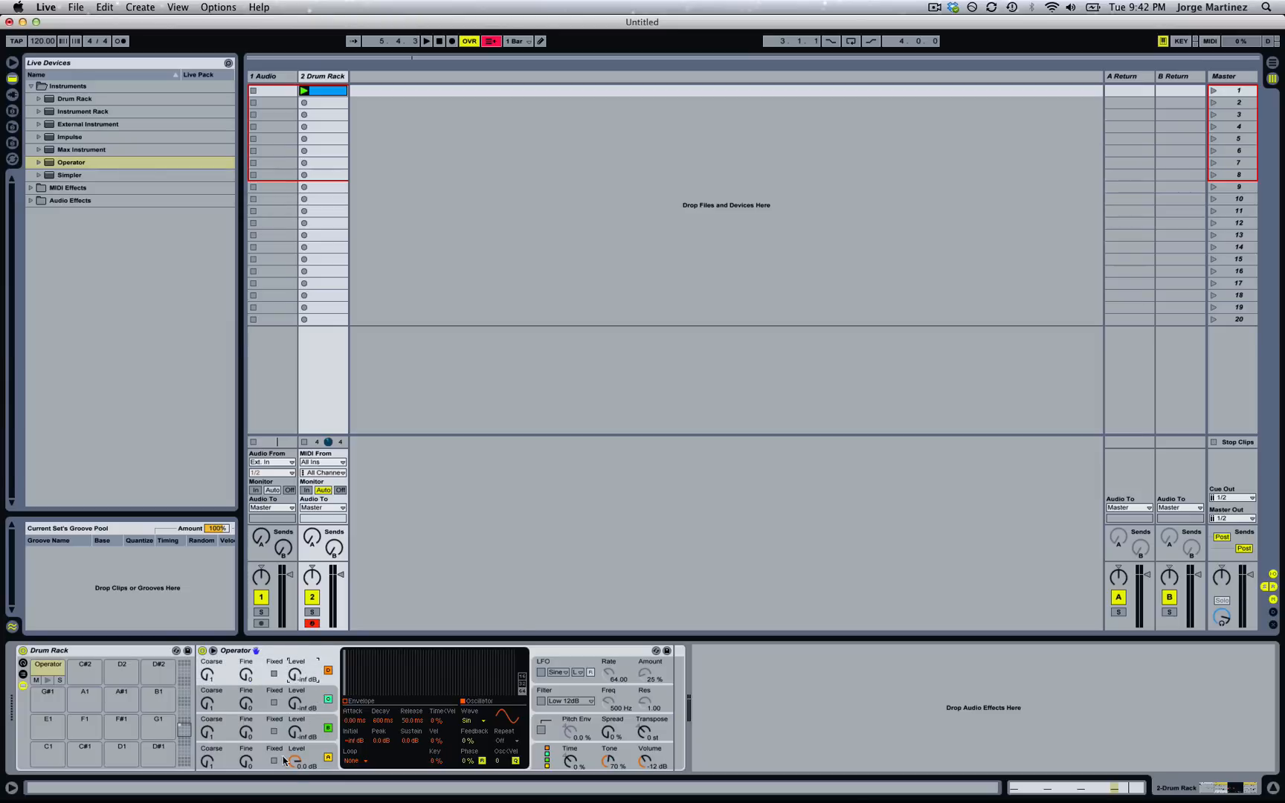
Raise oscillator B's Level to 0.0 dB and audition the clip.
left_click(319, 731)
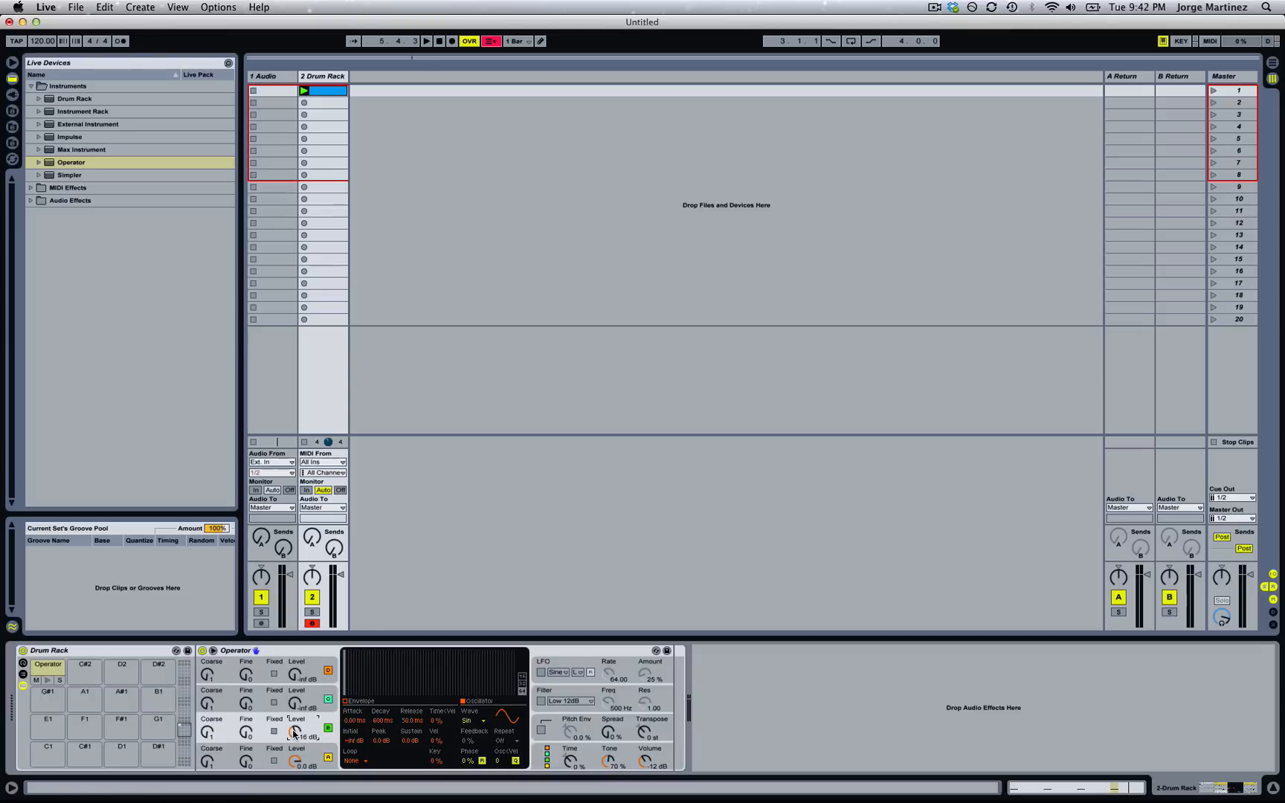
mouse_move(293, 733)
left_mouse_down()
mouse_move(294, 773)
mouse_move(297, 714)
left_mouse_up()
key("space")
key("space")
Raise the Levels of oscillators C and D to 0.0 dB.
left_click(295, 703)
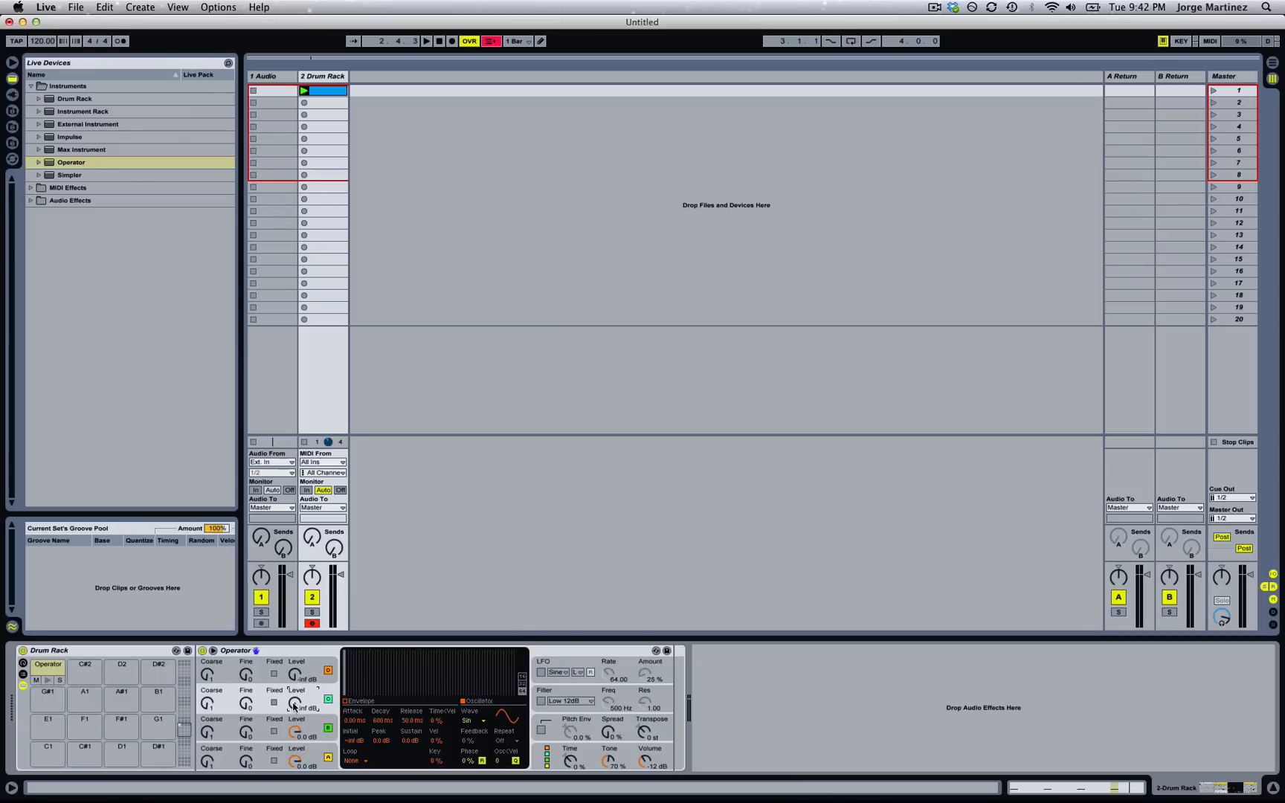
left_click_drag(294, 706, 295, 648)
left_click_drag(300, 674, 300, 633)
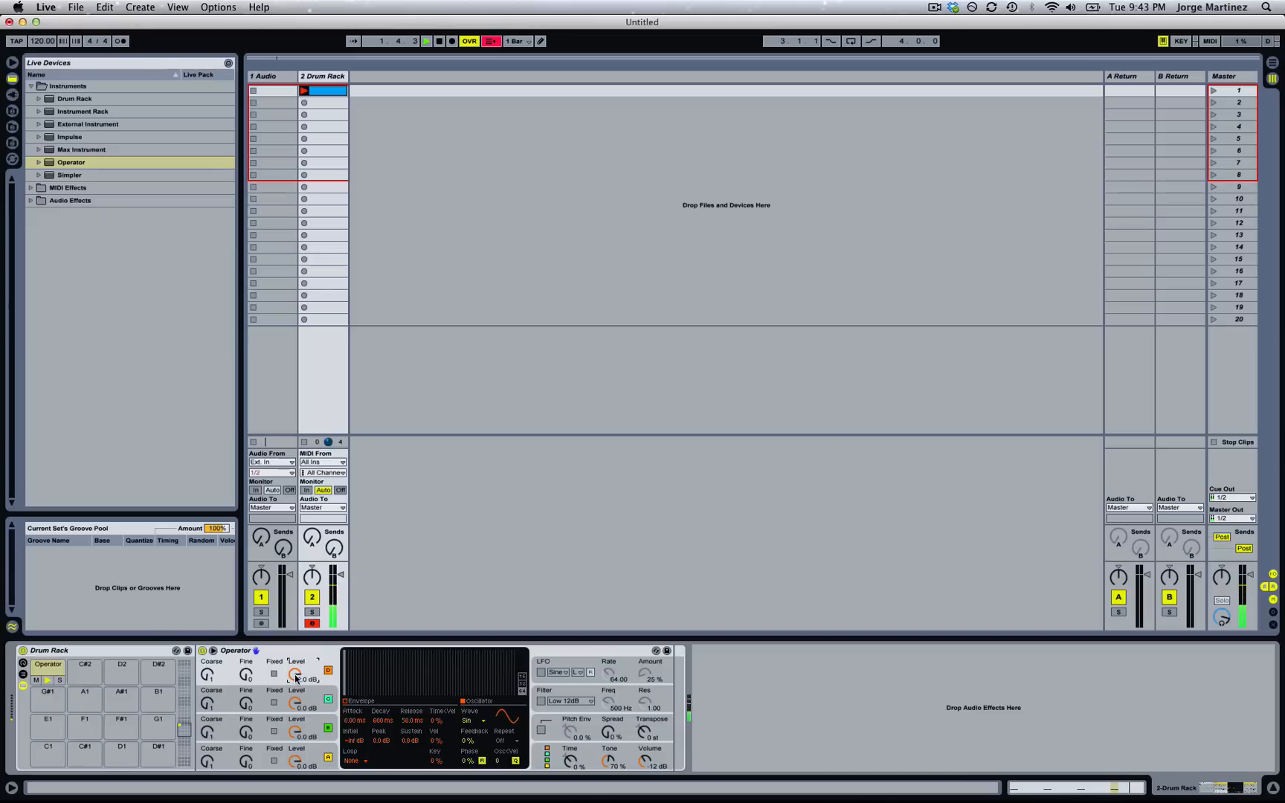
left_click(309, 658)
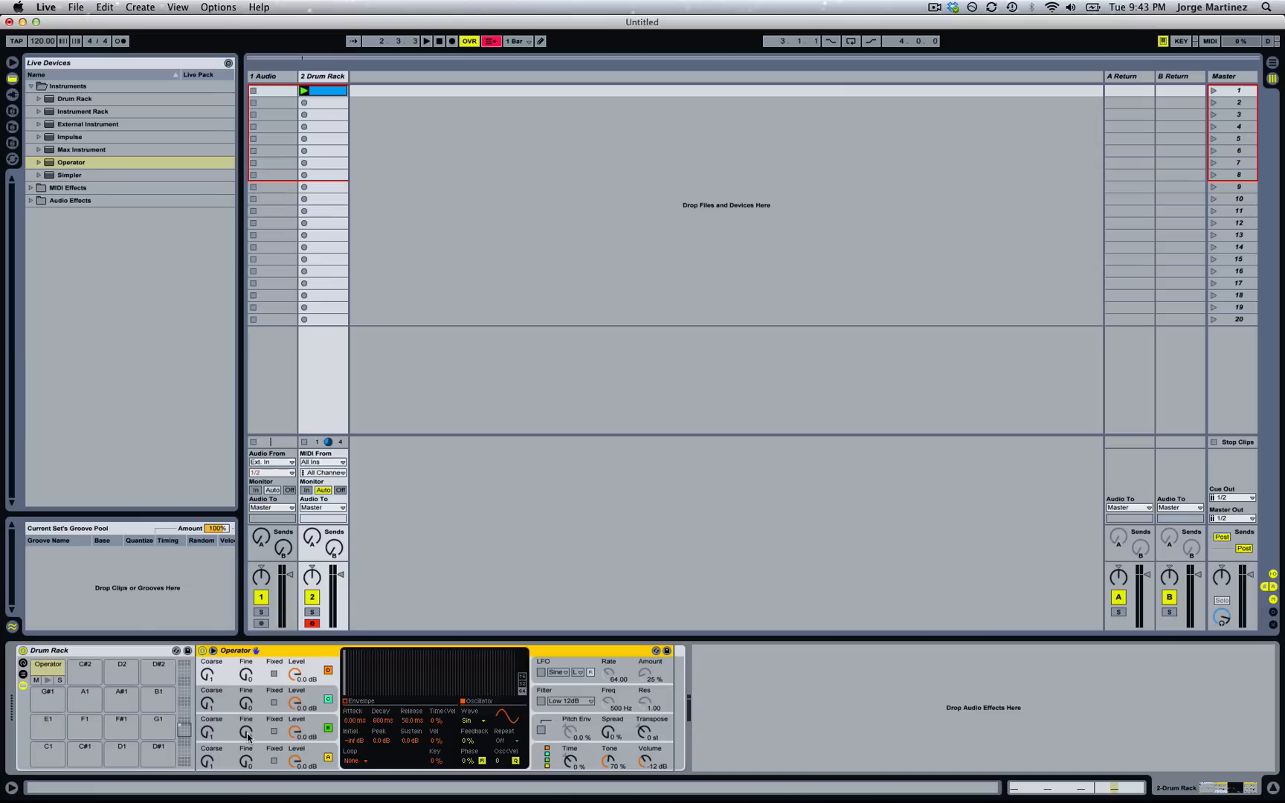
Set oscillator B's Fine tuning to 58.
left_click_drag(248, 737, 248, 715)
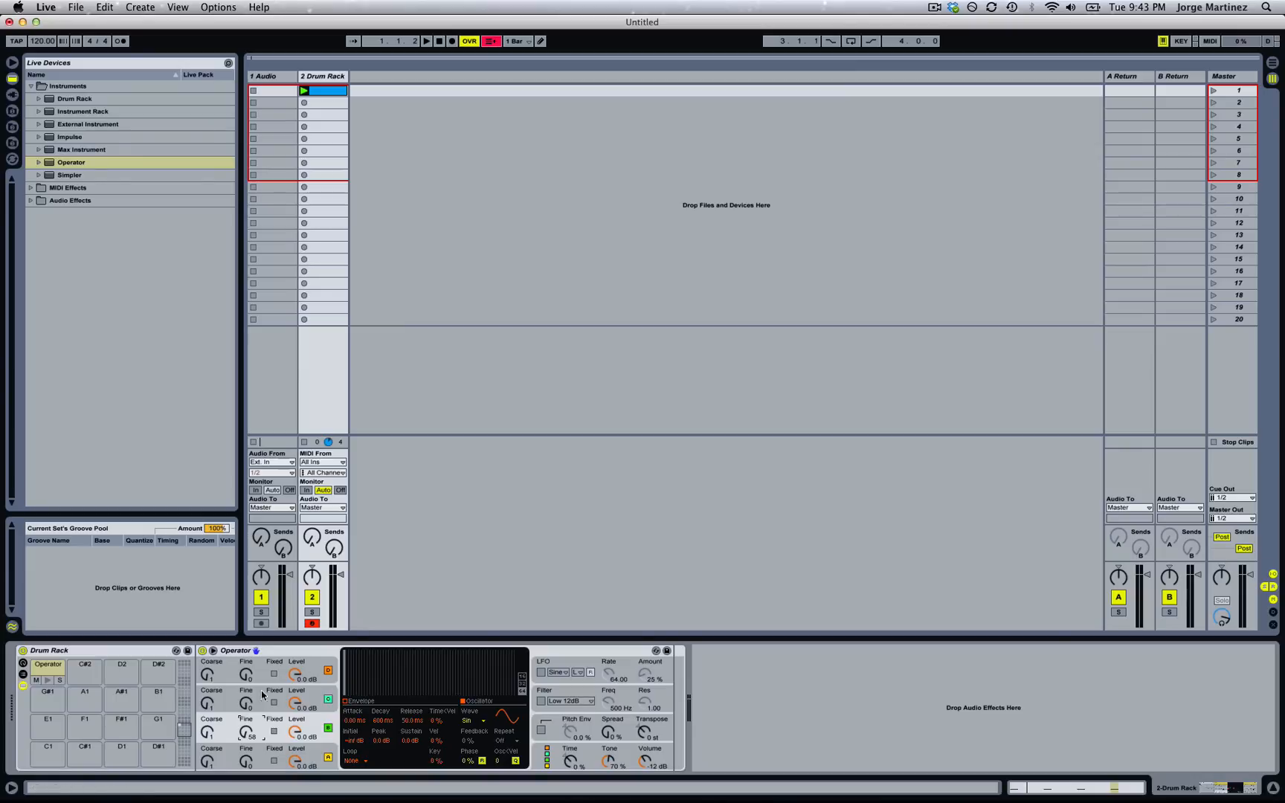
Set the Fine tuning of oscillator C to 383 and of oscillator D to 665 while the clip plays.
key("space")
left_click_drag(246, 706, 248, 643)
key("space")
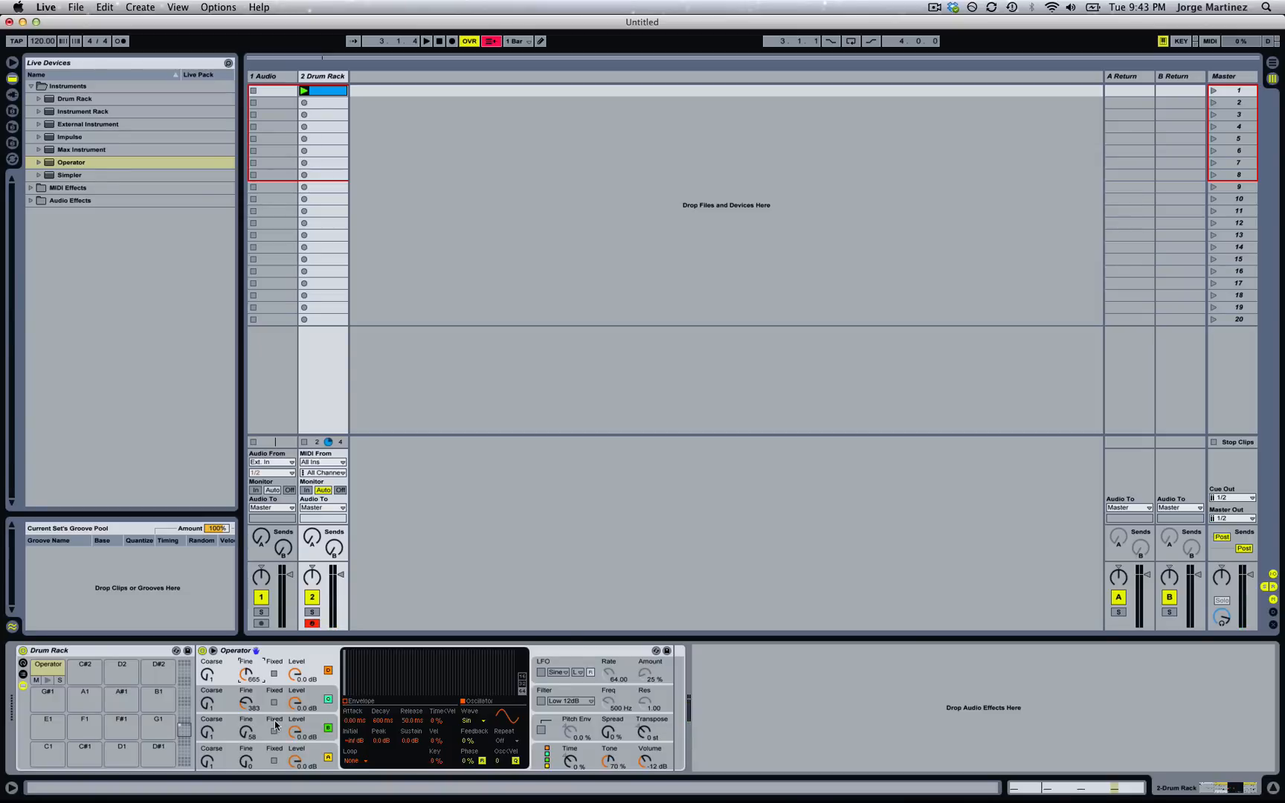
Switch off oscillators D and C, and set oscillator B's Fine tuning to 285 while auditioning the clip.
left_click(328, 670)
left_click(328, 699)
left_click(316, 721)
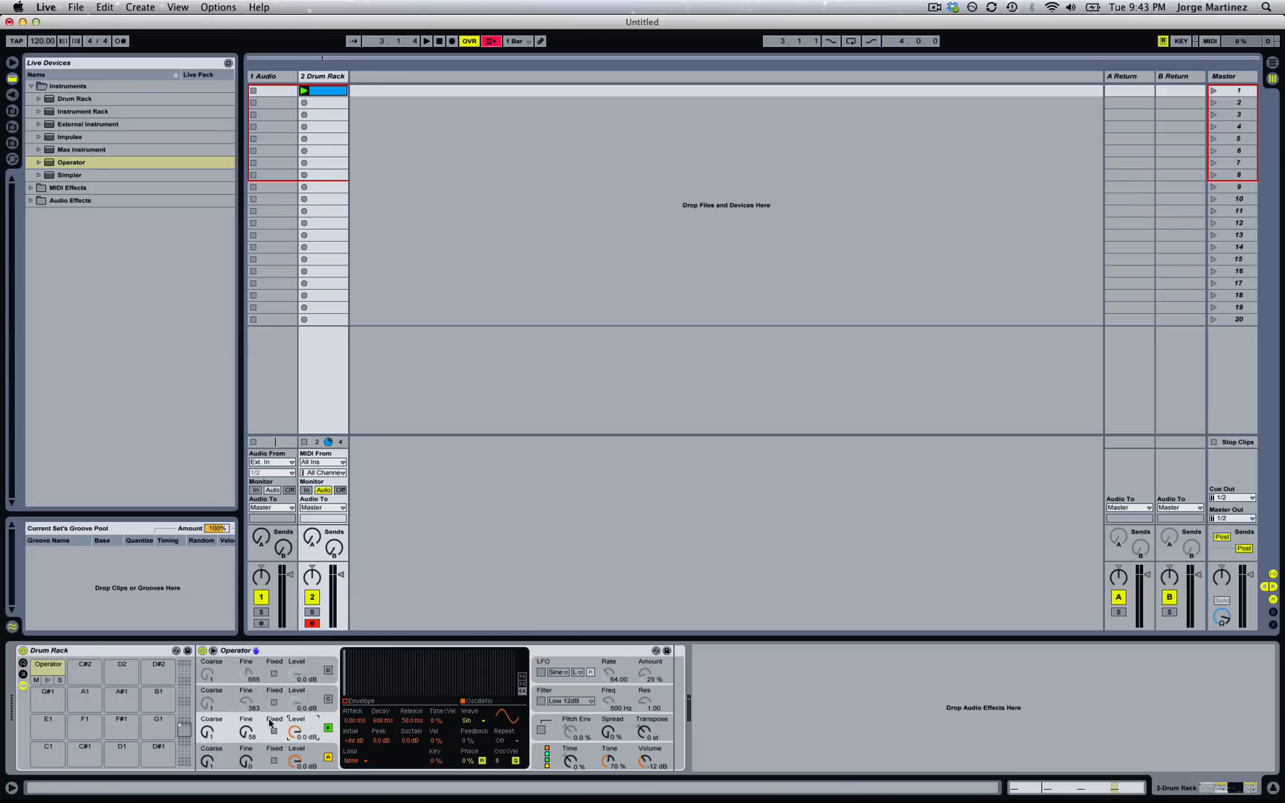
left_click_drag(247, 730, 247, 752)
key("space")
key("space")
left_click_drag(246, 735, 251, 723)
key("space")
Switch on oscillator C and set its Level to -18 dB and Fine tuning to 748 while auditioning the clip.
left_click(328, 699)
mouse_move(304, 704)
left_mouse_down()
mouse_move(304, 751)
mouse_move(300, 663)
mouse_move(296, 700)
left_mouse_up()
key("space")
key("space")
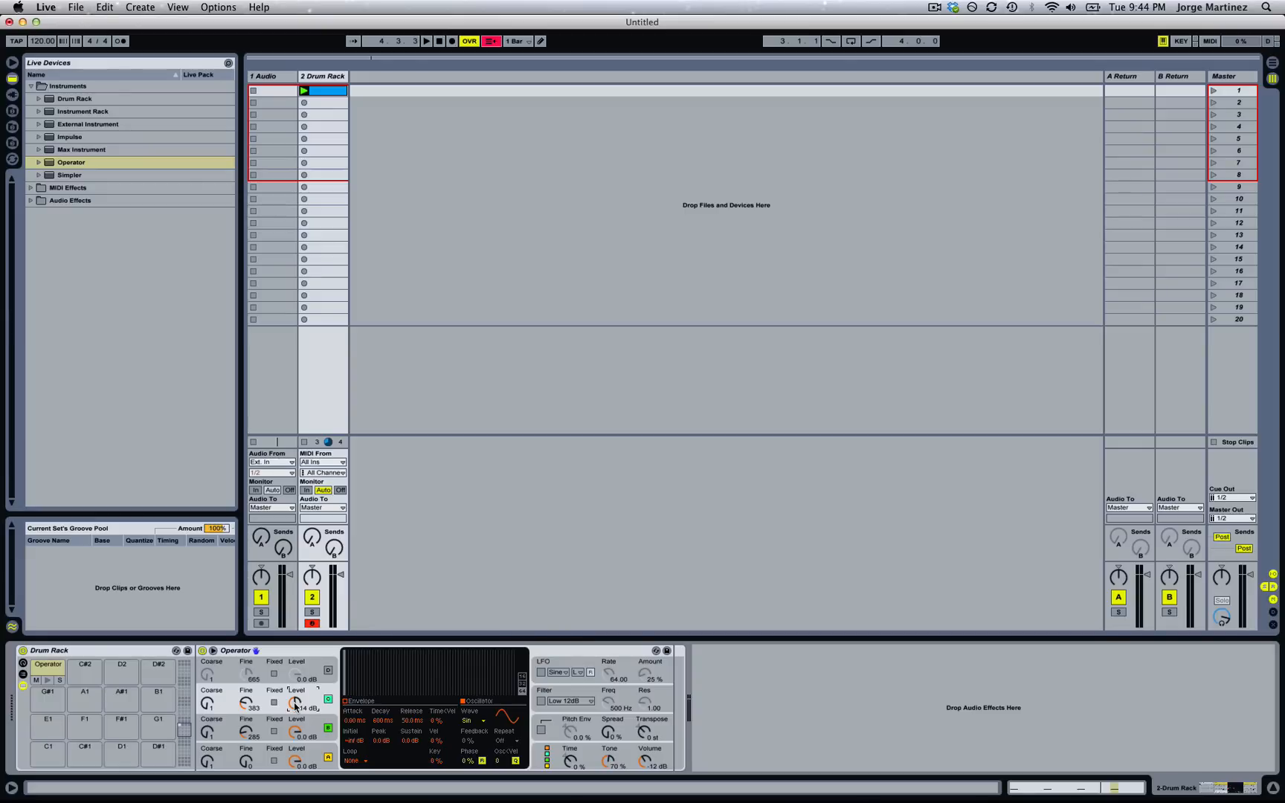
key("space")
left_click_drag(247, 704, 296, 724)
Switch on oscillator D, set its Fine tuning to 758 and play the clip.
left_click(328, 673)
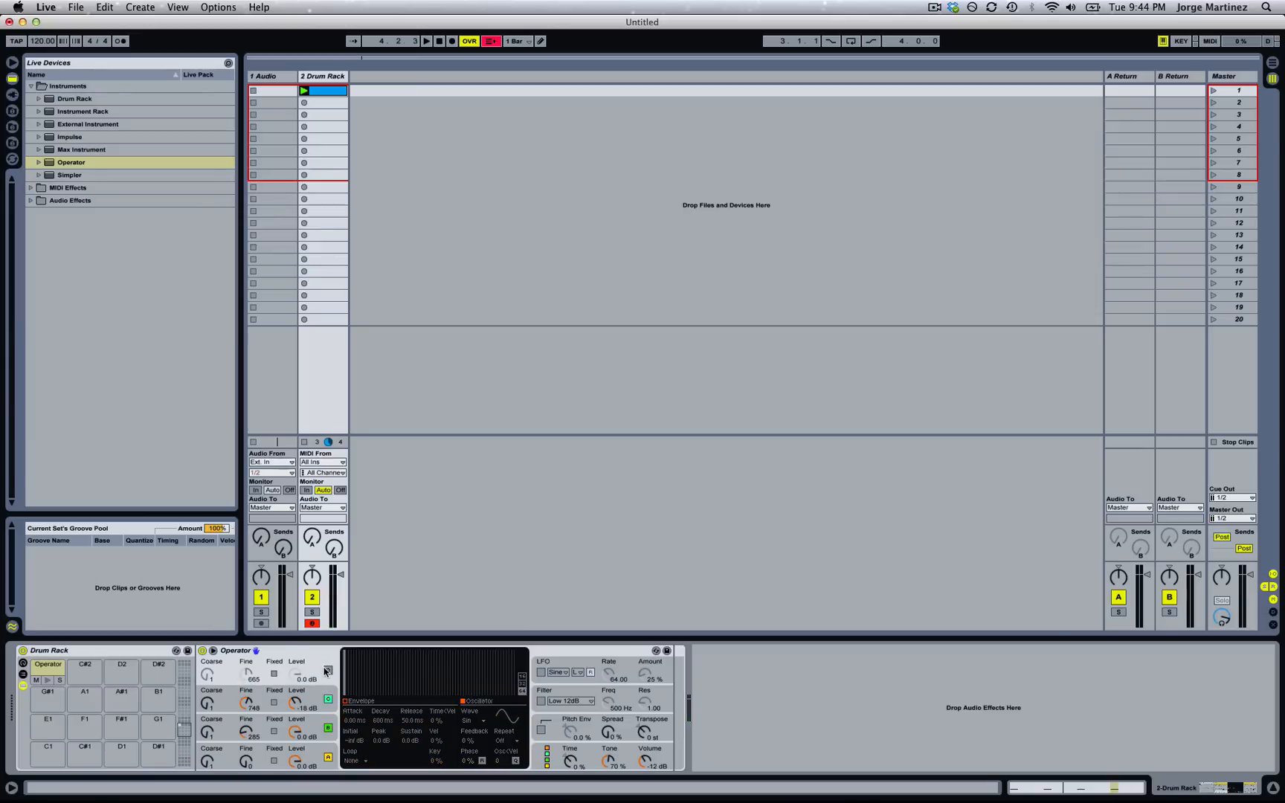
left_click(328, 673)
mouse_move(294, 676)
left_mouse_down()
mouse_move(294, 710)
mouse_move(293, 667)
left_mouse_up()
key("space")
Balance the oscillator Levels, setting B to -2.5 dB, C to -23 dB and D to -8.3 dB.
left_click_drag(293, 737, 295, 664)
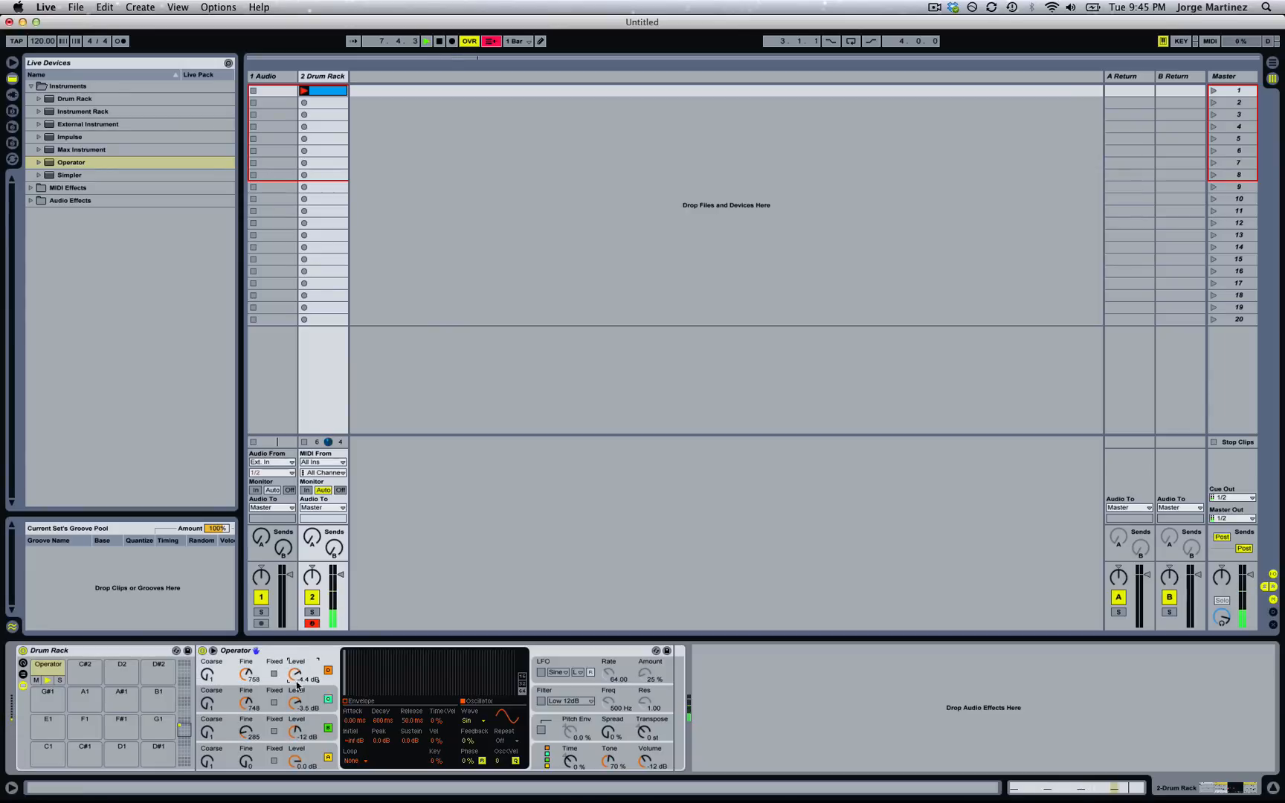
left_click_drag(295, 731, 296, 680)
left_click(303, 656)
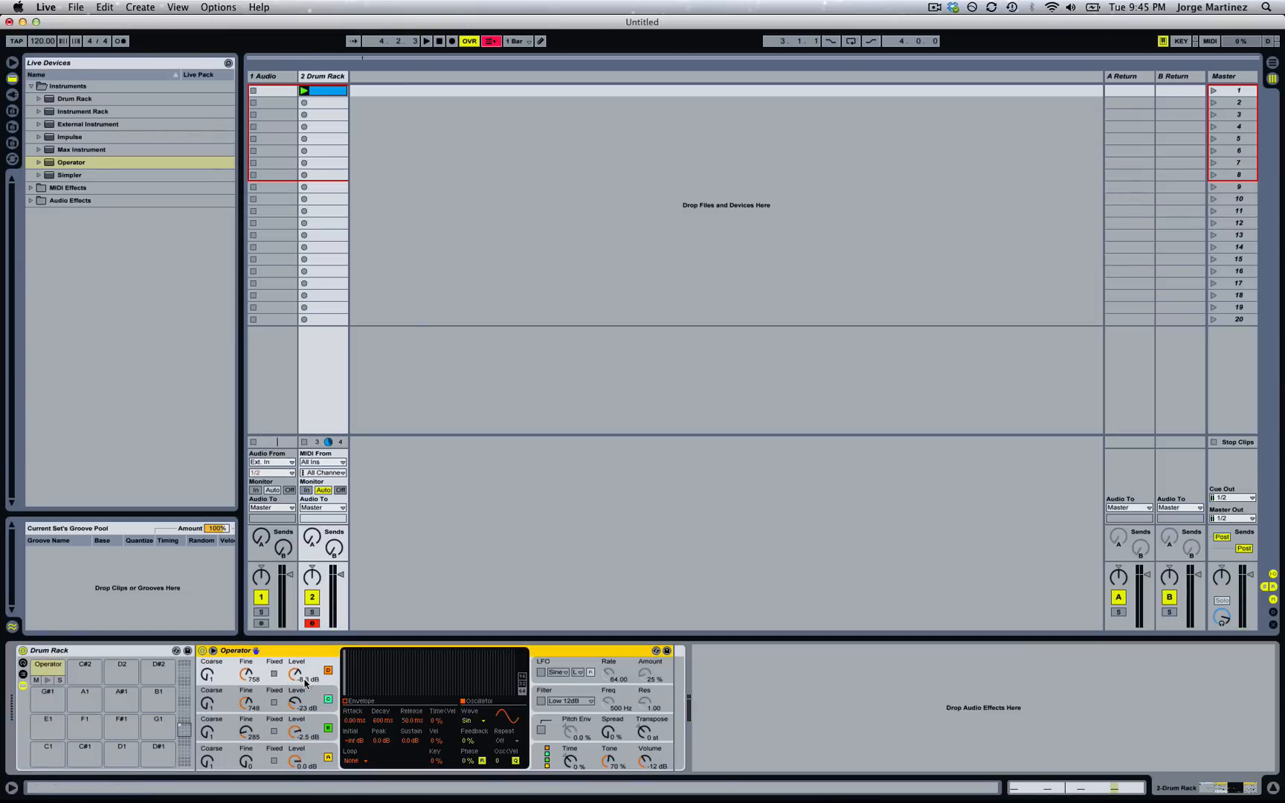
Switch off oscillators B, C and D, then show oscillator A's envelope and audition it alone.
left_click(322, 749)
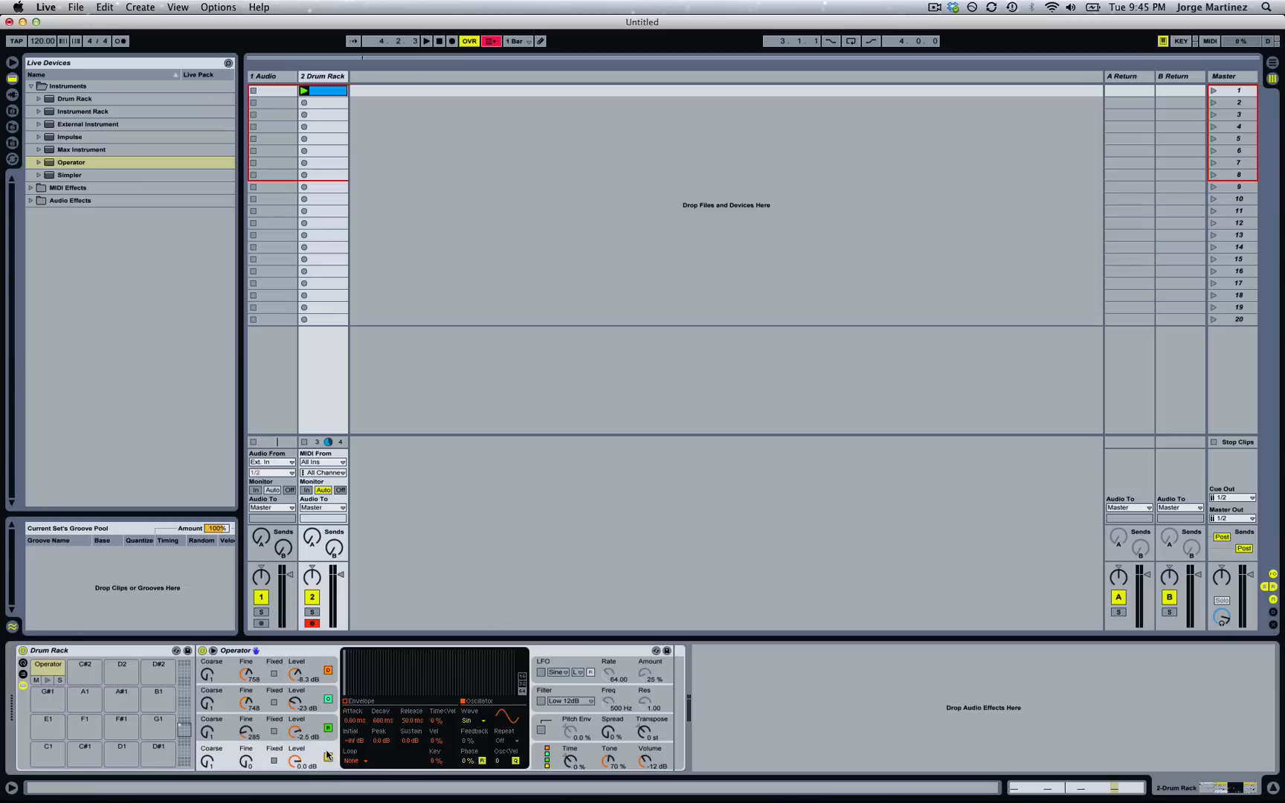
left_click(328, 728)
left_click(328, 699)
left_click(327, 670)
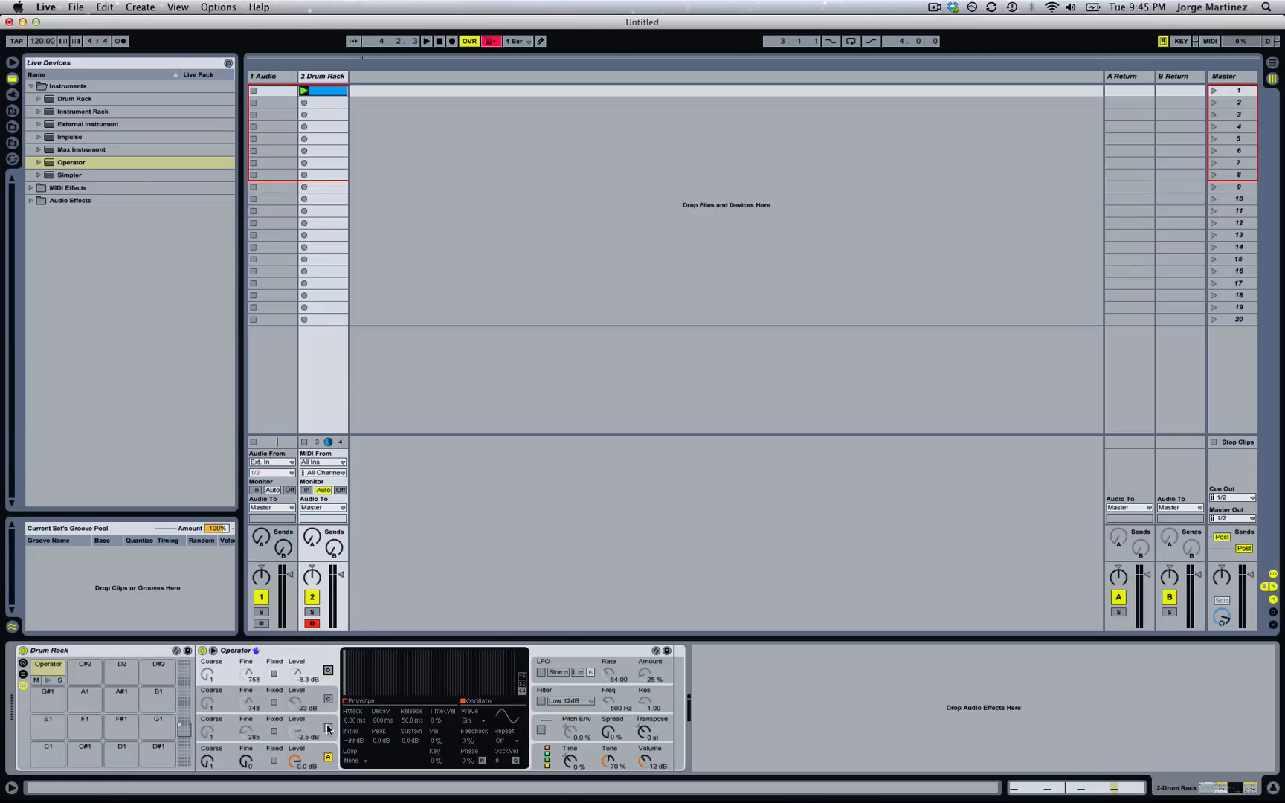
left_click(325, 754)
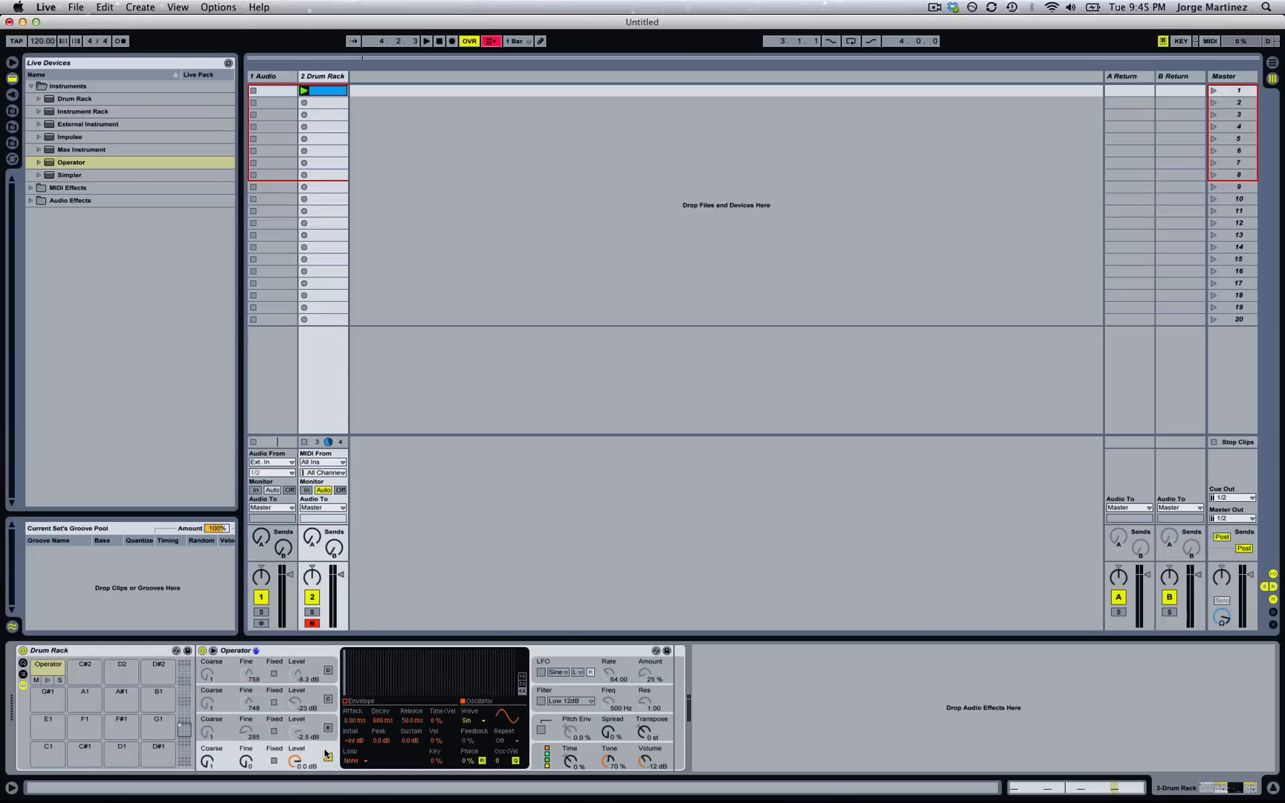
left_click(348, 703)
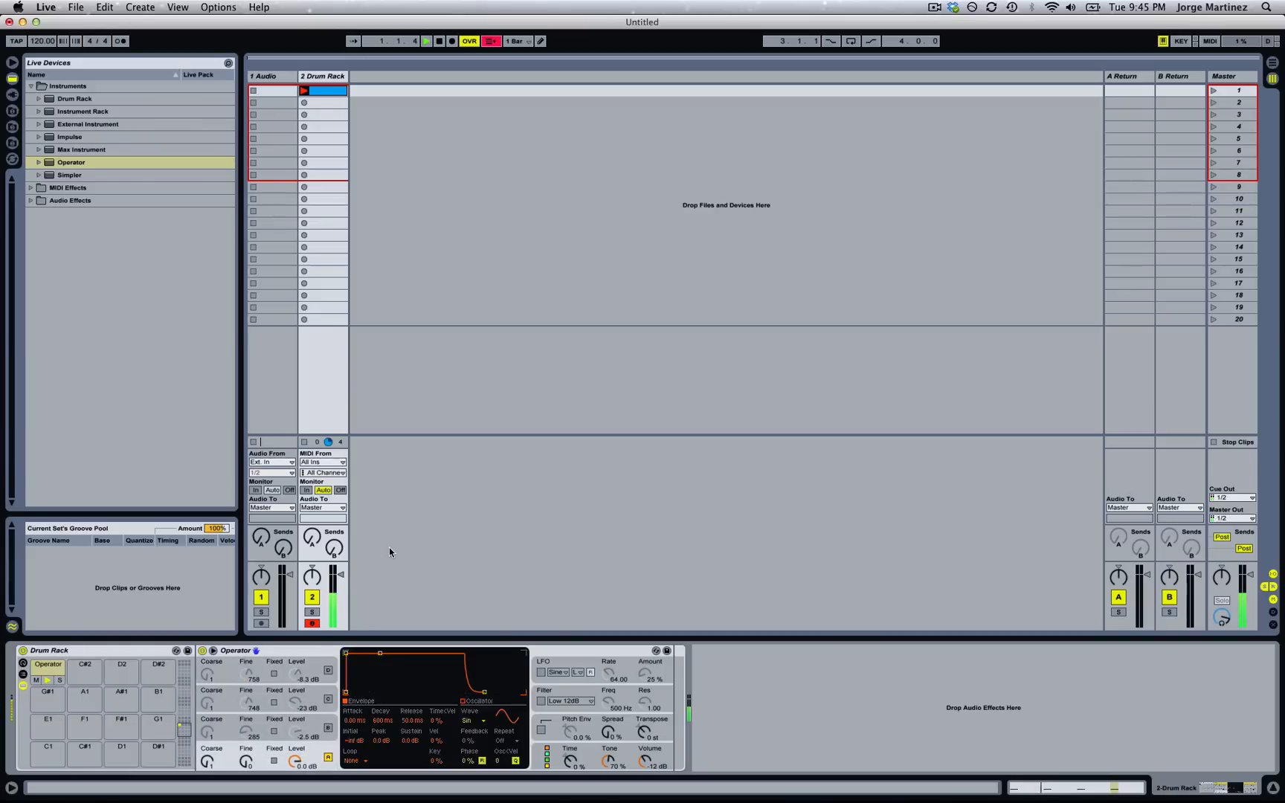
key("space")
Open the Drum Rack clip's notes and delete the ones on beats 2, 3 and 4.
double_click(330, 88)
left_click(500, 518)
left_click_drag(500, 518, 1025, 513)
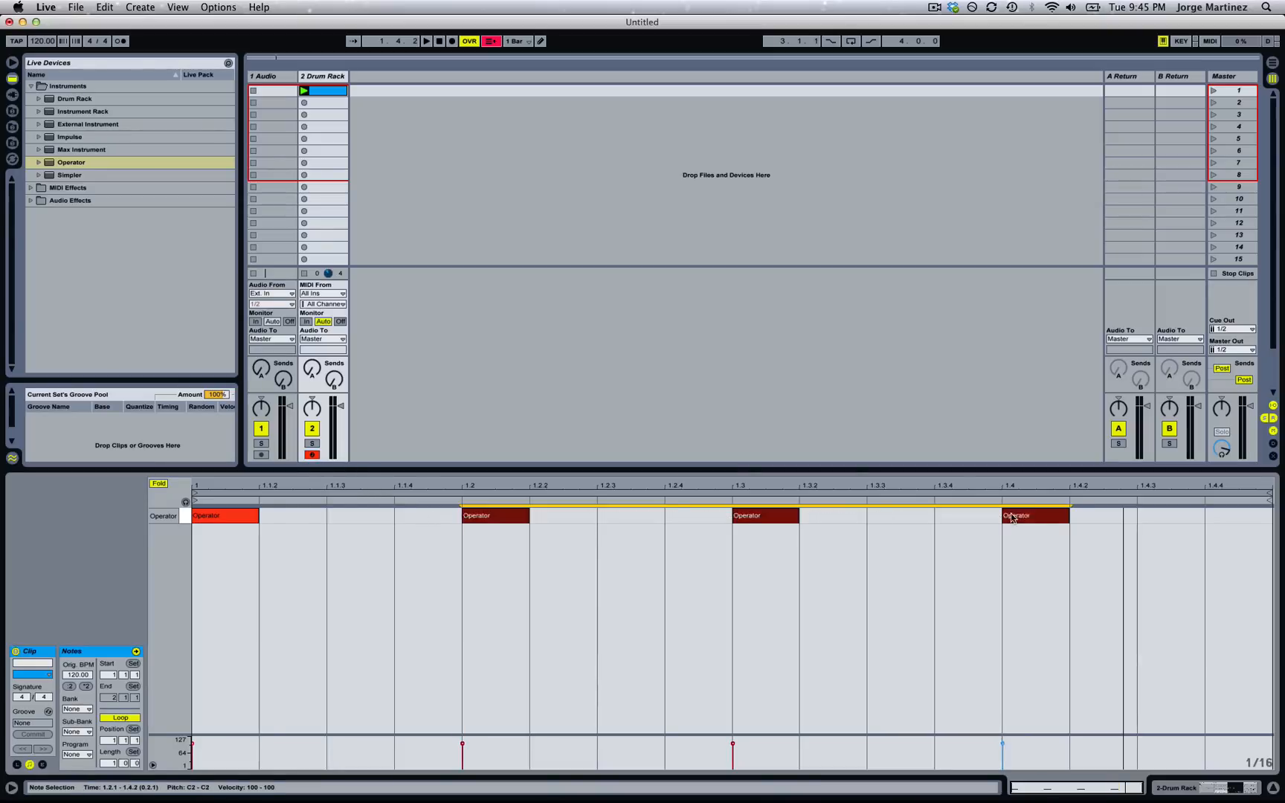
key("Delete")
Lengthen the remaining note on beat 1 so it ends at 1.3, and audition the clip.
left_click(262, 514)
left_click_drag(264, 513, 732, 515)
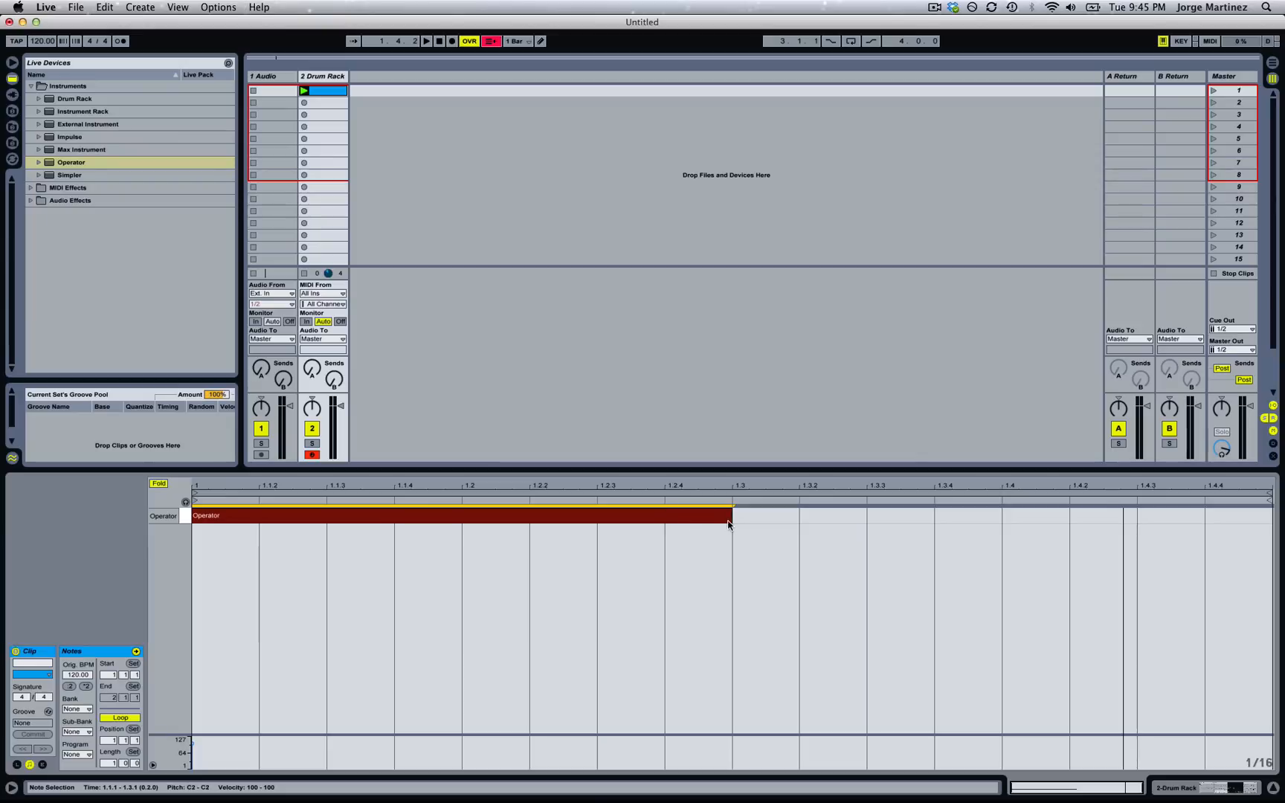
key("space")
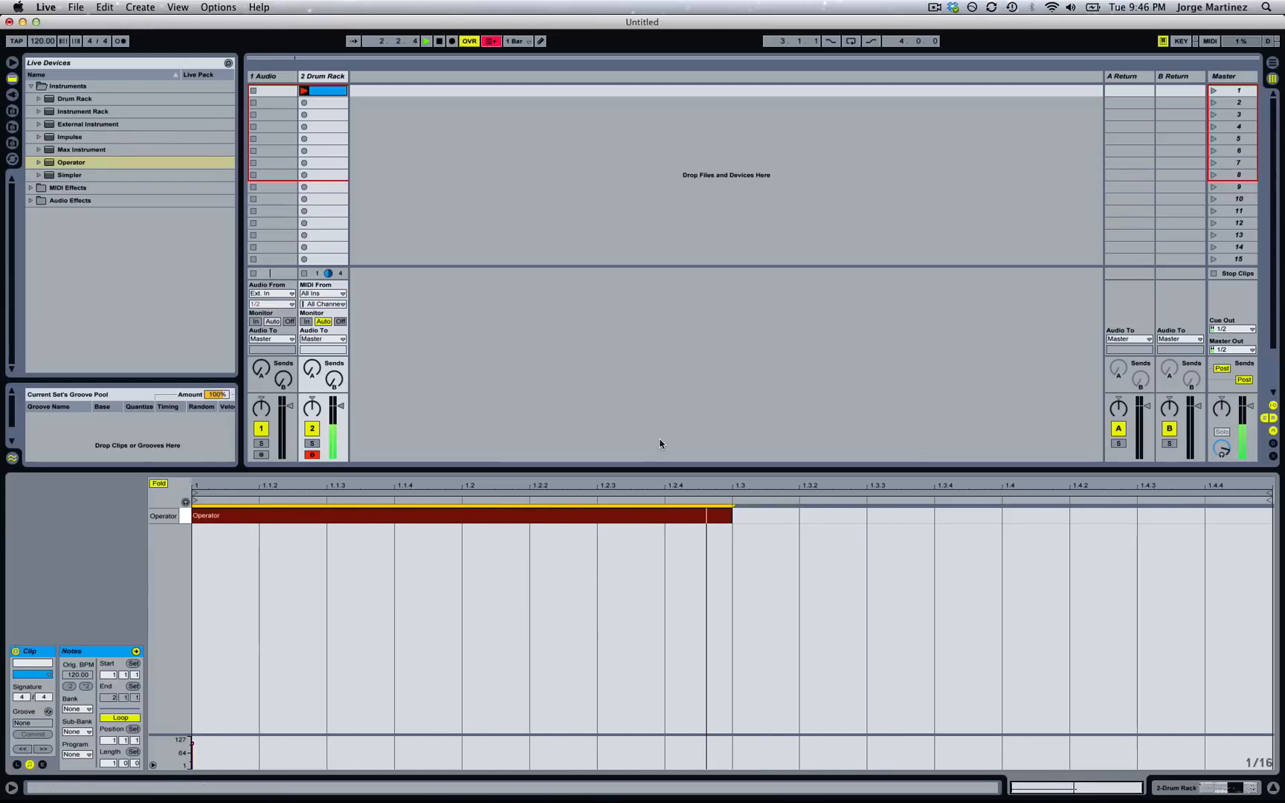
key("space")
Return to Operator and set oscillator A's envelope Loop mode to Trigger and its Sustain to -inf dB.
left_click(1172, 791)
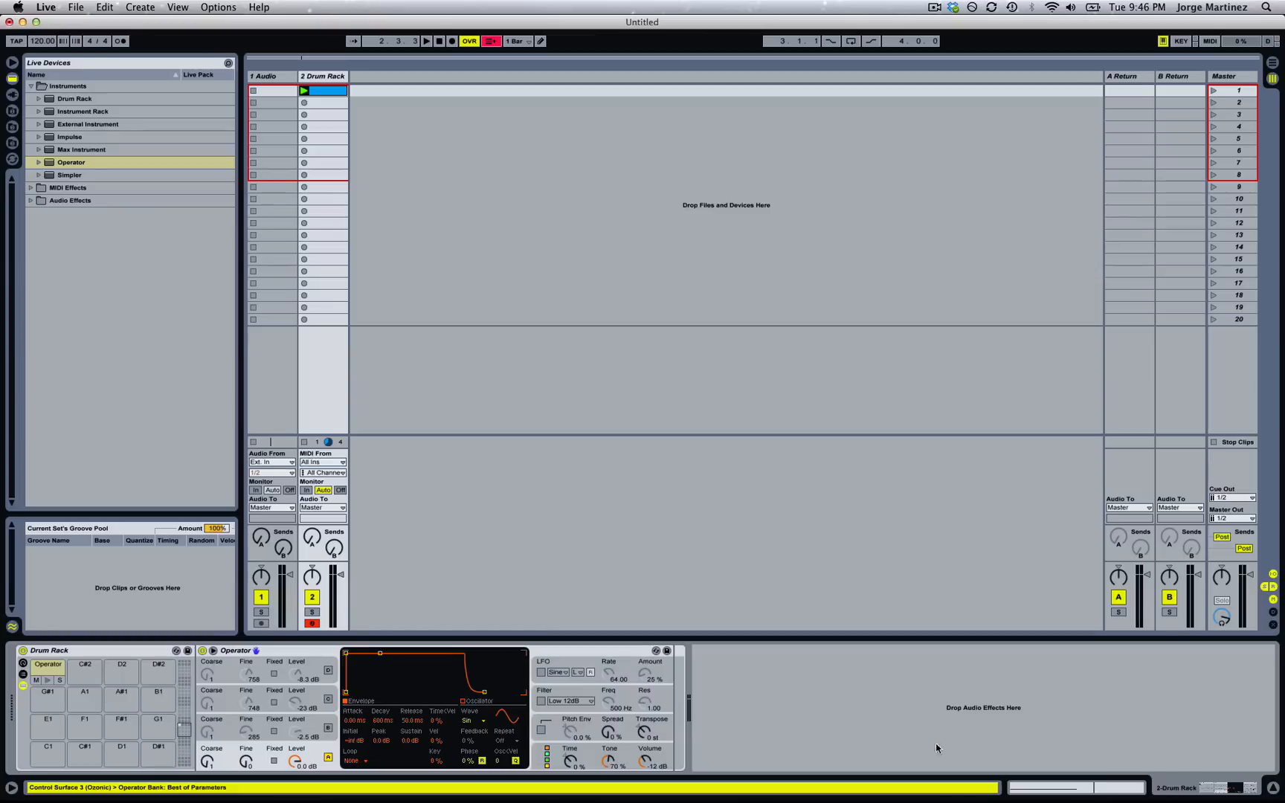
left_click(352, 763)
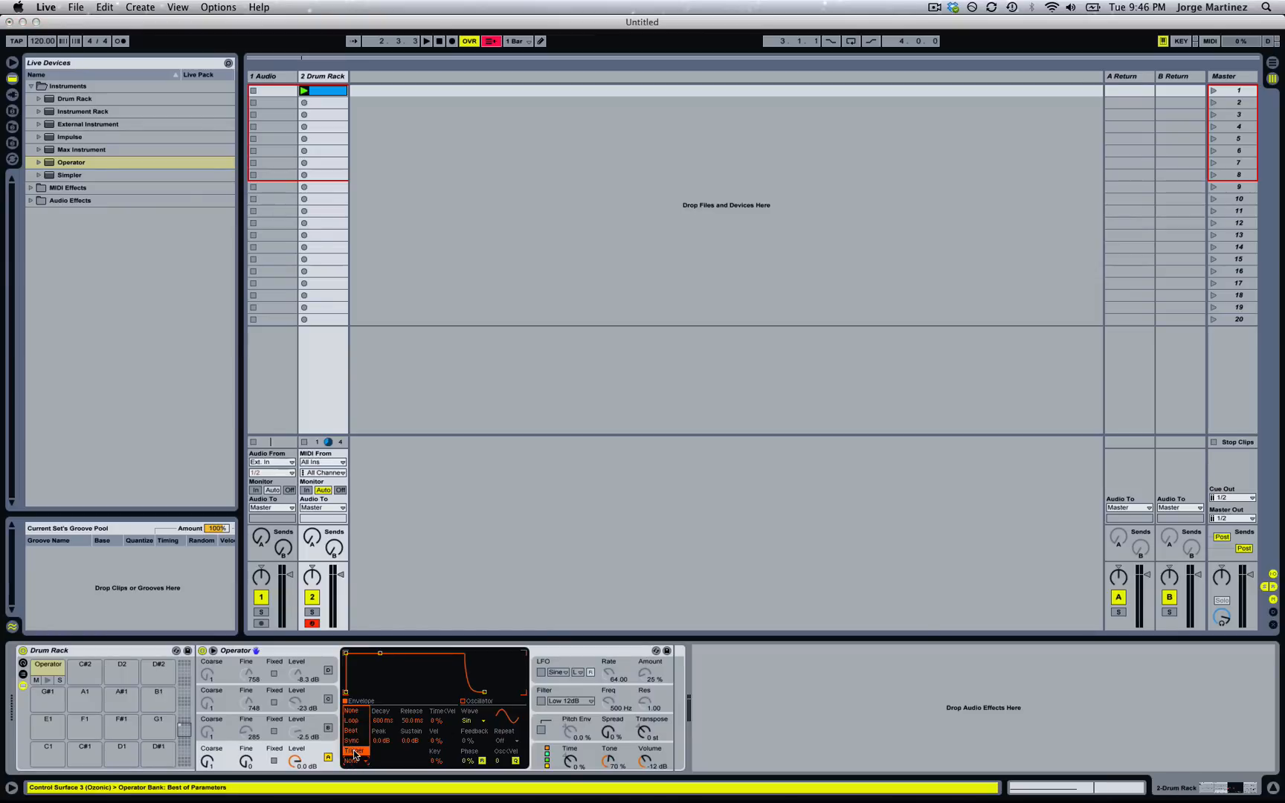
left_click(355, 771)
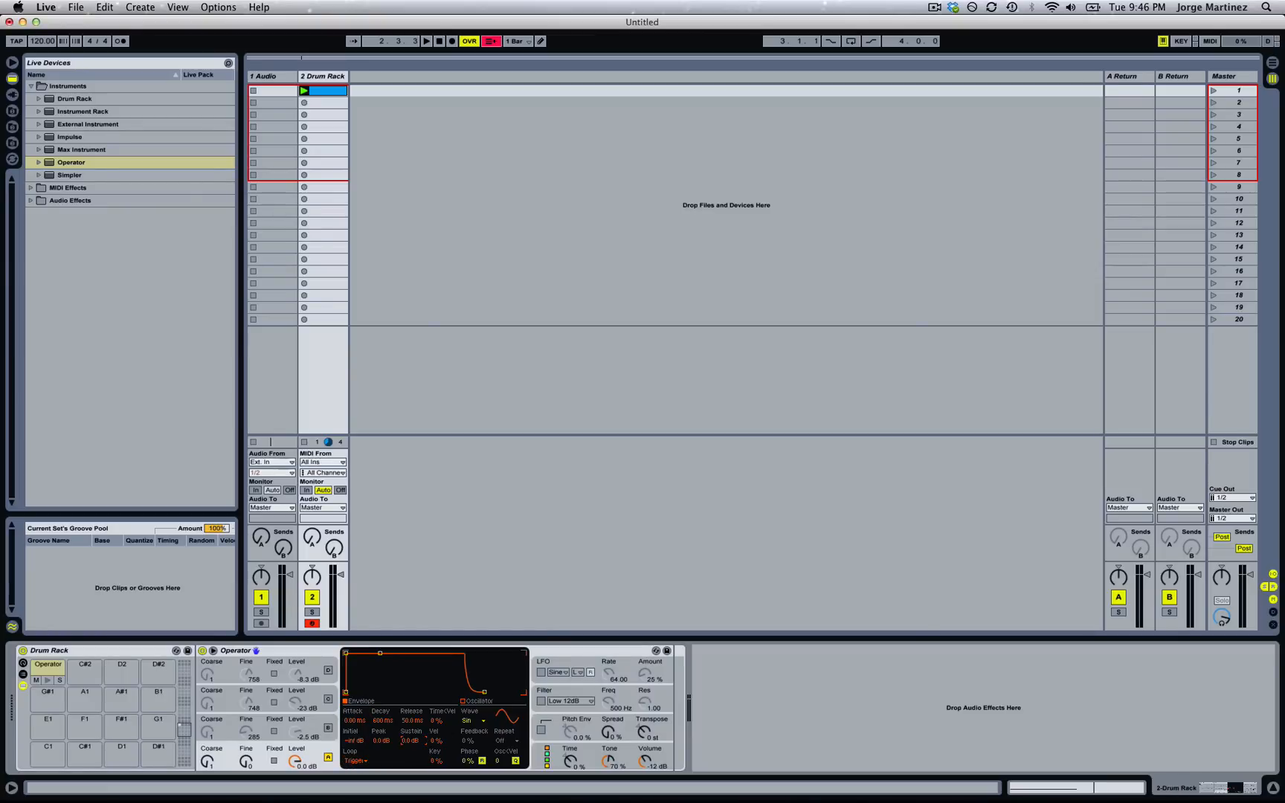
left_click_drag(405, 736, 405, 796)
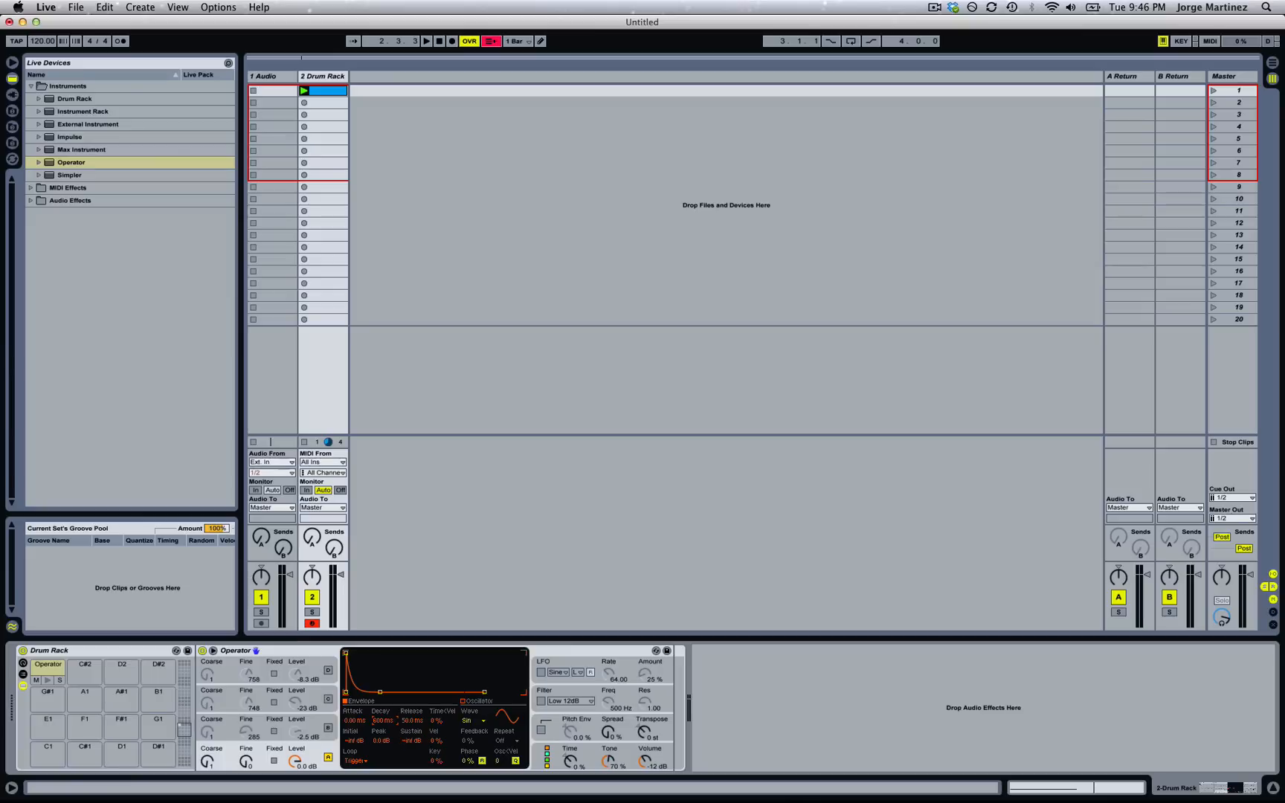
Shorten the clip's note to a single sixteenth and play the clip.
double_click(321, 92)
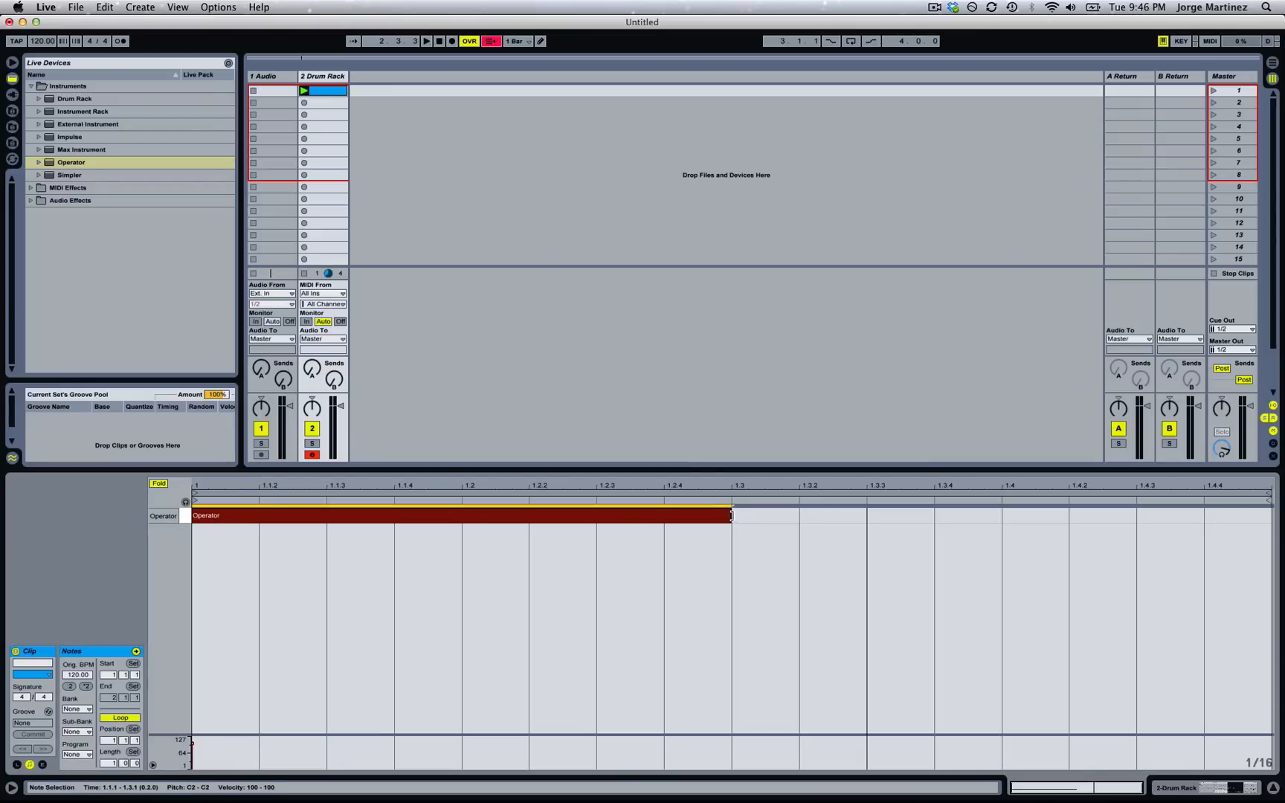
left_click_drag(732, 515, 307, 520)
key("space")
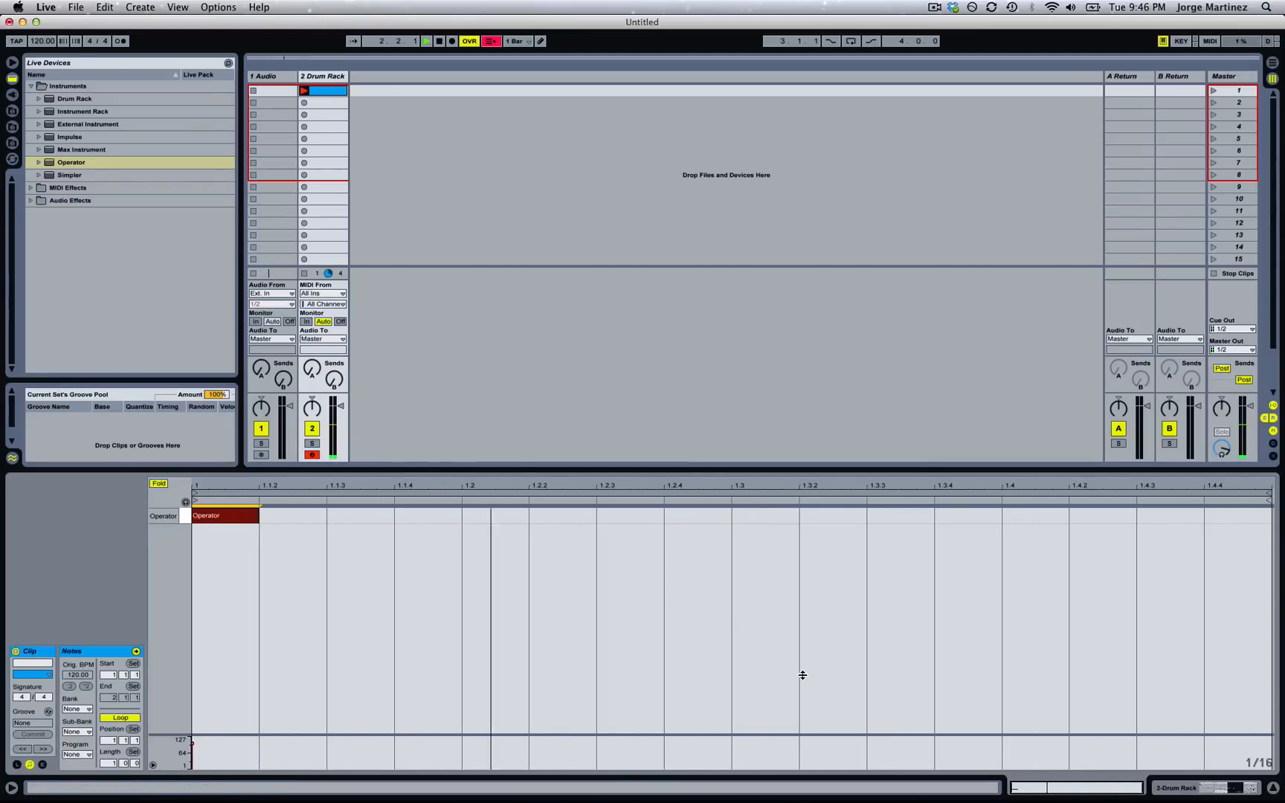
Go back to Operator and switch on oscillators B, C and D.
key("shift+Tab")
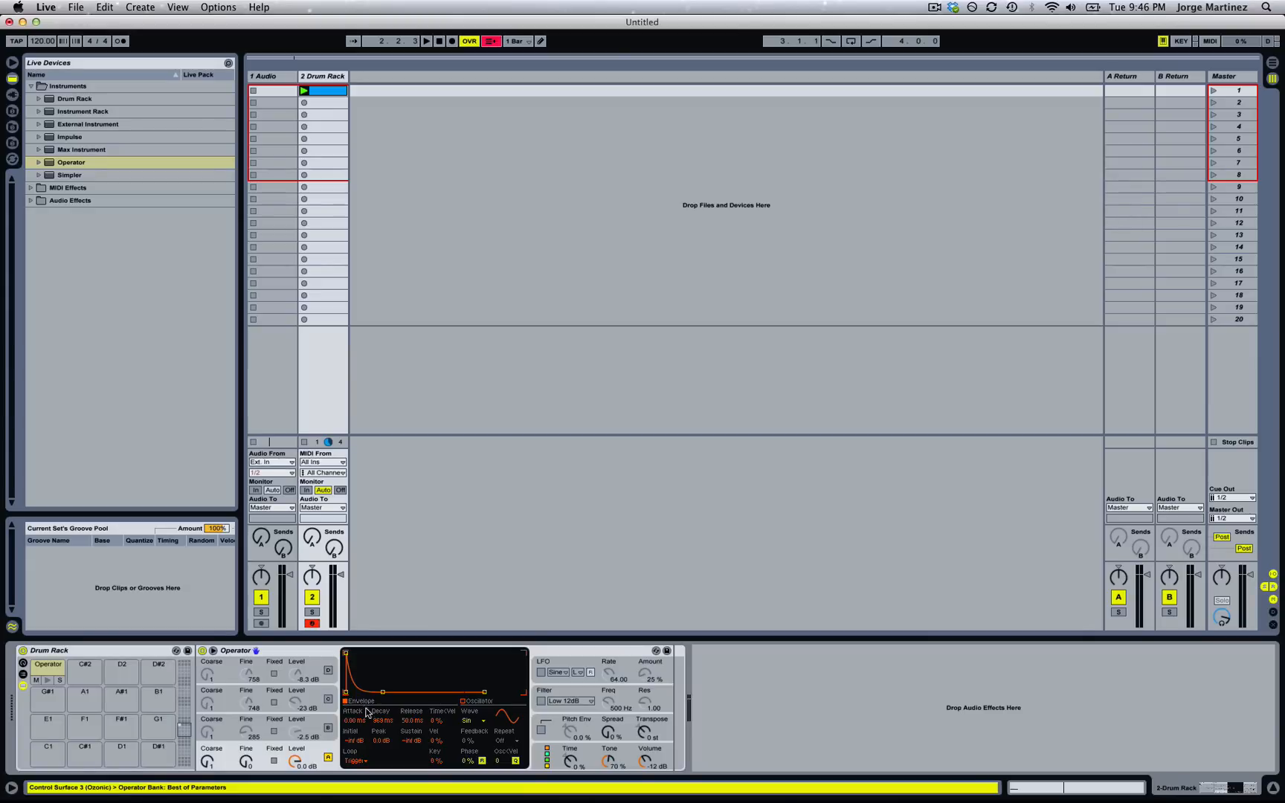
left_click(319, 727)
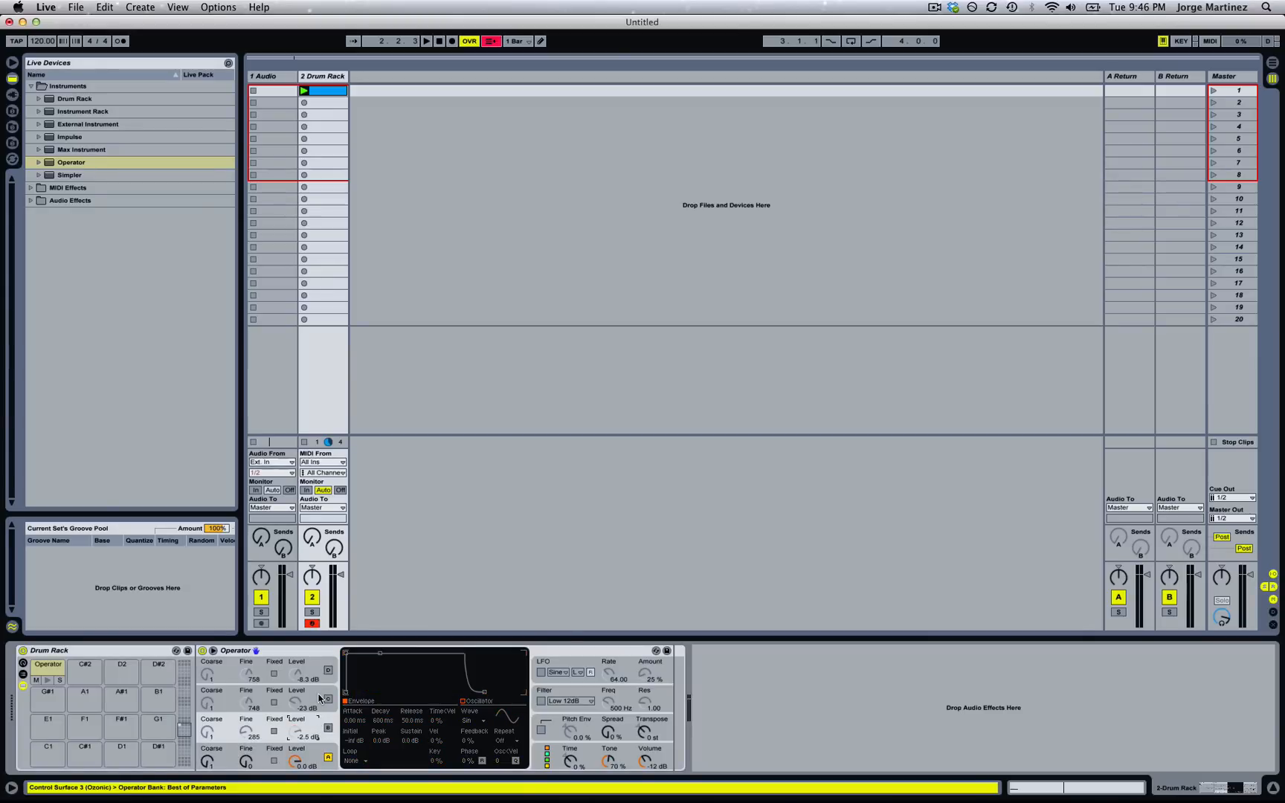
left_click(318, 696)
left_click(316, 668)
left_click(327, 729)
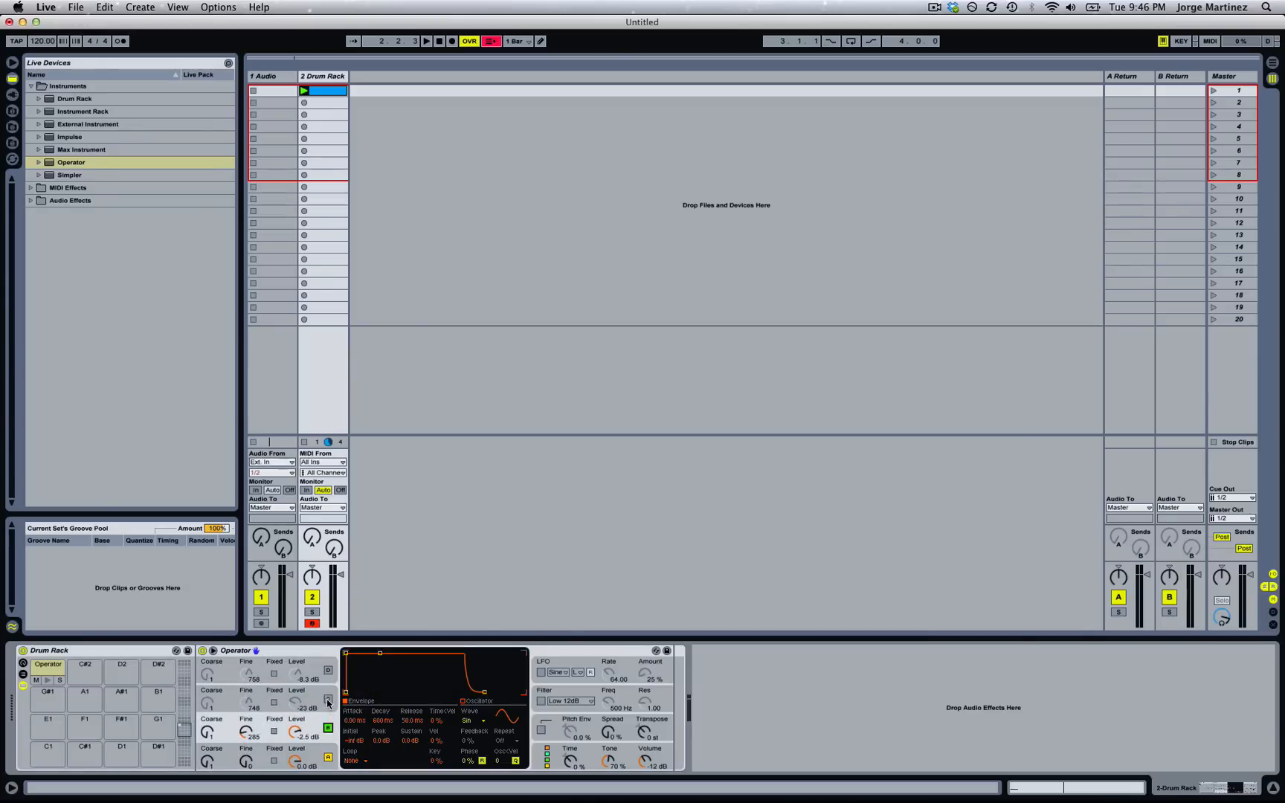
left_click(327, 699)
left_click(327, 671)
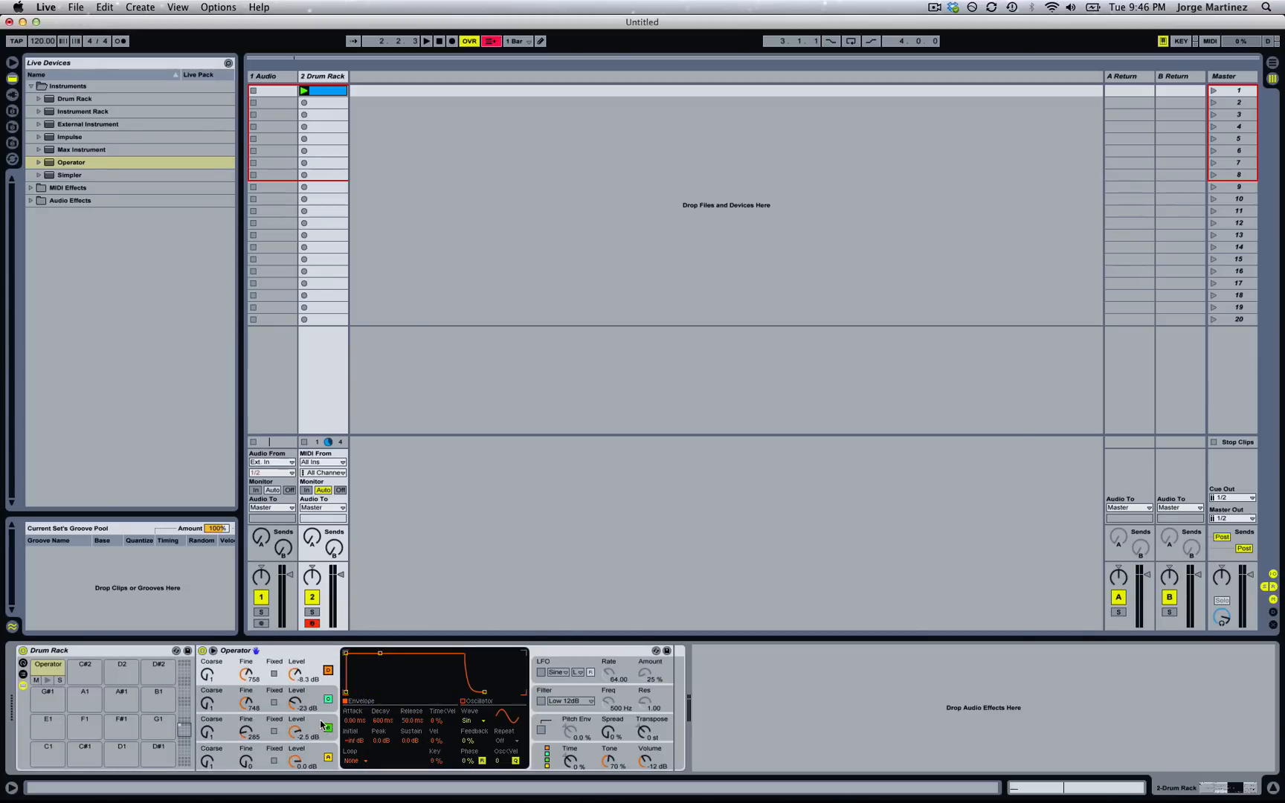
Copy oscillator A's envelope to oscillators B, C and D and audition the clip.
left_click(320, 720)
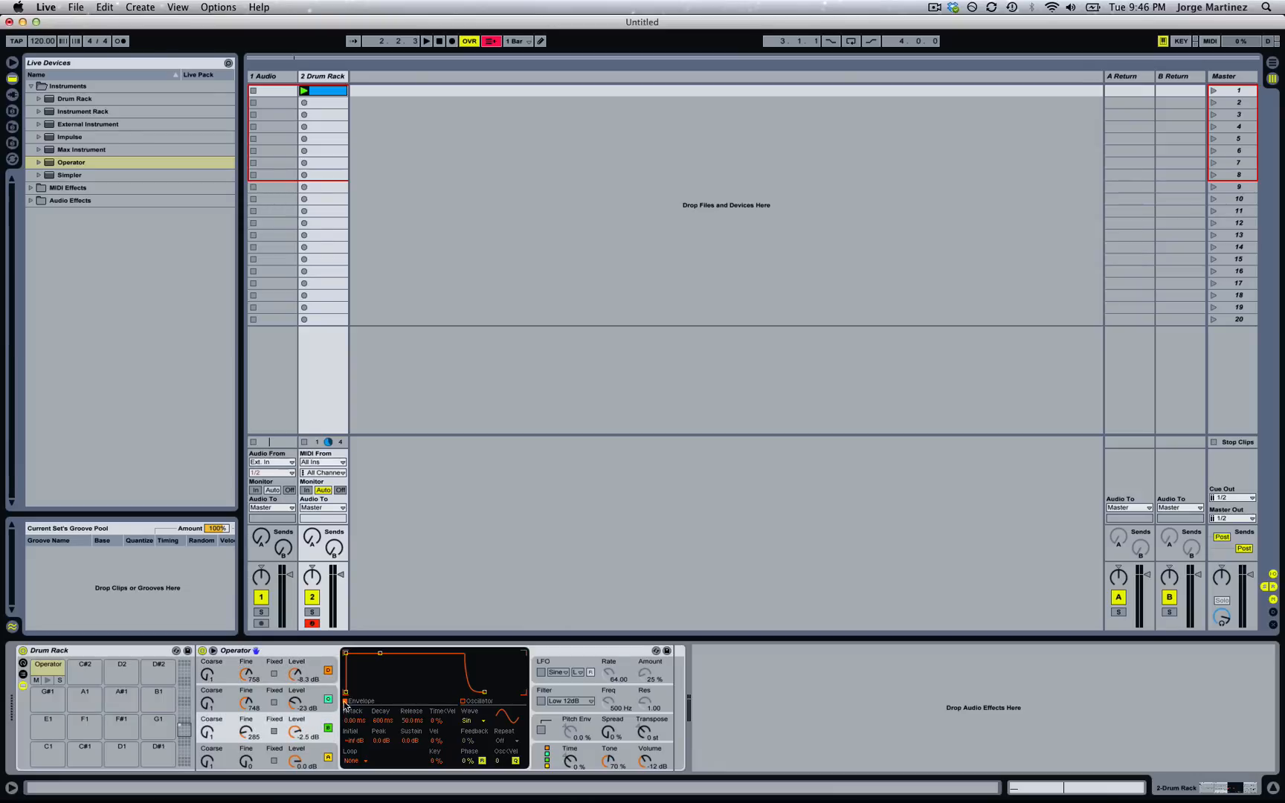
right_click(418, 679)
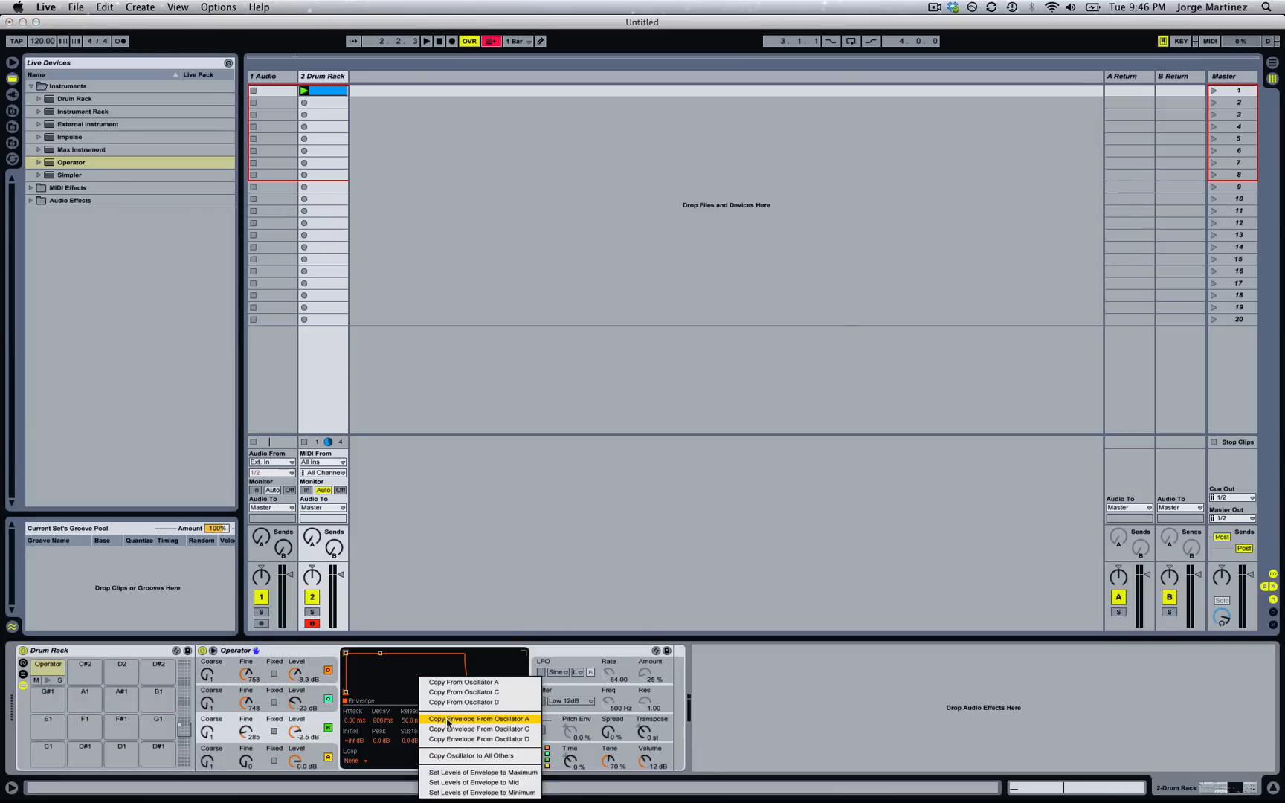
left_click(469, 720)
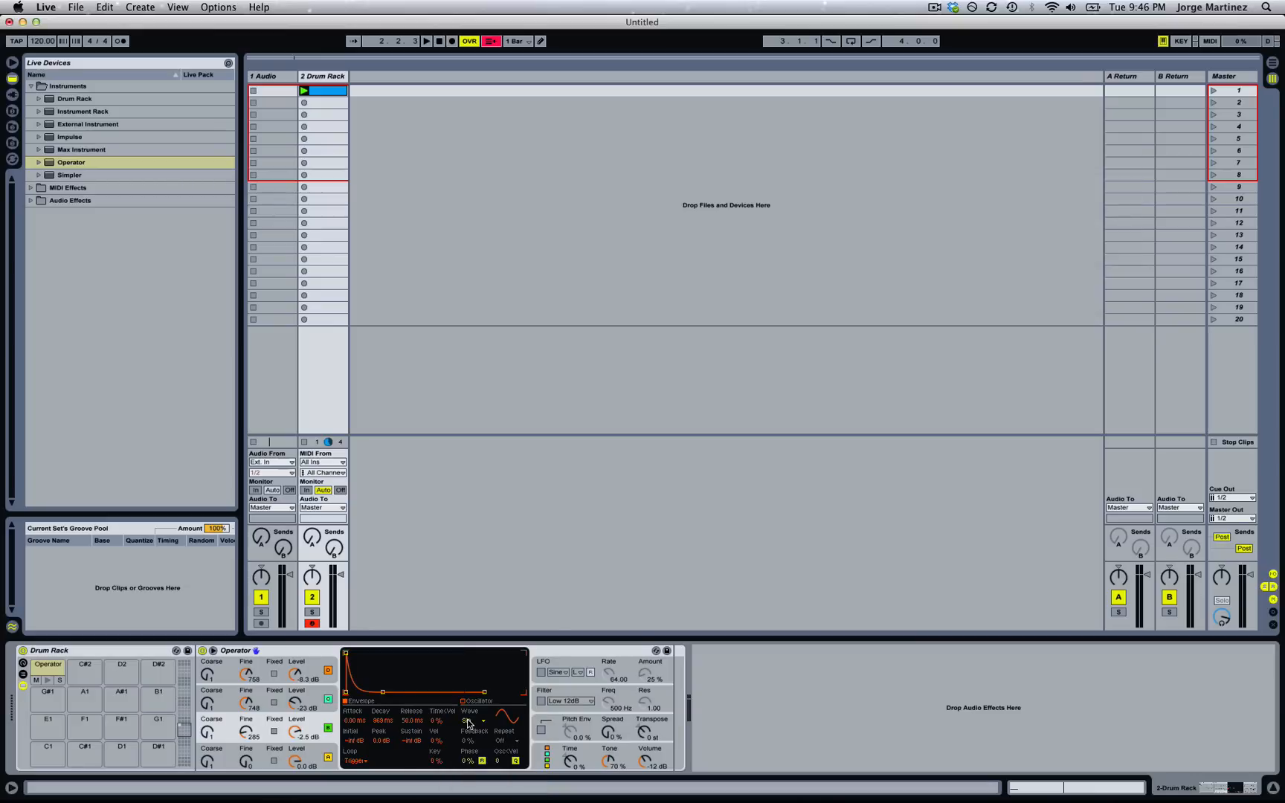
right_click(385, 678)
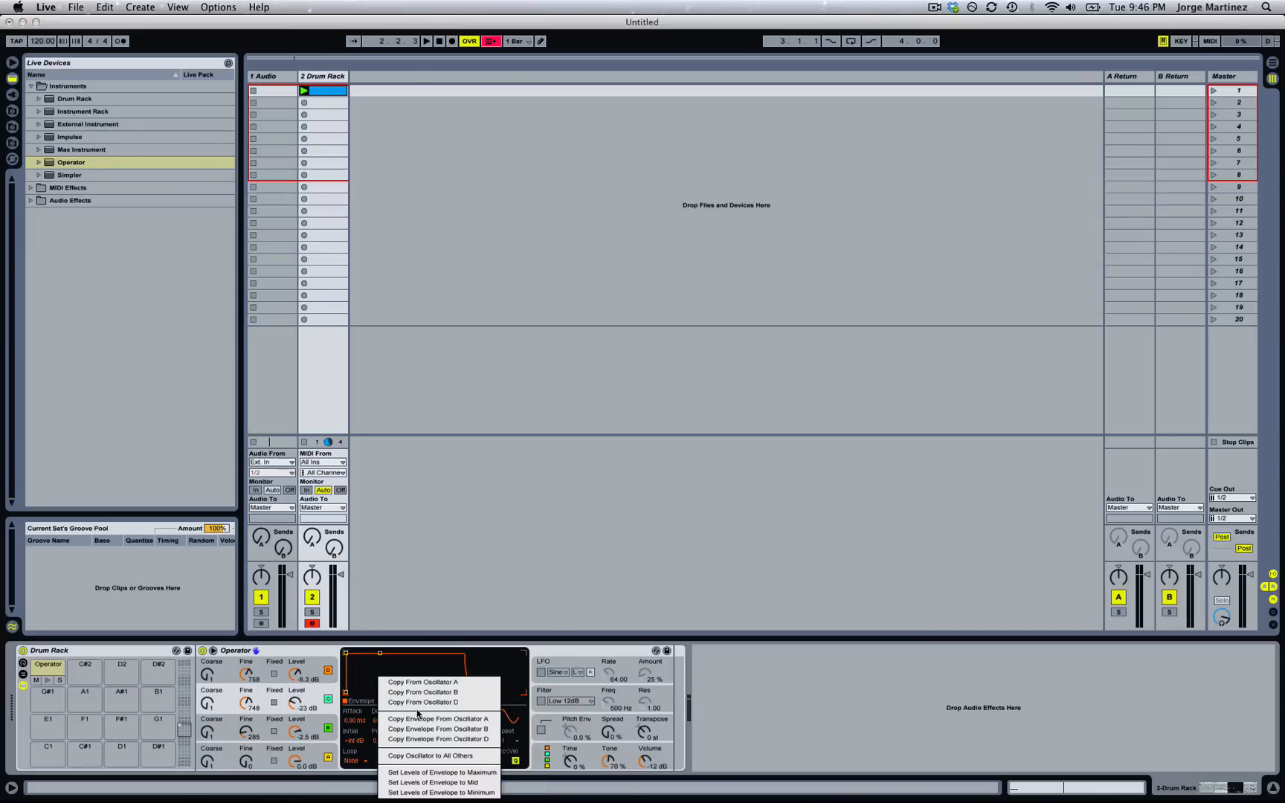
left_click(418, 722)
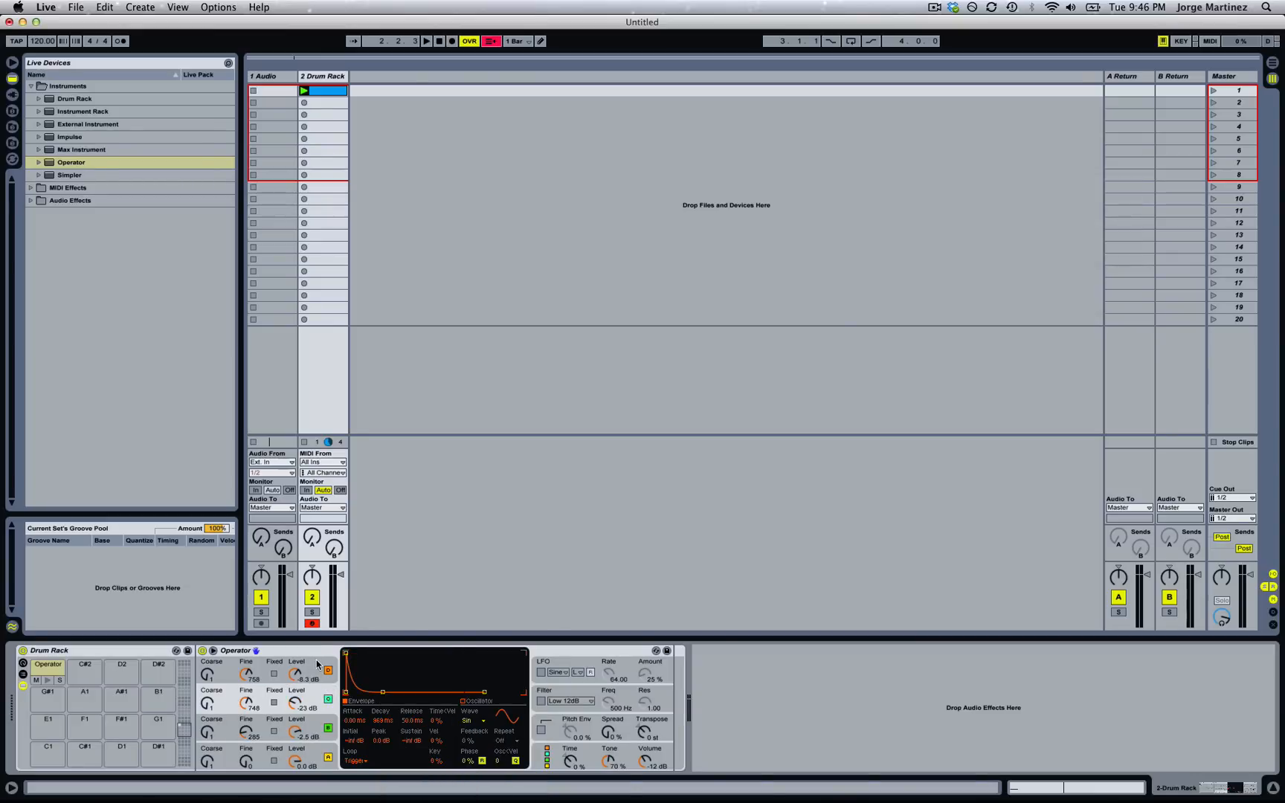
right_click(348, 655)
left_click(416, 708)
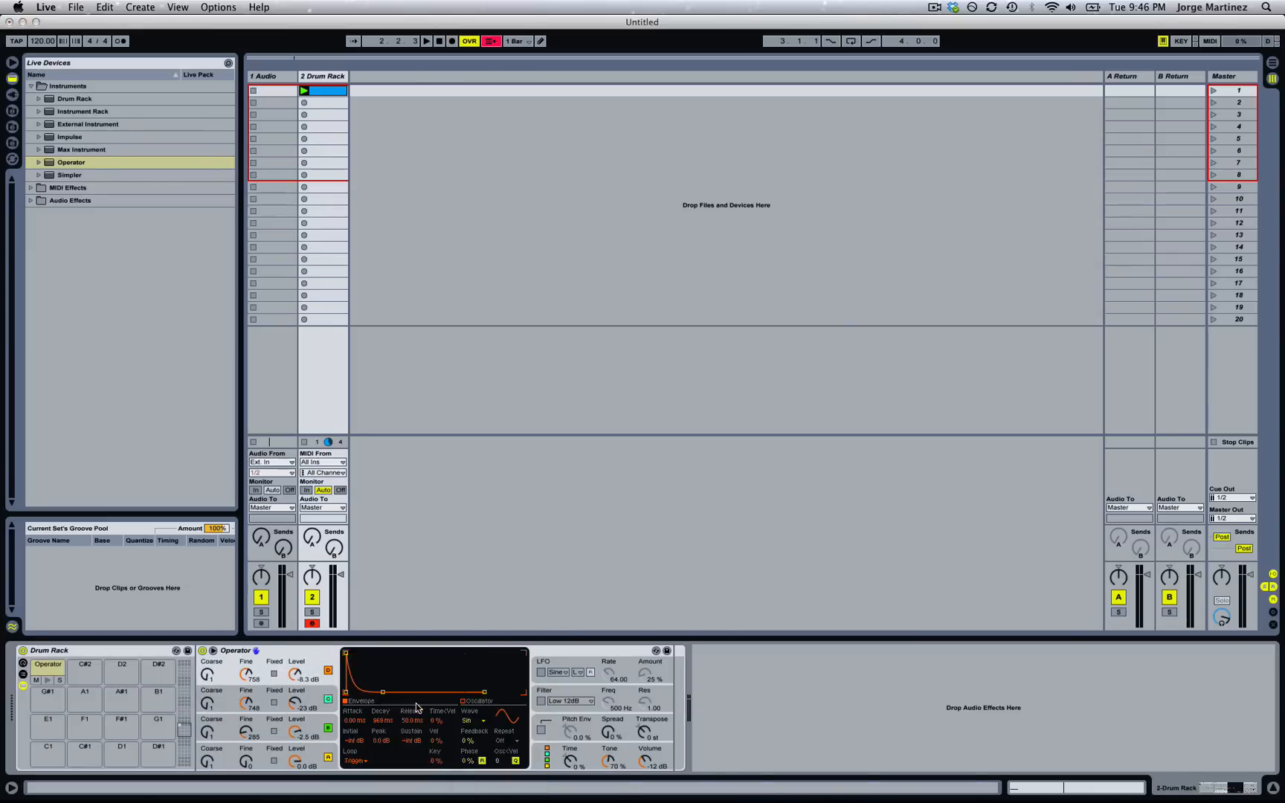
left_click(326, 748)
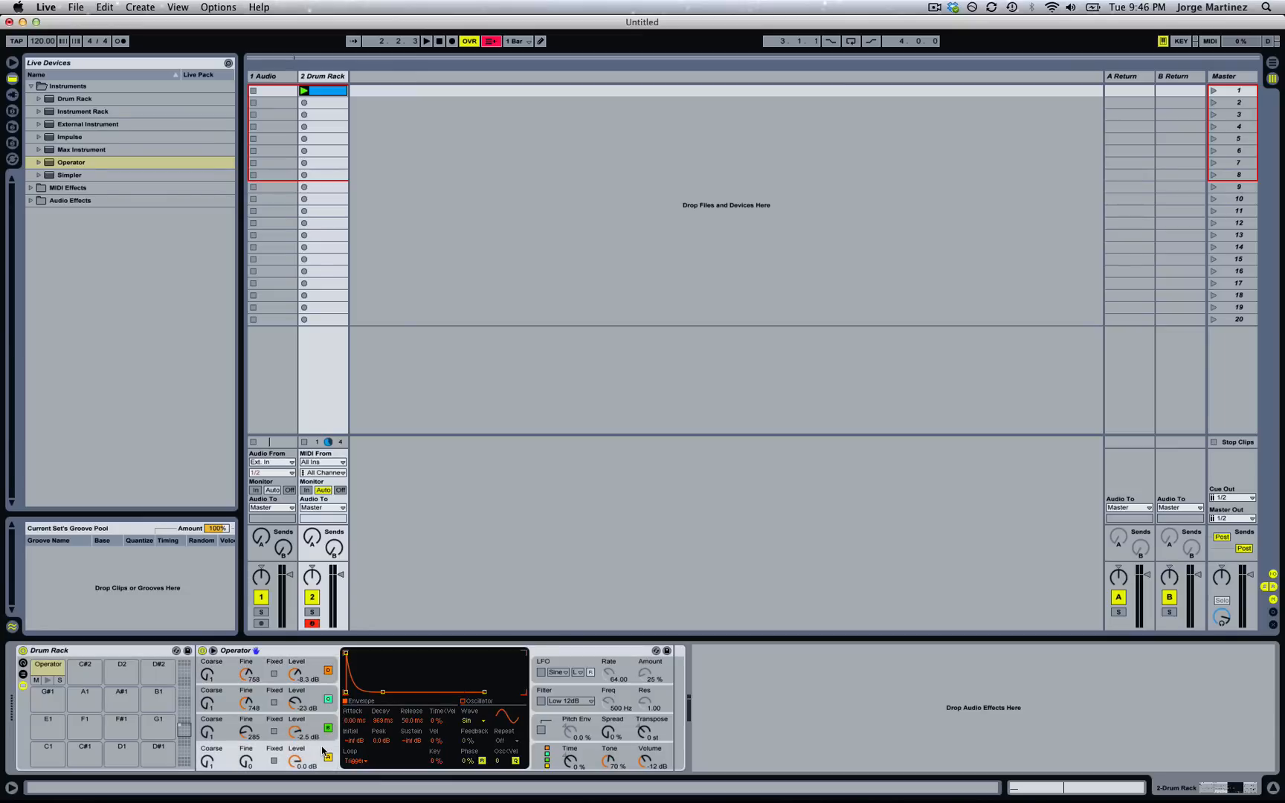
key("space")
Lengthen the envelope Decay of oscillators D and B while auditioning the clip.
left_click(323, 727)
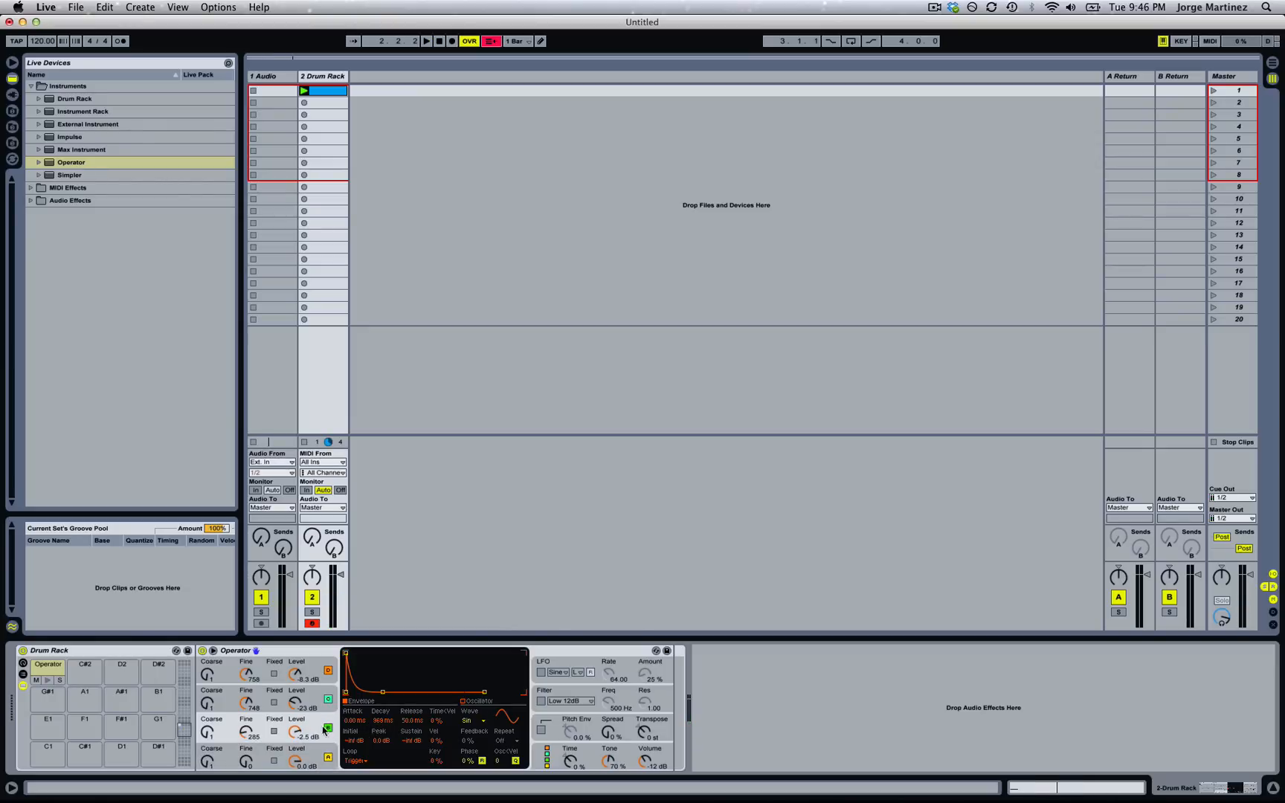
left_click_drag(374, 726, 389, 662)
left_click(329, 670)
key("space")
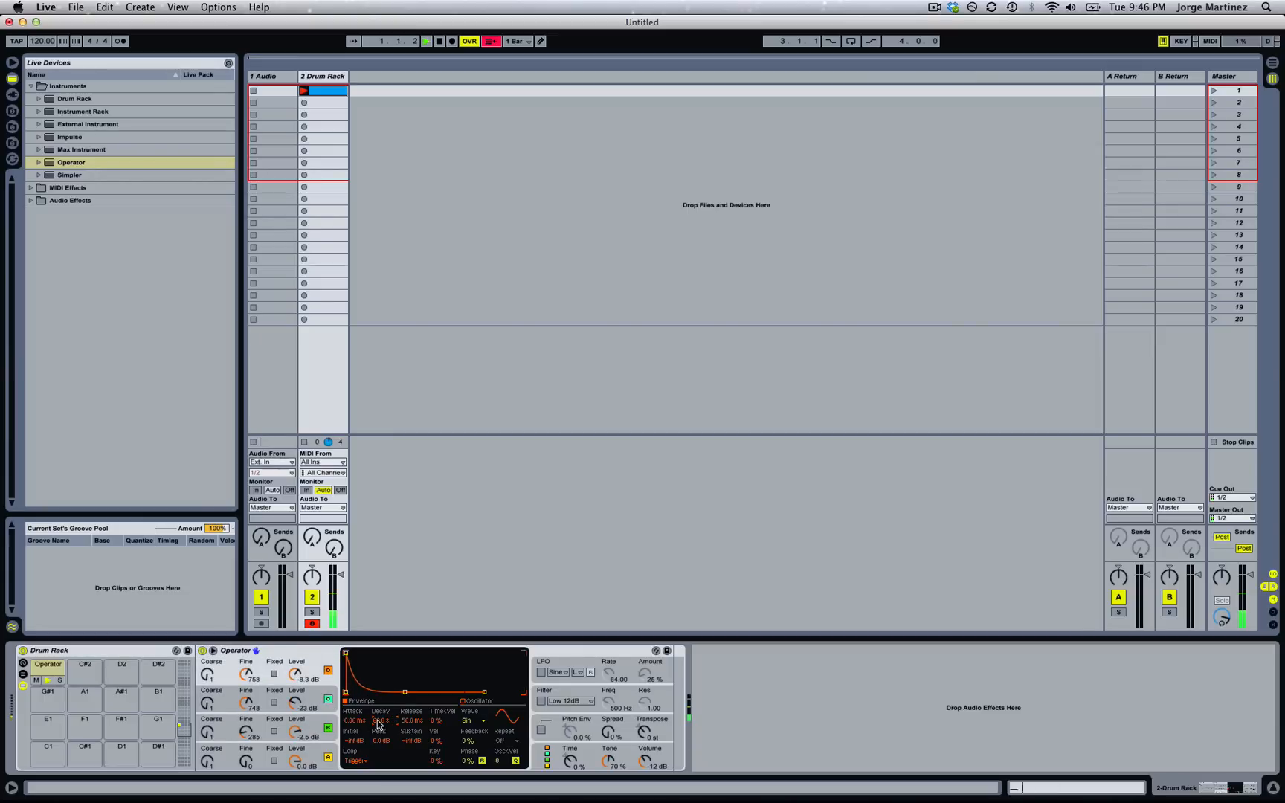
left_click(325, 725)
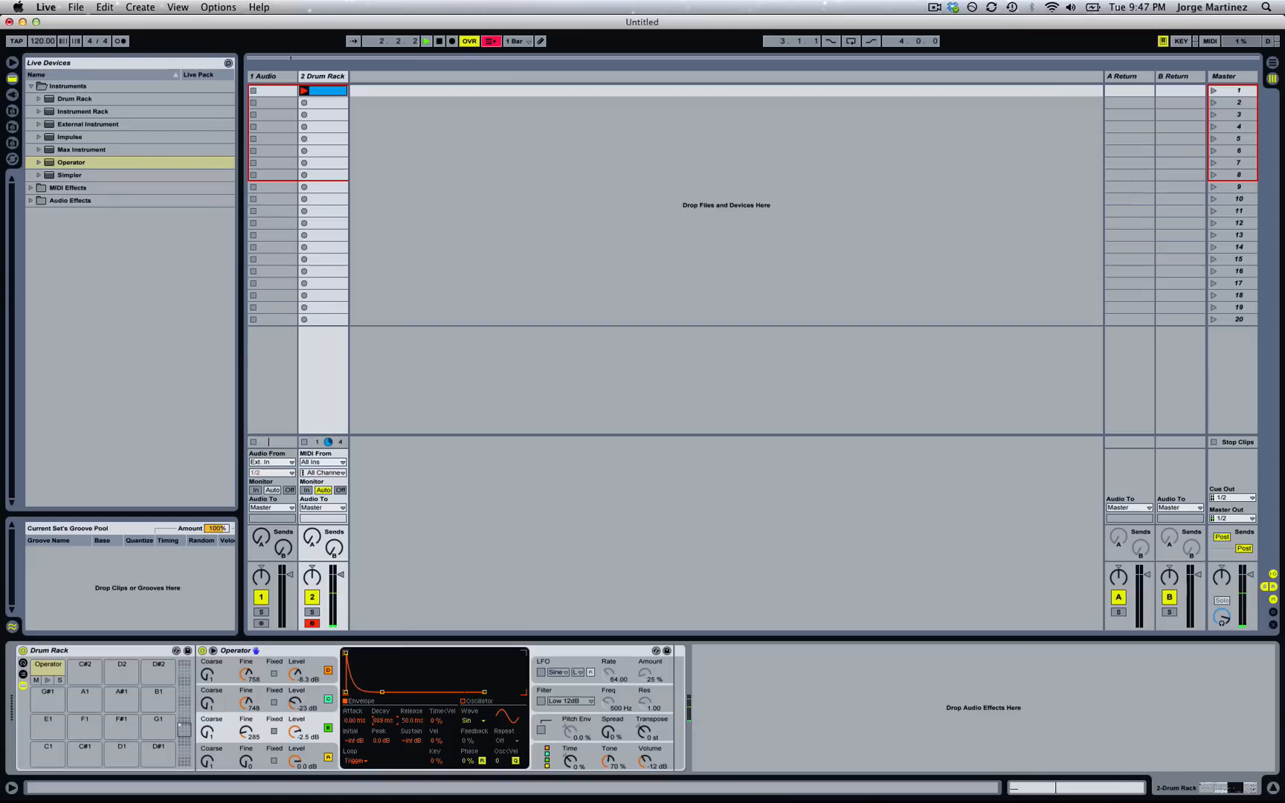
left_click_drag(374, 721, 374, 712)
key("space")
Switch on Operator's filter and set its type to High 12dB.
left_click(563, 650)
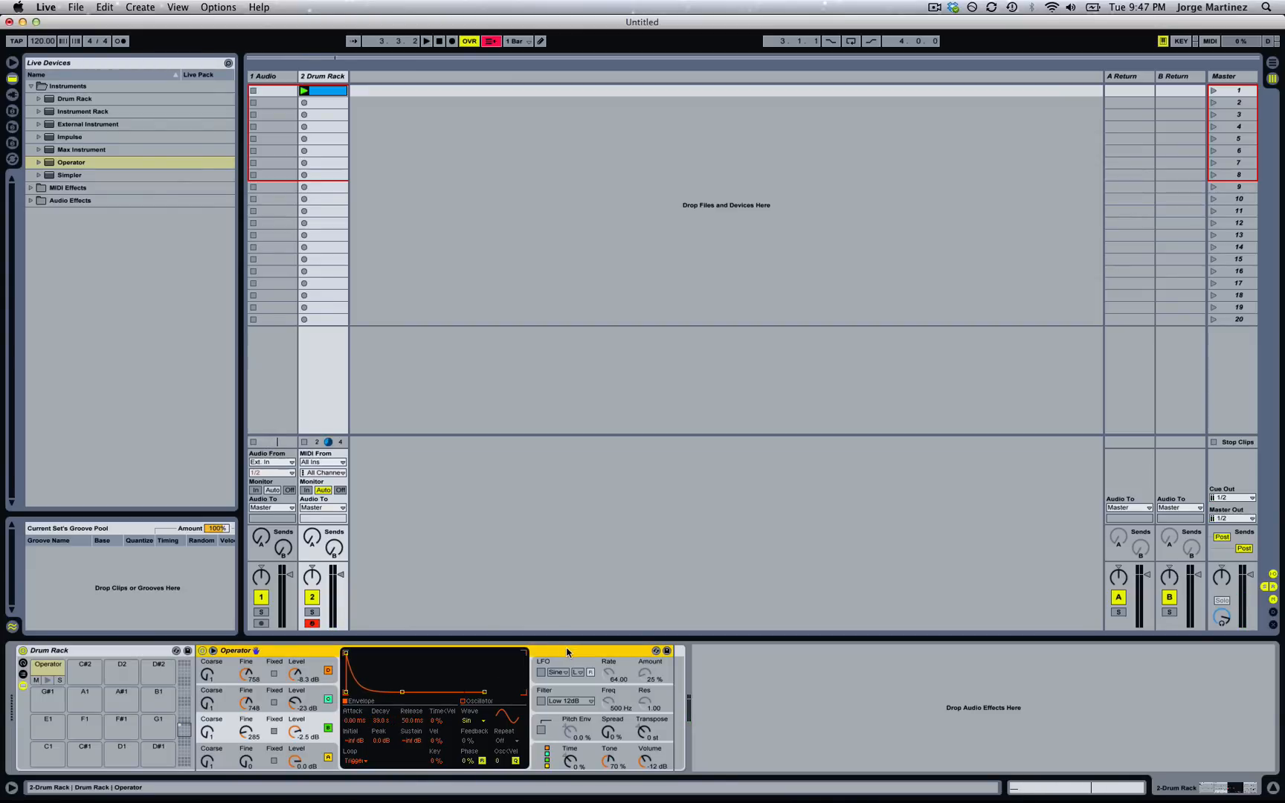
left_click(541, 701)
left_click(569, 701)
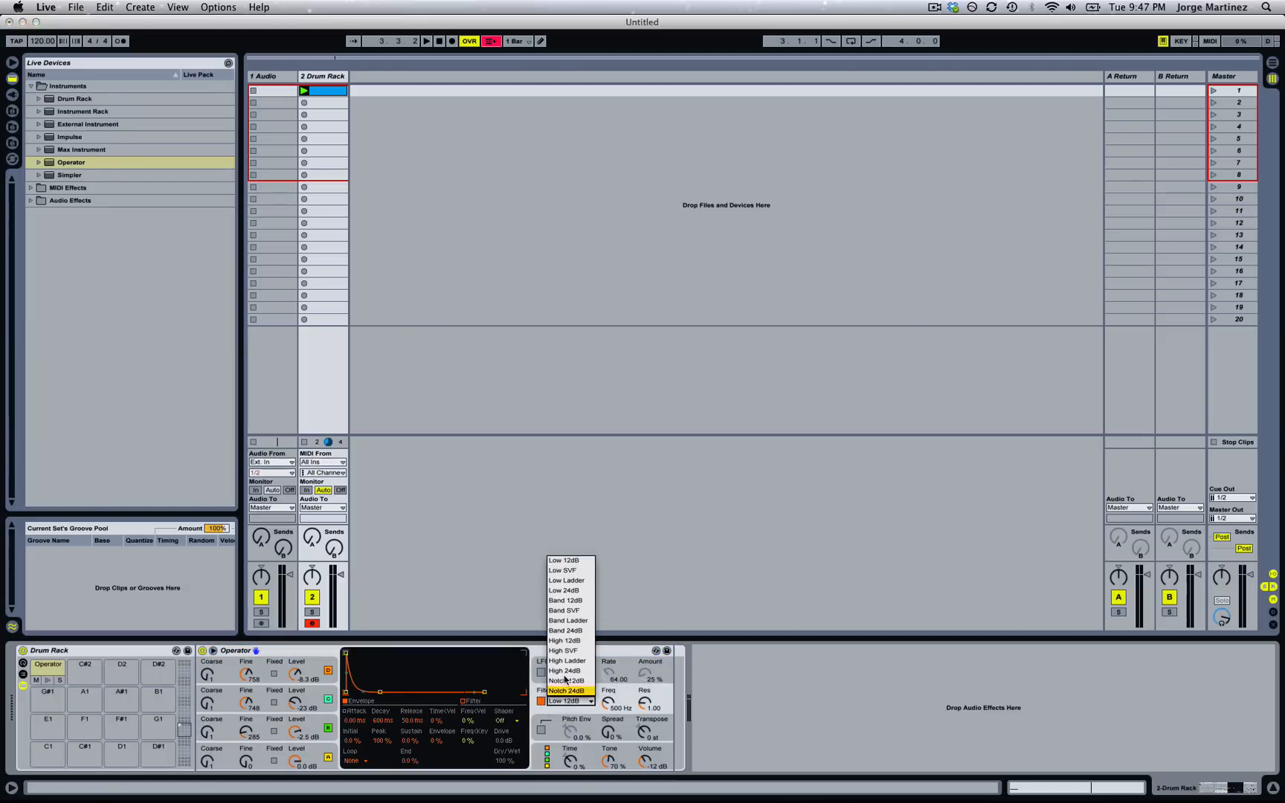
left_click(566, 641)
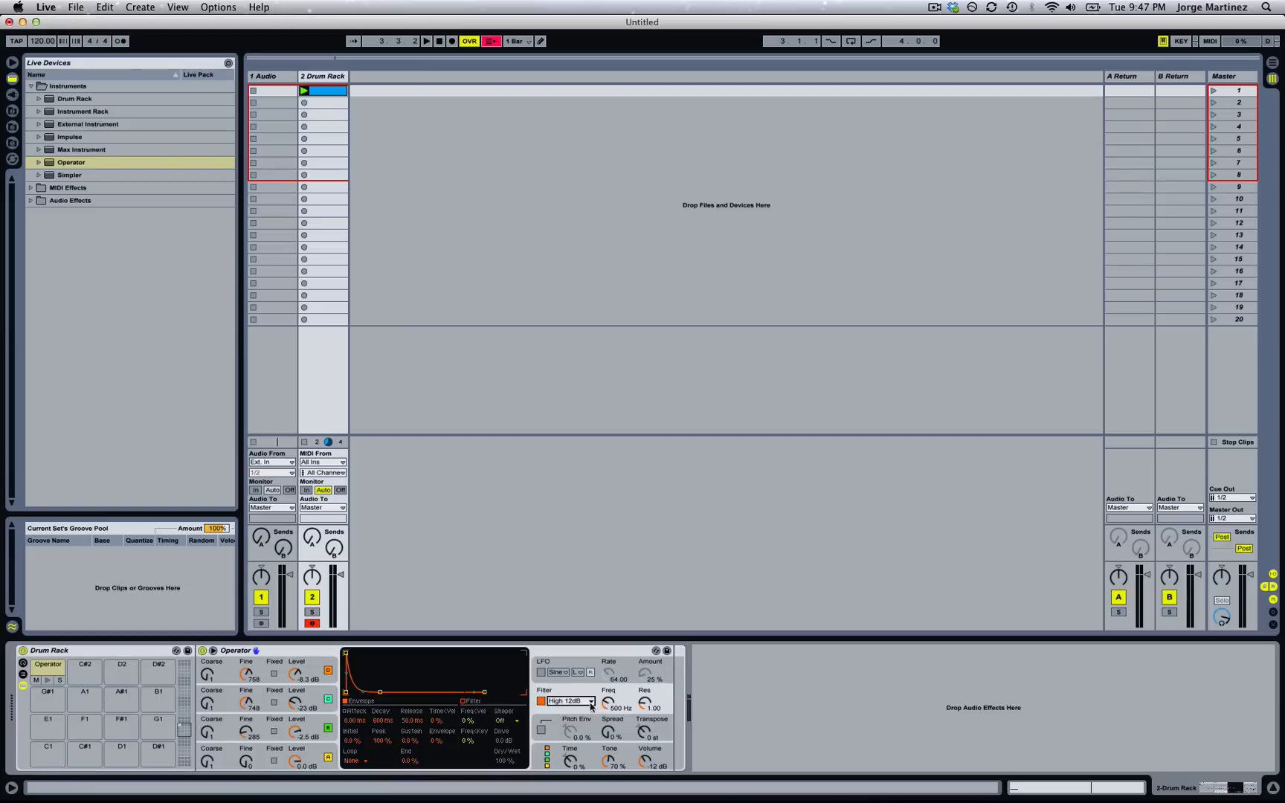
Set the high-pass filter's frequency to about 2.07 kHz while auditioning the clip.
left_click_drag(610, 705, 610, 699)
left_click(604, 666)
left_click(714, 685)
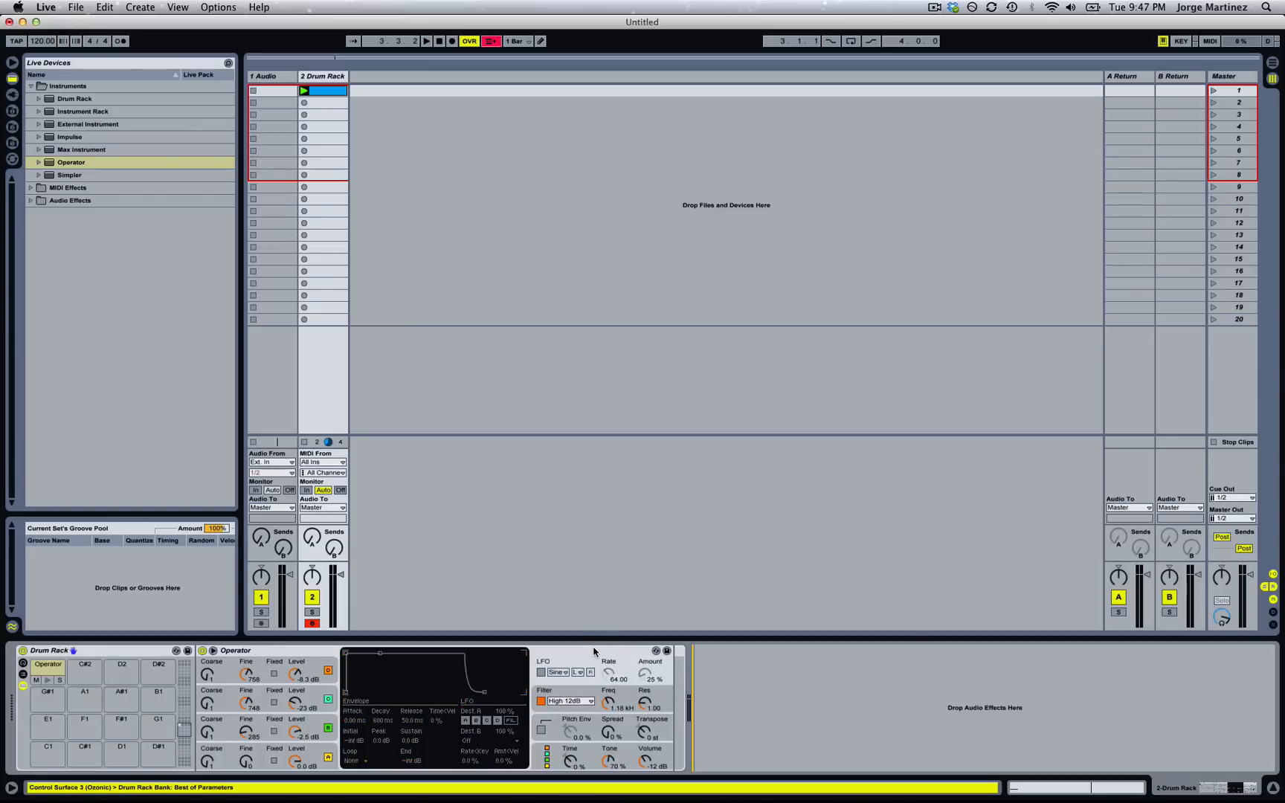
left_click(594, 652)
left_click(611, 702)
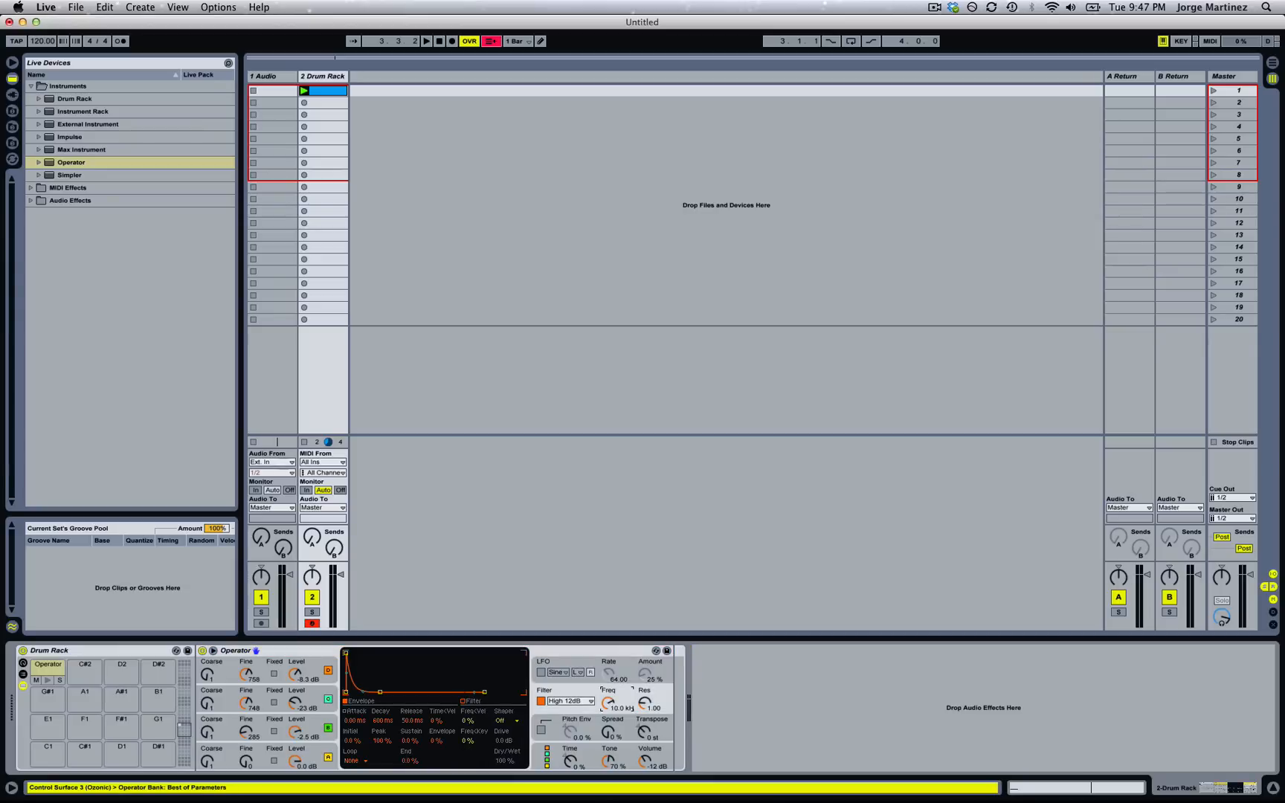
left_click_drag(607, 703, 608, 713)
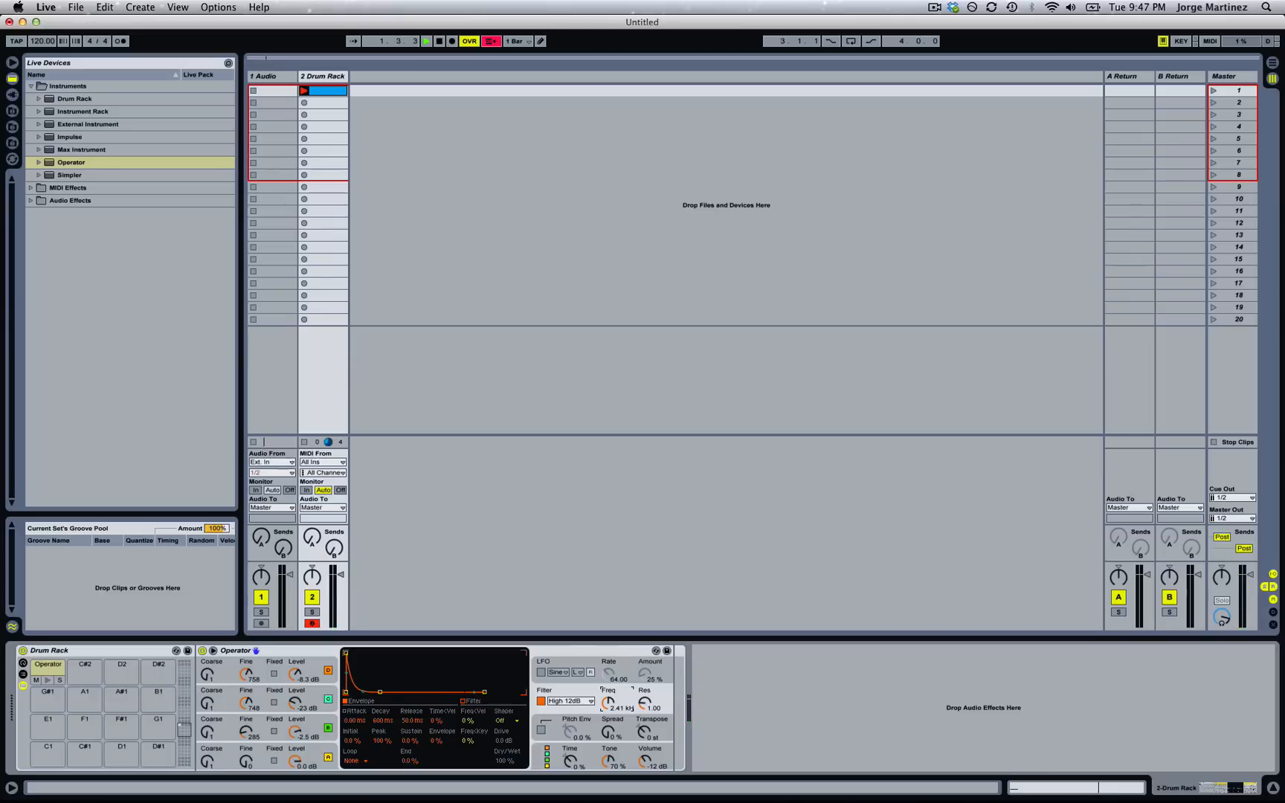
left_click_drag(608, 704, 607, 713)
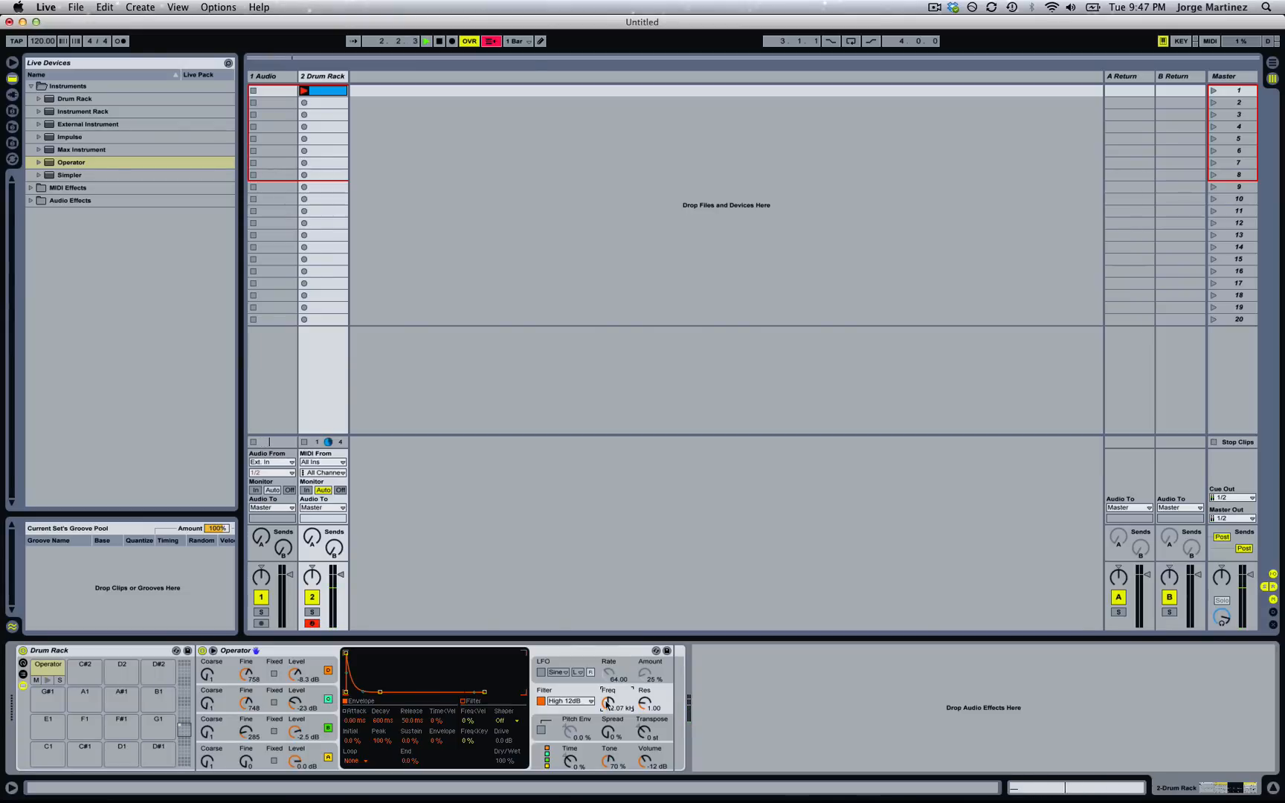
Lengthen oscillator A's envelope Decay and compare it with the envelopes of the other oscillators.
left_click(331, 754)
left_click_drag(382, 720, 383, 703)
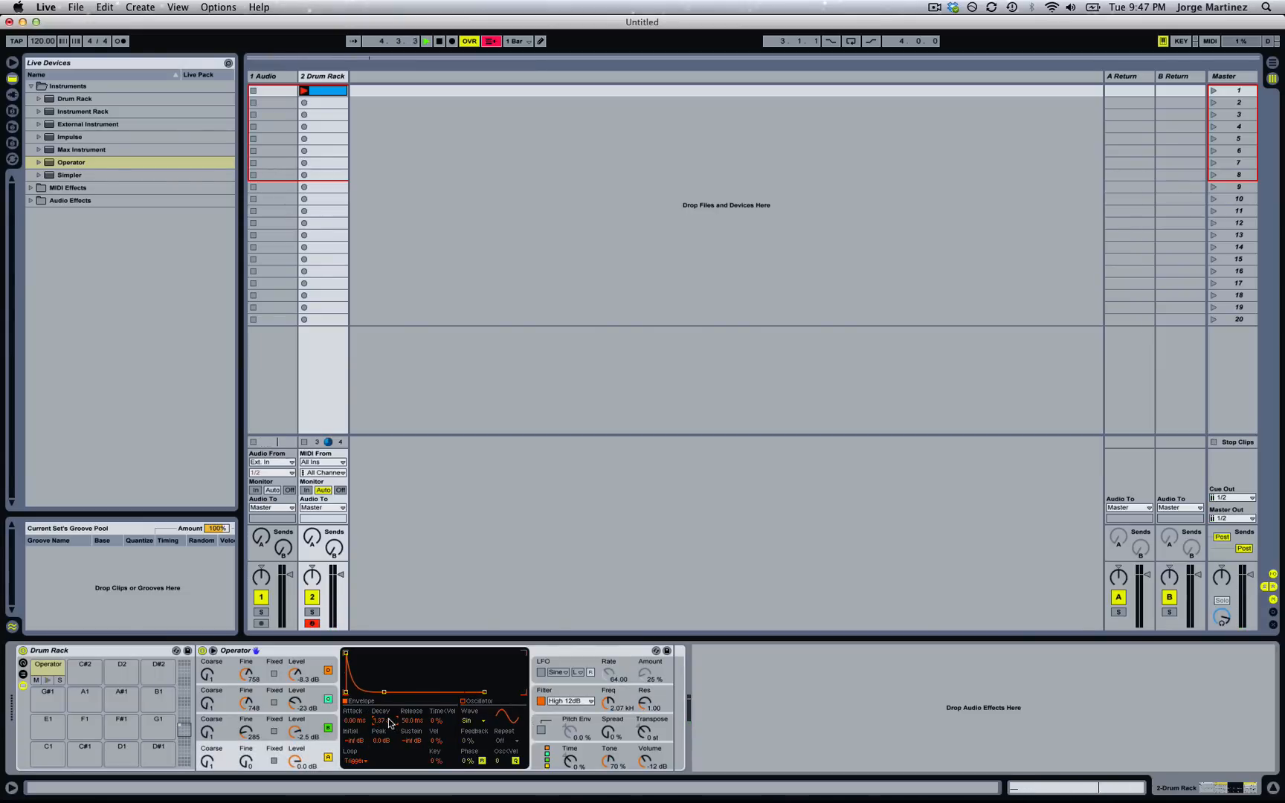
left_click(312, 721)
left_click(319, 697)
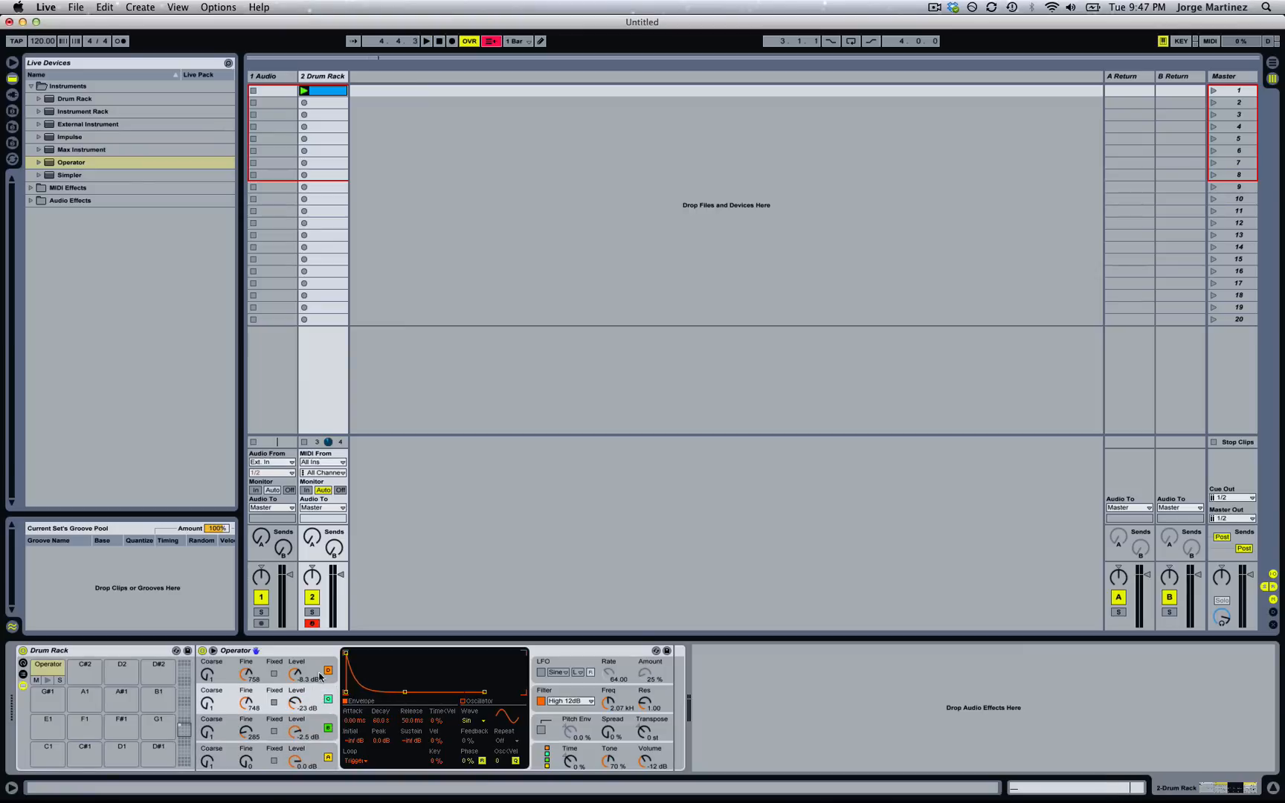
left_click(319, 666)
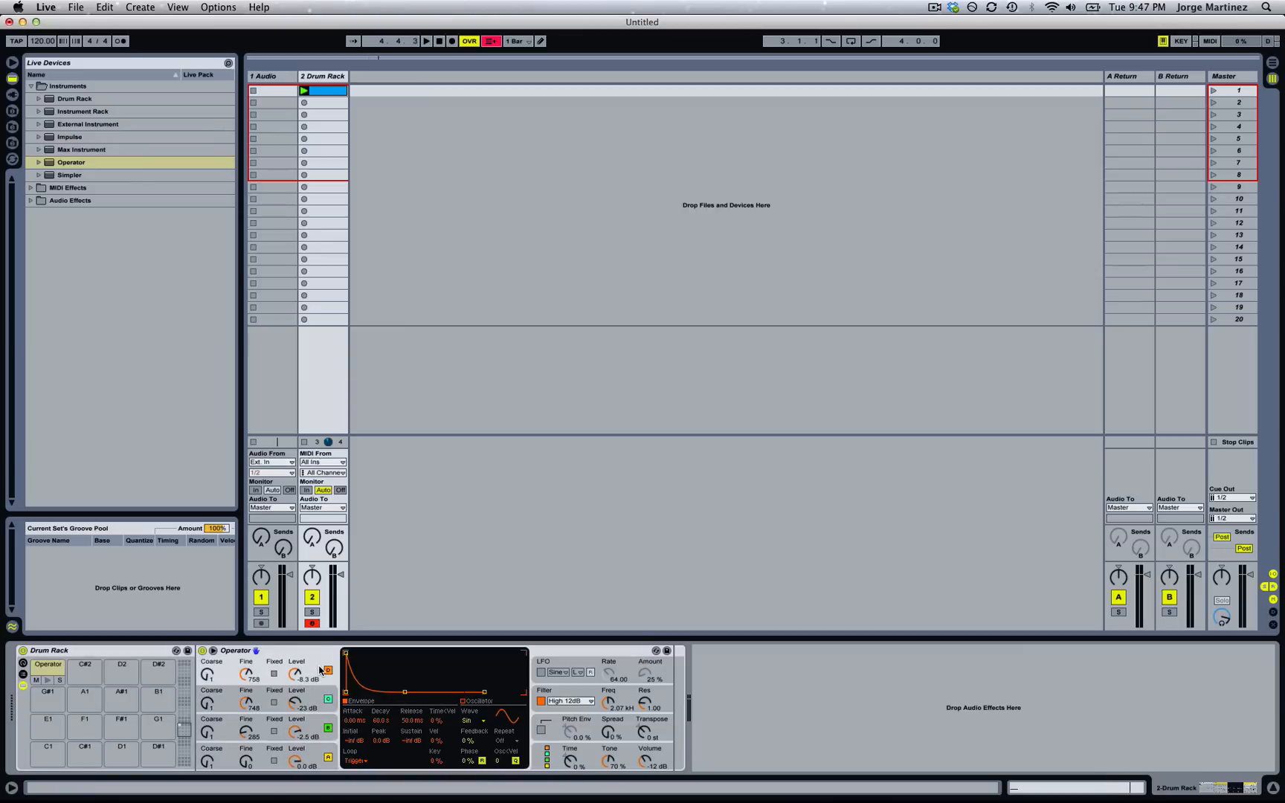
left_click(328, 747)
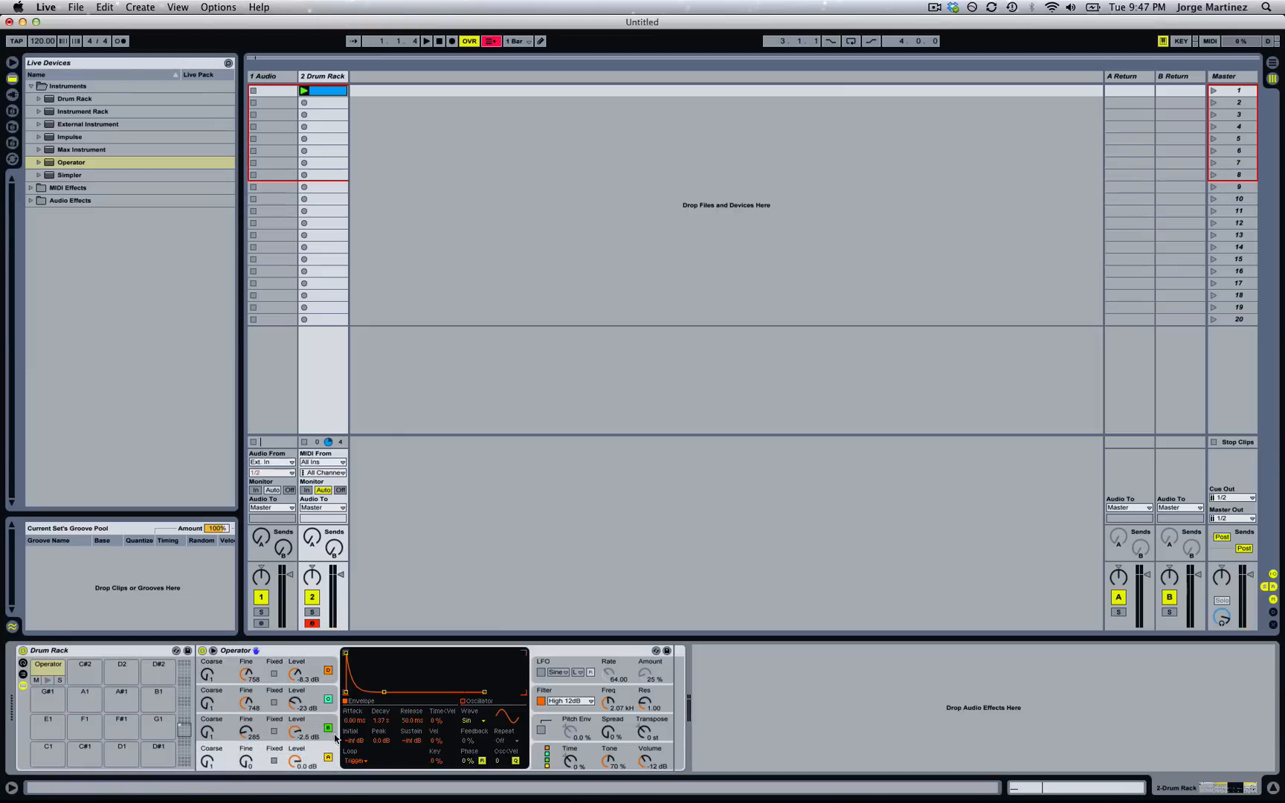
Shorten oscillator A's envelope Decay to about 467 ms while auditioning the clip.
left_click(321, 659)
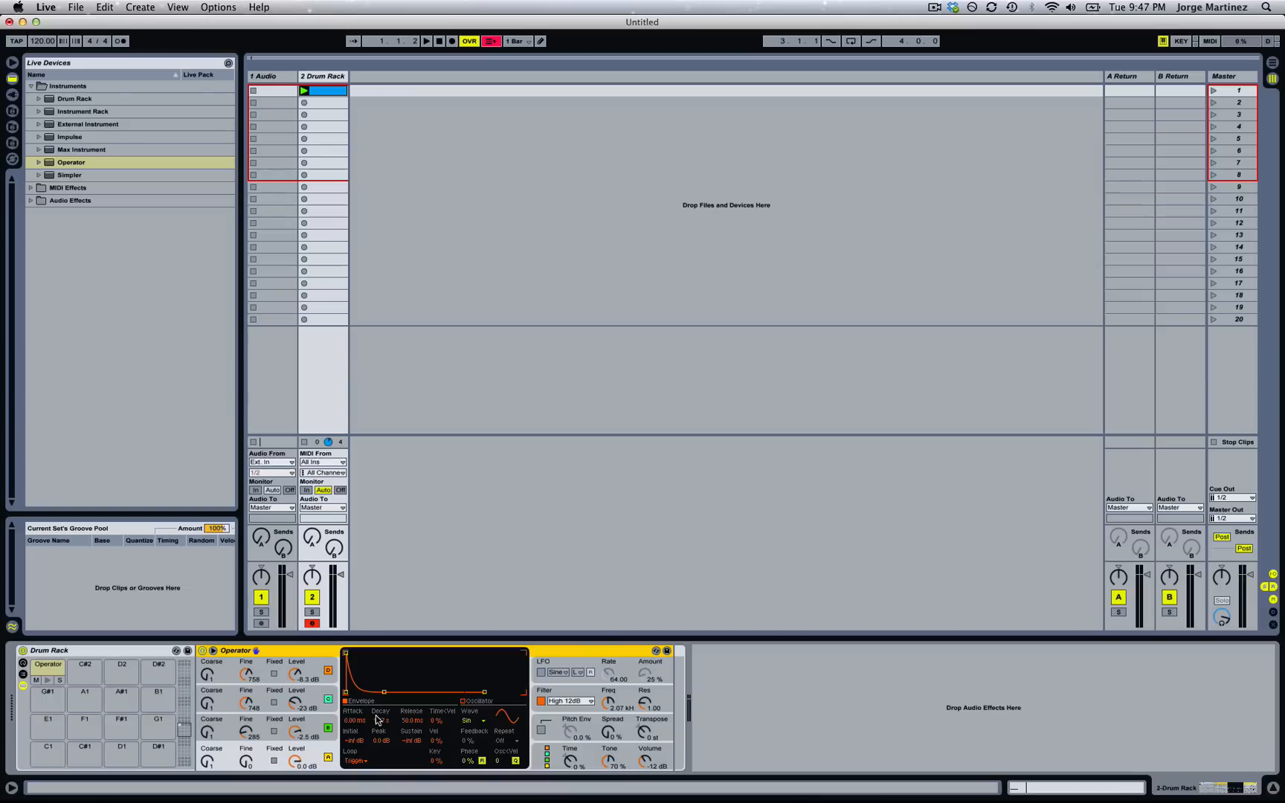
left_click_drag(377, 720, 377, 735)
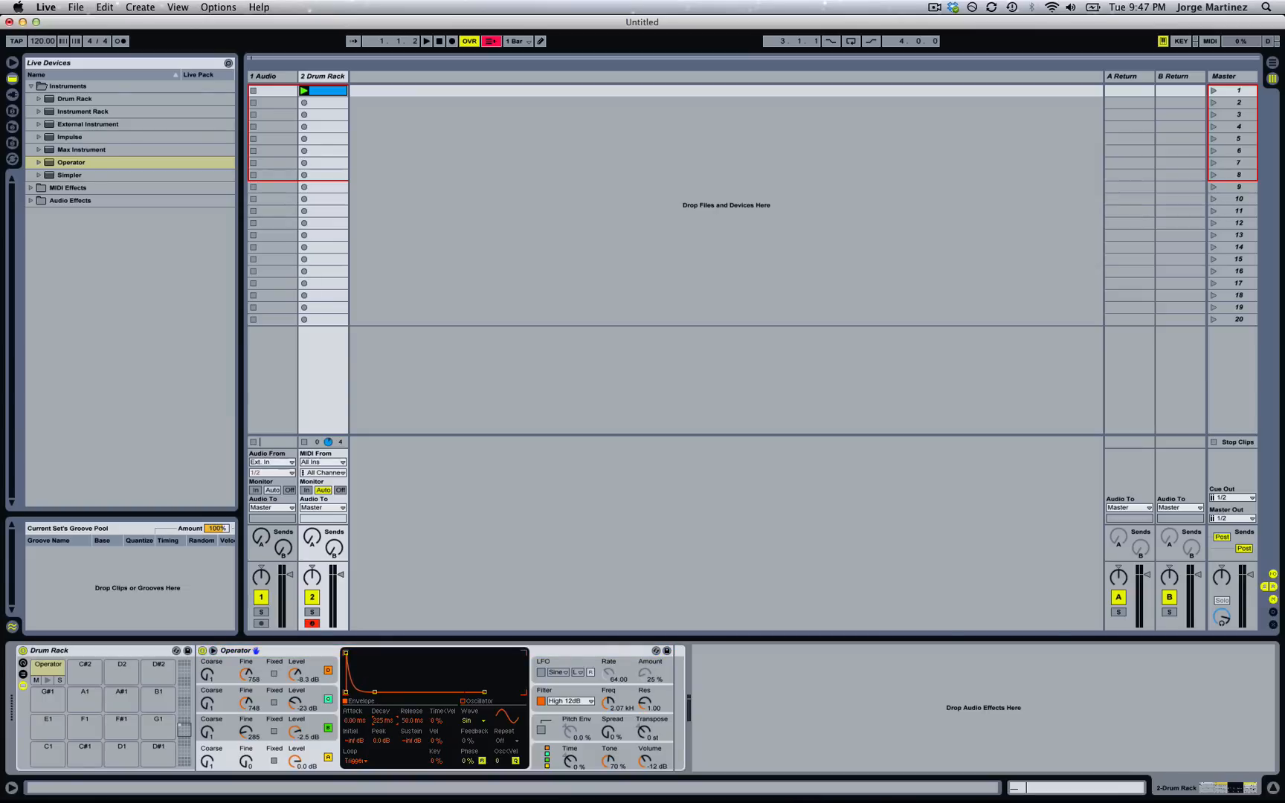
key("space")
left_click_drag(382, 719, 383, 710)
key("space")
Open the Drum Rack clip's notes and copy the first sixteenth note to 1.1.3.
double_click(336, 93)
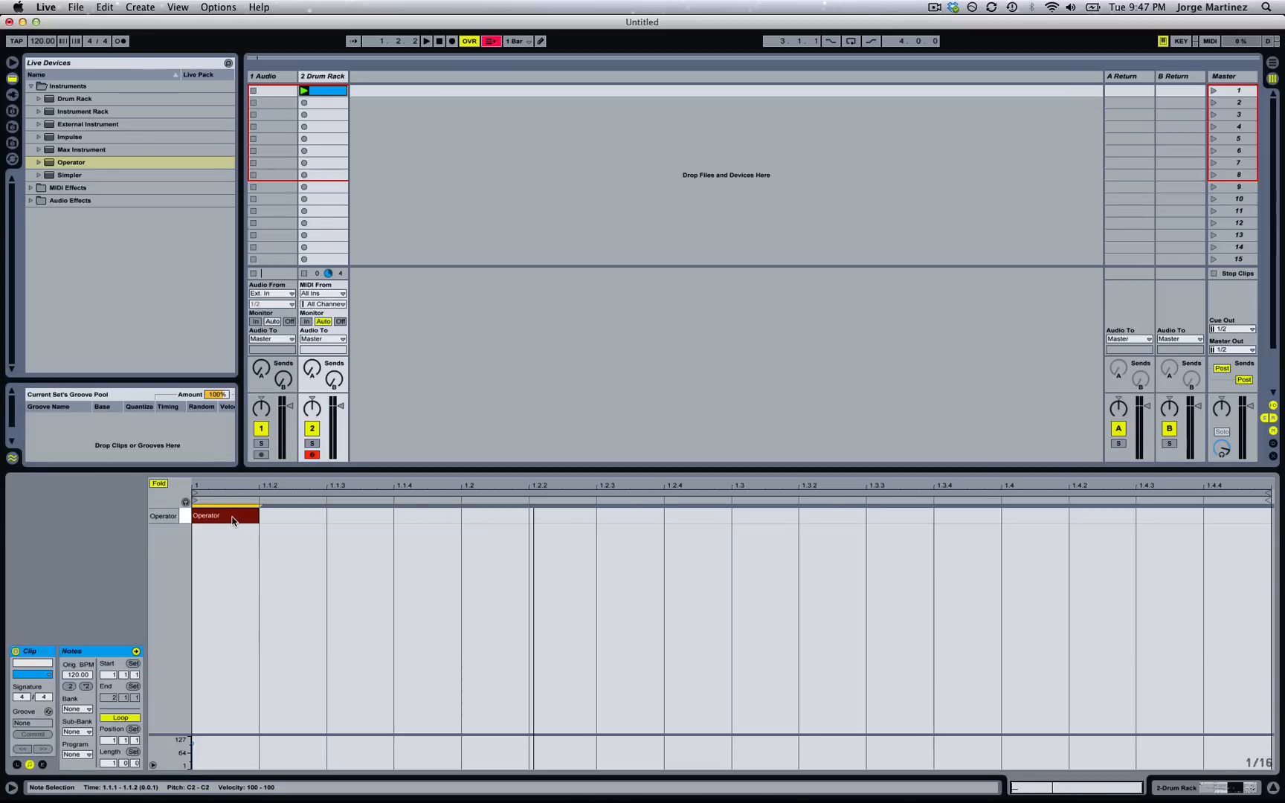
left_click_drag(231, 520, 365, 520)
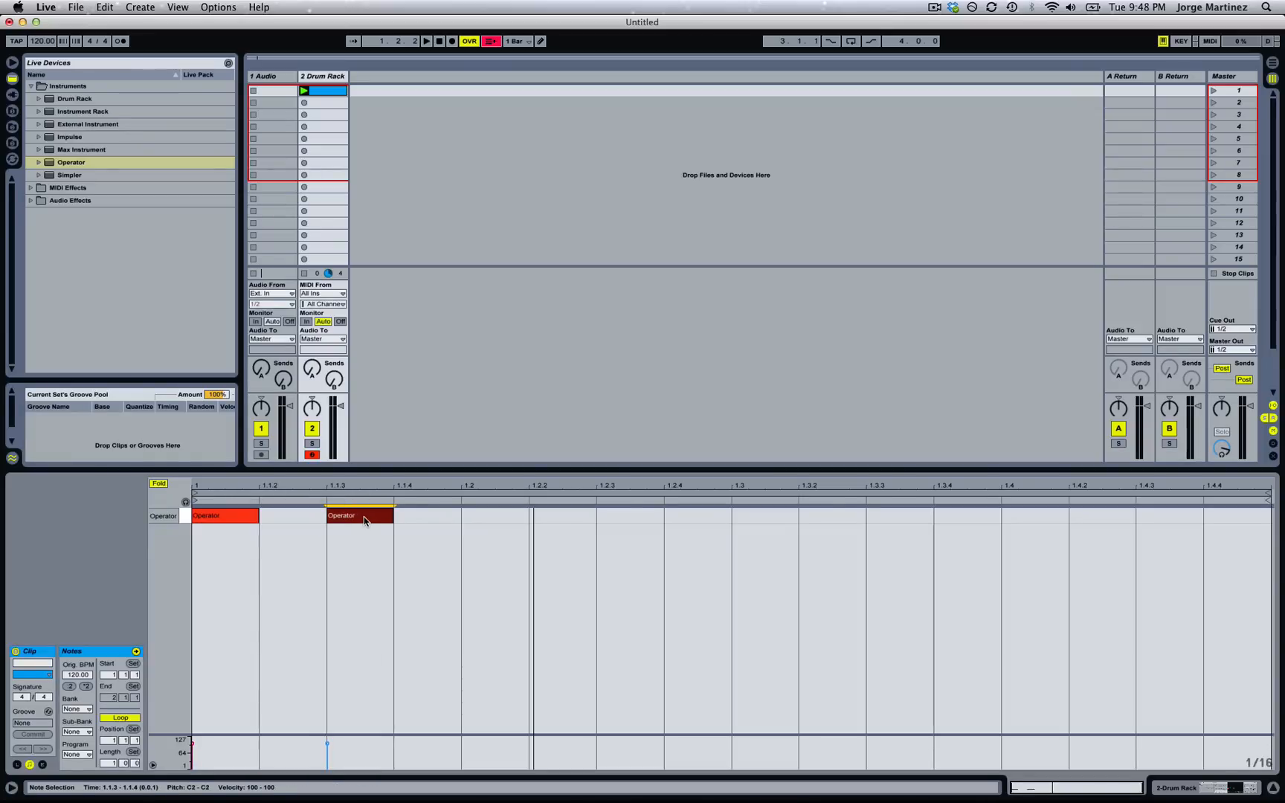
key("super+d")
double_click(407, 522)
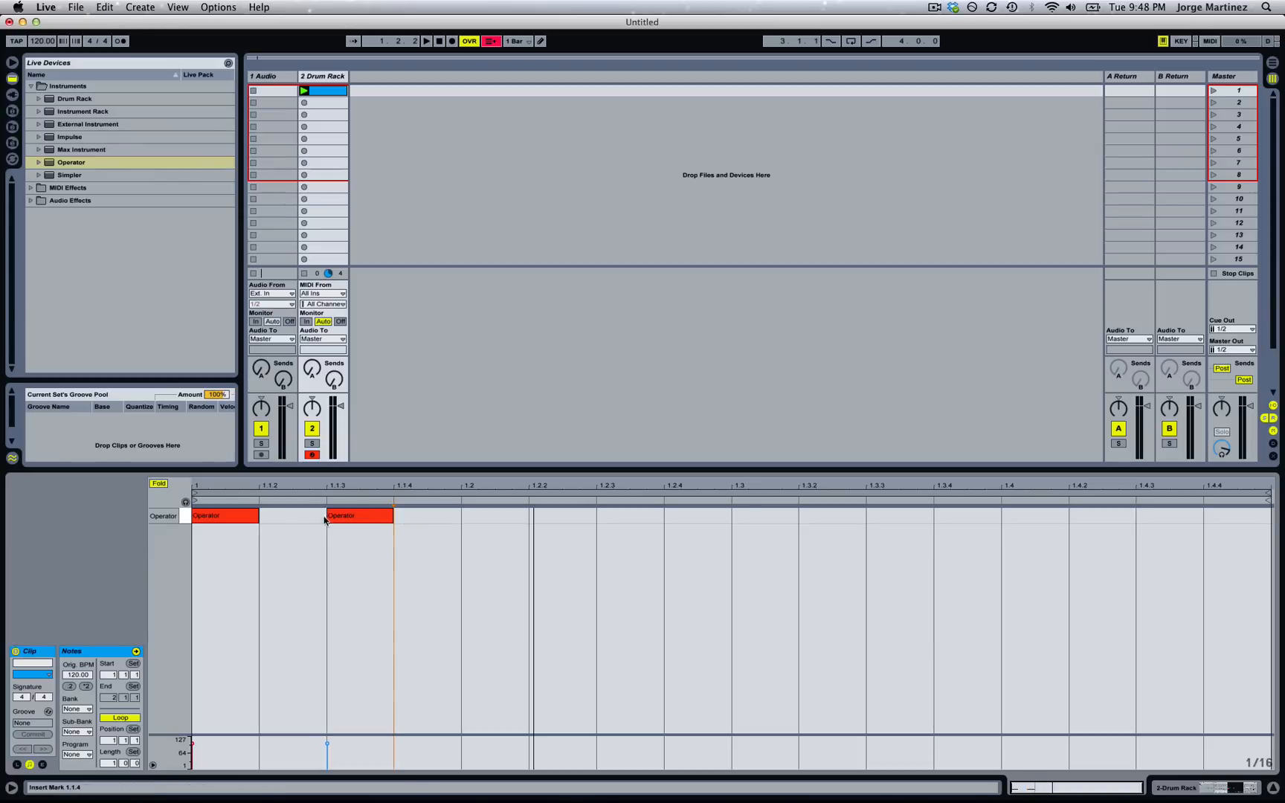
Duplicate the note at 1.1.3 at eighth-note spacing through the rest of the bar and audition the clip.
left_click_drag(295, 514, 431, 524)
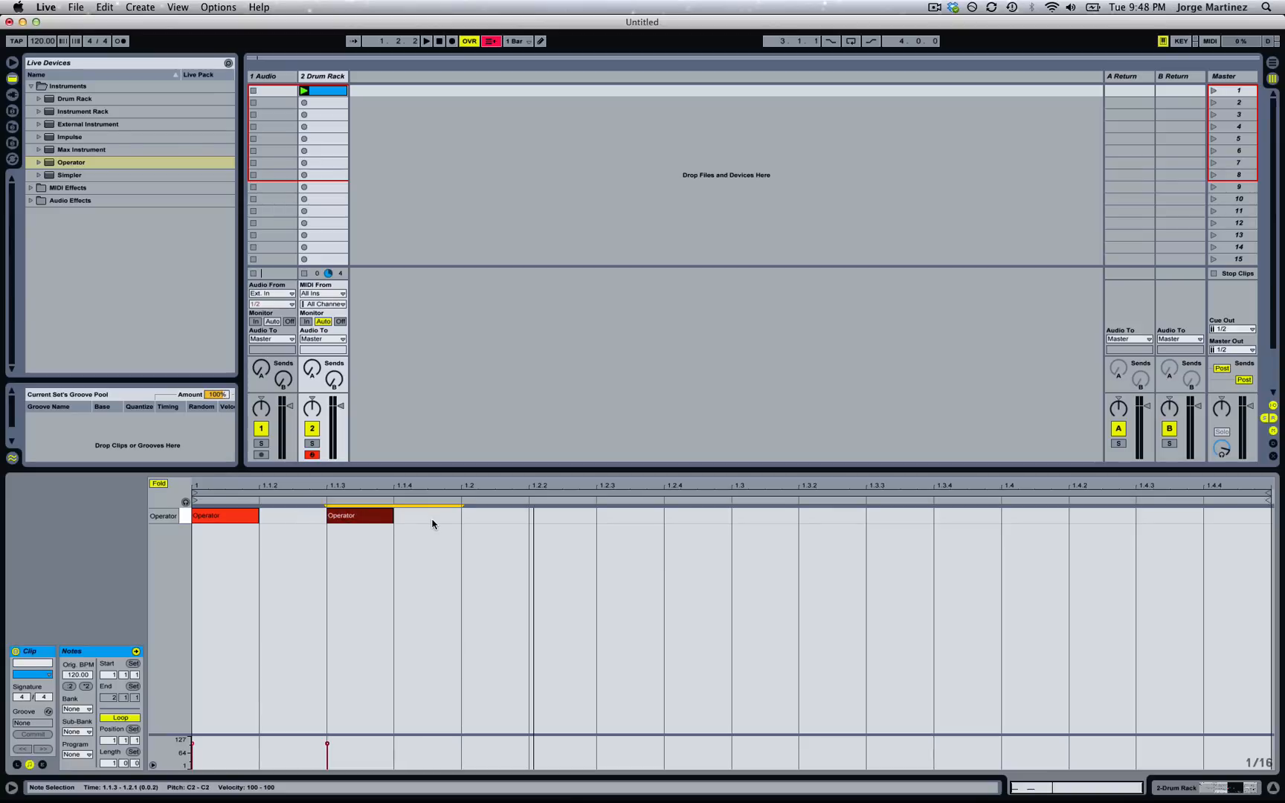
key("super+d")
key("super+d")
key("super+d")
key("super+d")
key("super+d")
key("super+d")
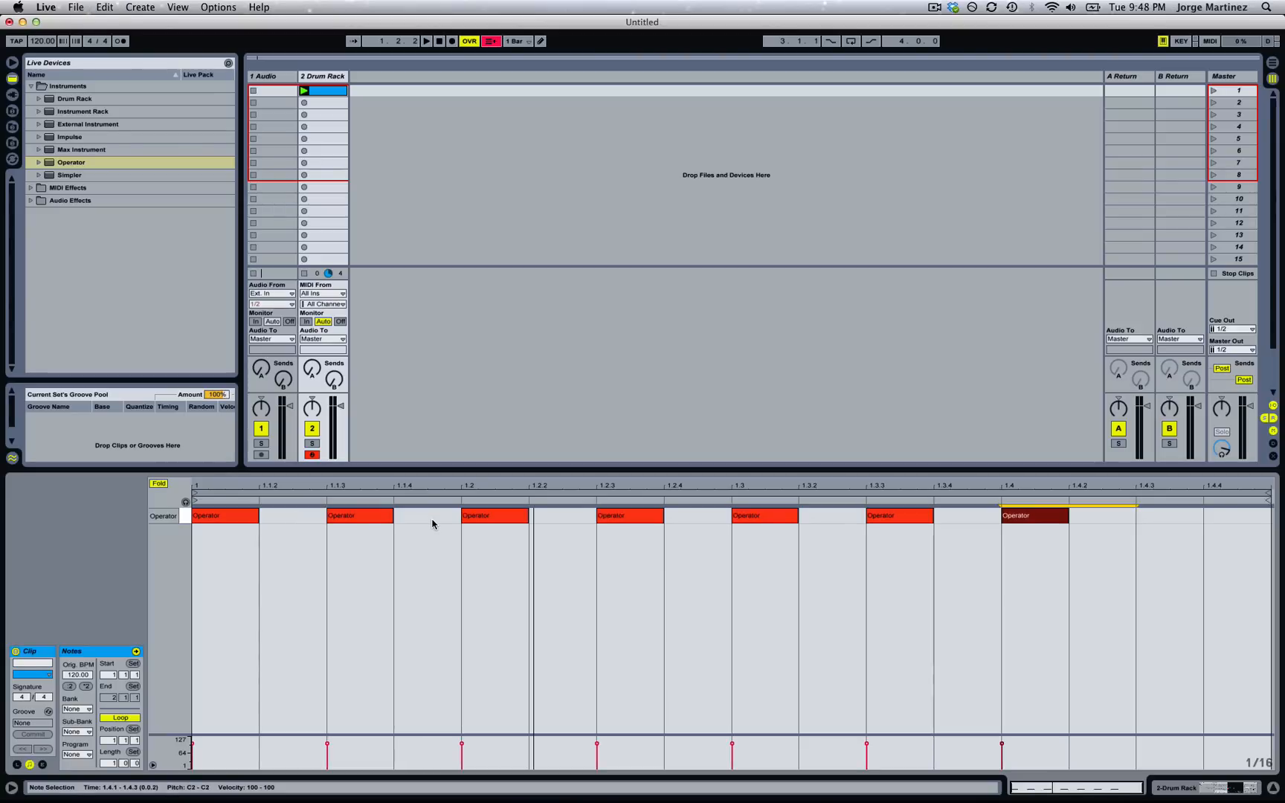
key("space")
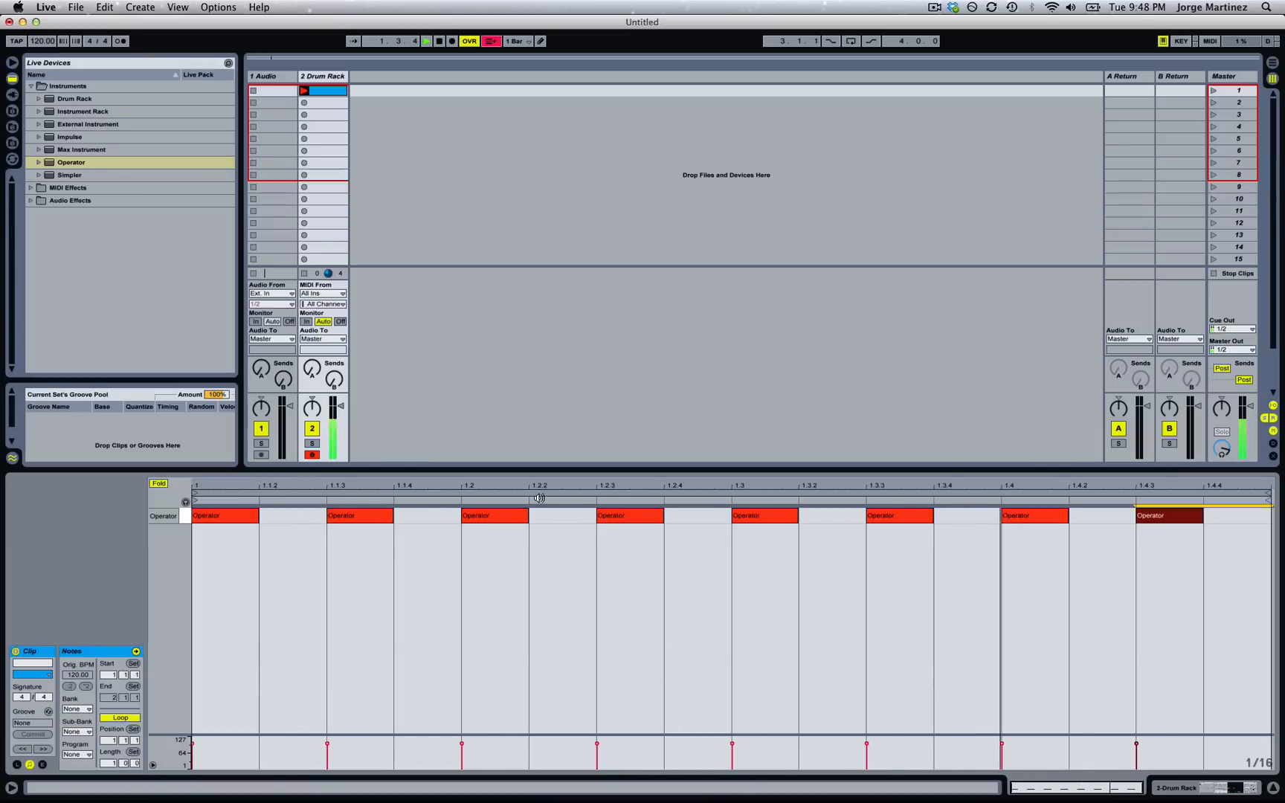
key("space")
Lower the velocity of the off-beat notes at 1.1.3, 1.2.3, 1.3.3 and 1.4.3 to about 32.
left_click(242, 517)
left_click(343, 519)
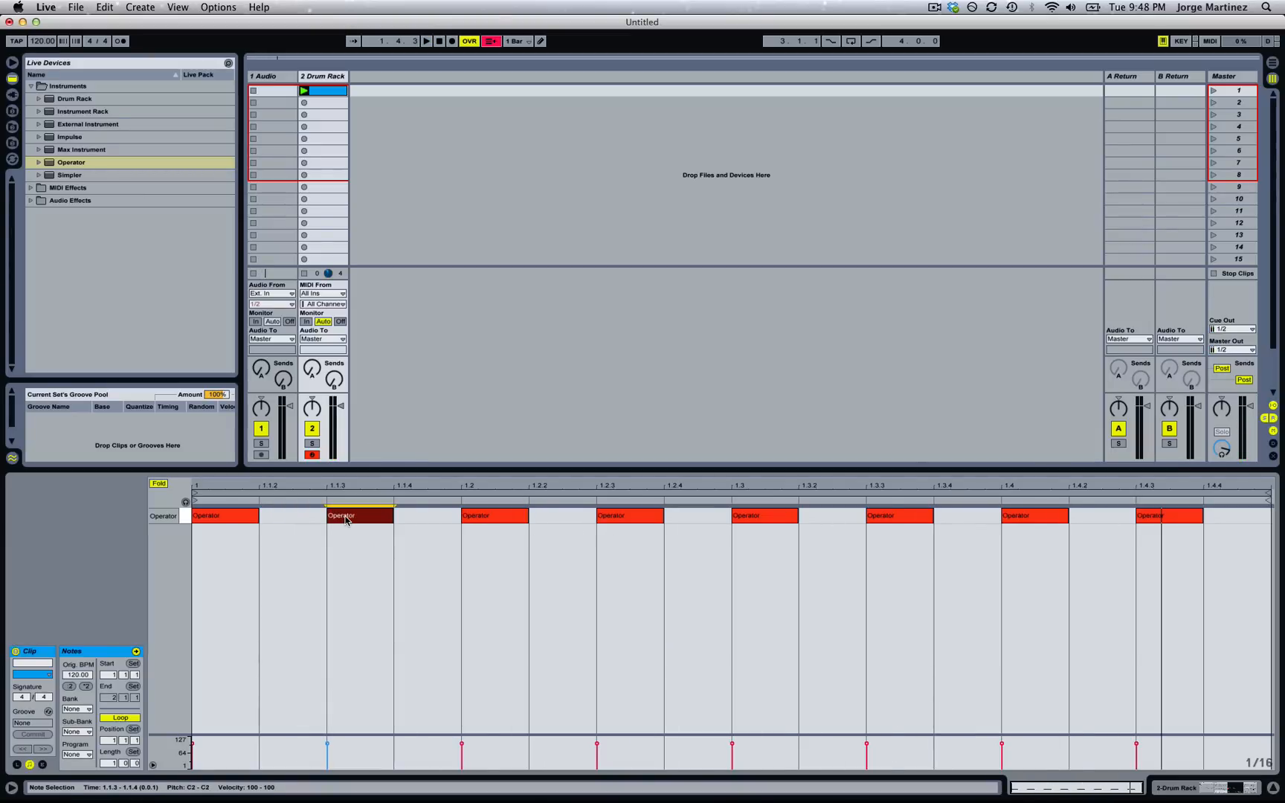
left_click(636, 519, "shift")
left_click(896, 518, "shift")
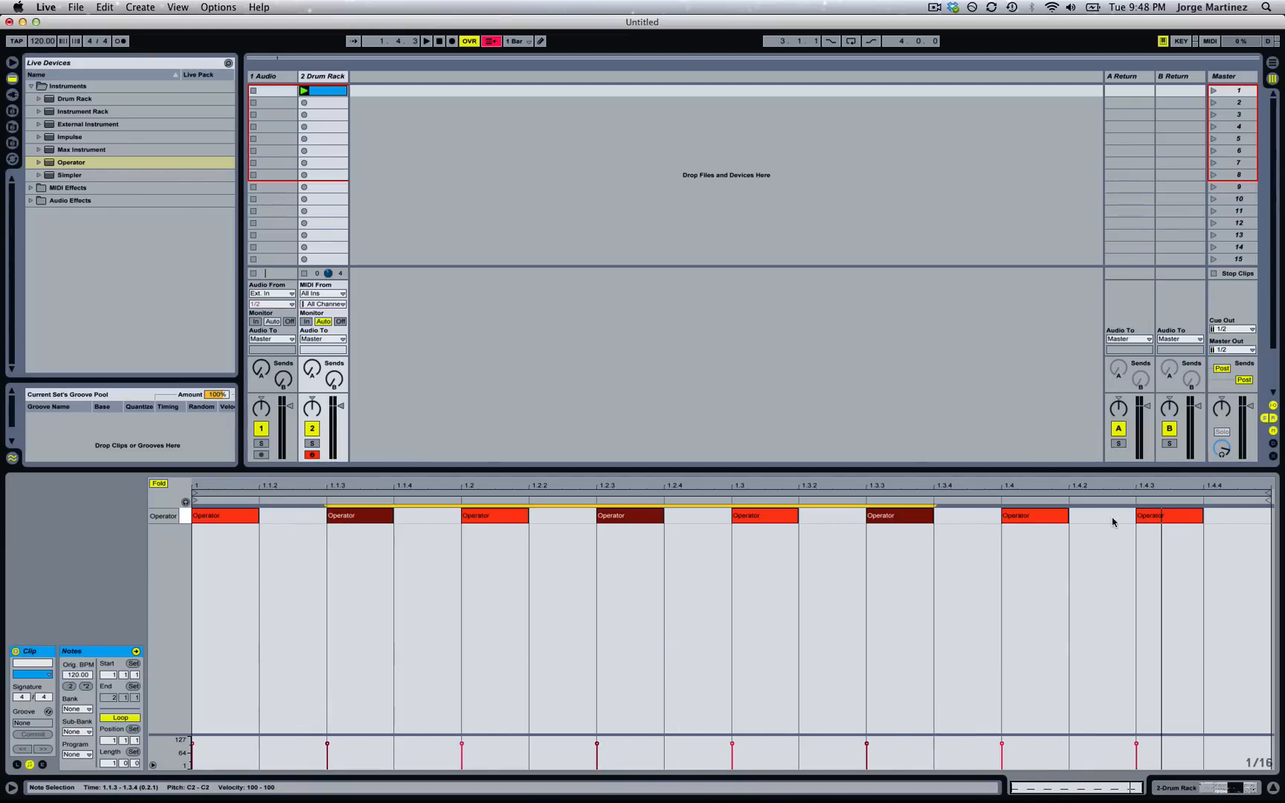
left_click(1168, 516, "shift")
left_click_drag(1027, 467, 1027, 362)
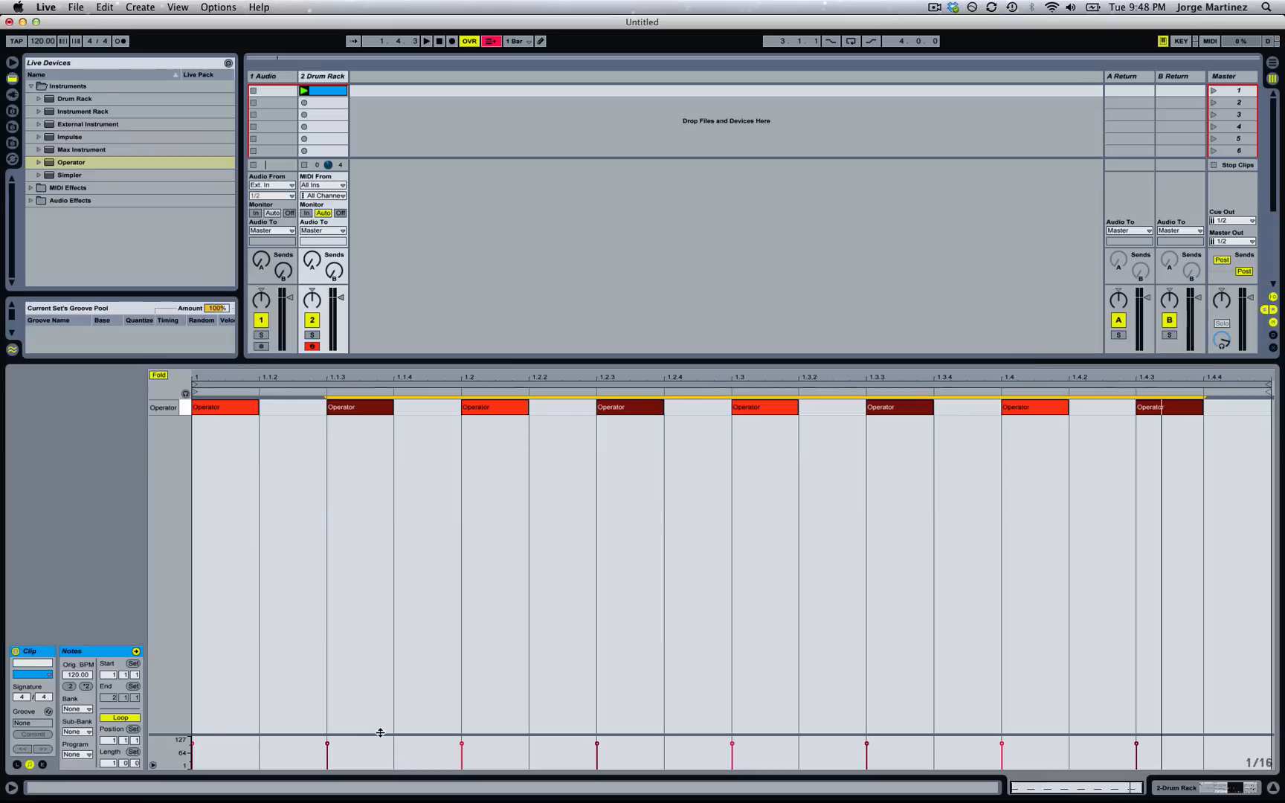
left_click_drag(381, 735, 385, 567)
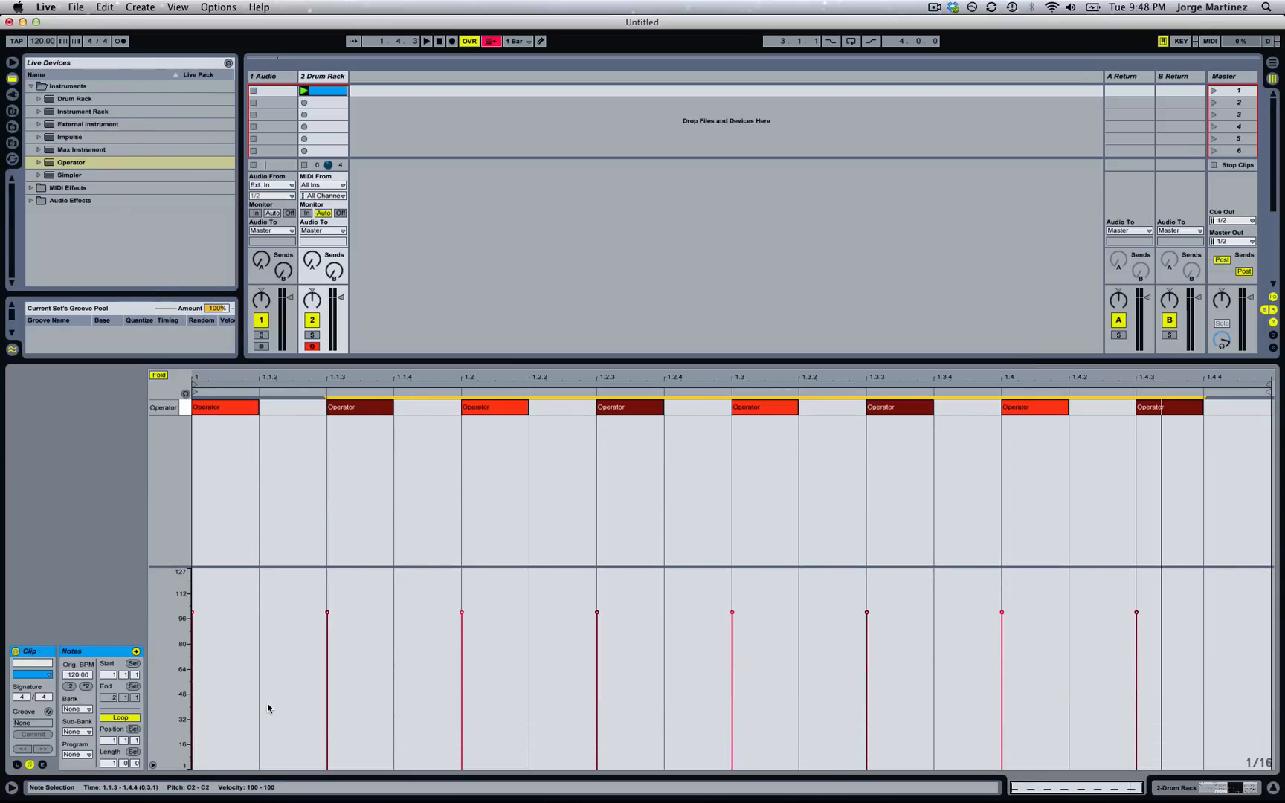
mouse_move(269, 719)
left_mouse_down()
mouse_move(955, 734)
mouse_move(1197, 725)
left_mouse_up()
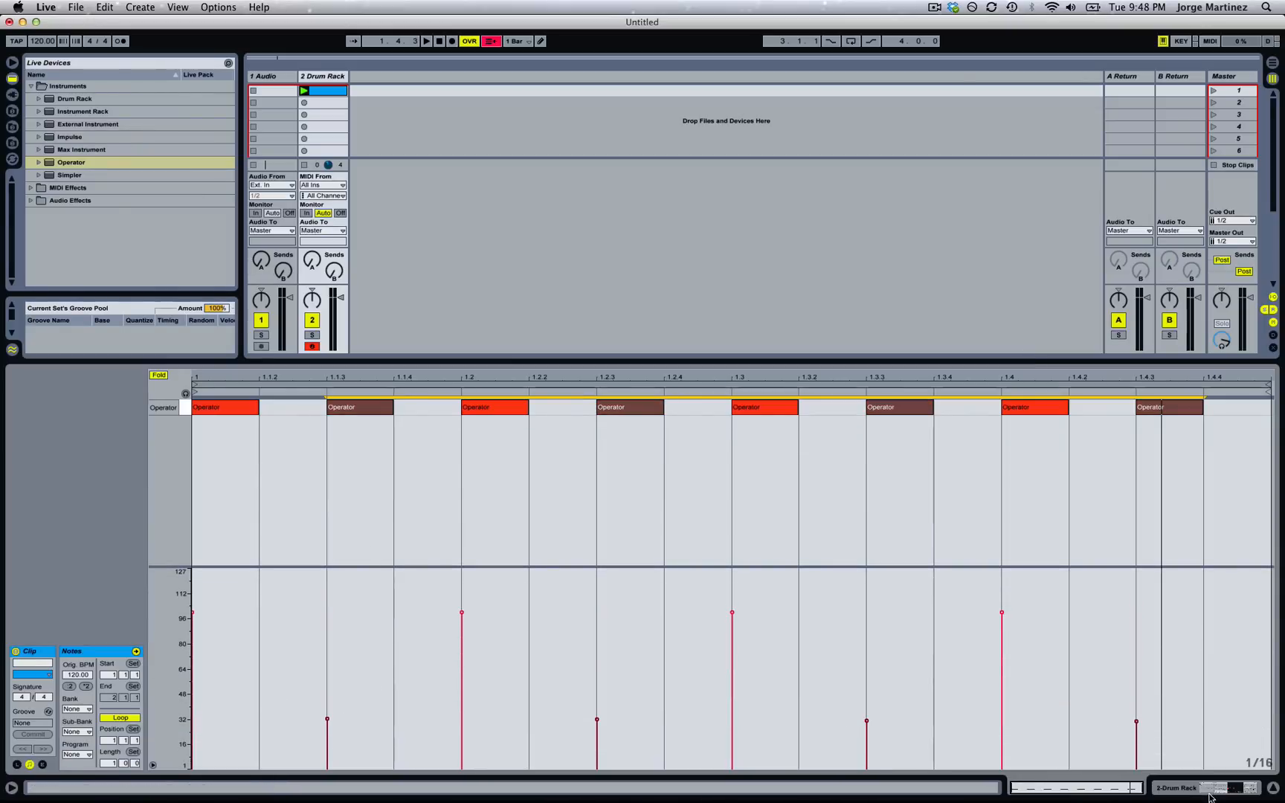
In Operator's global settings, route Velocity to Volume with an amount of 100.
key("shift+Tab")
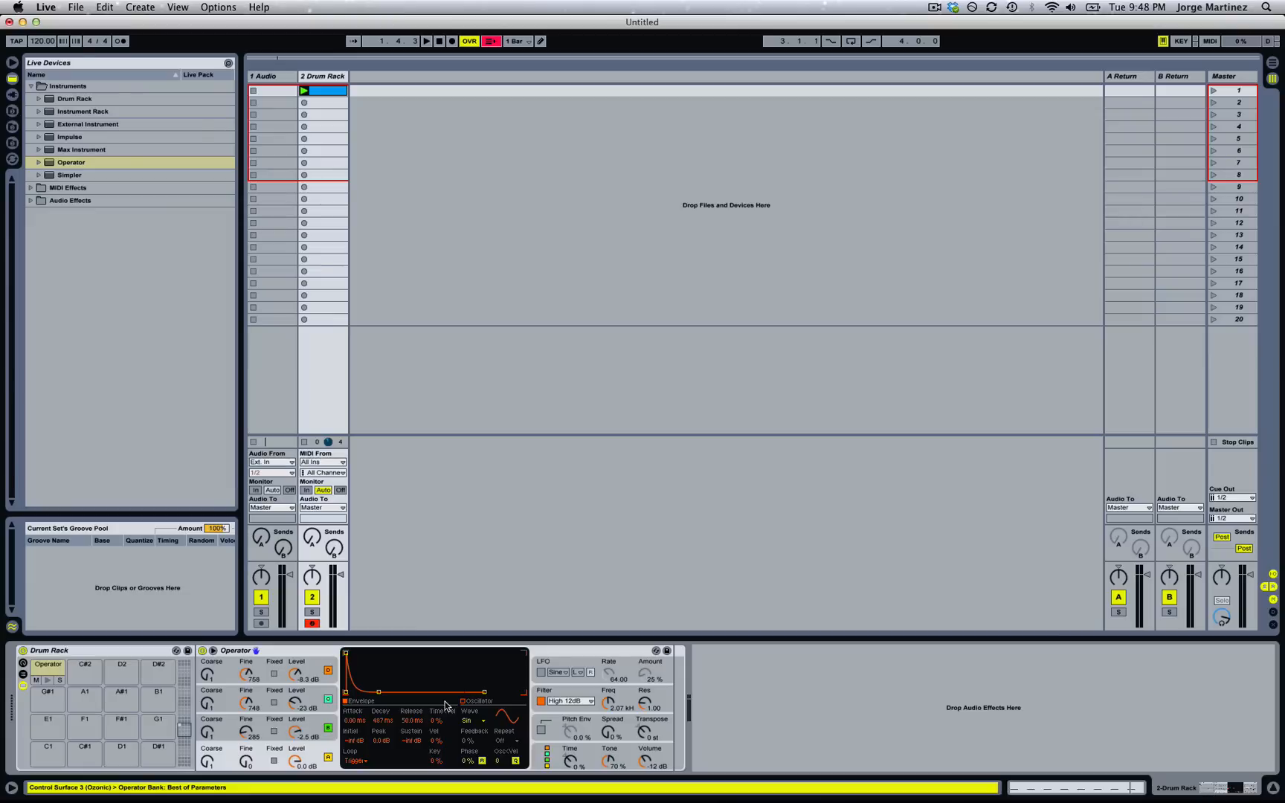
left_click(594, 753)
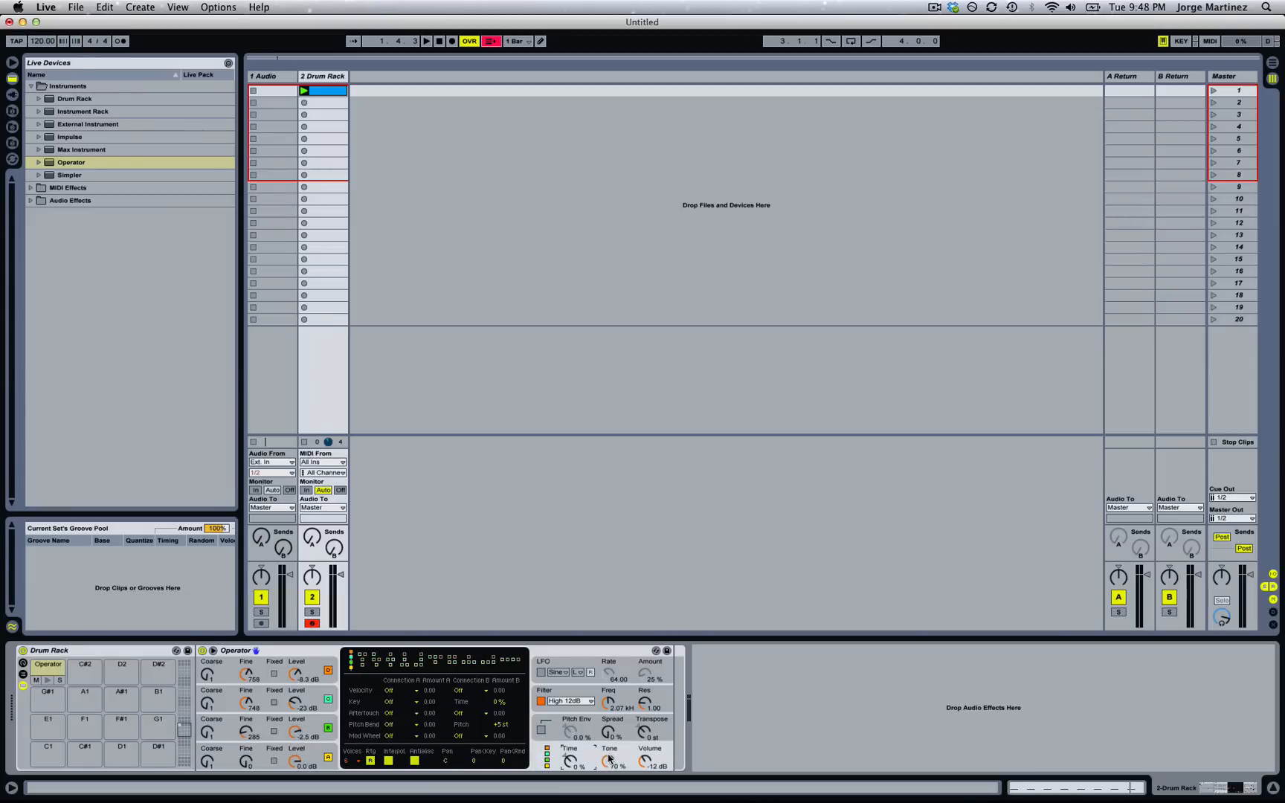
left_click(402, 690)
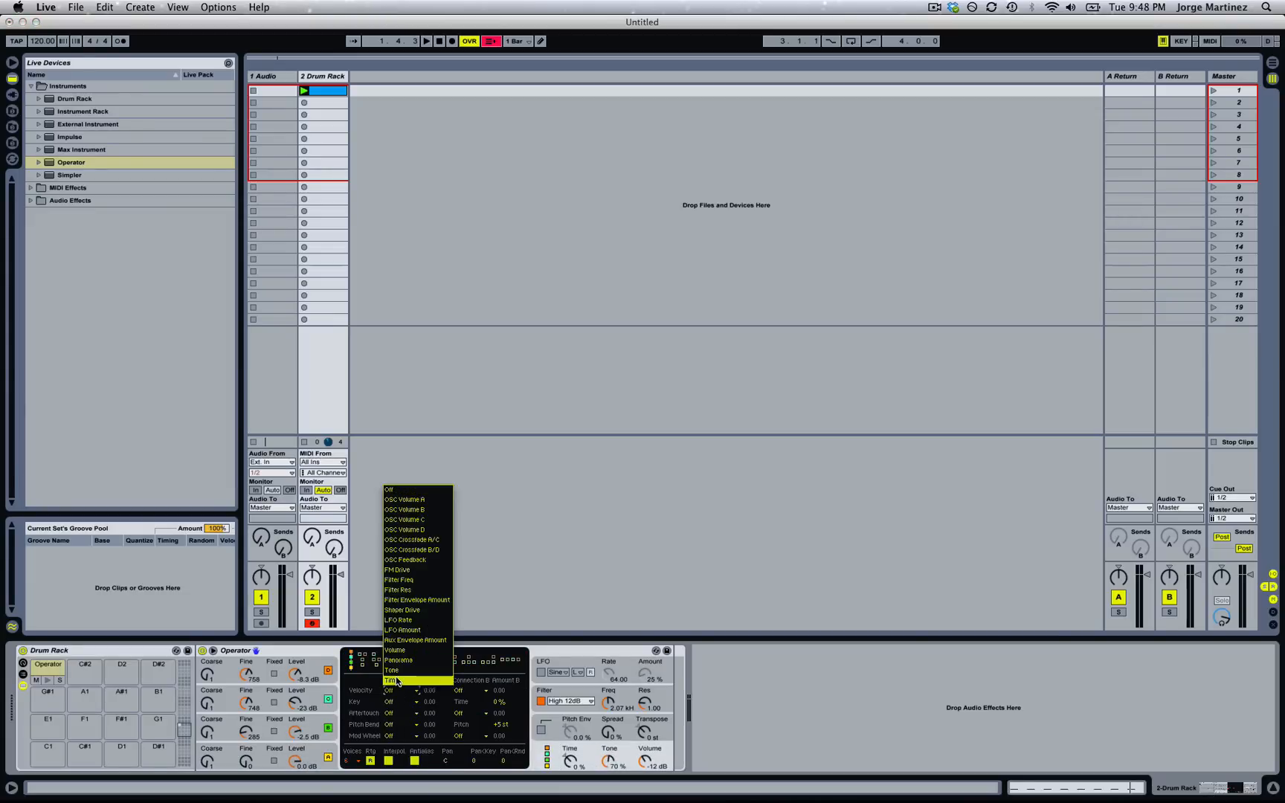
left_click(394, 650)
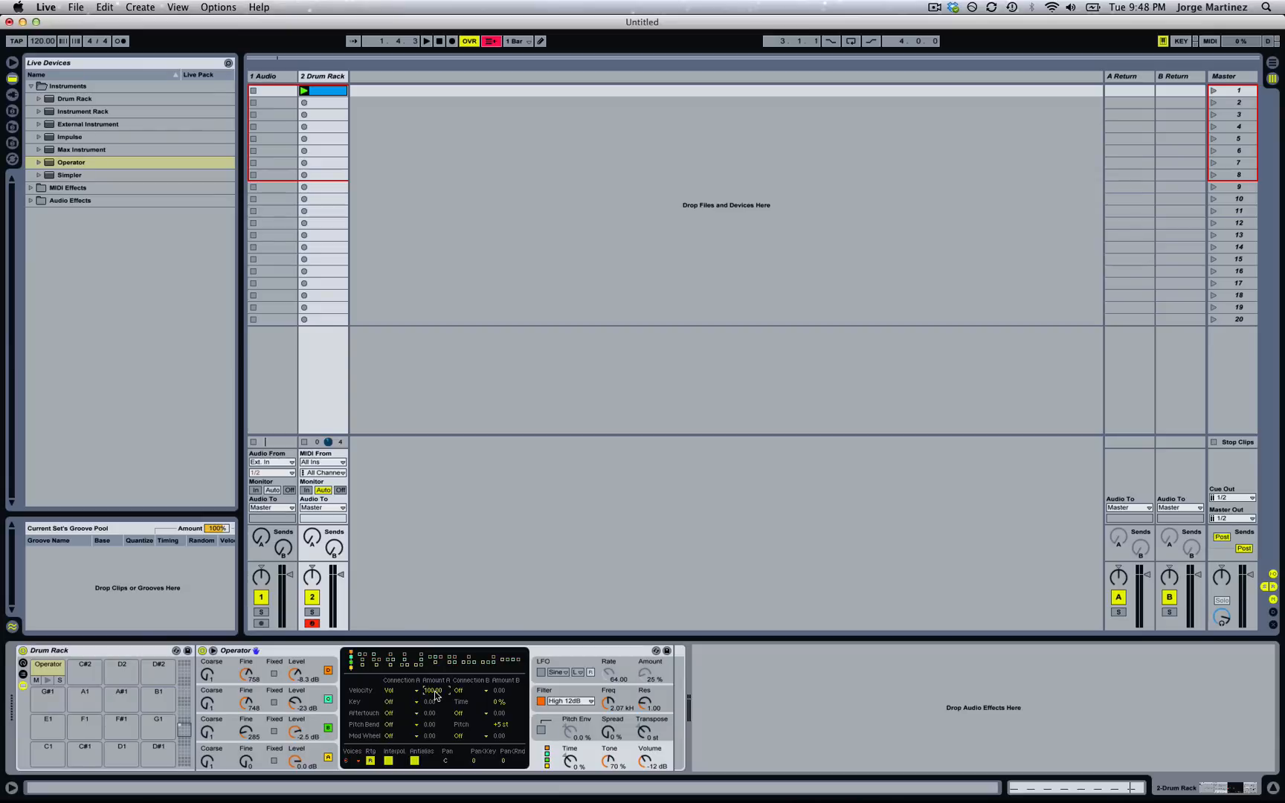
Audition the clip with its alternating velocities while viewing its notes.
left_click(305, 91)
double_click(310, 94)
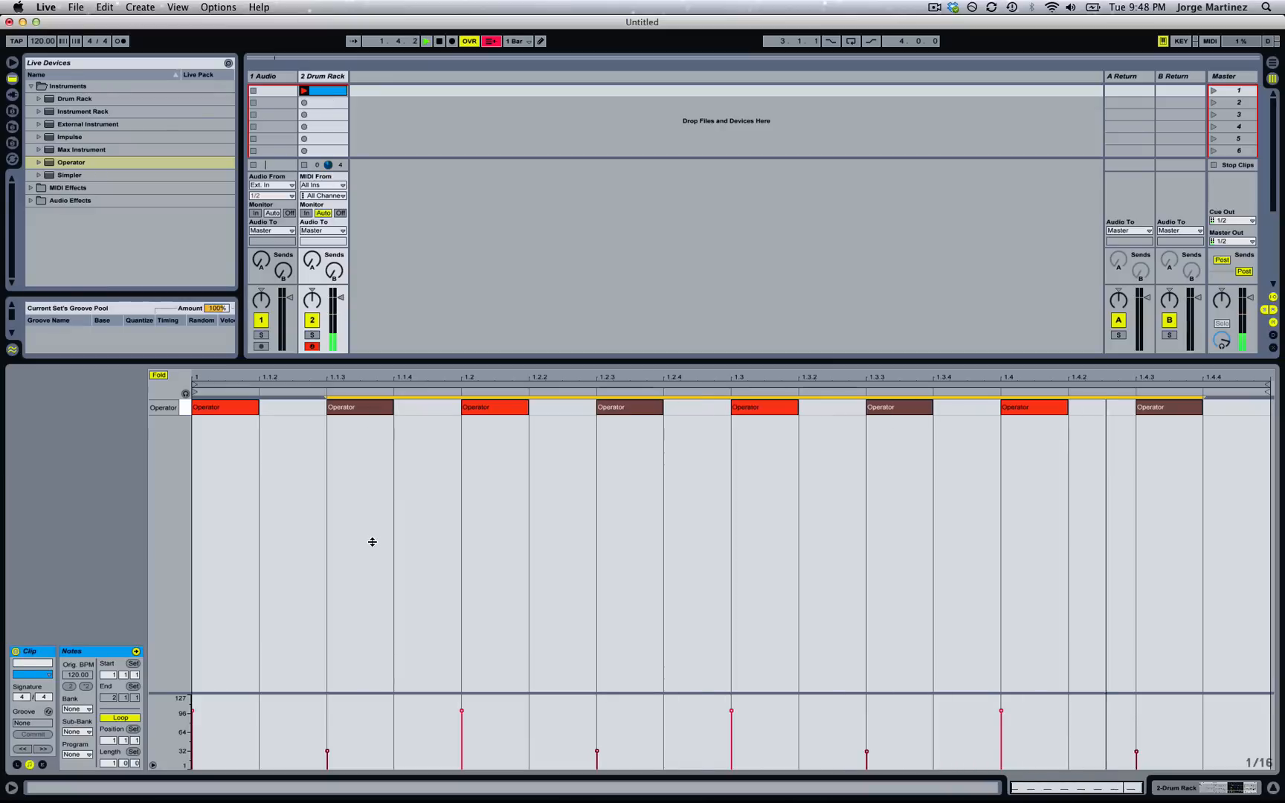
key("space")
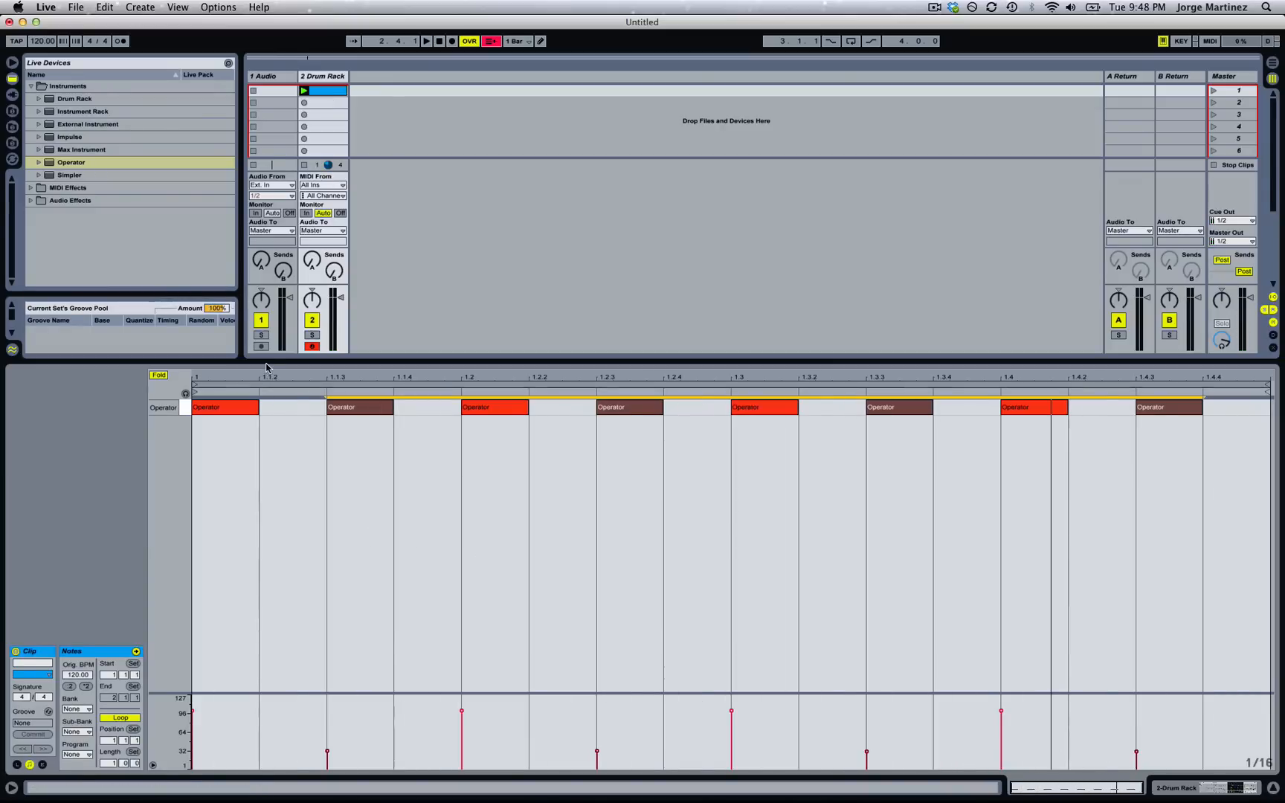
Find the preset Kick - Nu-House.adg in the Nu-House folder and load it onto the Drum Rack's C#2 pad.
left_click_drag(267, 370, 263, 440)
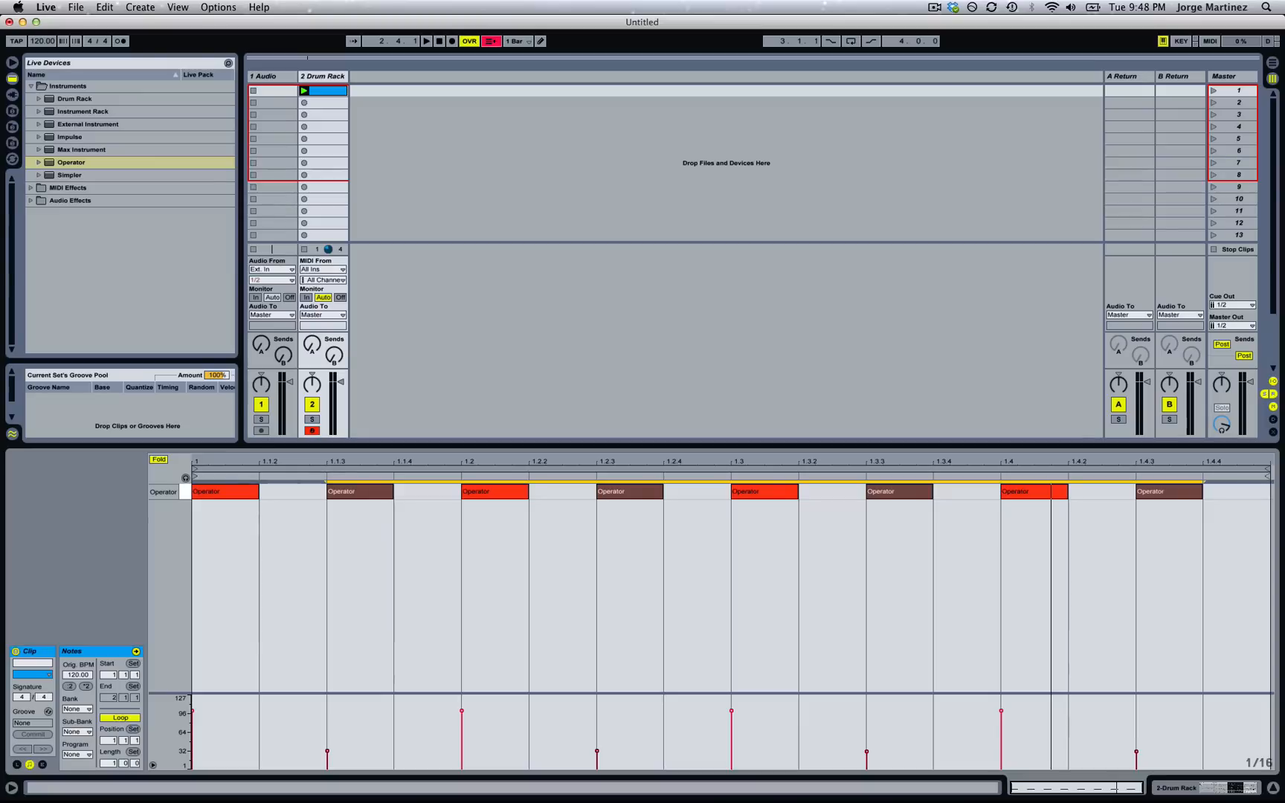
left_click(12, 127)
scroll(88, 202, "down", 5)
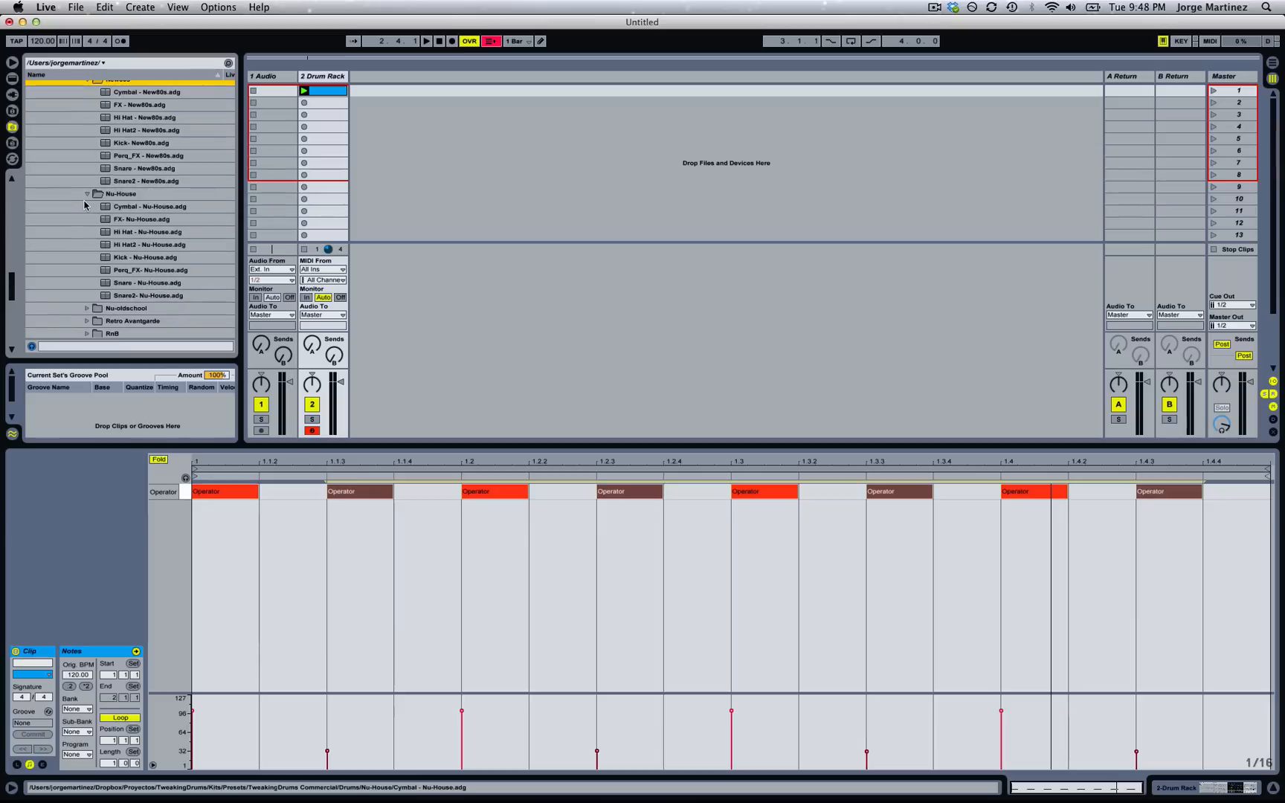
scroll(100, 195, "up", 1)
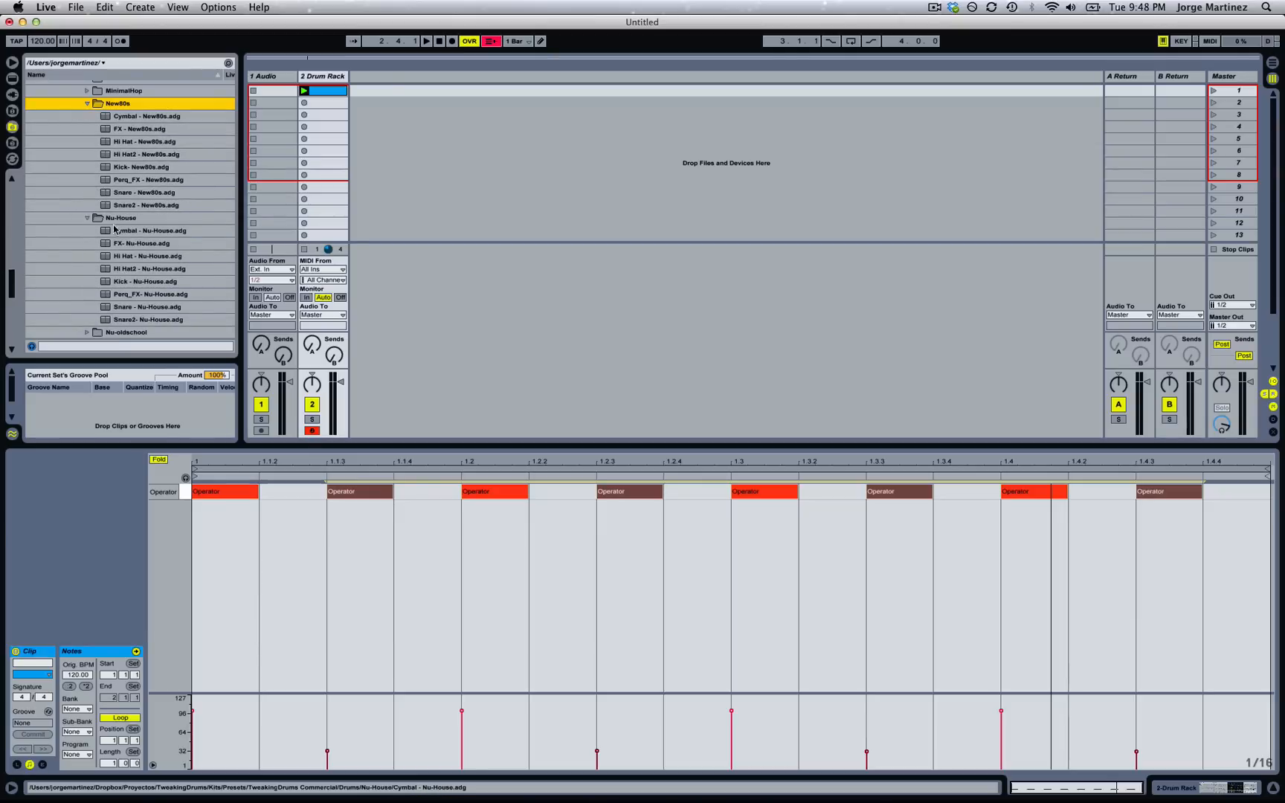
scroll(113, 297, "down", 1)
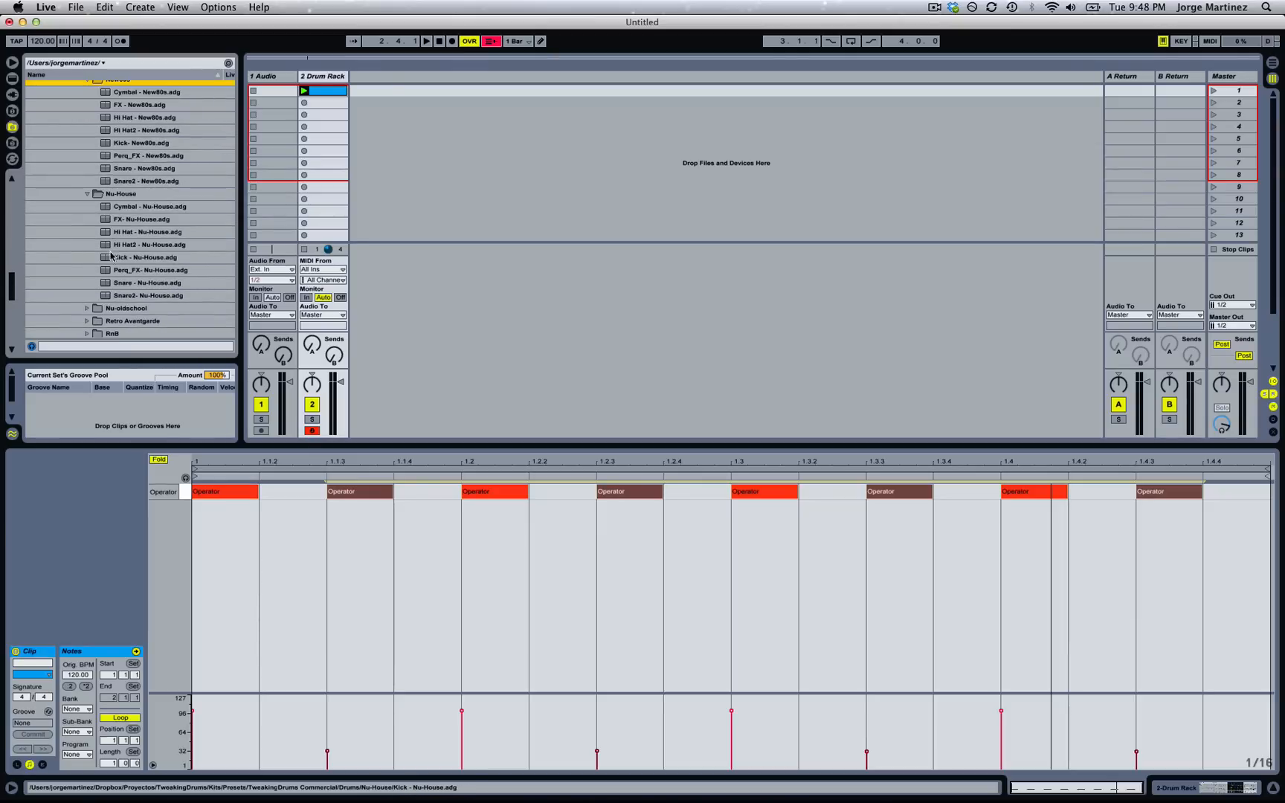
left_click_drag(110, 262, 86, 669)
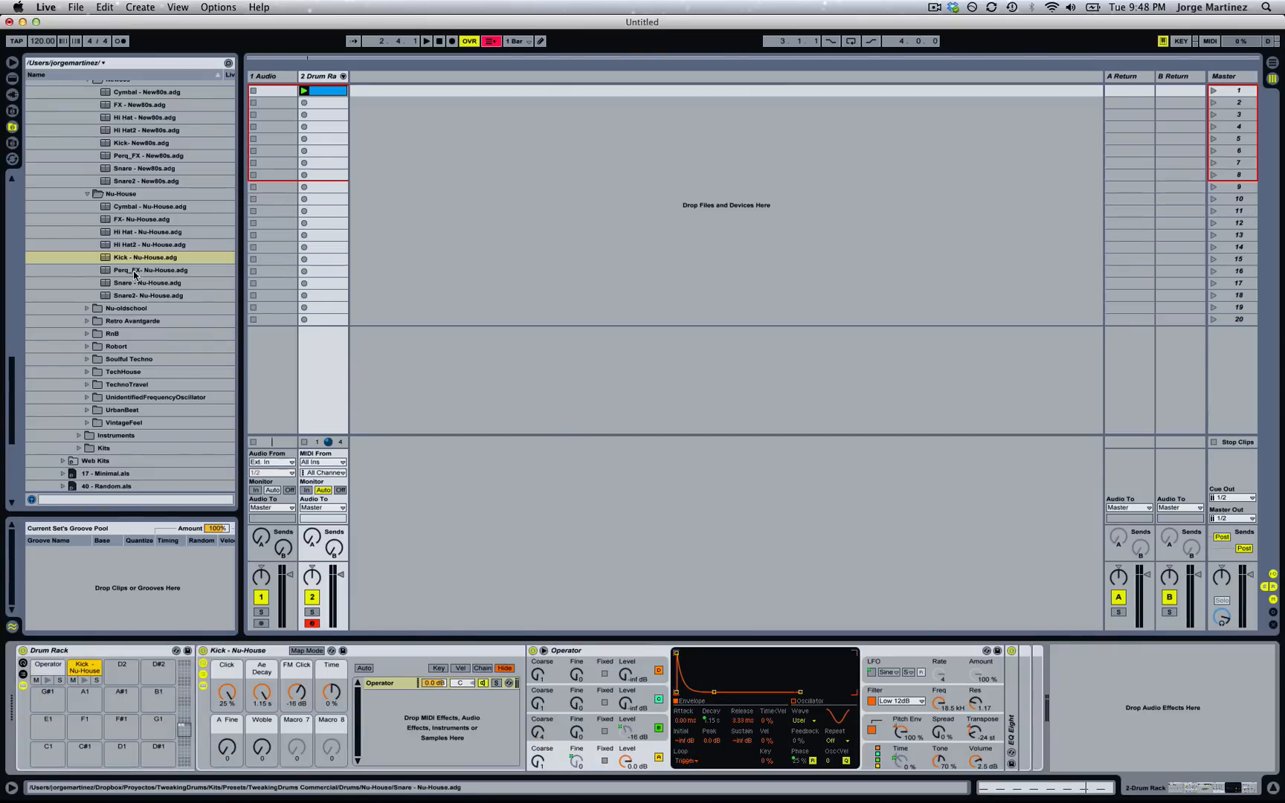
Load the preset Snare - New80s.adg from the New80s folder onto the Drum Rack's D2 pad.
scroll(112, 223, "up", 5)
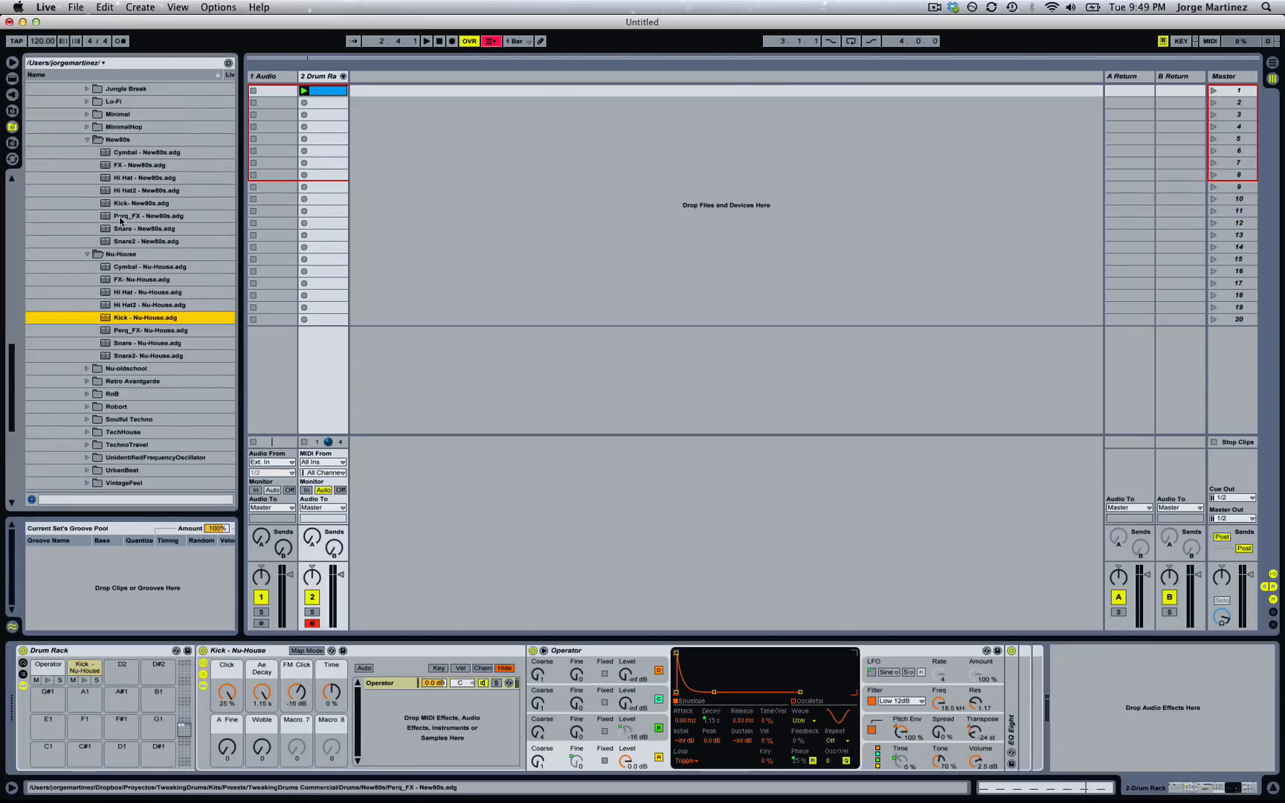
left_click(111, 231)
left_click_drag(106, 232, 119, 669)
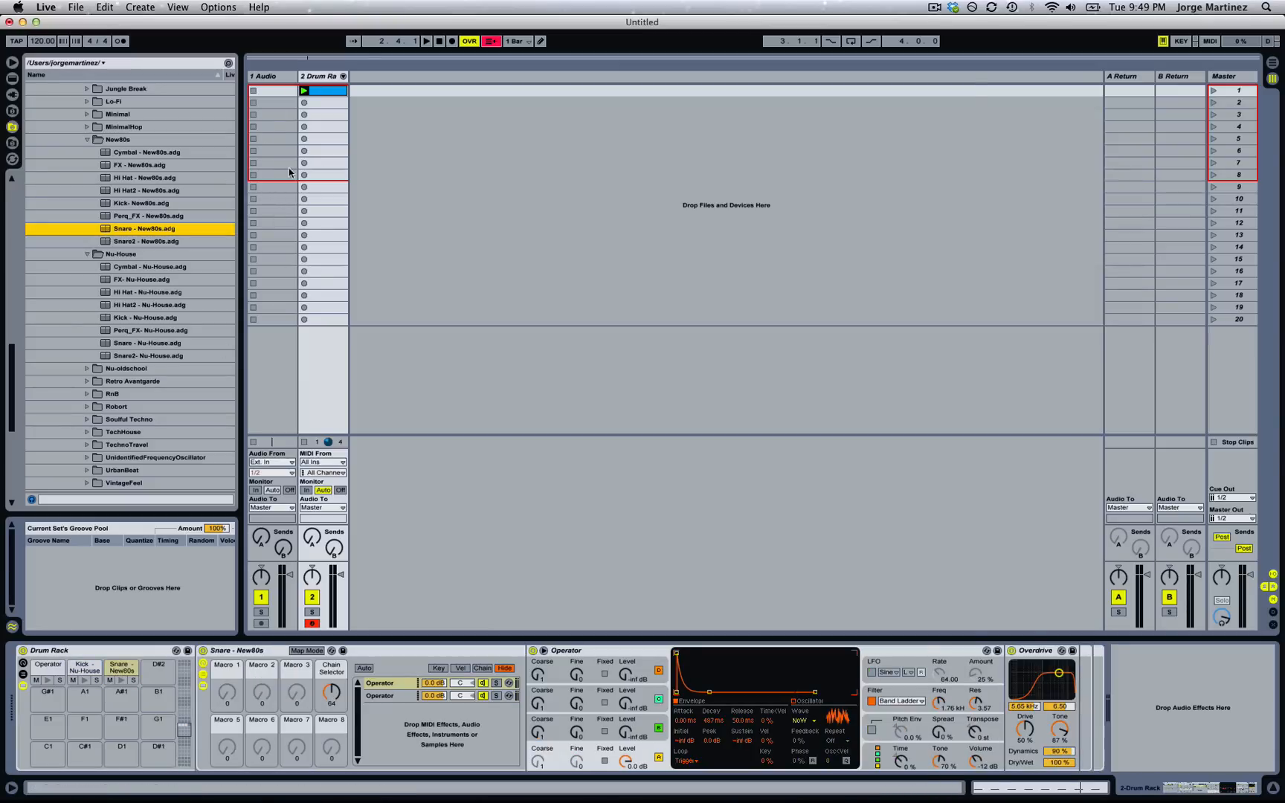
Open the drum clip and place a Kick note at 1.1.1 and a Snare note at 1.2.1.
double_click(328, 91)
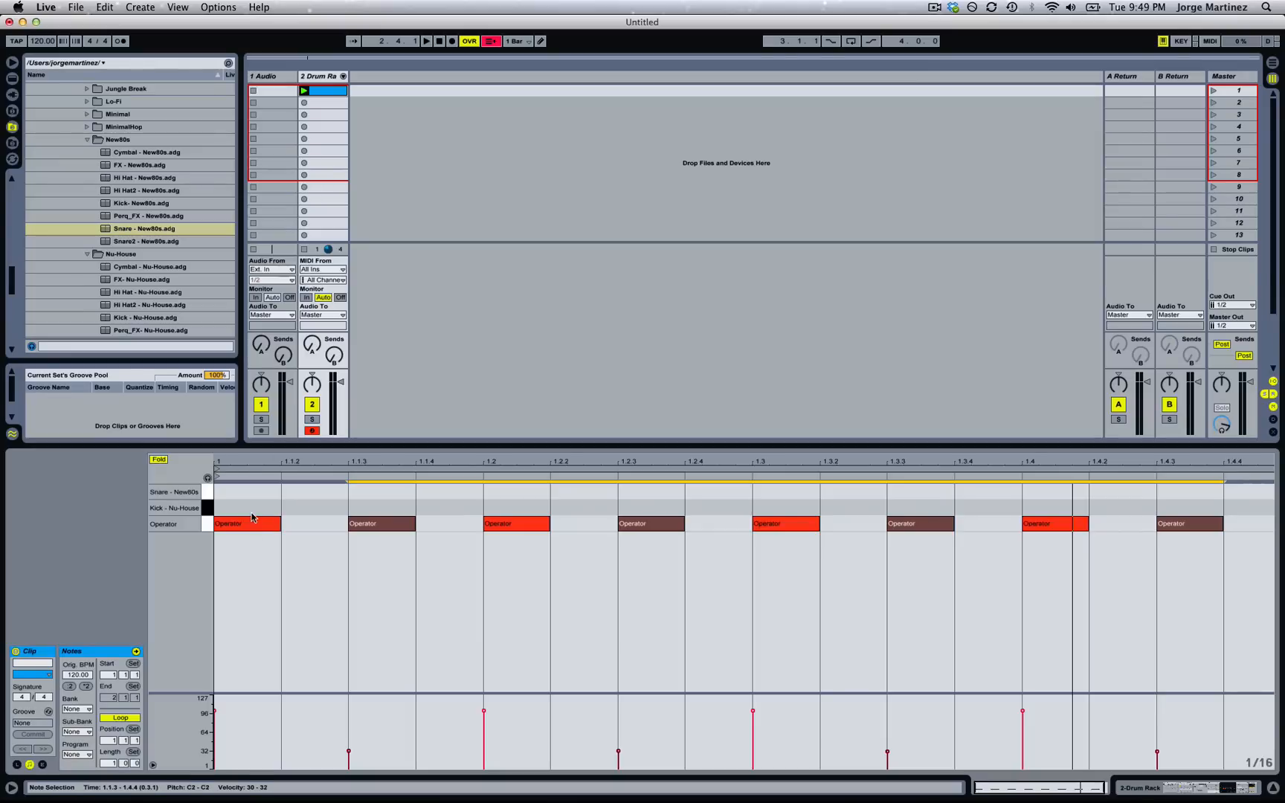
double_click(246, 511)
double_click(444, 492)
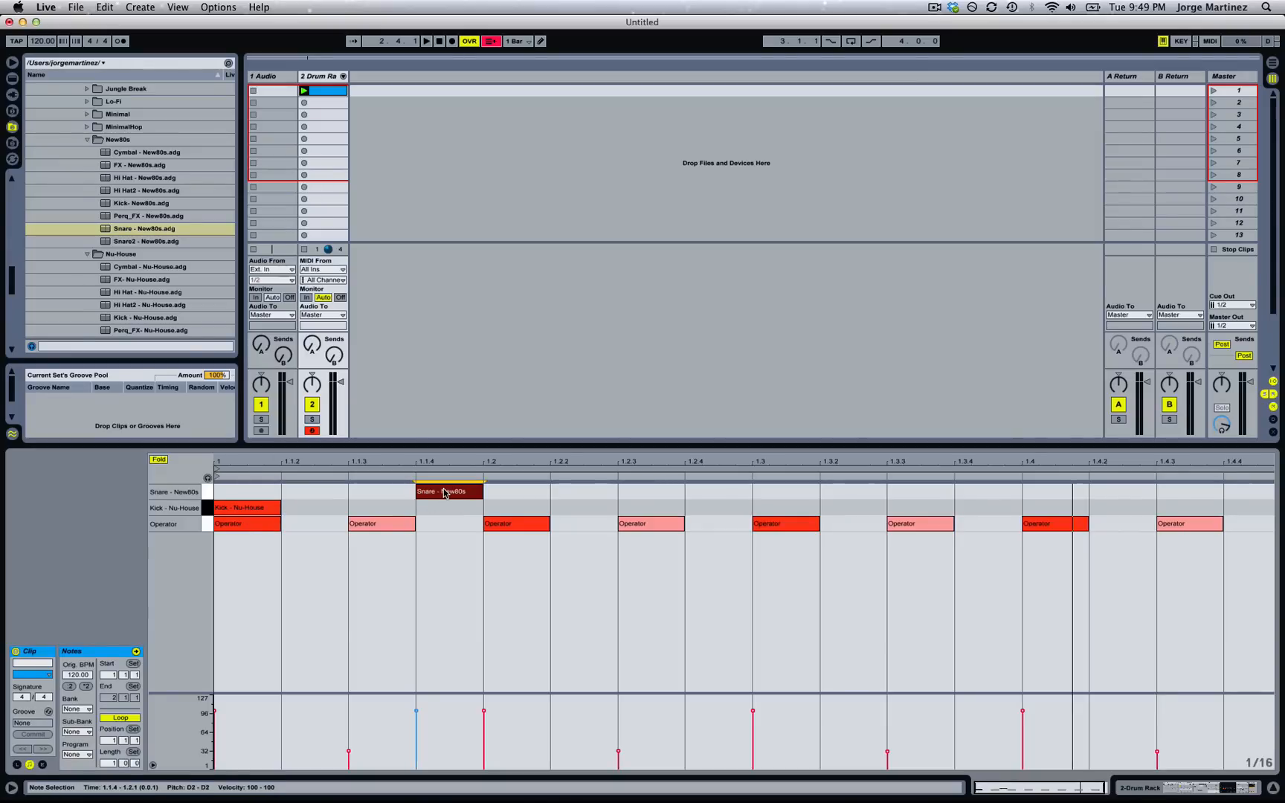
key("space")
left_click_drag(444, 492, 527, 495)
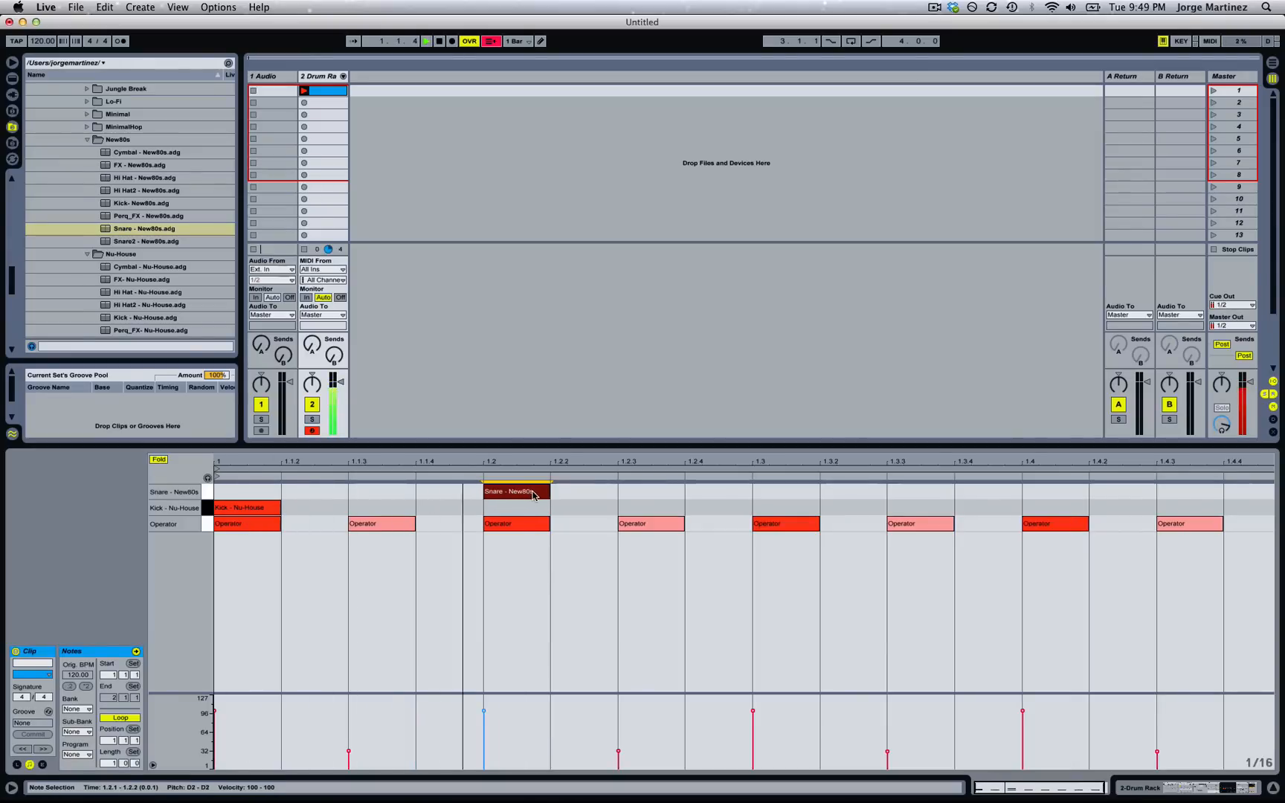
Add Kick notes at 1.2.3, 1.3.2 and 1.4.2 and a Snare note at 1.4.1.
double_click(639, 509)
left_click_drag(638, 509, 681, 524)
key("super+z")
key("super+z")
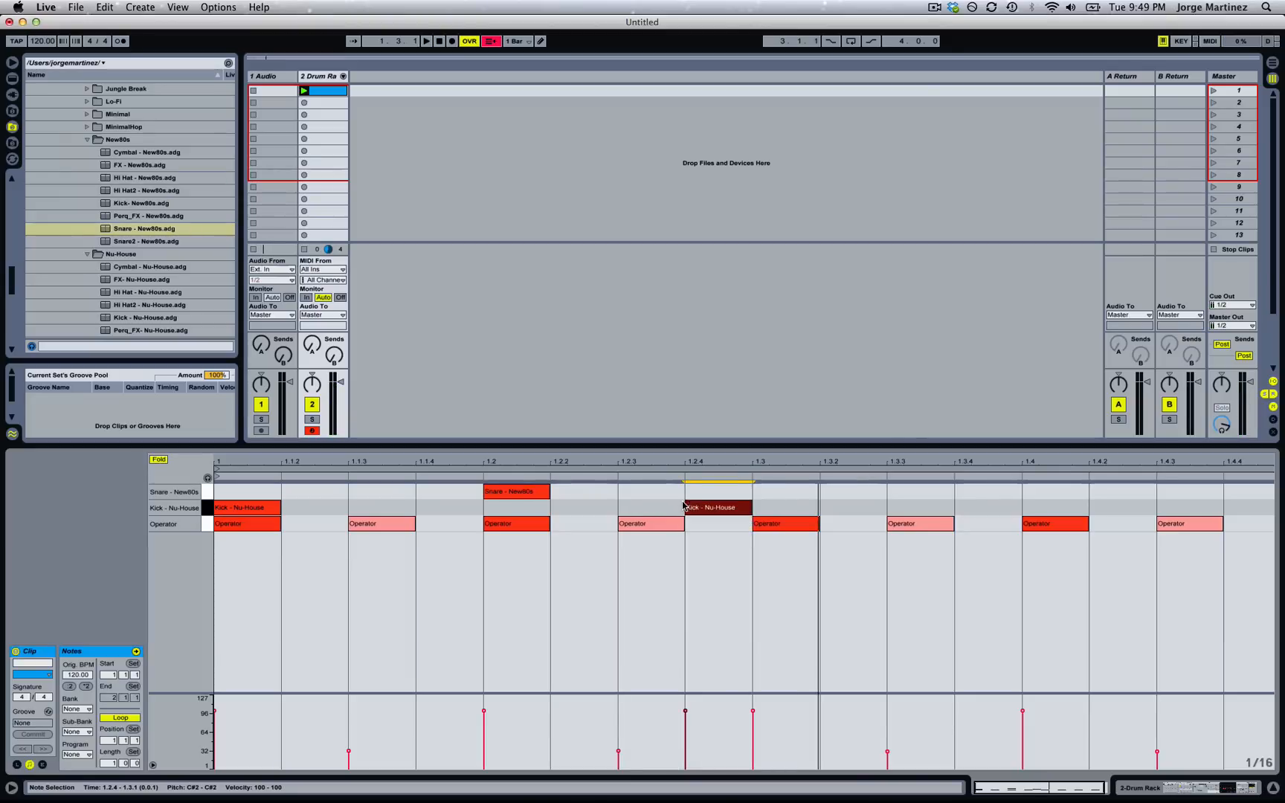
double_click(849, 506)
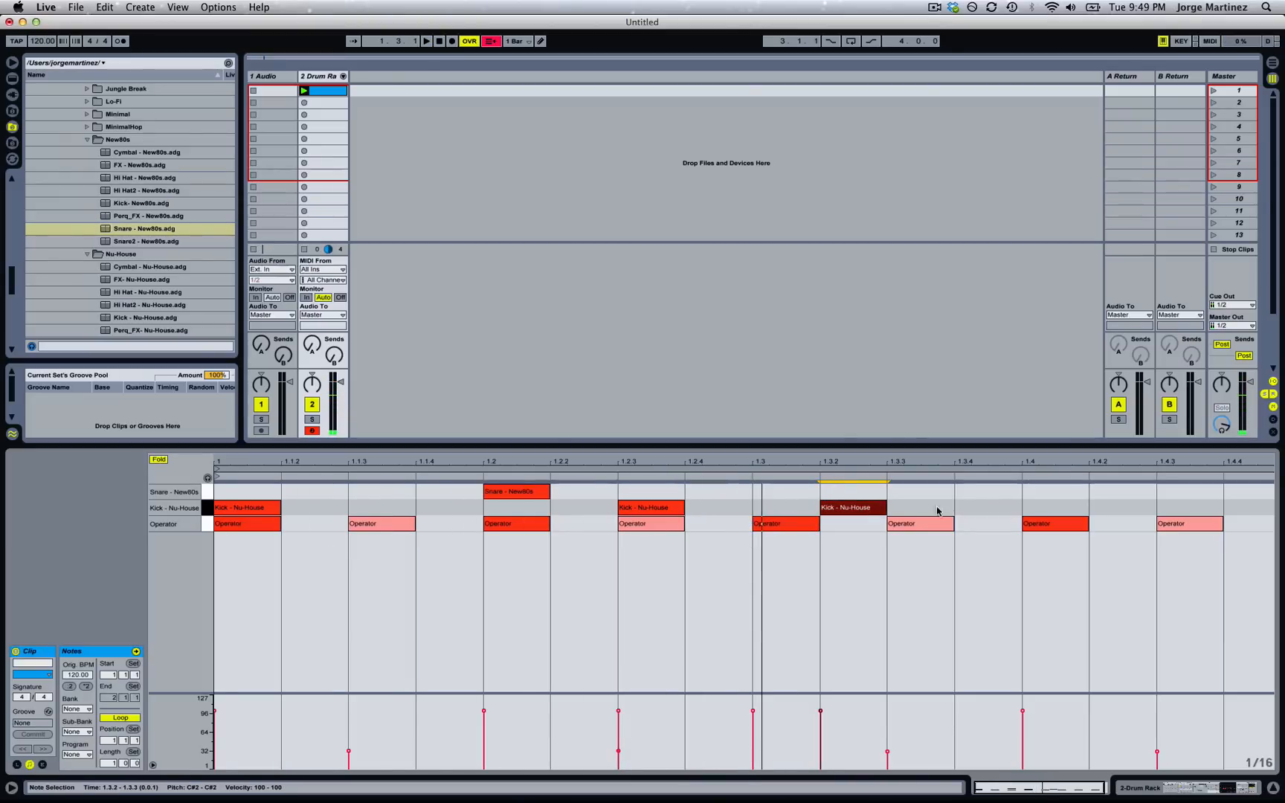
double_click(1049, 492)
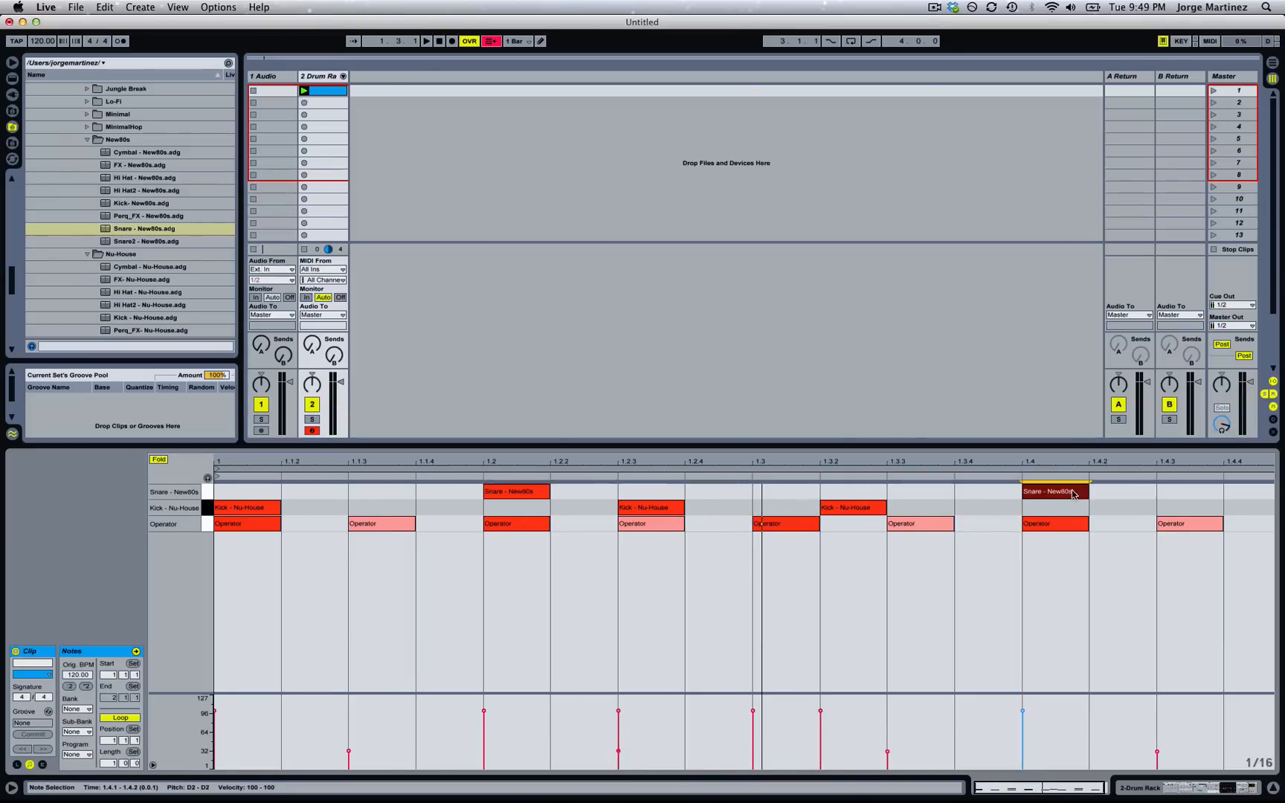
double_click(1123, 508)
Play the clip and move the Kick note at 1.3.2 to 1.3.3.
key("space")
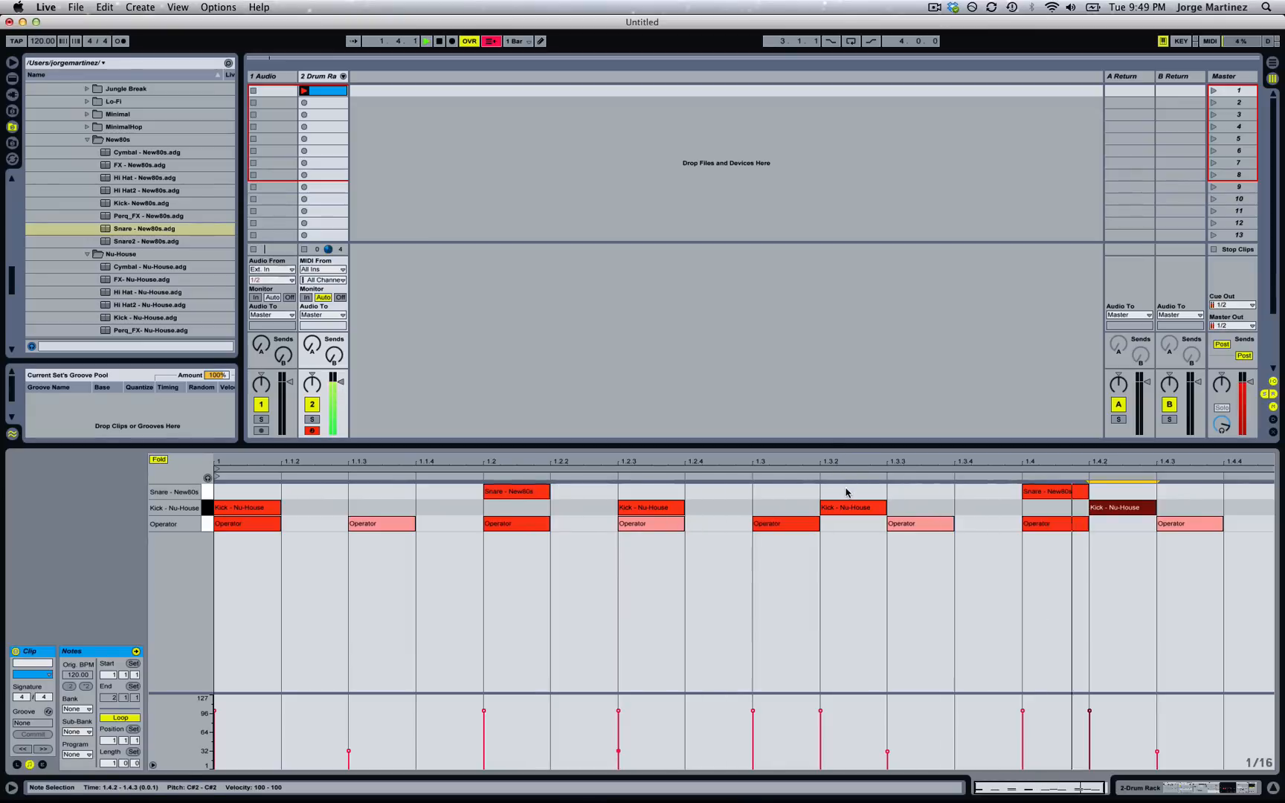
left_click_drag(829, 507, 893, 515)
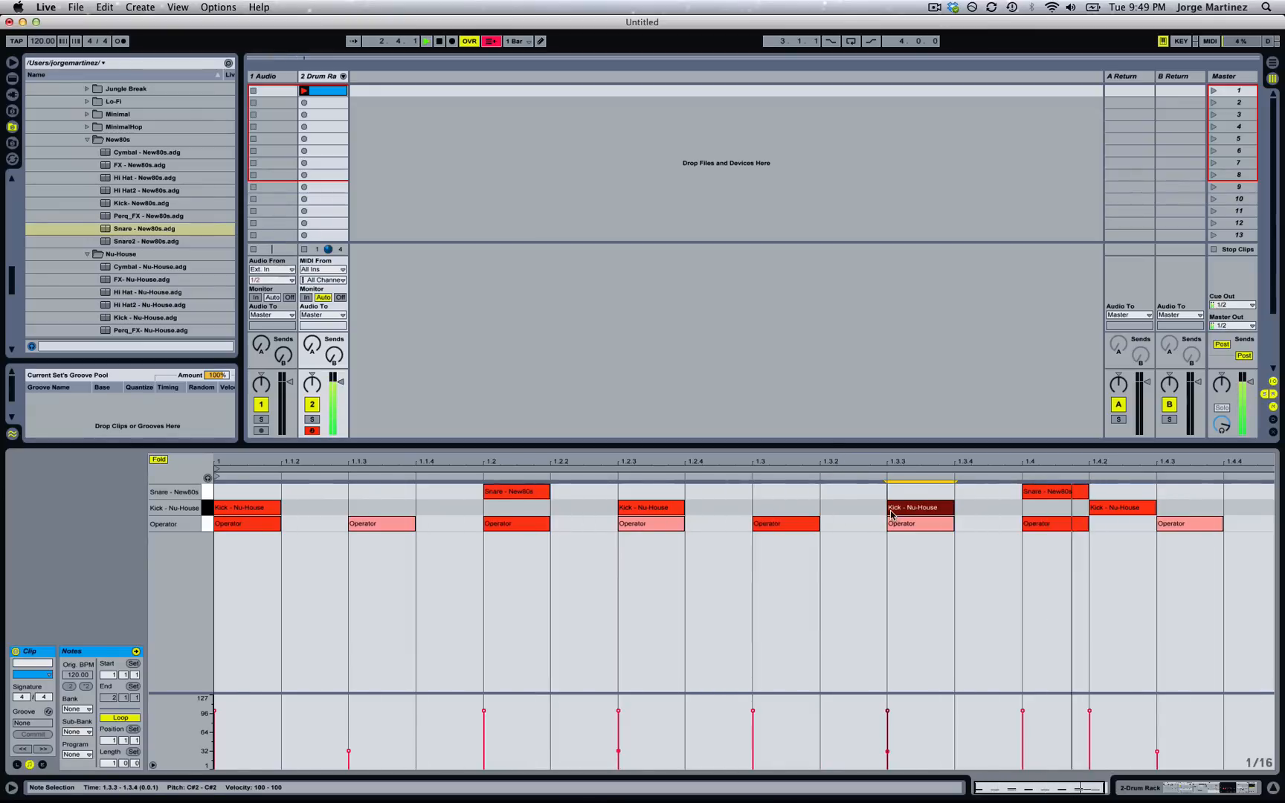
key("space")
Add Operator notes at 1.1.2 and 1.1.4 and lower their velocities to below 10.
left_click(348, 525)
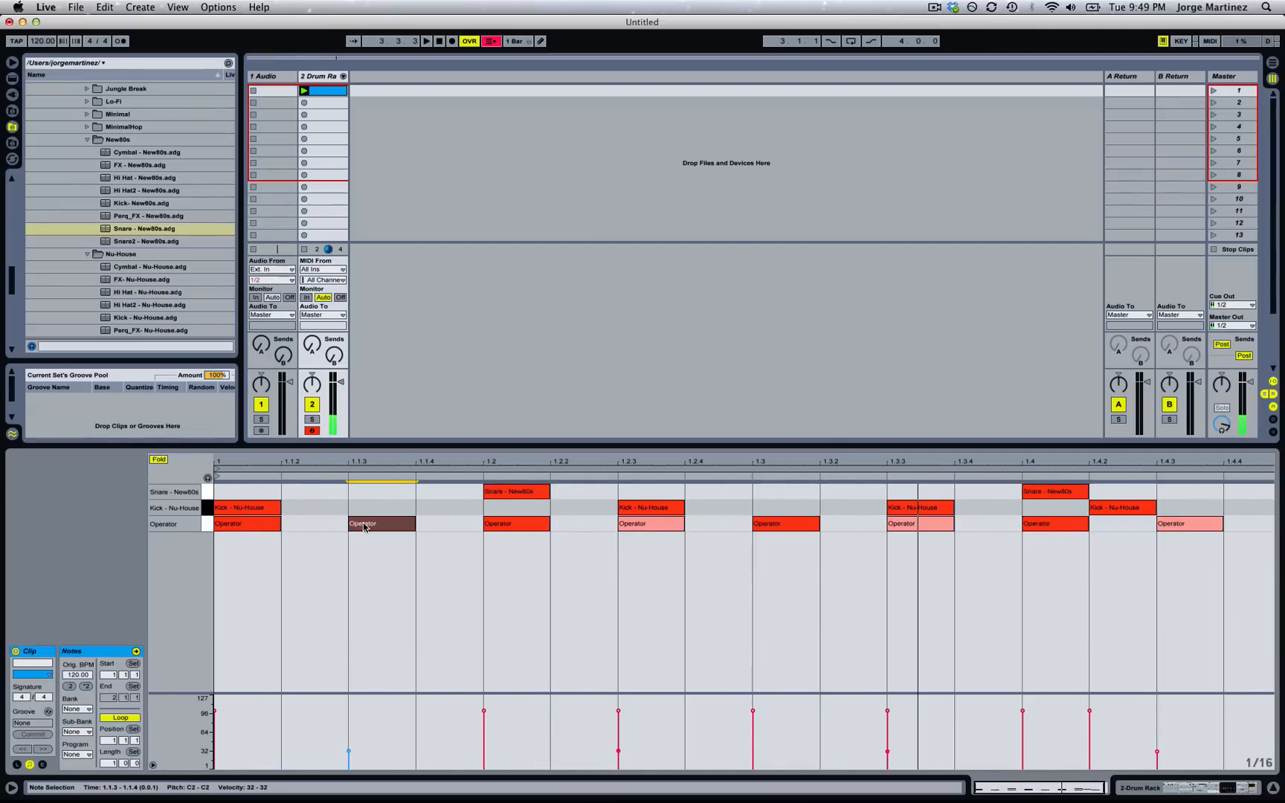
double_click(316, 525)
double_click(436, 527)
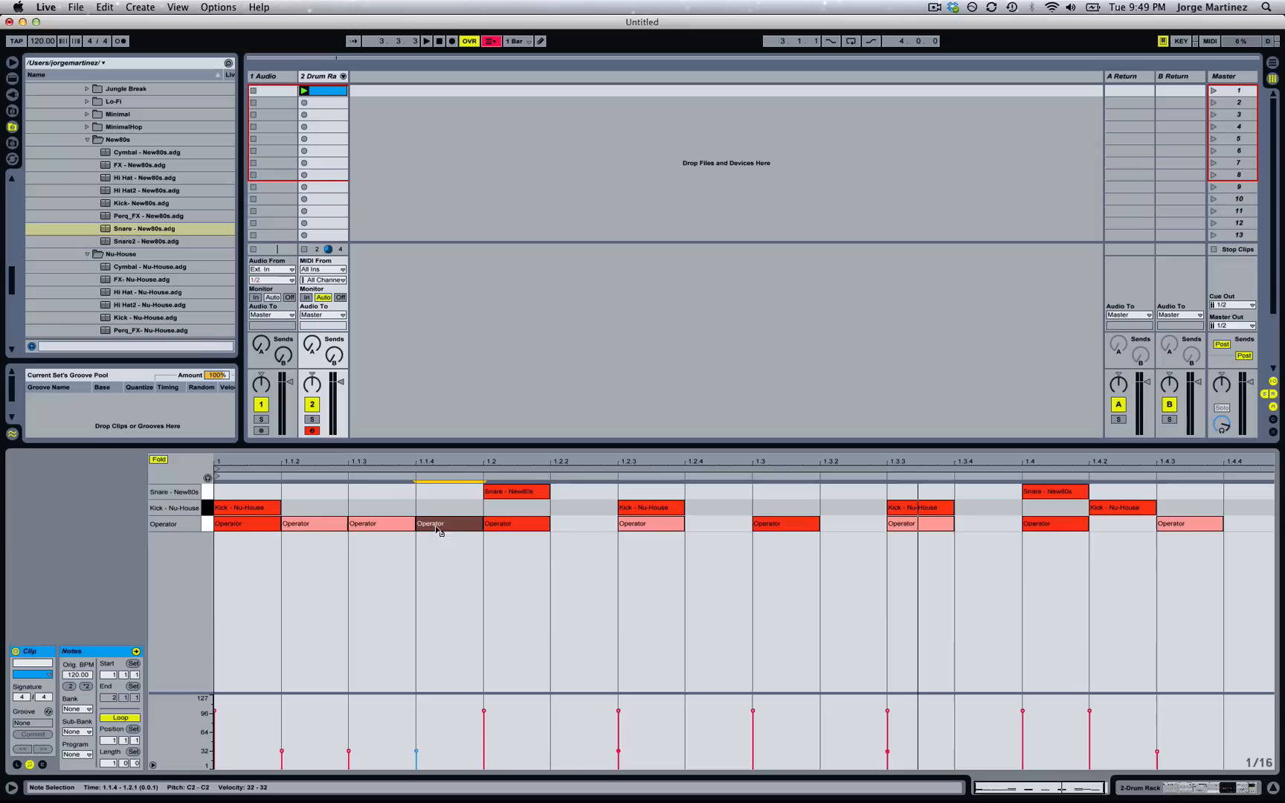
left_click(325, 531)
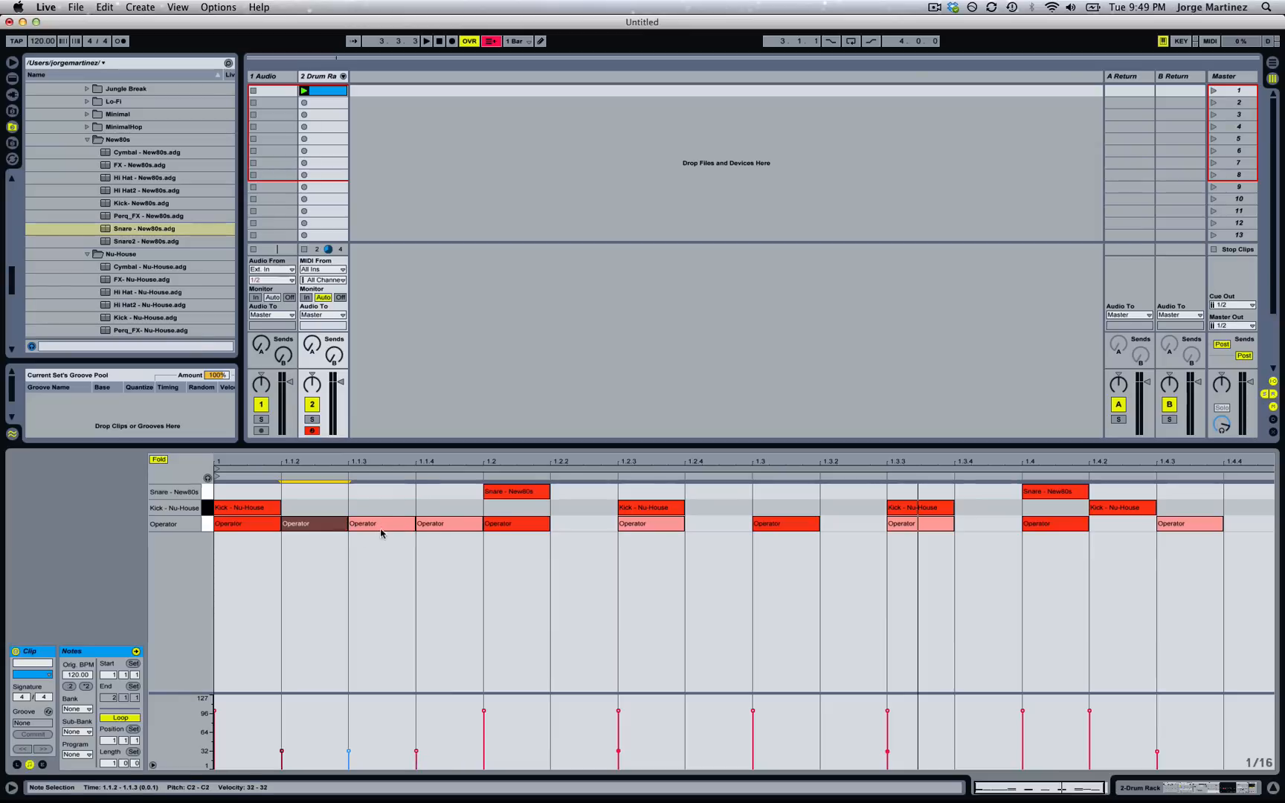
left_click(429, 525, "shift")
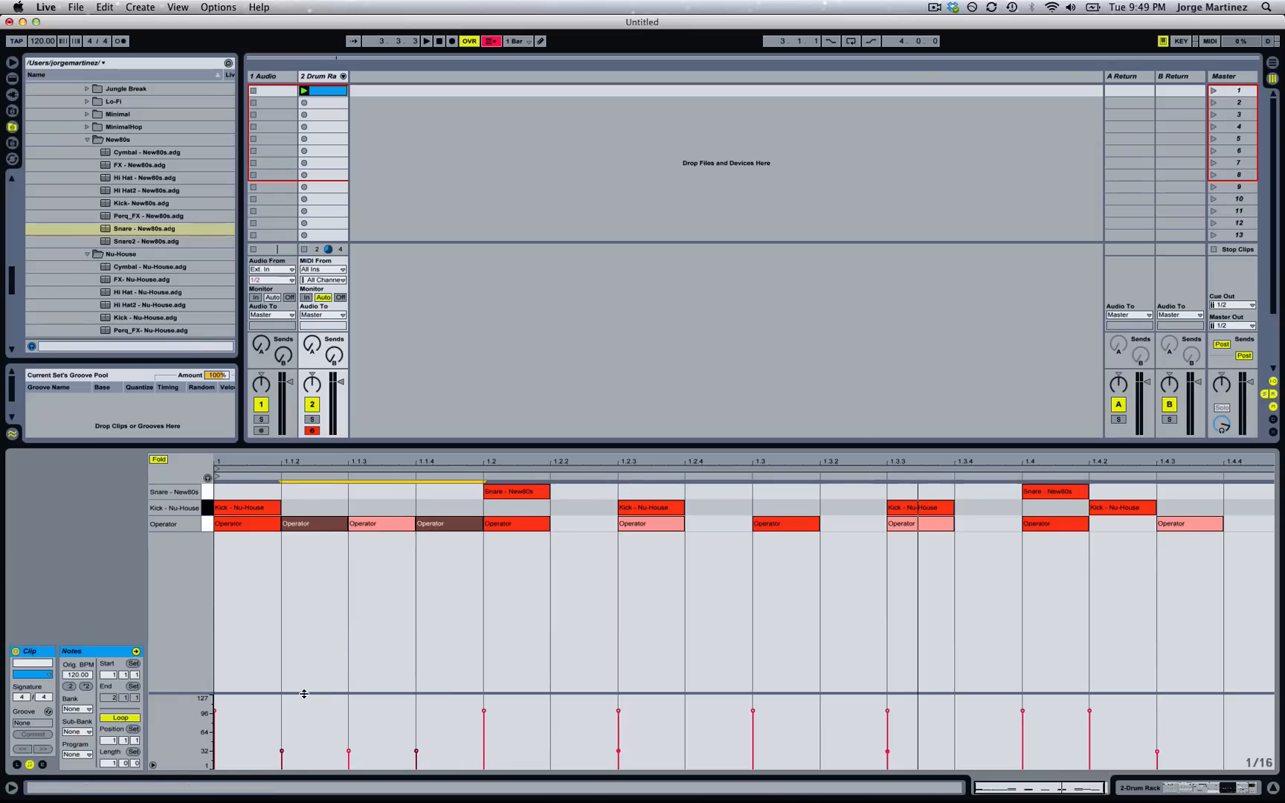
left_click_drag(305, 693, 303, 614)
left_click_drag(282, 736, 282, 761)
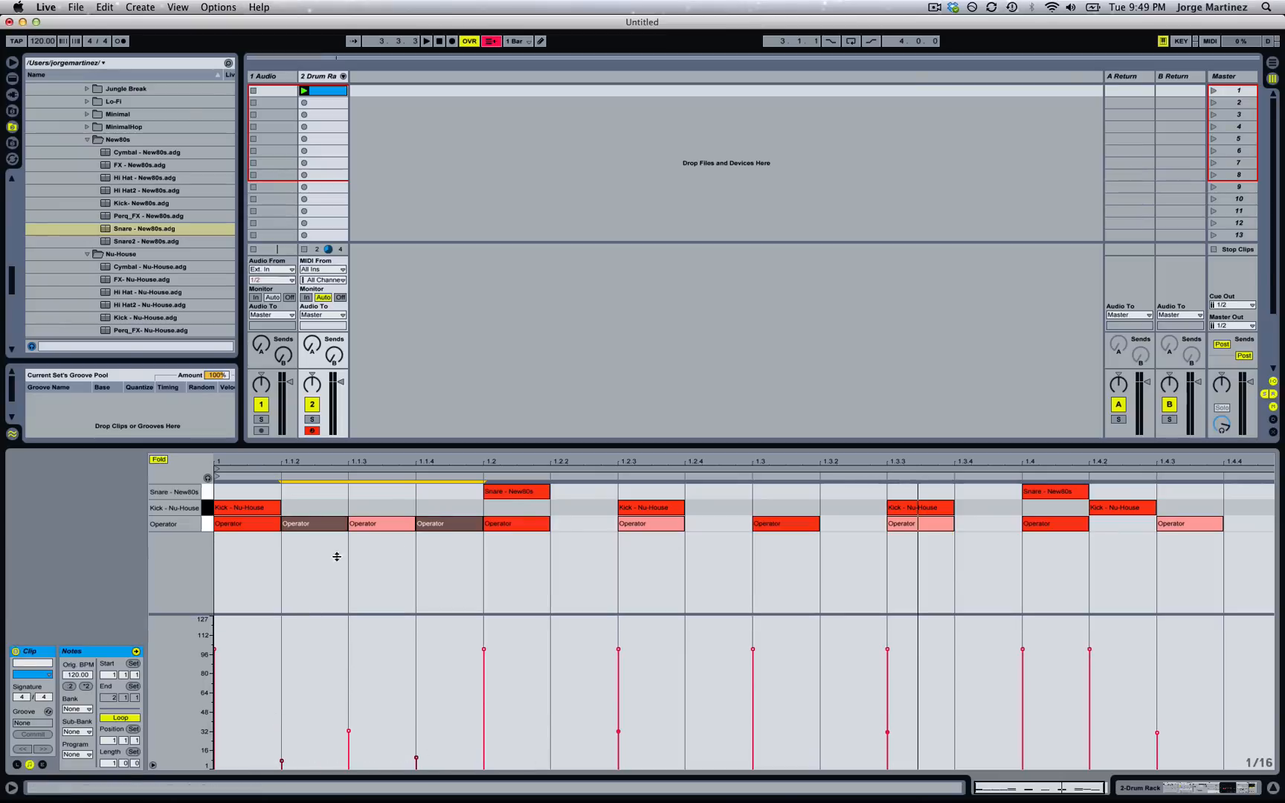
Copy the quiet Operator note to the remaining empty sixteenth steps up to 1.4.4.
left_click(454, 526)
left_click_drag(454, 526, 1241, 529)
left_click(691, 477)
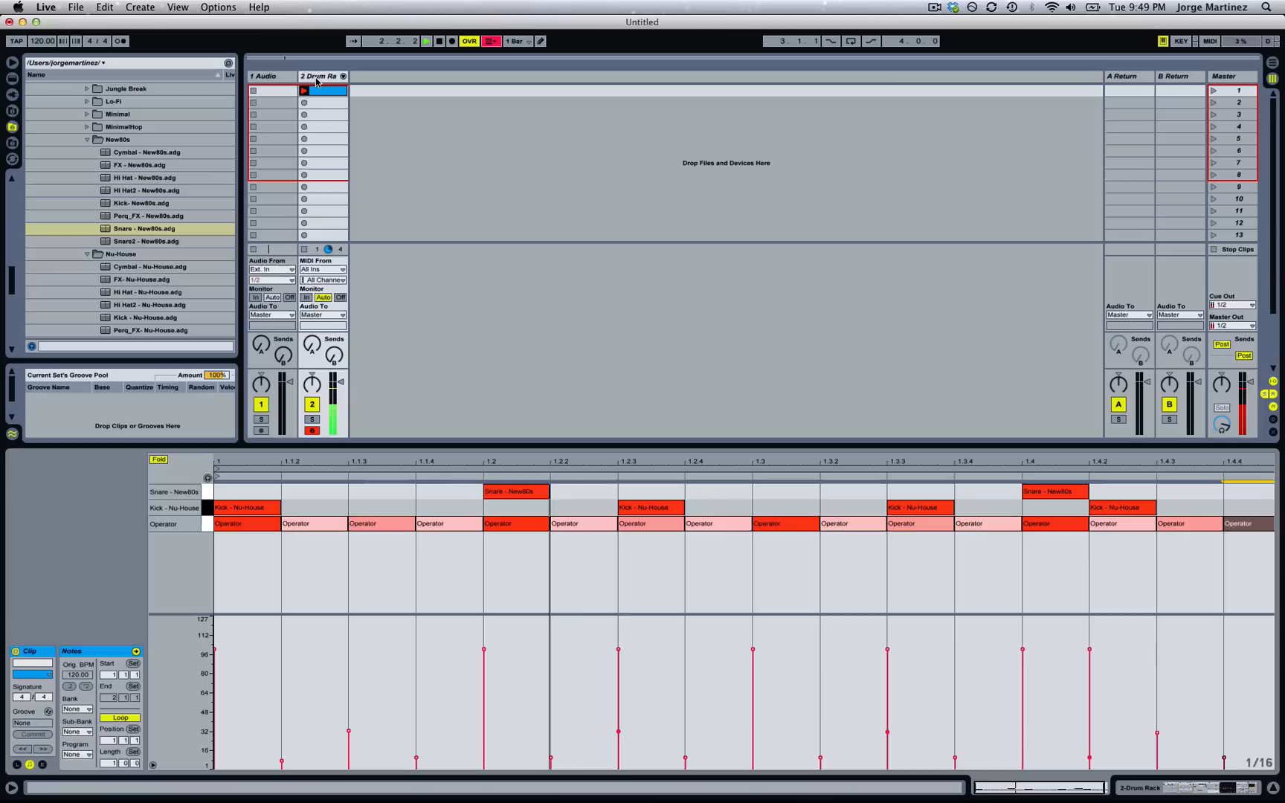
Unfold the Drum Rack's chains in the mixer and display the Operator pad's device with oscillator A's envelope.
left_click(342, 76)
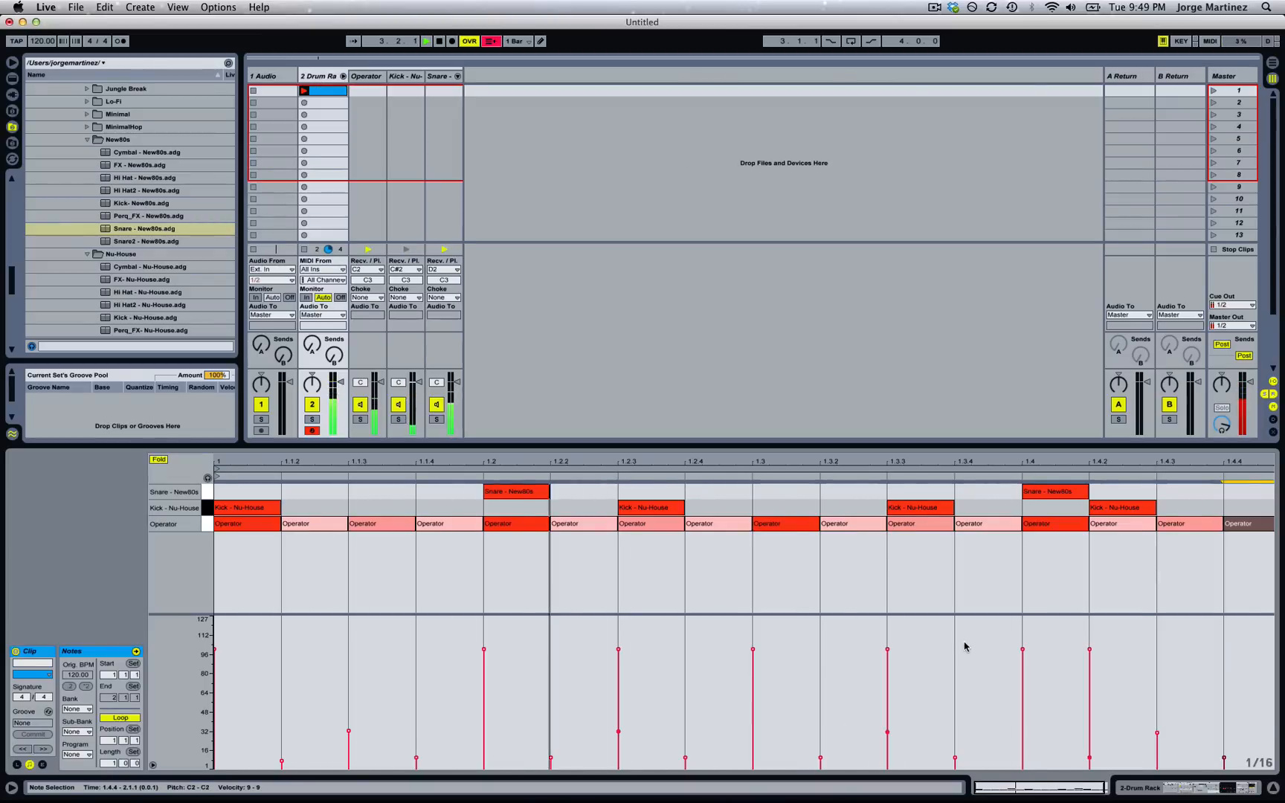
key("shift+Tab")
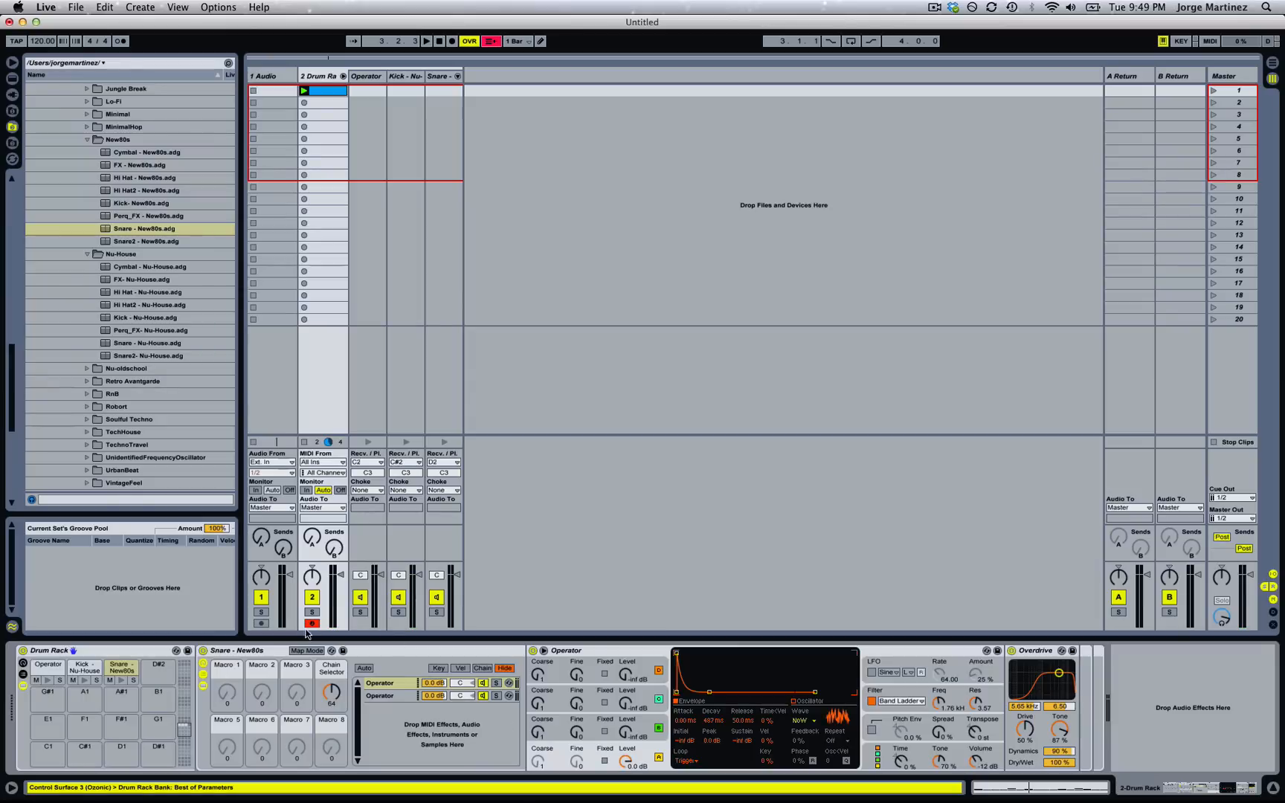
left_click(56, 666)
left_click(576, 653)
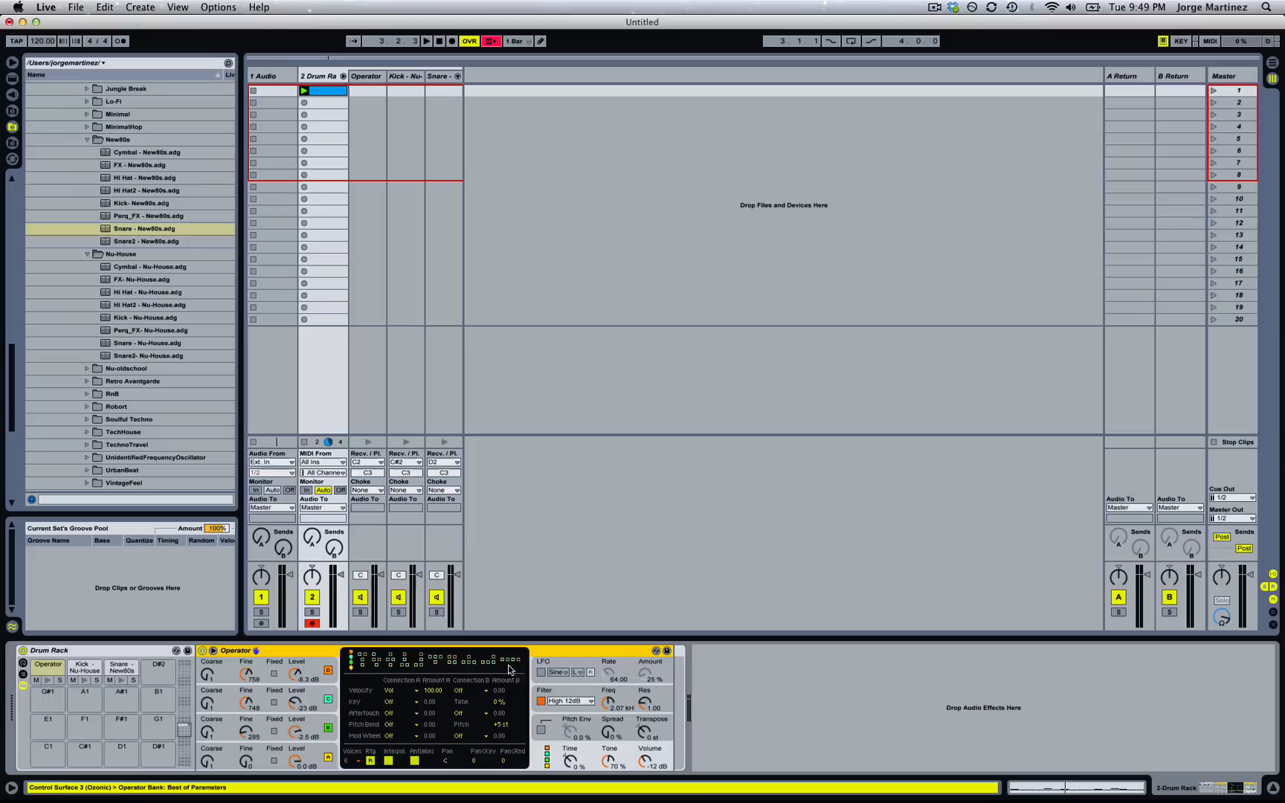
left_click(324, 741)
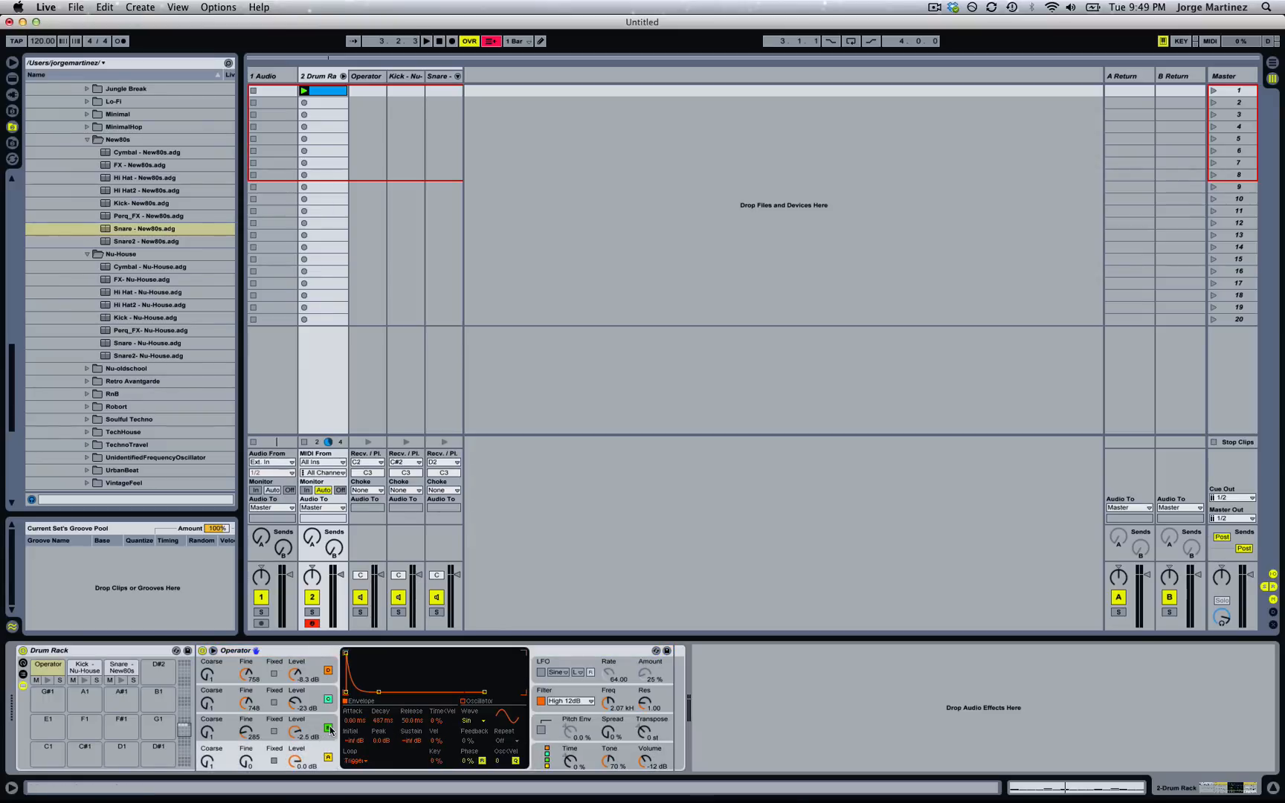
Play the clip briefly and look through the envelope settings of Operator's four oscillators.
key("space")
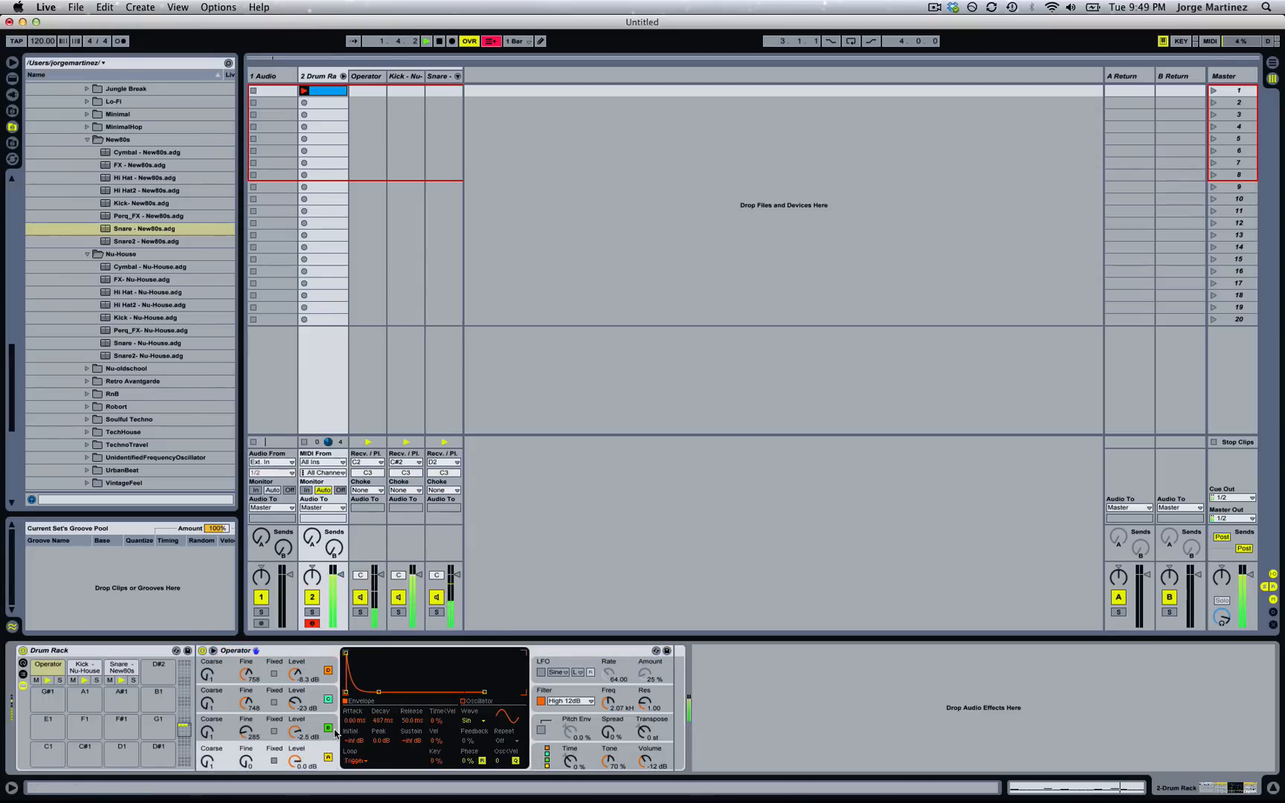
key("space")
left_click(337, 730)
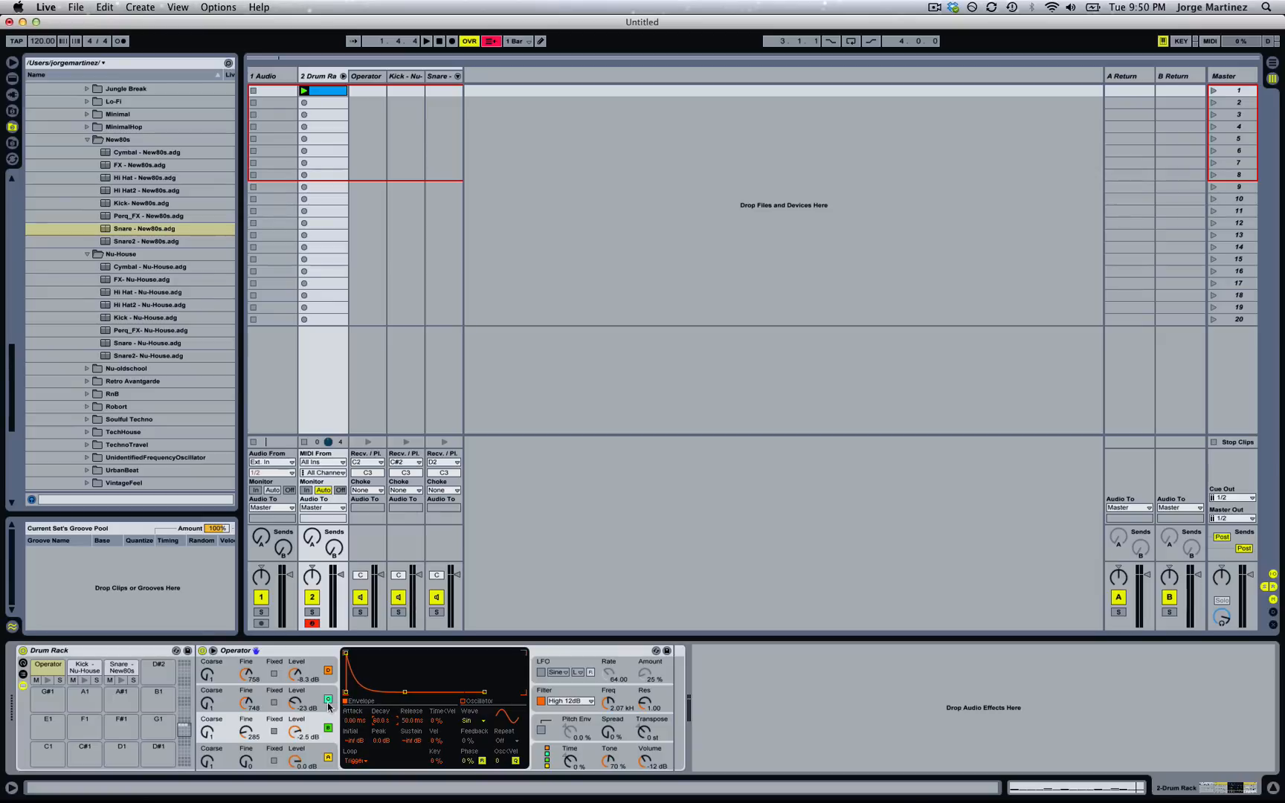
left_click(322, 695)
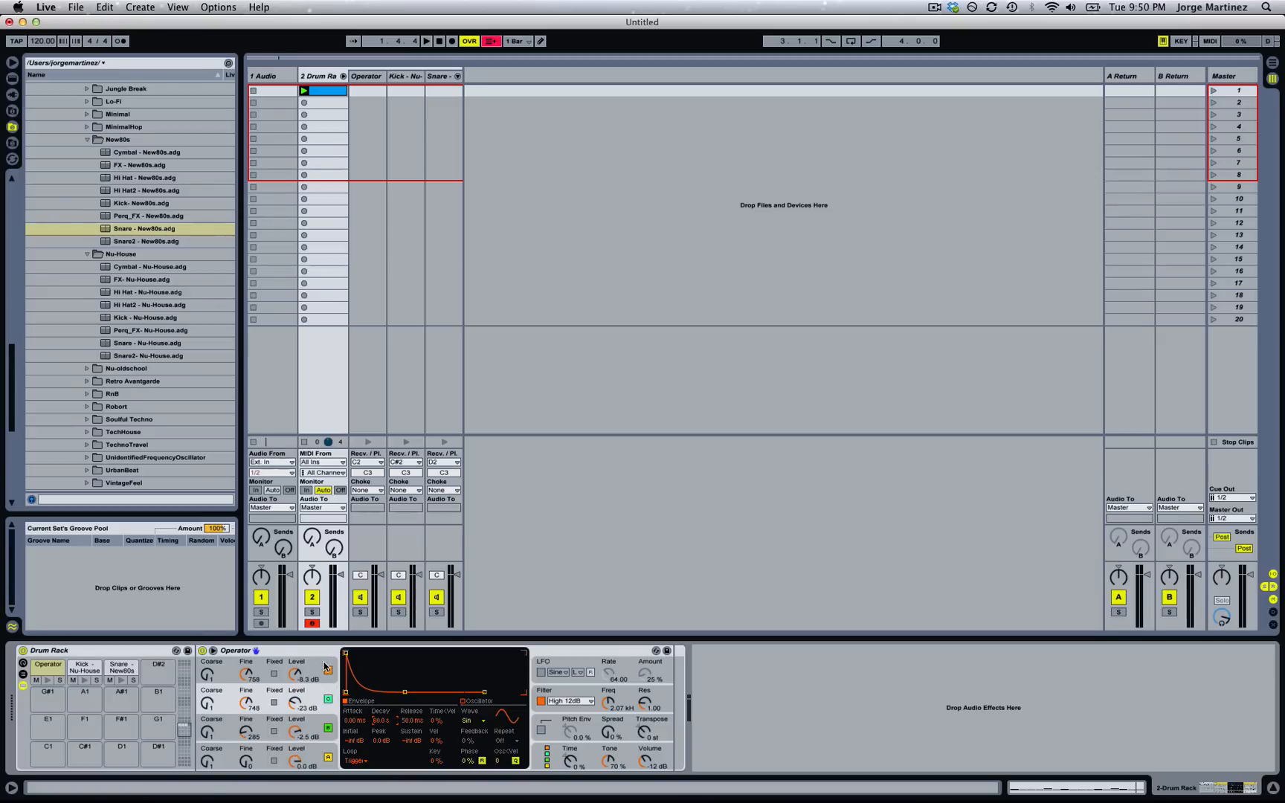
left_click(325, 666)
left_click(322, 752)
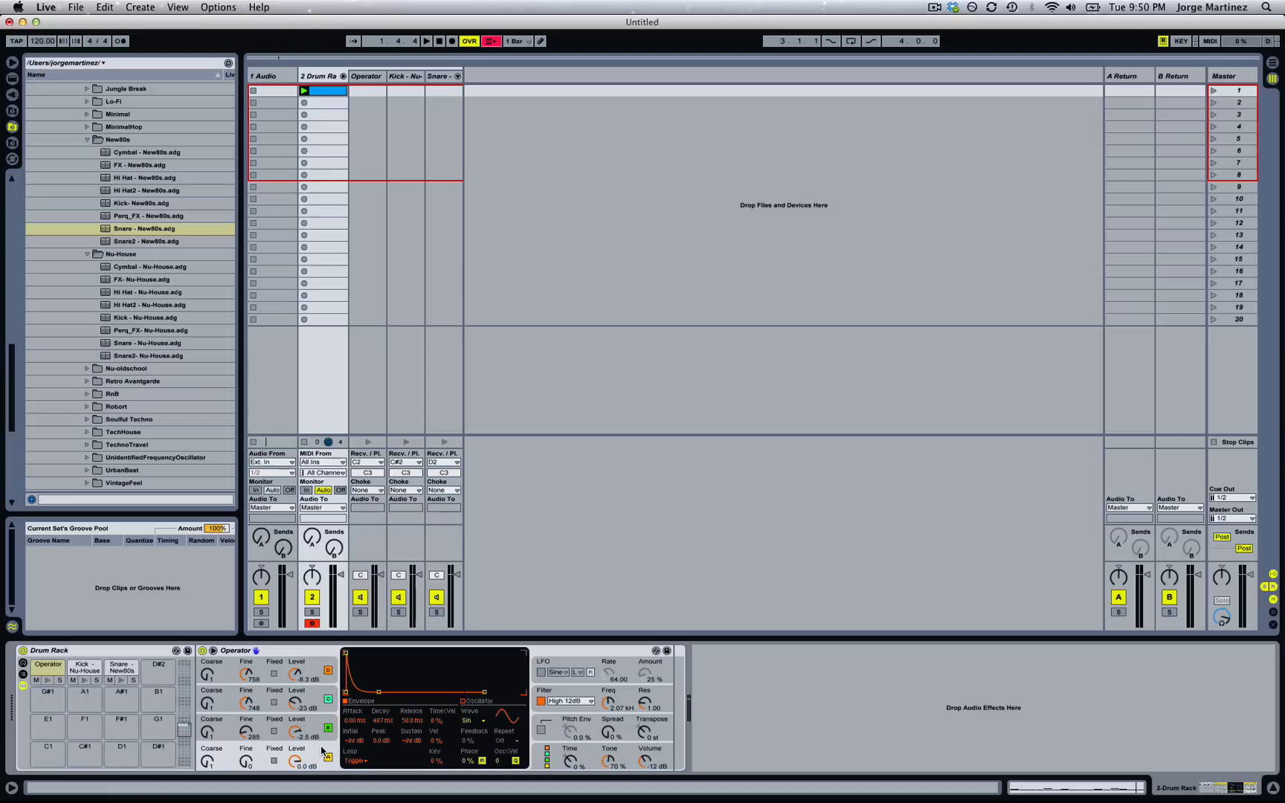
Set oscillator A's envelope attack to 22.9 ms and decay to 73.5 ms with the clip playing.
left_click(356, 721)
mouse_move(356, 720)
left_mouse_down()
mouse_move(363, 710)
mouse_move(367, 722)
left_mouse_up()
key("space")
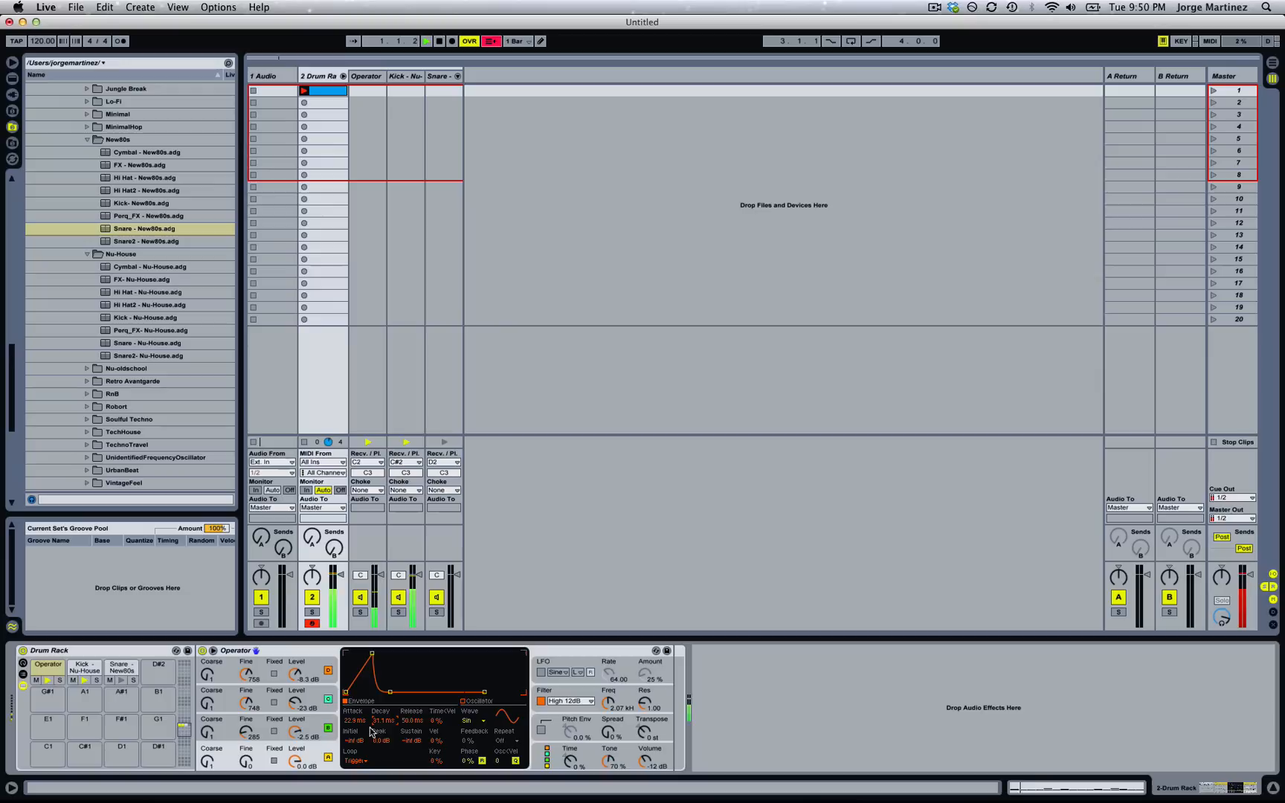
mouse_move(380, 727)
left_mouse_down()
mouse_move(380, 690)
mouse_move(380, 706)
left_mouse_up()
Raise the filter resonance to 1.83 and set oscillator A's envelope attack back to 0.00 ms.
left_click_drag(645, 703, 645, 689)
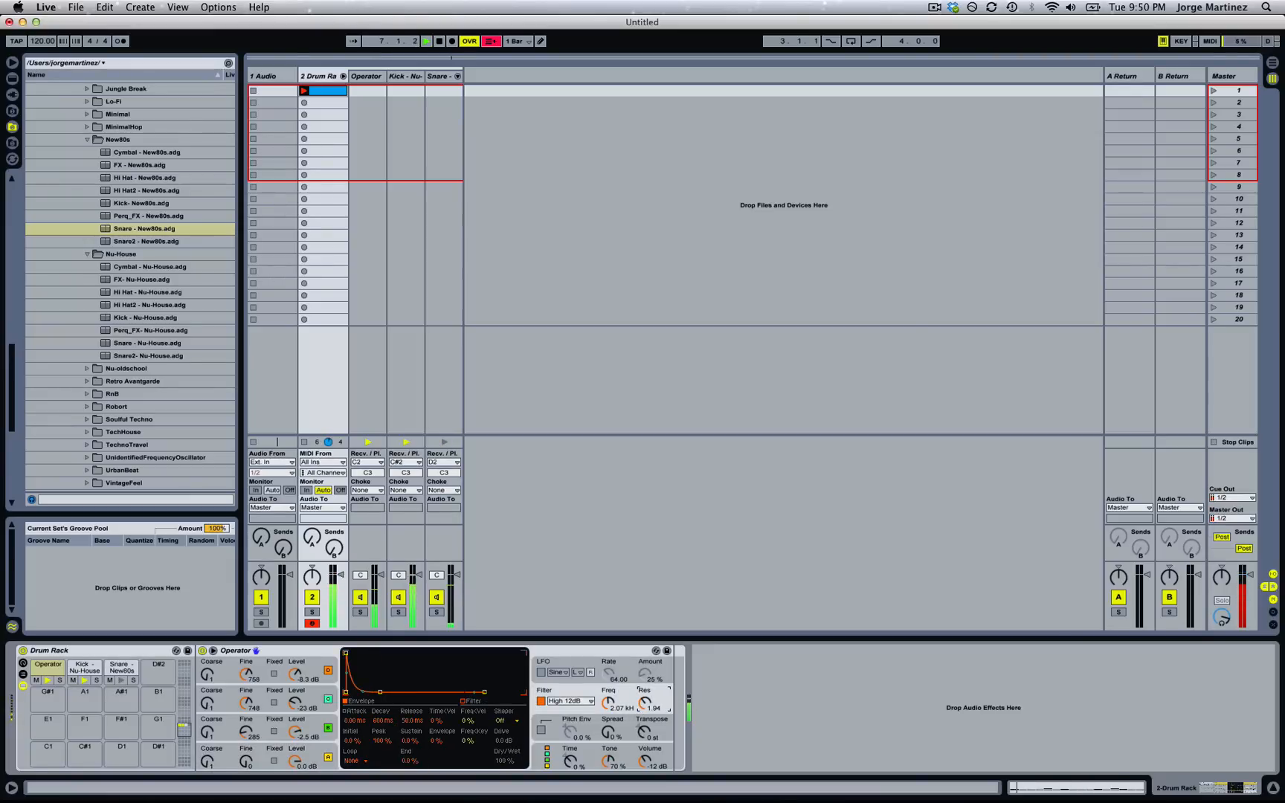
left_click(326, 752)
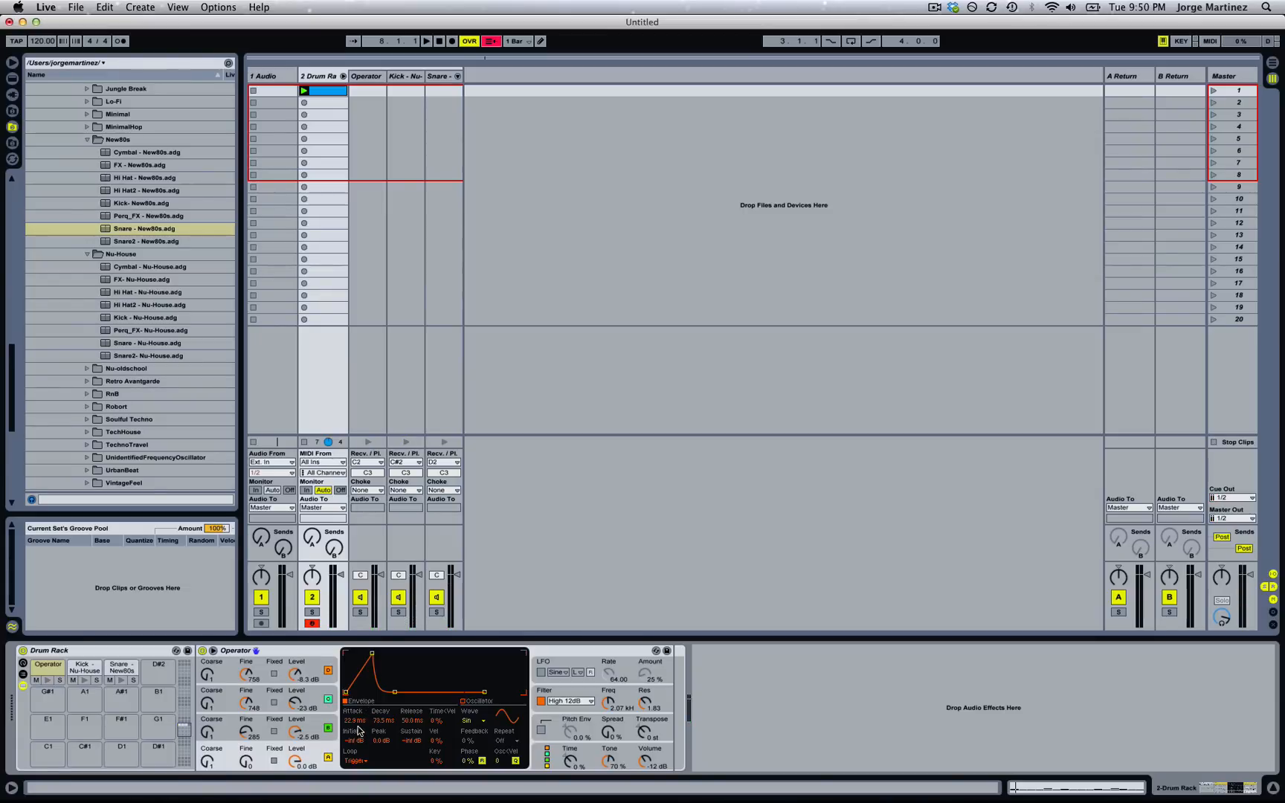
left_click_drag(355, 722, 378, 703)
With the clip playing, set oscillator levels B to 0.0 dB, C to -27 dB and D to -1.0 dB, and adjust D's envelope decay.
key("space")
mouse_move(294, 731)
left_mouse_down()
mouse_move(296, 699)
mouse_move(295, 726)
left_mouse_up()
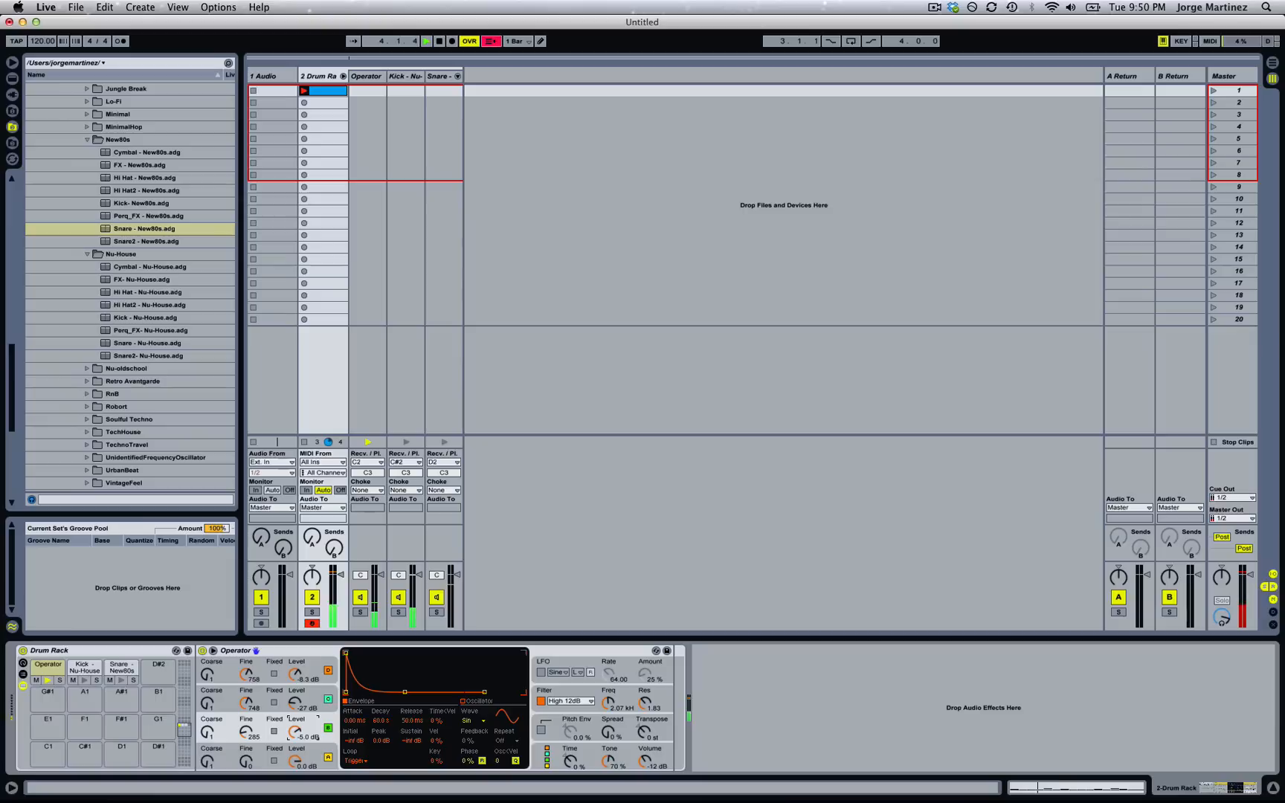
left_click_drag(296, 674, 296, 667)
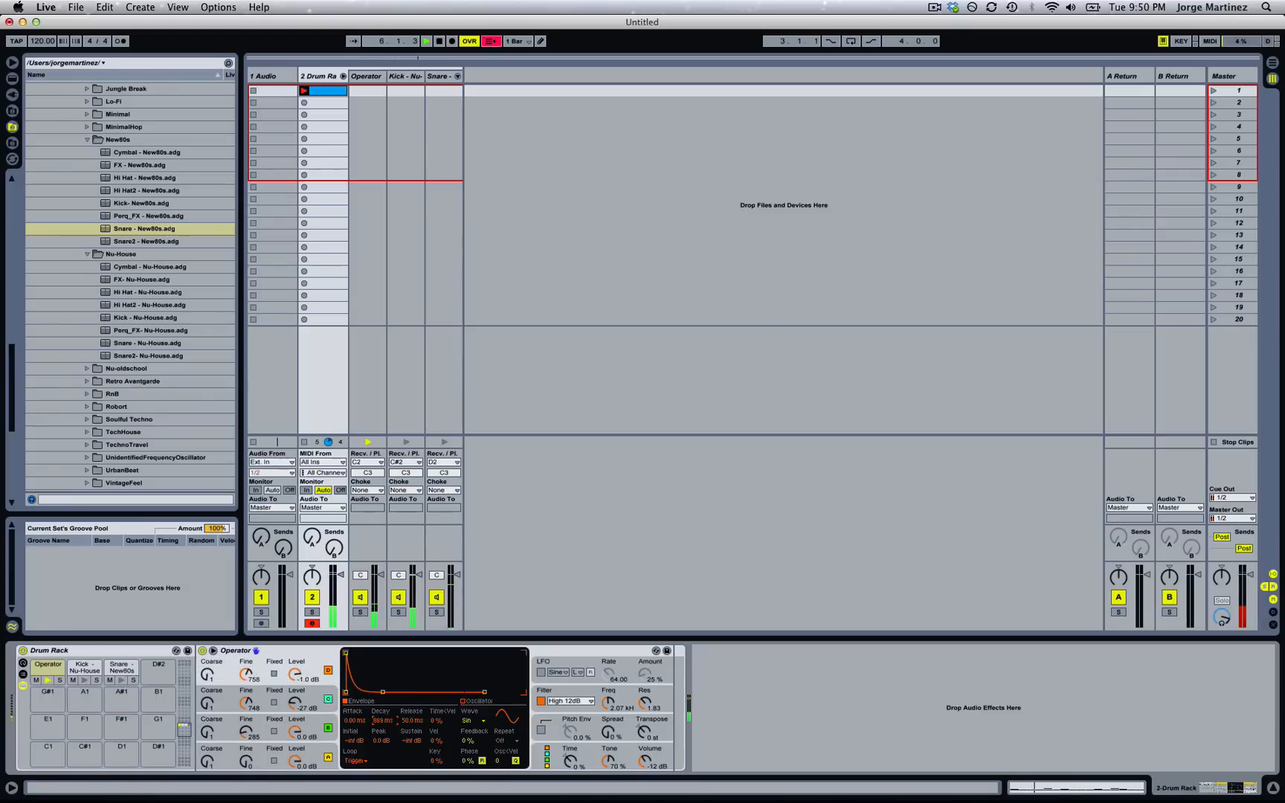
mouse_move(381, 720)
left_mouse_down()
mouse_move(382, 706)
mouse_move(381, 744)
mouse_move(382, 702)
mouse_move(382, 744)
mouse_move(382, 711)
mouse_move(381, 726)
left_mouse_up()
Raise Operator's Tone to 98 %.
left_click(327, 736)
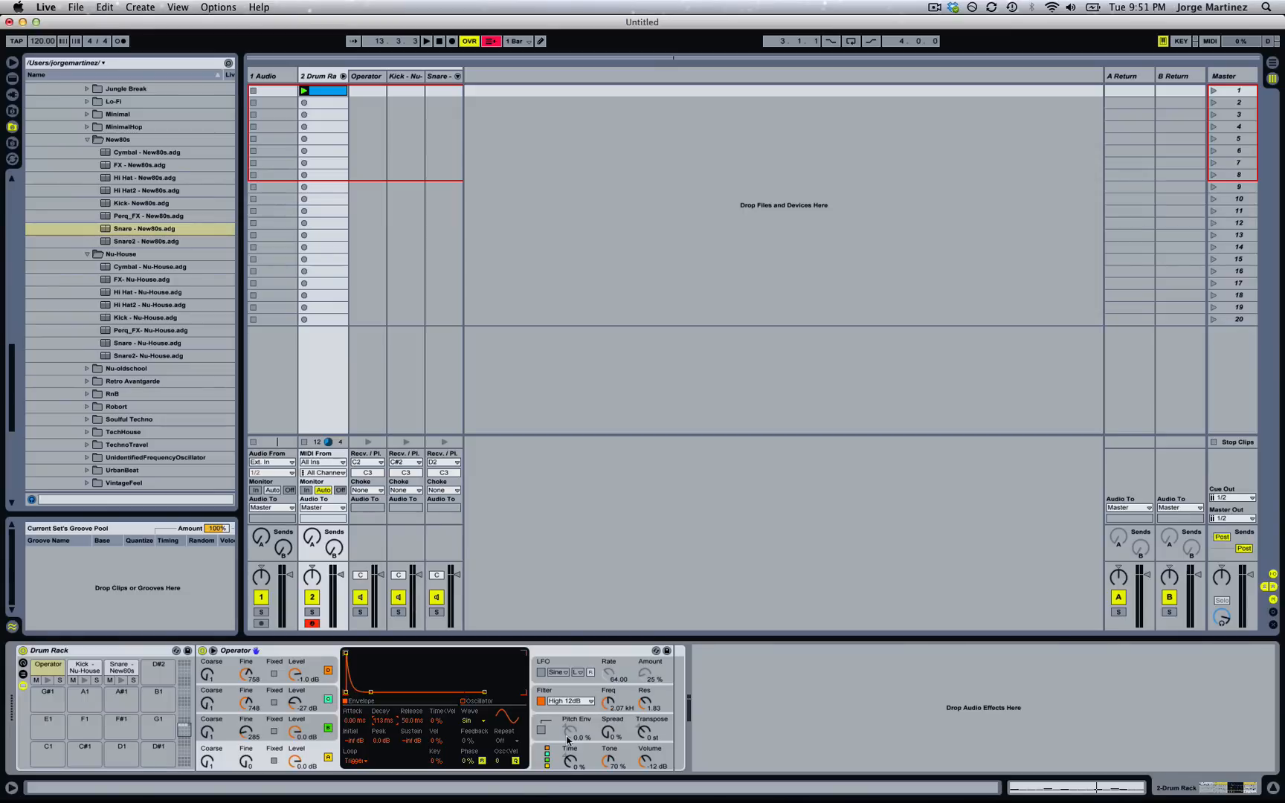
left_click(610, 762)
left_click_drag(608, 761, 609, 718)
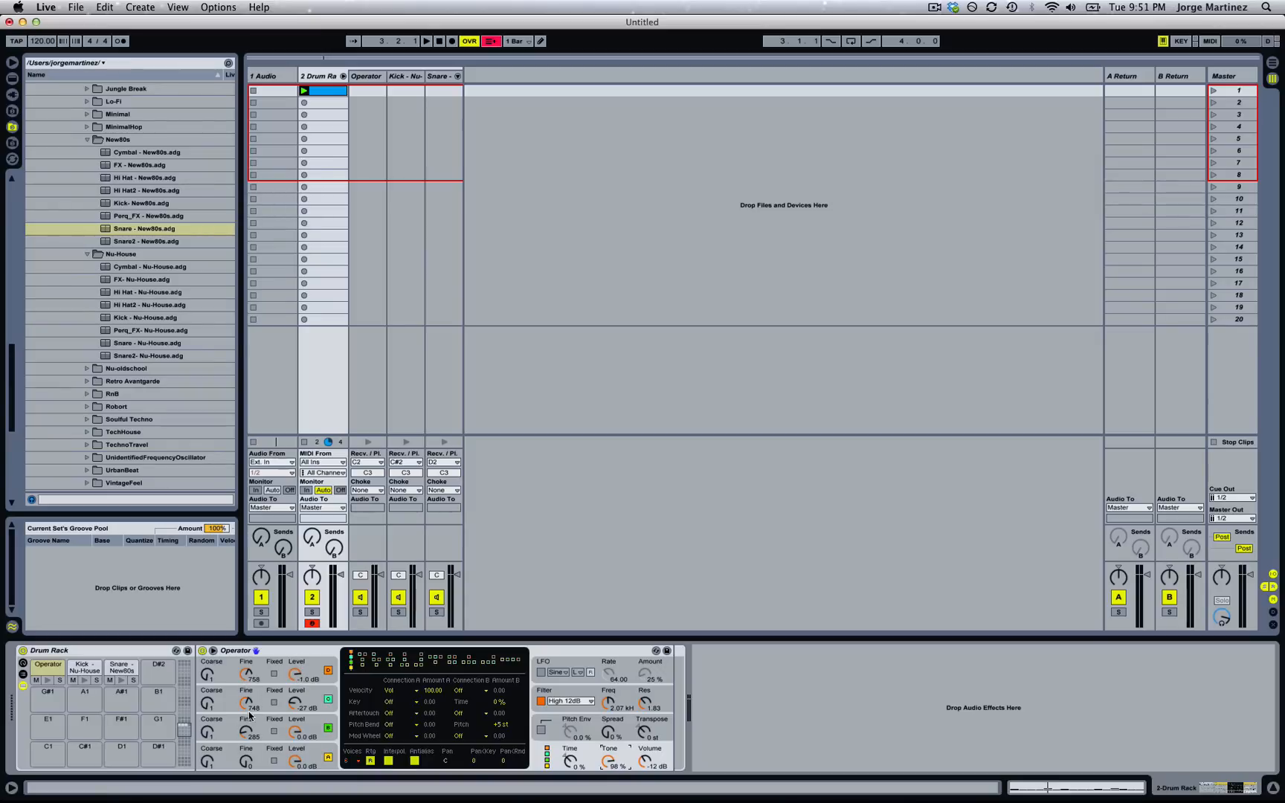
During playback, set oscillator C to Fine 440 and -17 dB, D to -15 dB and B to about -10 dB, and adjust A's decay.
key("space")
left_click_drag(246, 704, 246, 749)
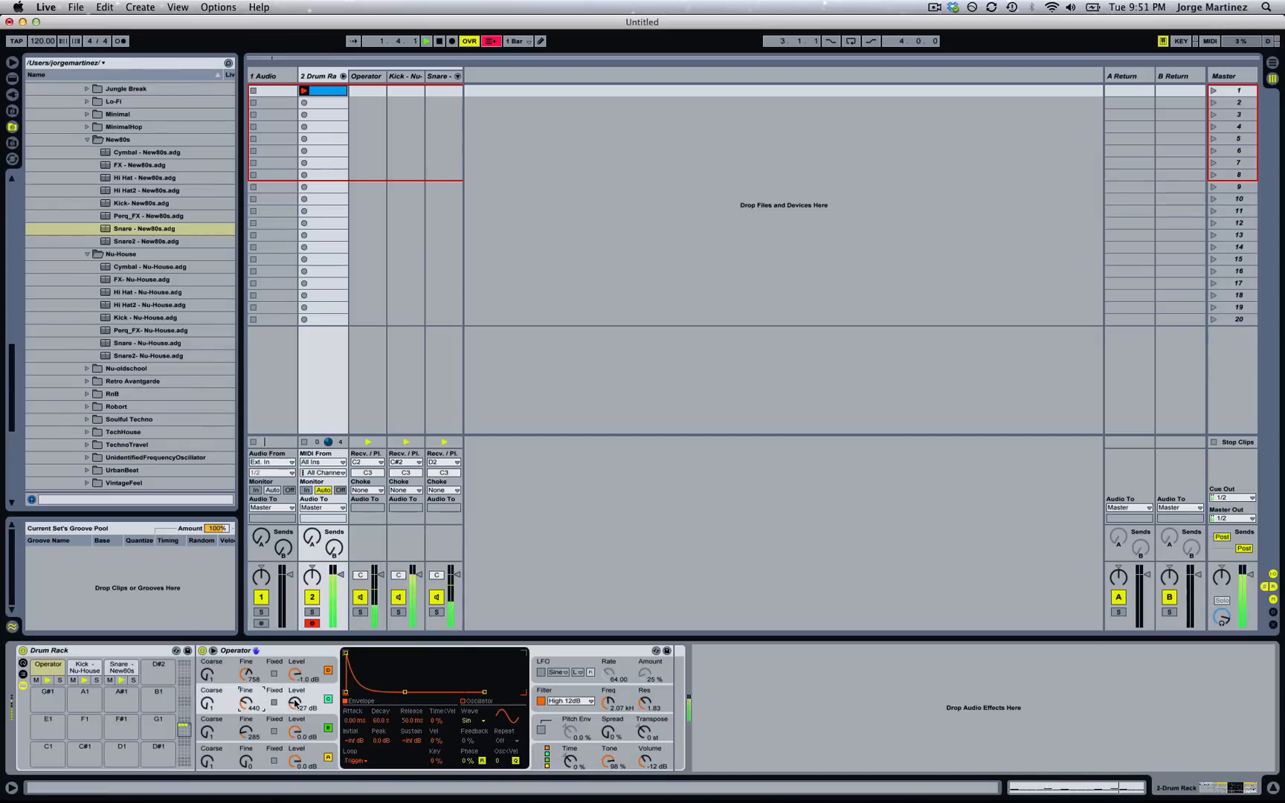
left_click_drag(295, 702, 294, 751)
left_click_drag(295, 676, 295, 708)
left_click(316, 749)
left_click_drag(370, 722, 370, 706)
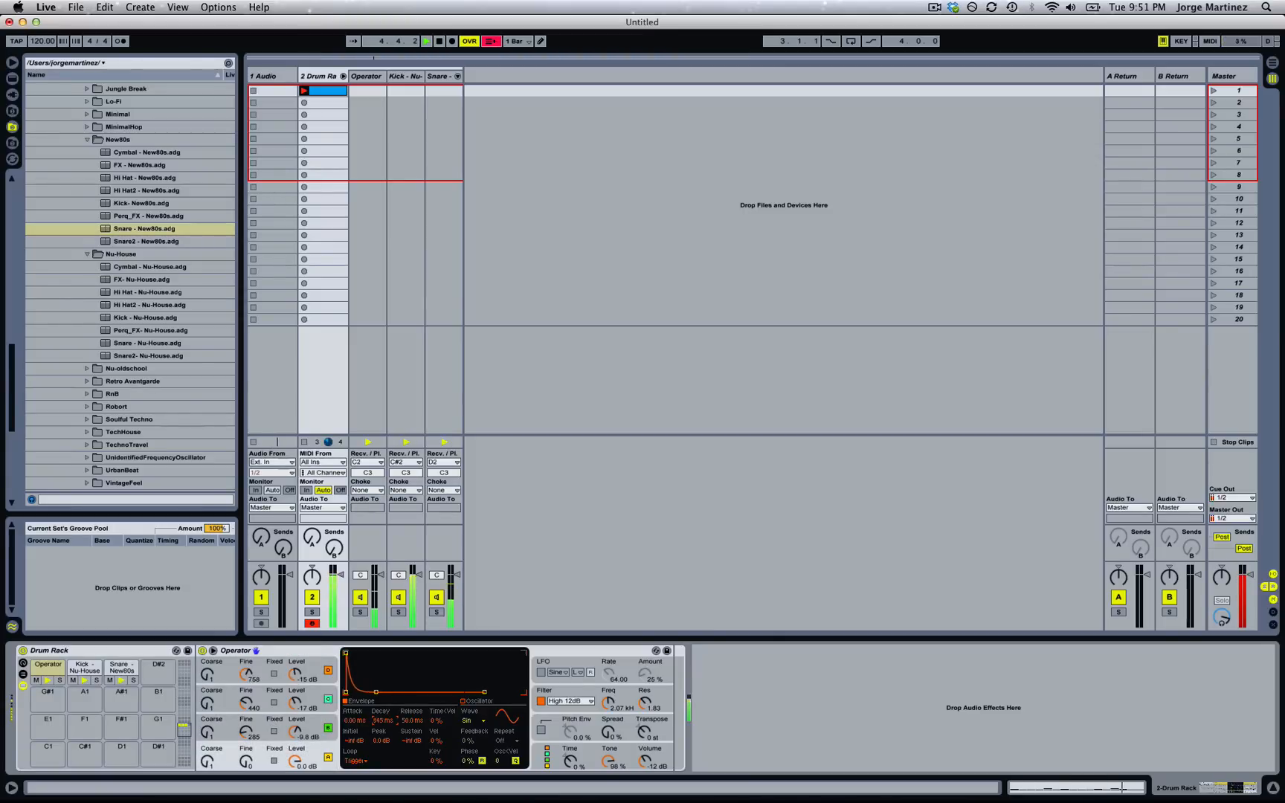
Set oscillator D to Fine 715 and -8.3 dB, C to Fine 900 and -22 dB, and B to Fine 615.
left_click_drag(295, 675, 247, 673)
left_click(246, 732)
left_click(329, 754)
Adjust oscillator A's envelope, raise the filter frequency to 3.62 kHz, and stop playback.
left_click_drag(380, 730, 381, 751)
mouse_move(607, 705)
left_mouse_down()
mouse_move(607, 691)
mouse_move(607, 706)
left_mouse_up()
key("space")
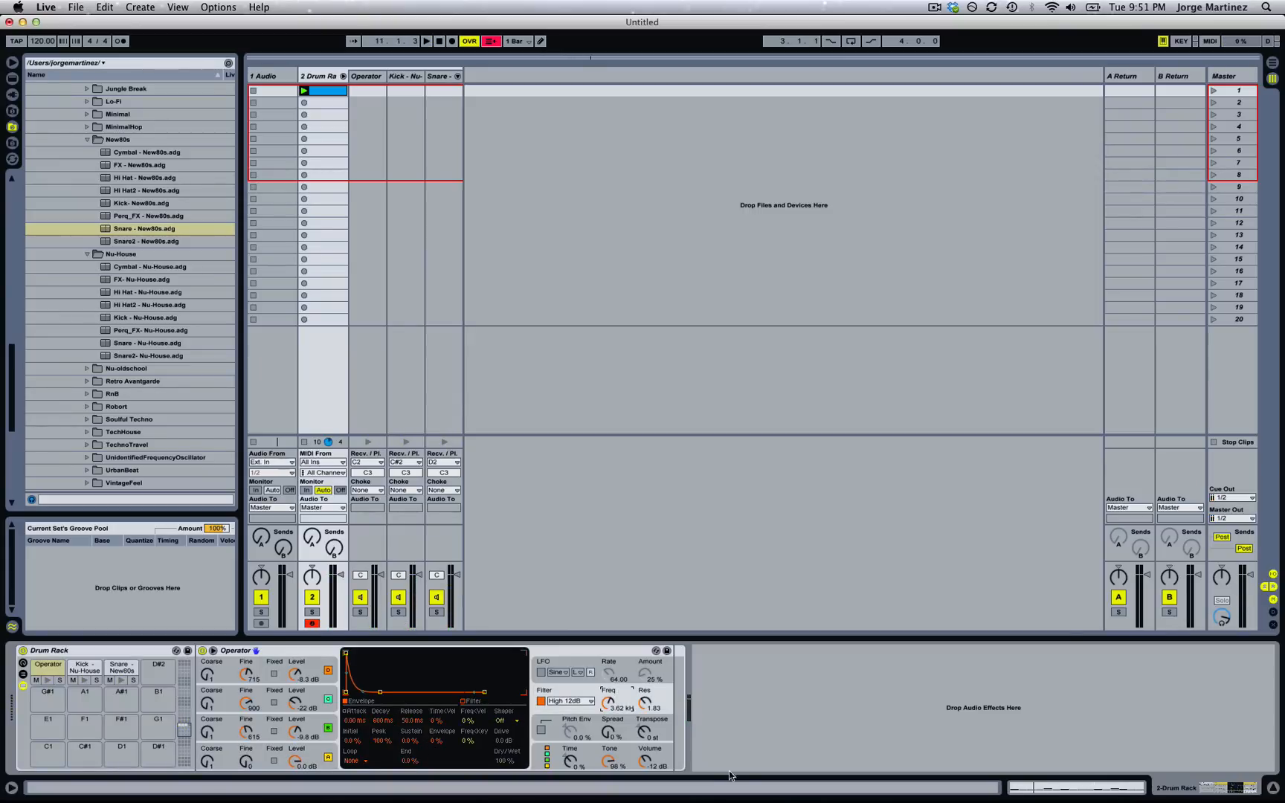
List the available audio effects in the Live Devices browser.
left_click(12, 78)
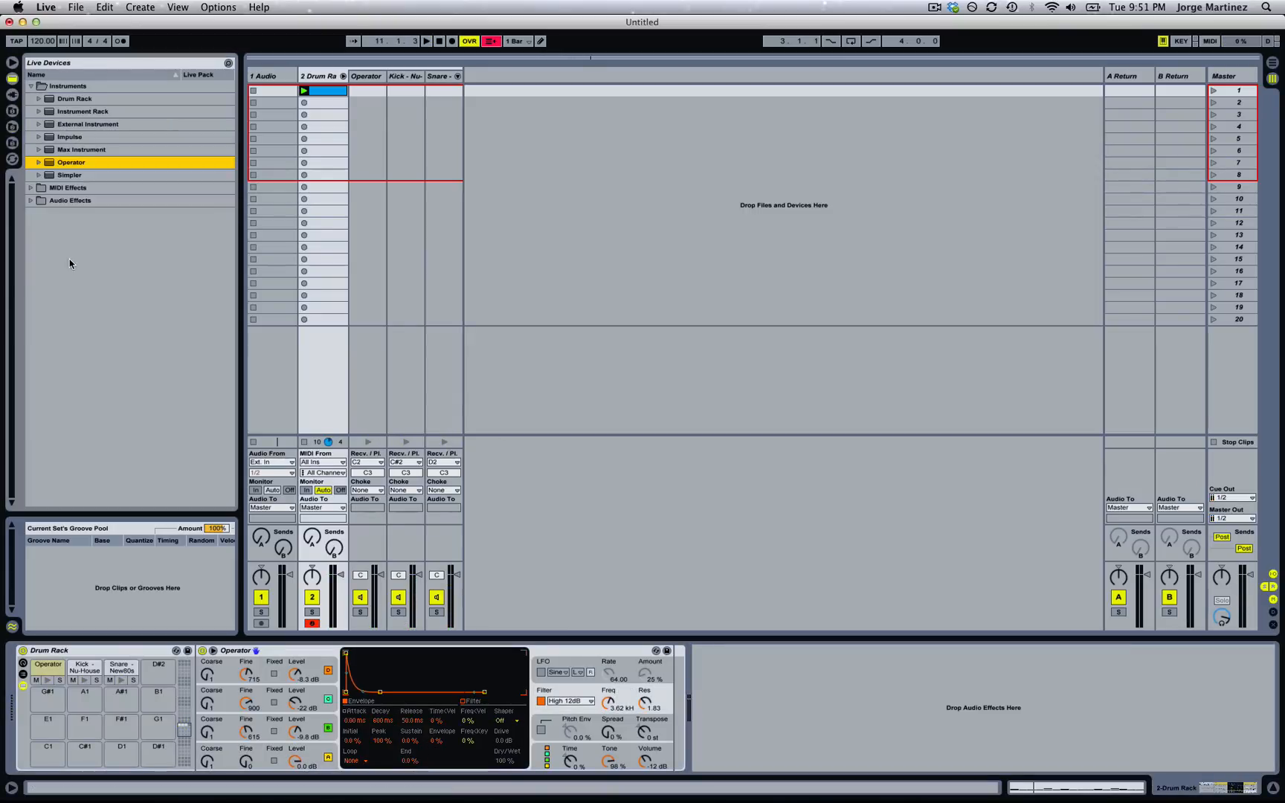
left_click(32, 201)
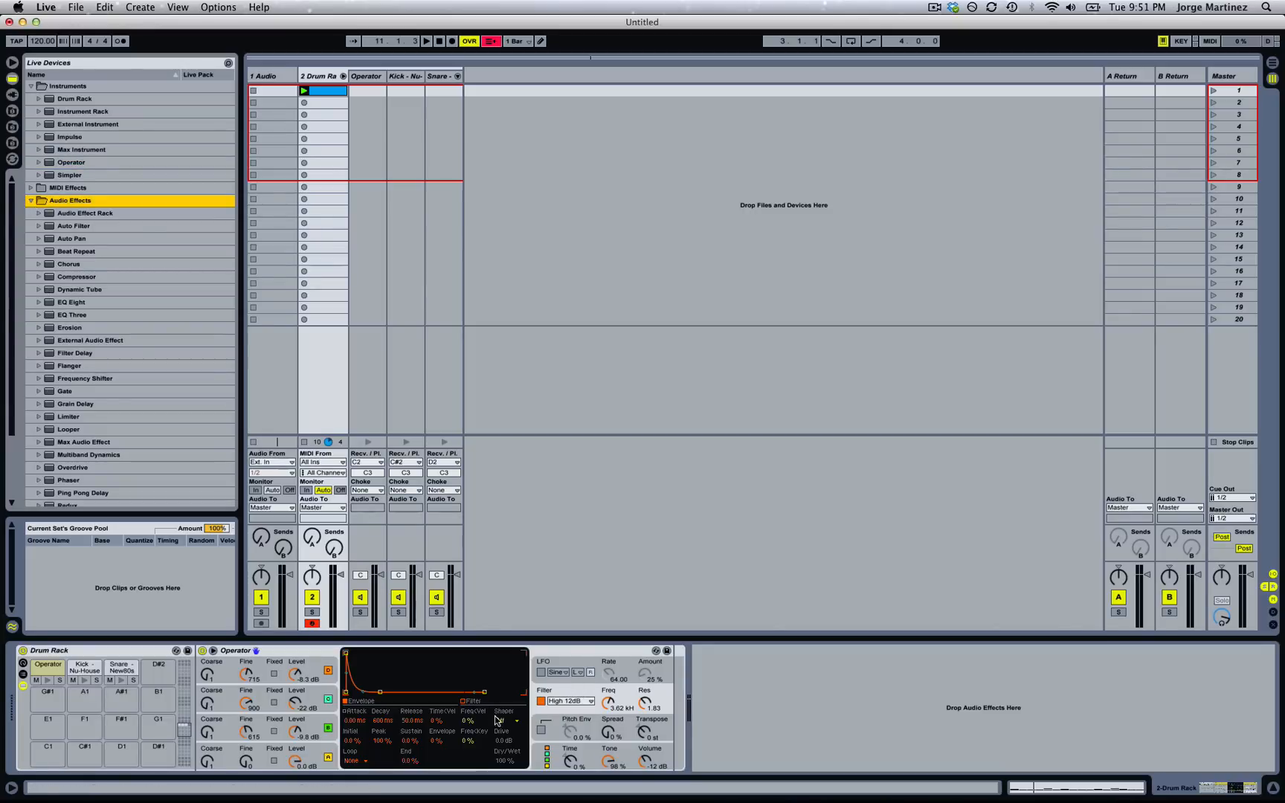
left_click(579, 693)
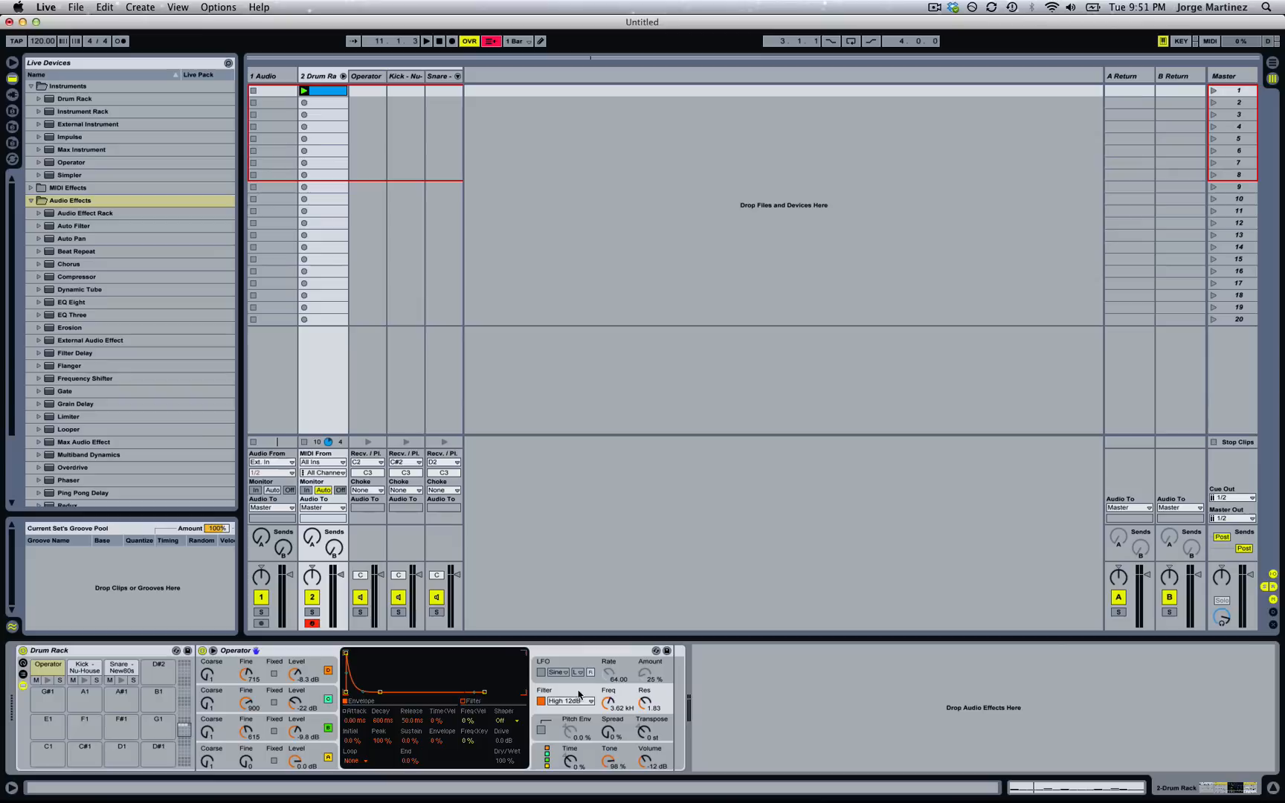
left_click(501, 721)
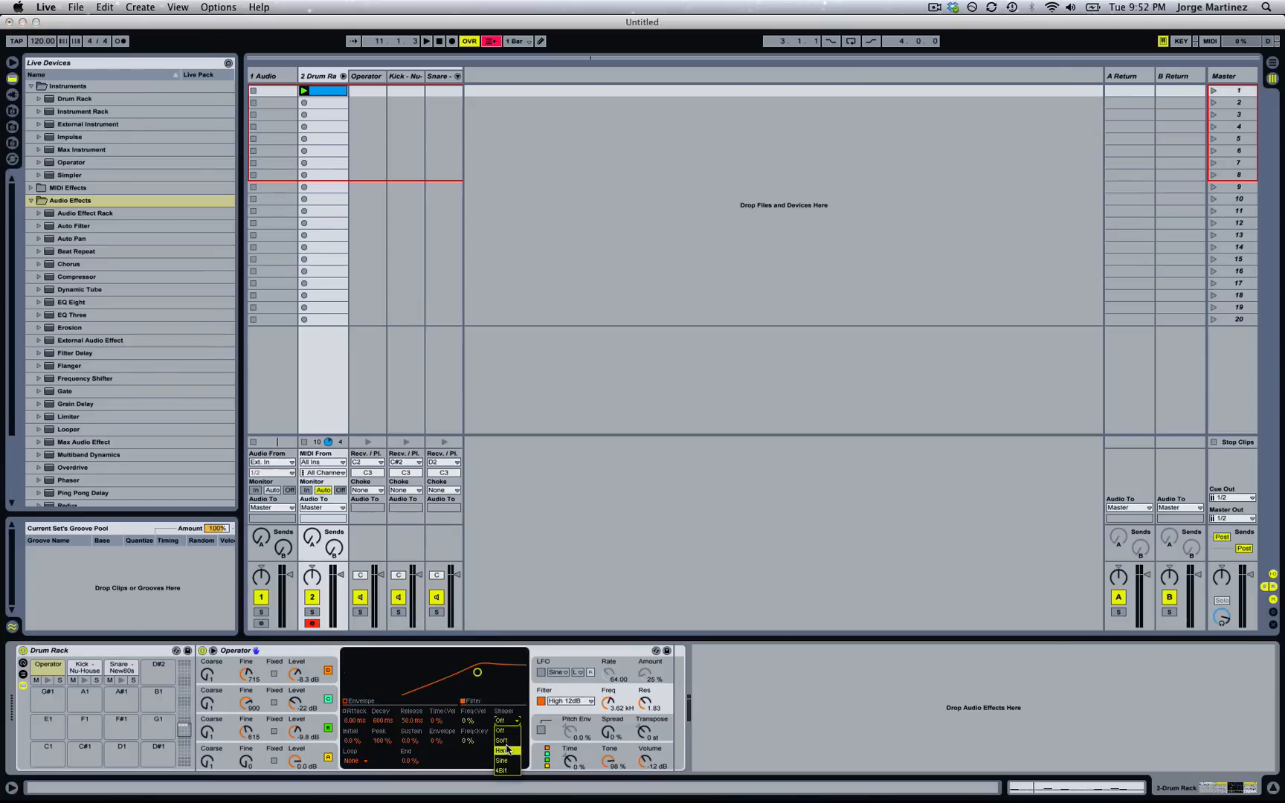
left_click(712, 735)
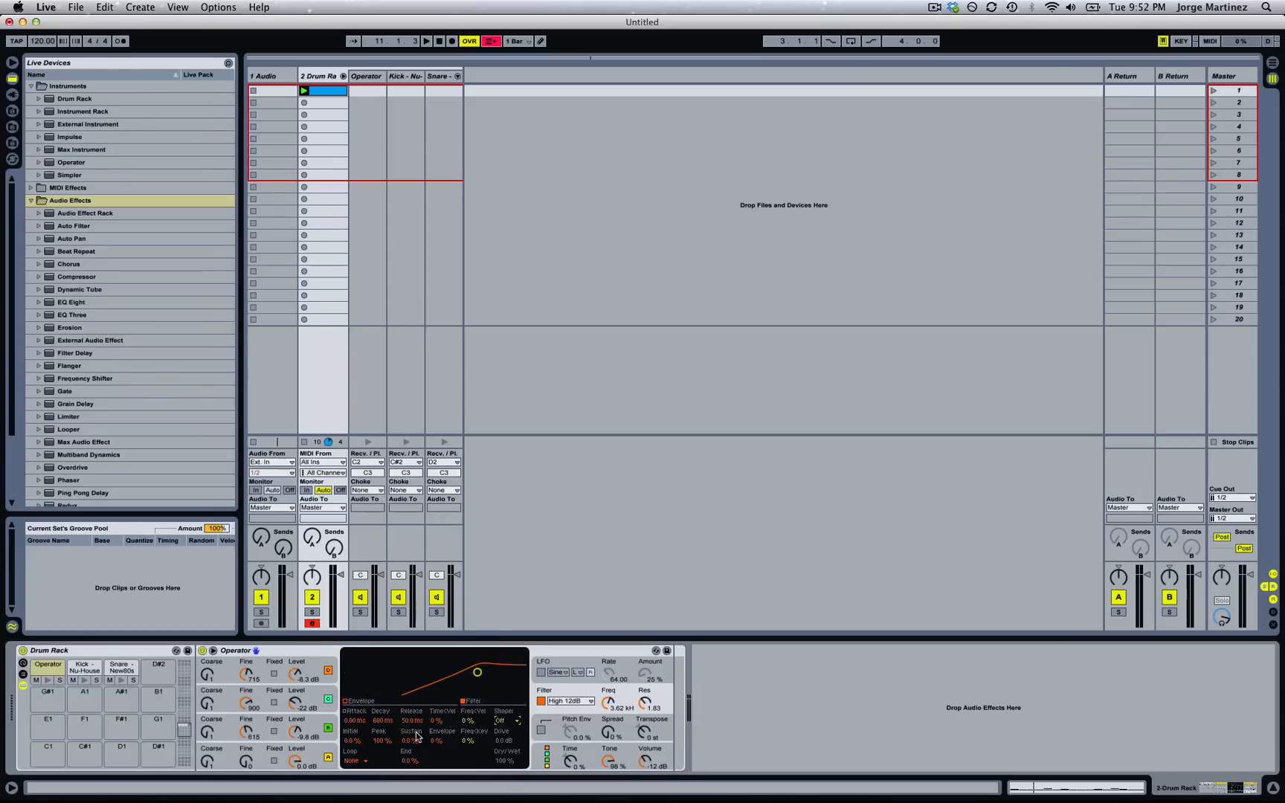
Add Overdrive after Operator and, during playback, set its filter to 3.34 kHz with a bandwidth of 4.22.
left_click(71, 303)
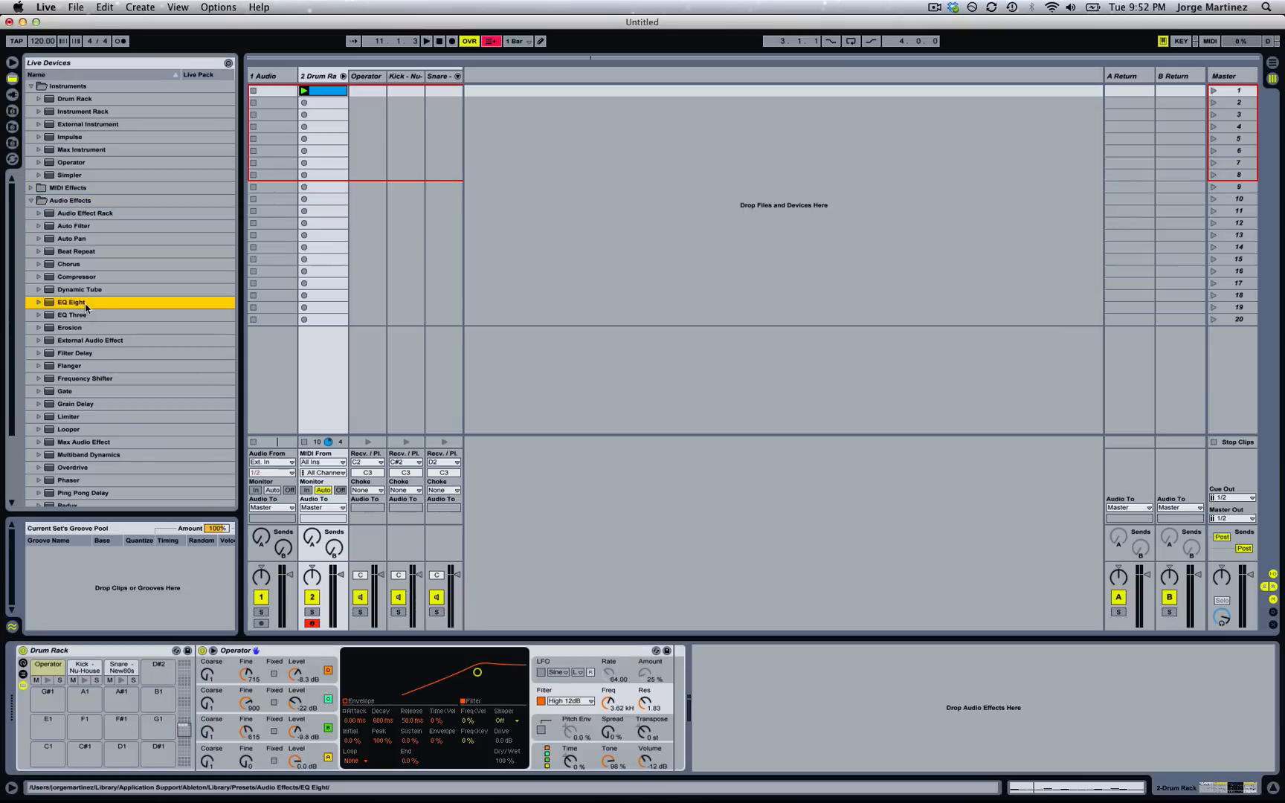
scroll(67, 418, "down", 3)
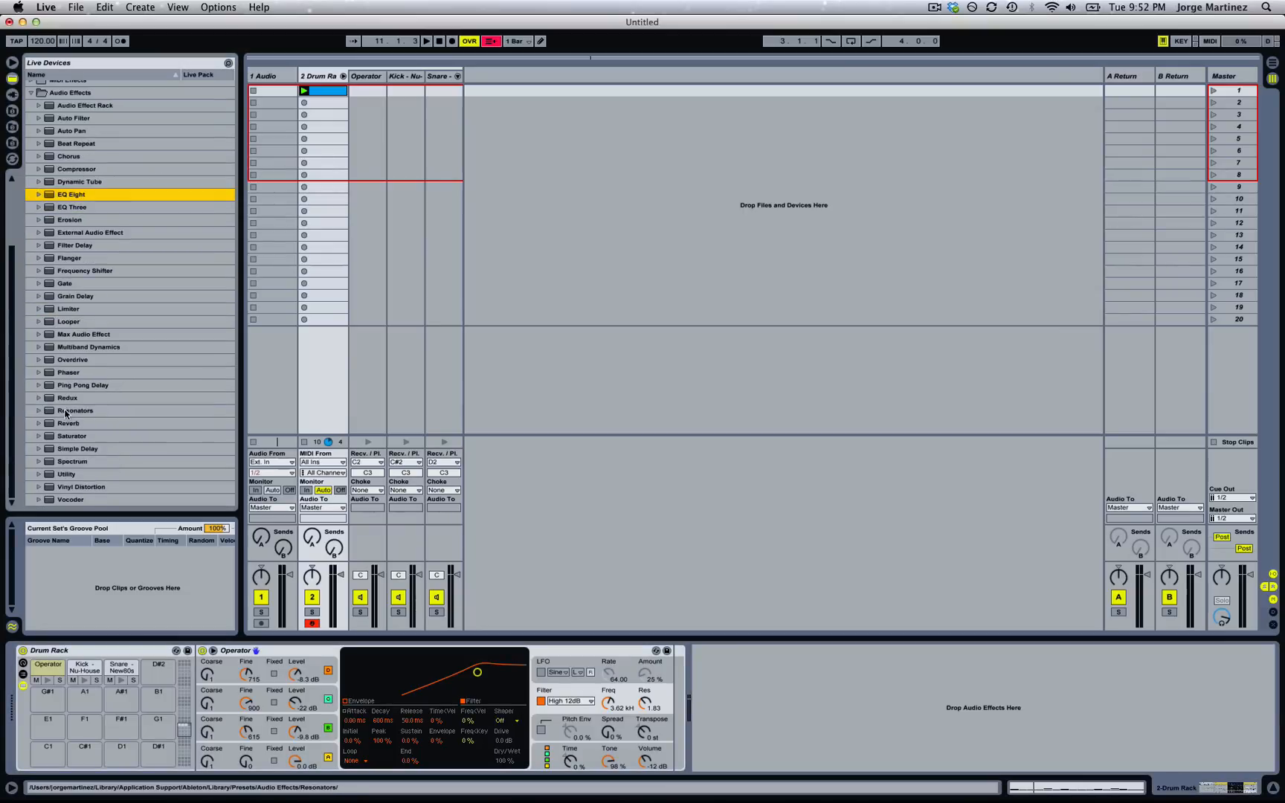
left_click_drag(58, 361, 710, 742)
key("space")
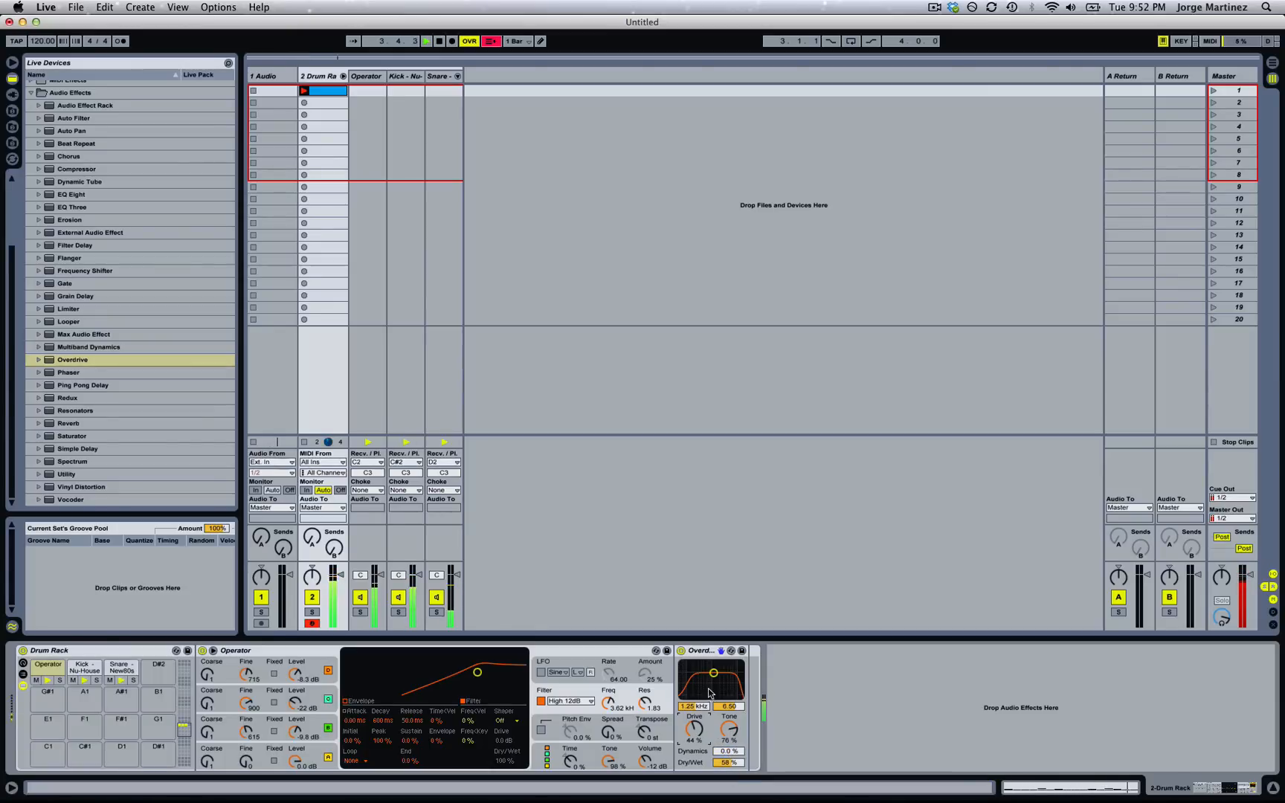
left_click_drag(709, 693, 719, 702)
During playback, adjust oscillator A's decay and B's level, raise D's decay to 60 s and C's level to -12 dB.
left_click(323, 755)
left_click_drag(378, 723, 378, 725)
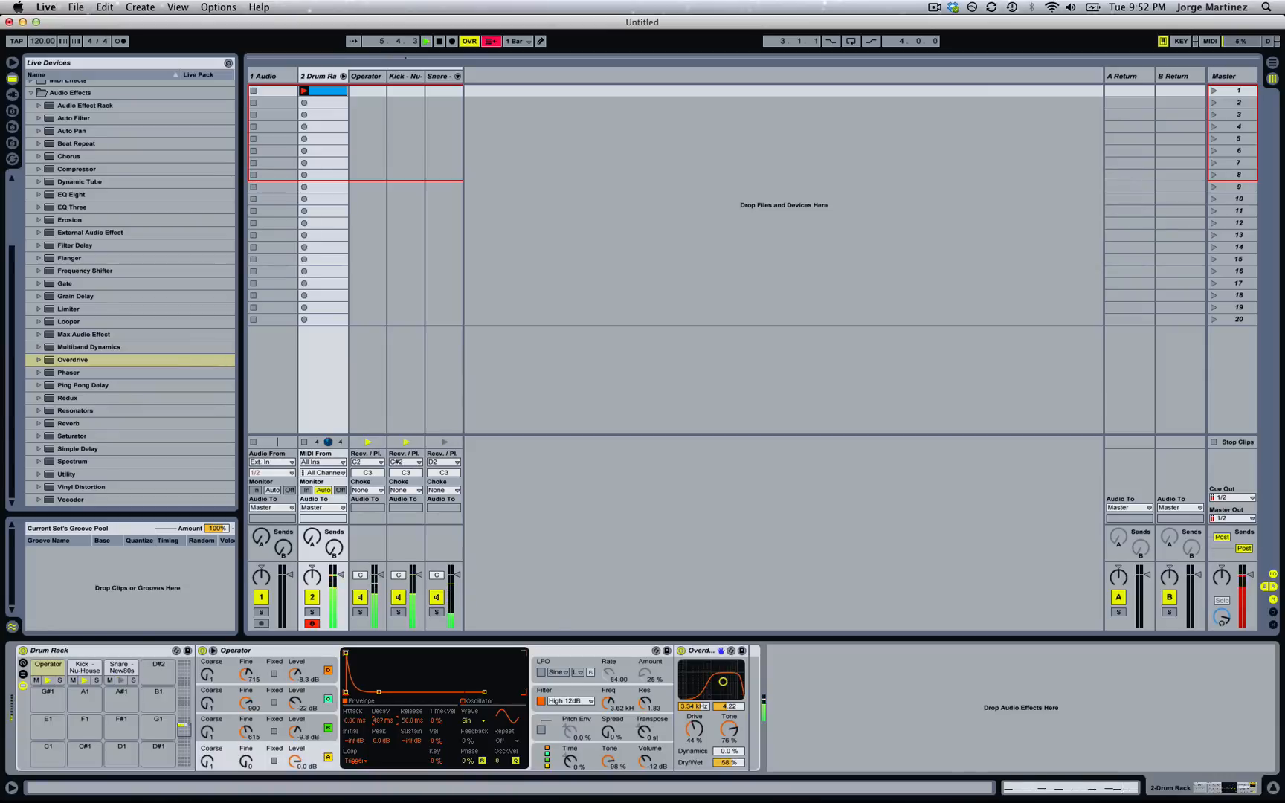
left_click_drag(298, 732, 298, 735)
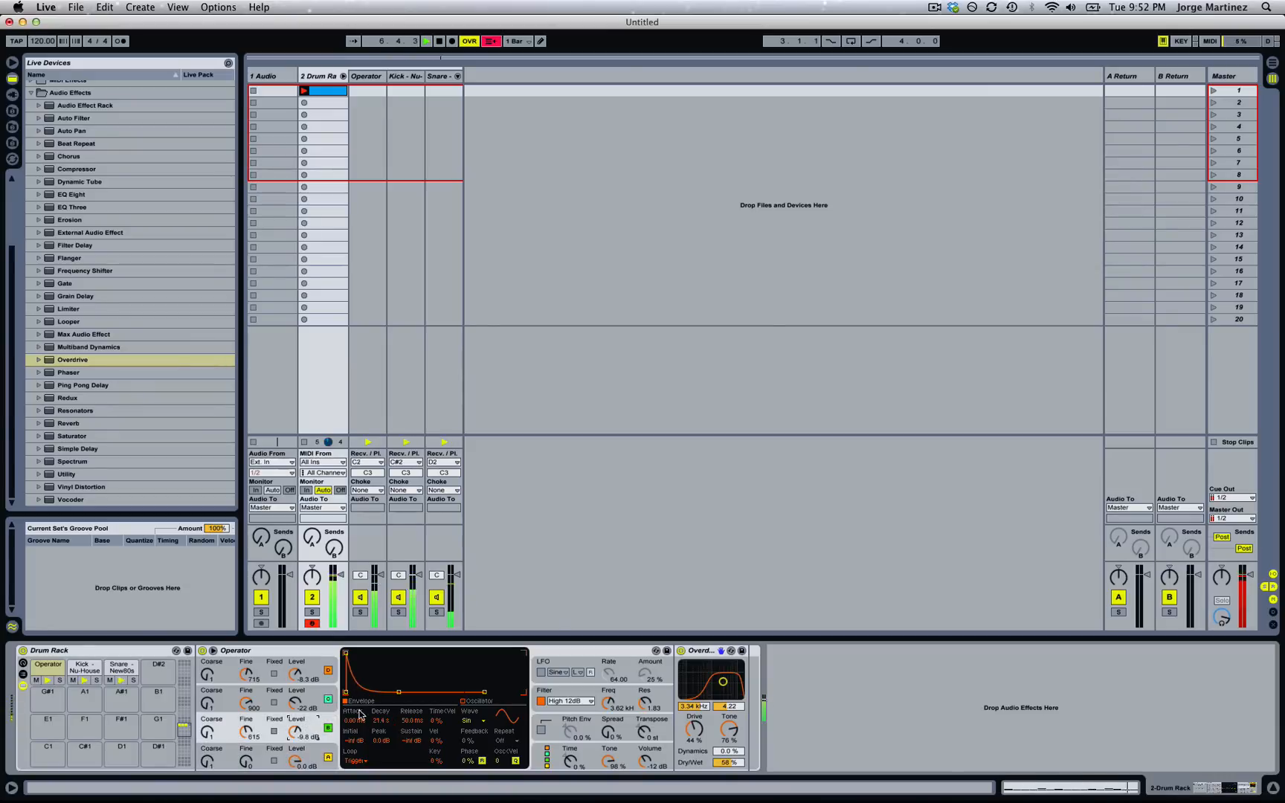
left_click(305, 703)
left_click(321, 671)
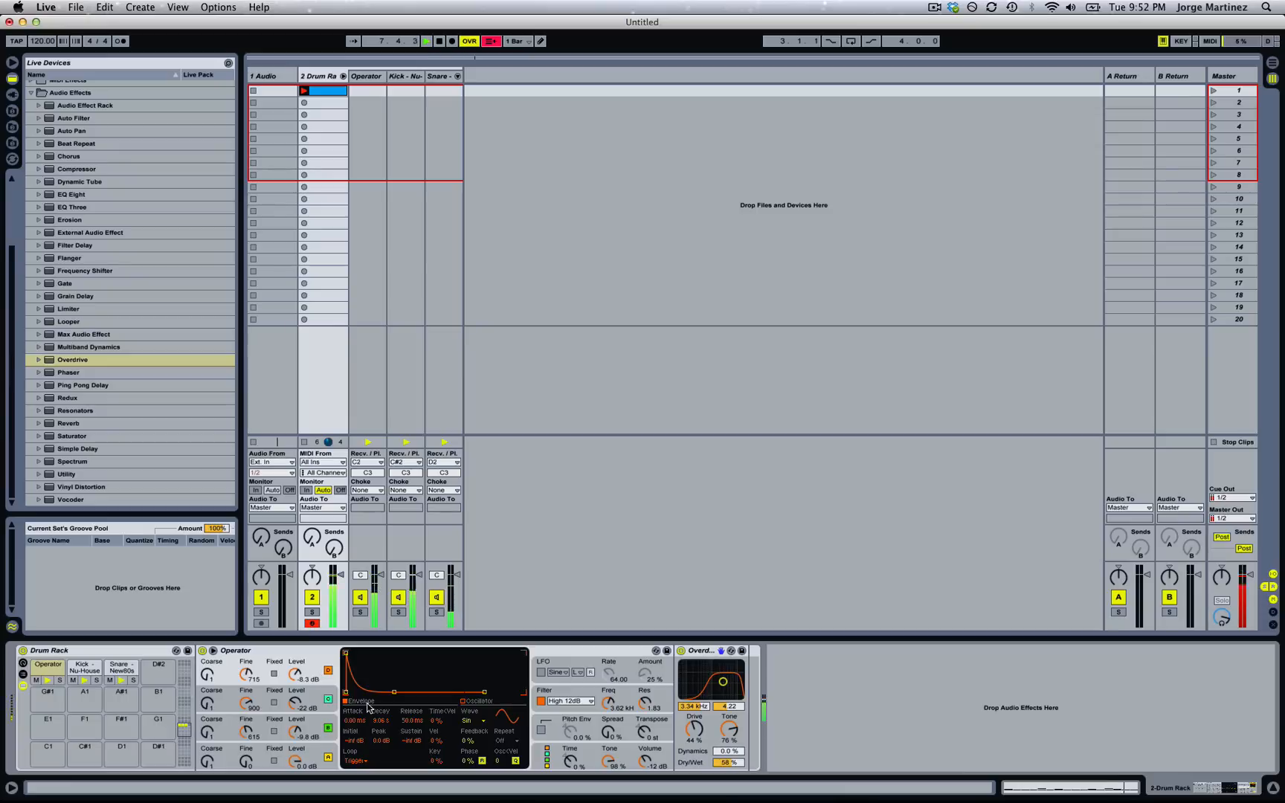
left_click_drag(378, 721, 378, 698)
left_click_drag(298, 710, 298, 688)
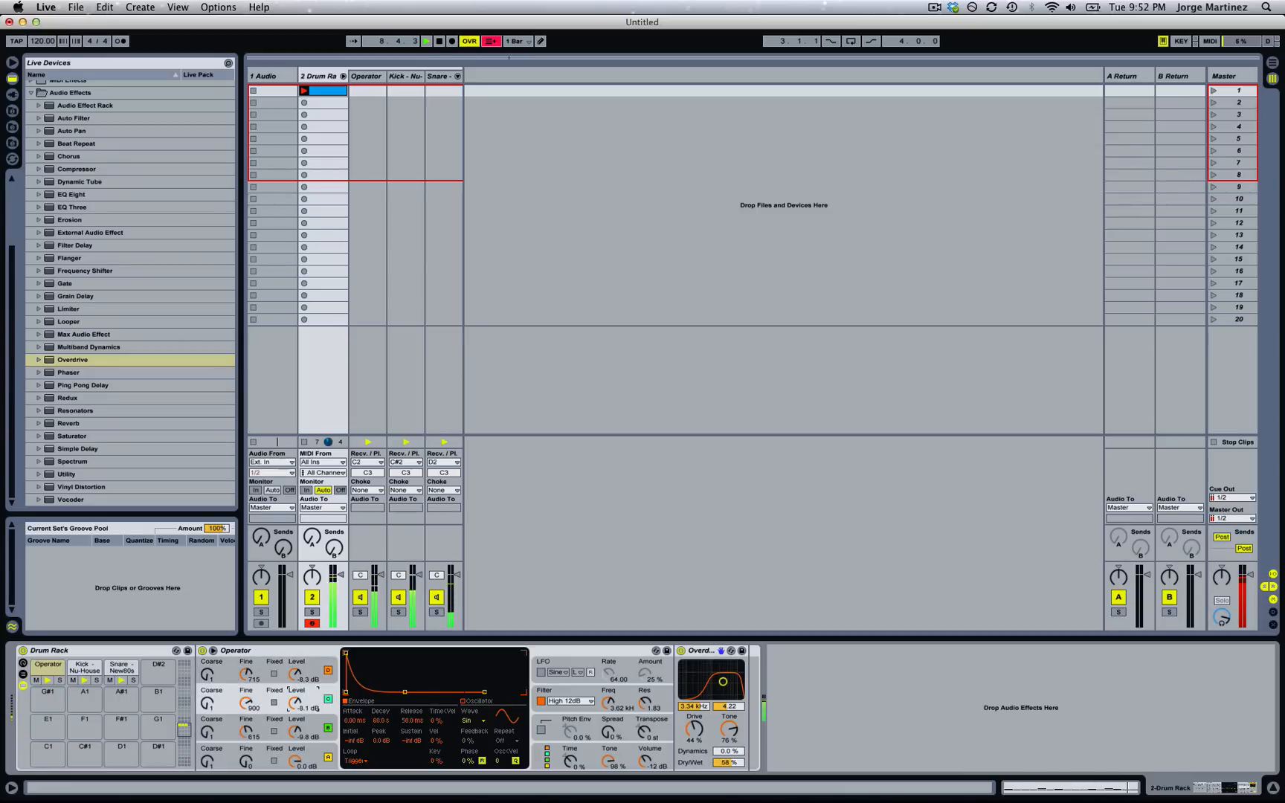
left_click(322, 746)
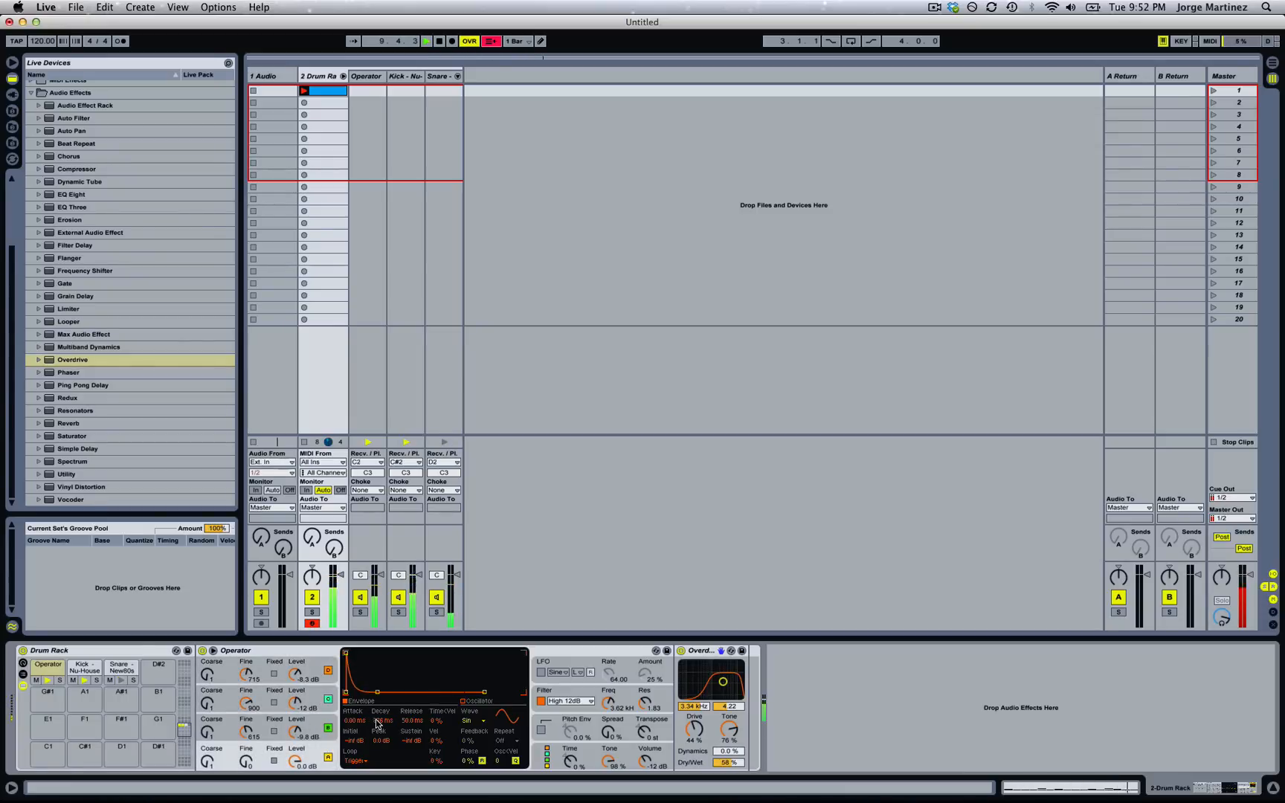
left_click_drag(378, 720, 357, 684)
On a 1/32 grid, shorten the clip's Operator note at 1.4.2 to a 32nd and duplicate it through the end of the bar.
double_click(331, 90)
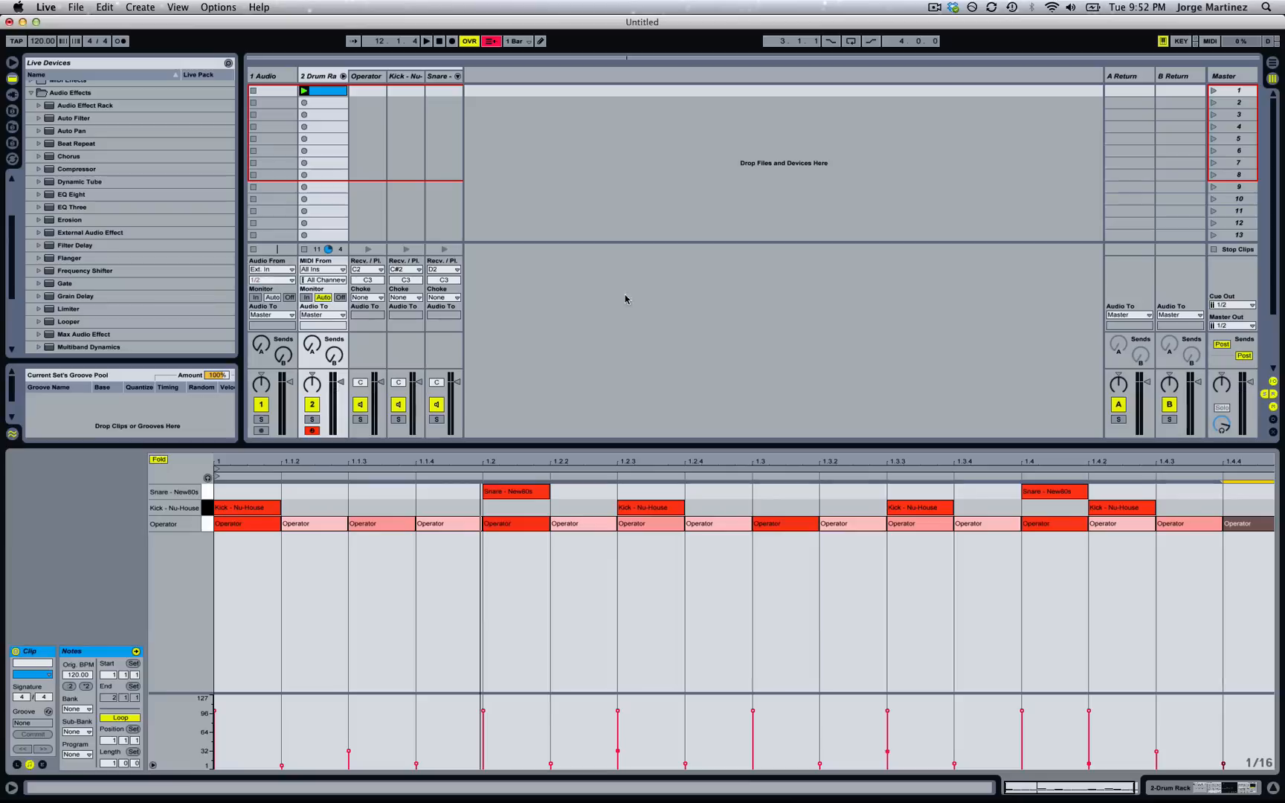
left_click(1140, 525)
key("super+1")
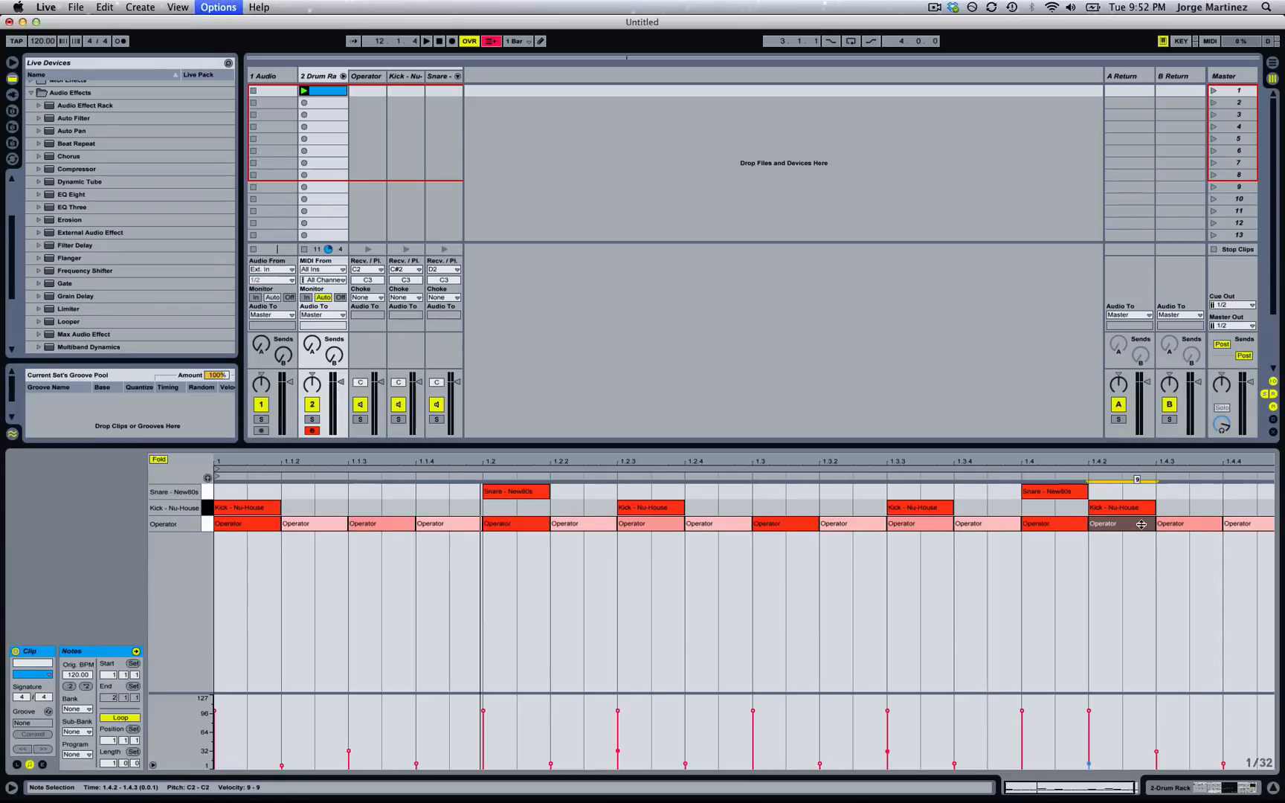
left_click_drag(1155, 524, 1126, 526)
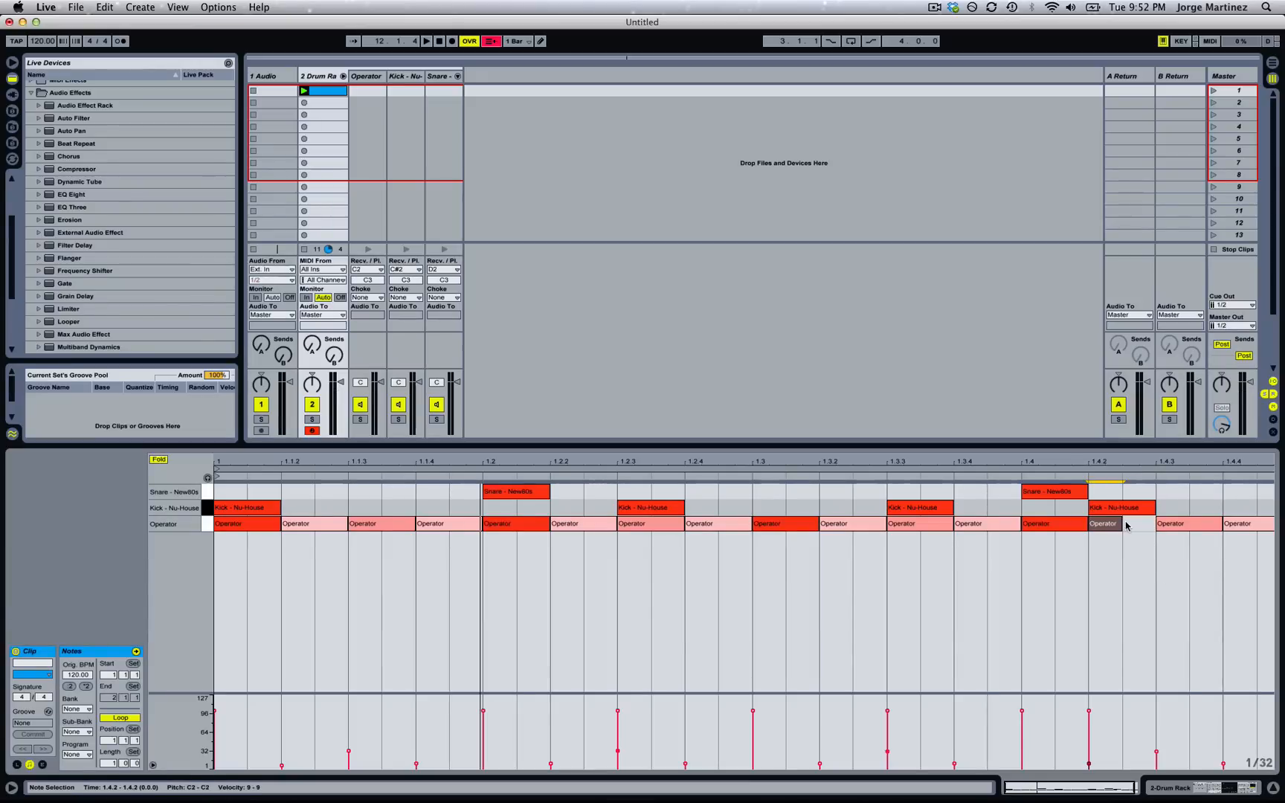
key("super+d")
key("super+d")
key("super+d")
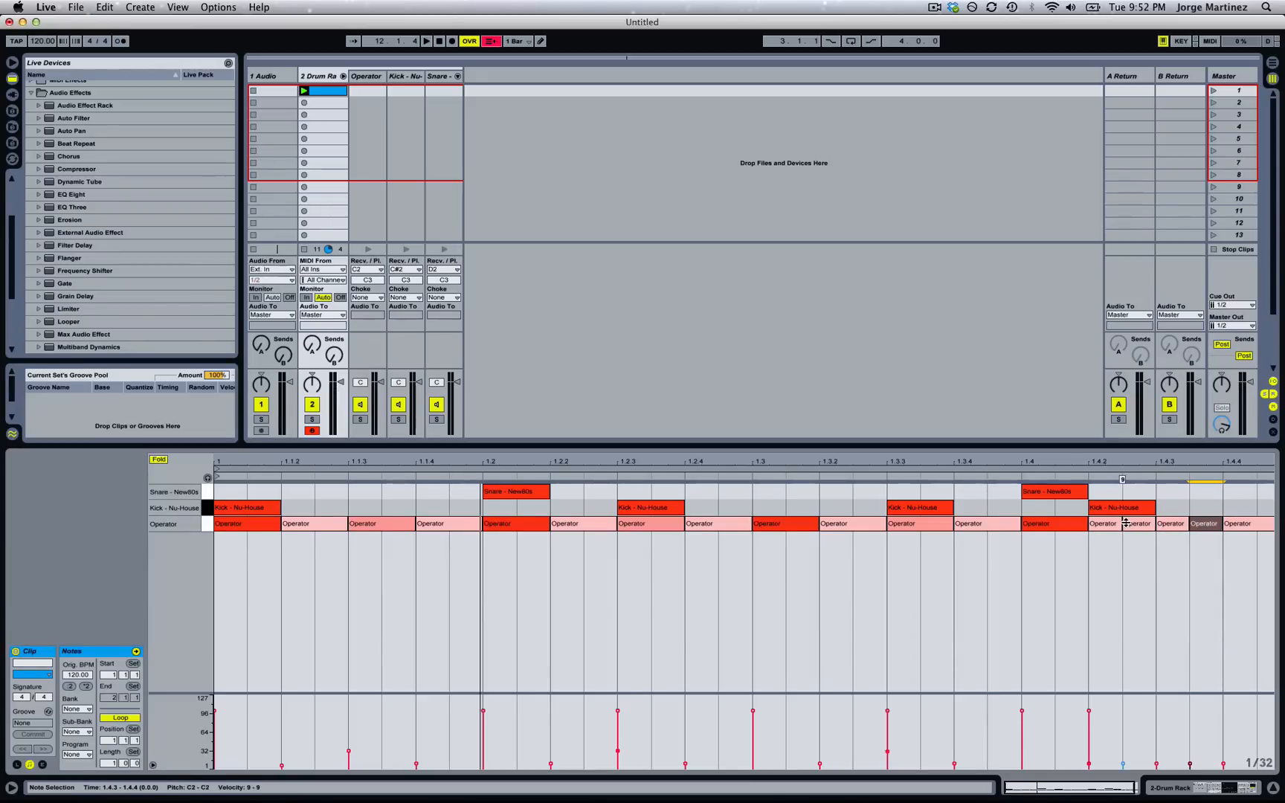
key("space")
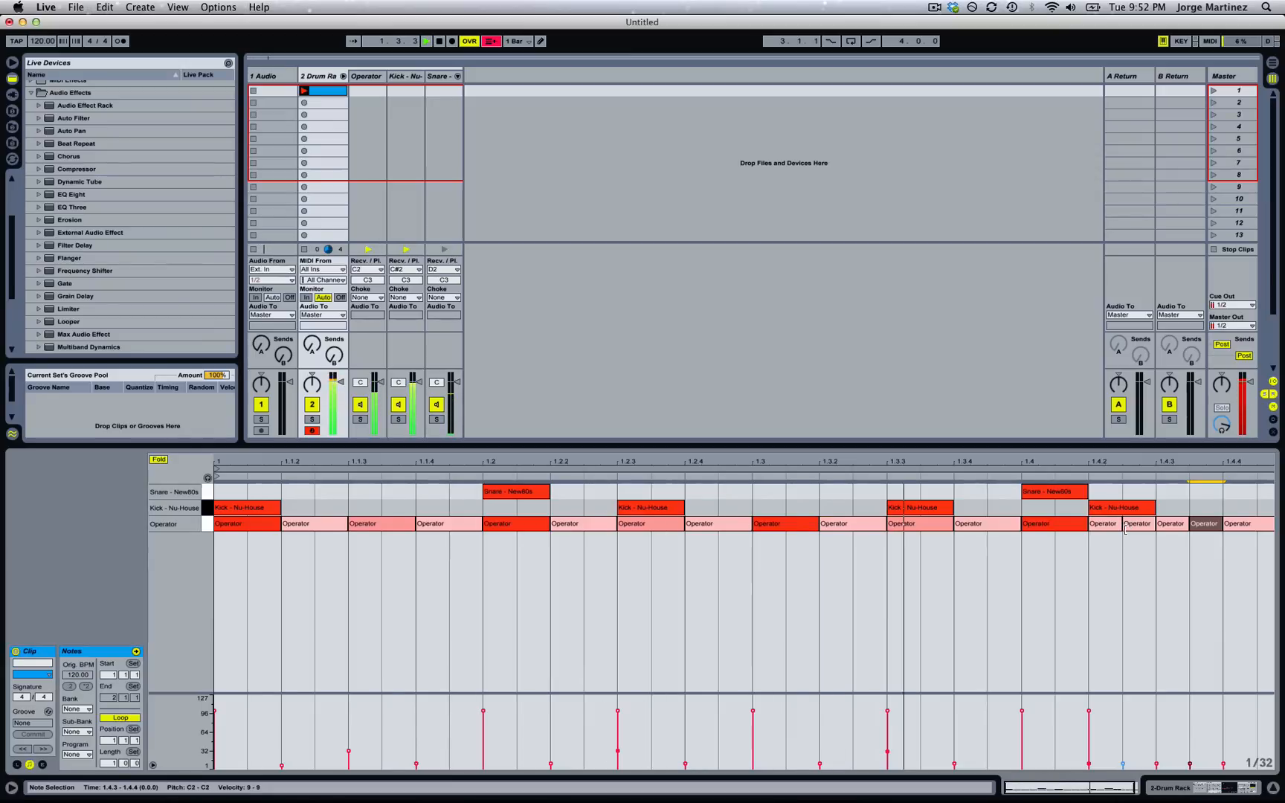
key("super+d")
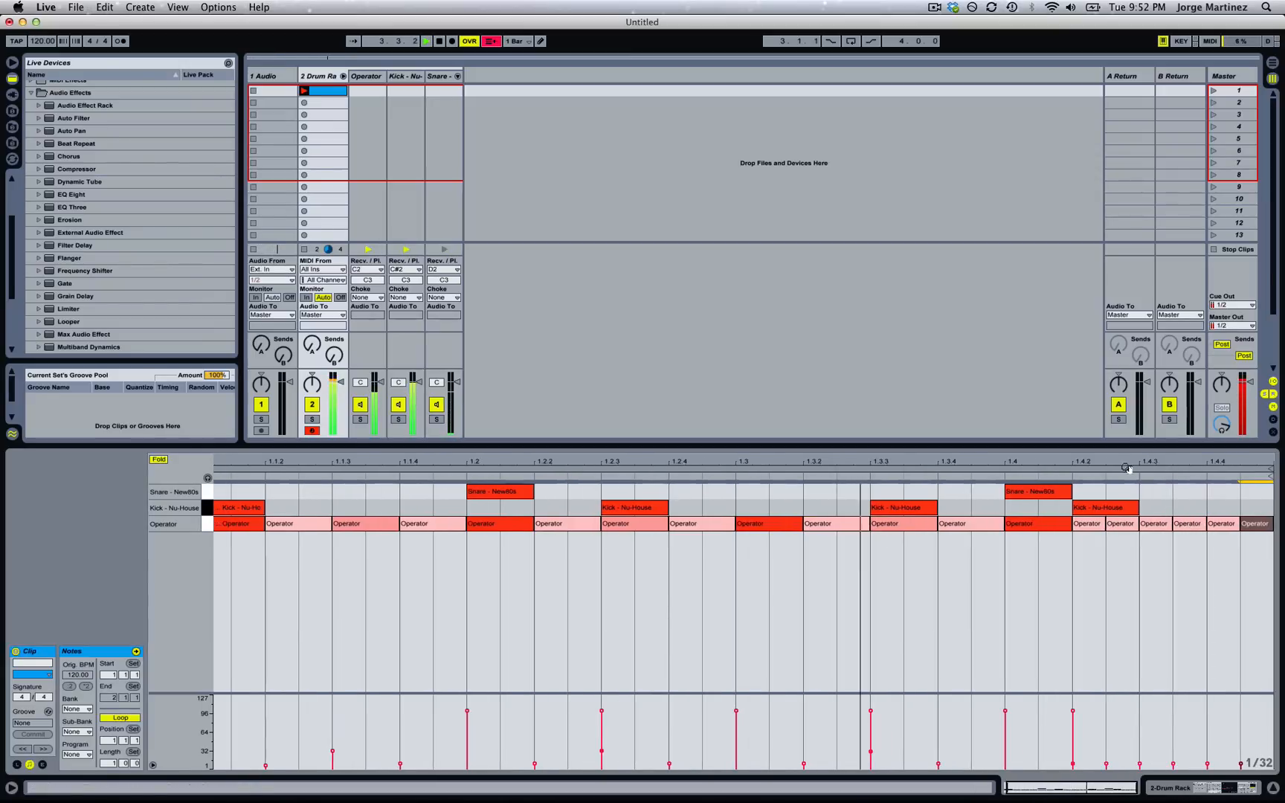
Return to Operator's settings, set oscillator A's attack to 0.00 ms and adjust its decay, auditioning the result.
key("shift+Tab")
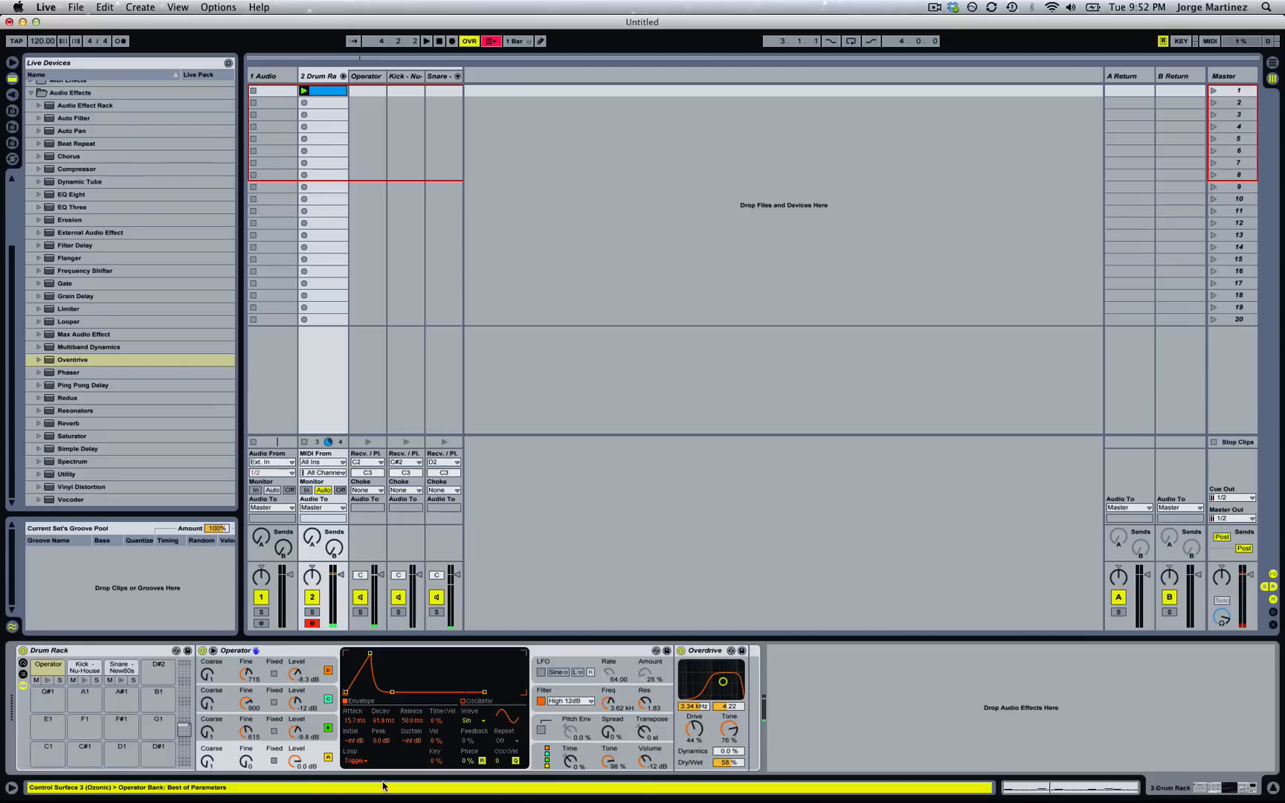
left_click_drag(353, 720, 375, 702)
key("space")
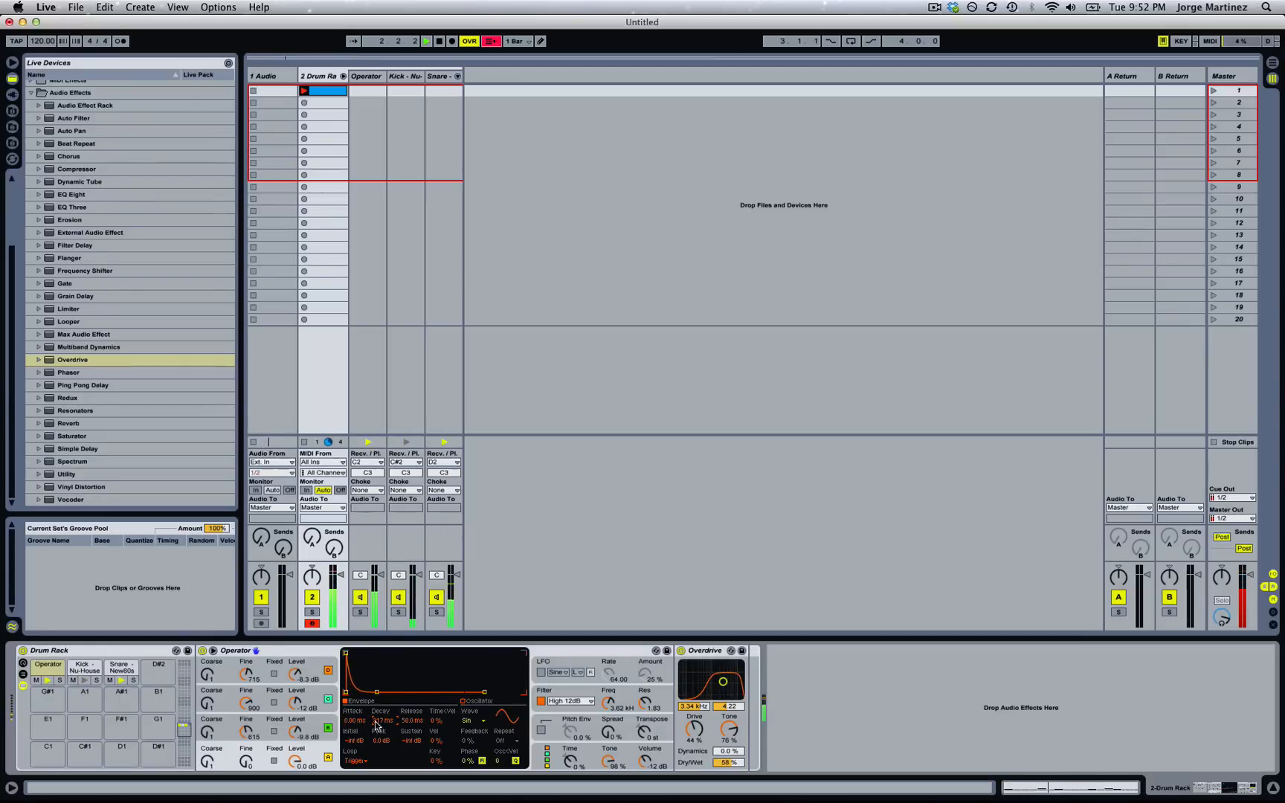
key("space")
Raise Operator's filter envelope amount during playback and set the filter envelope's loop mode to Trigger.
left_click(551, 697)
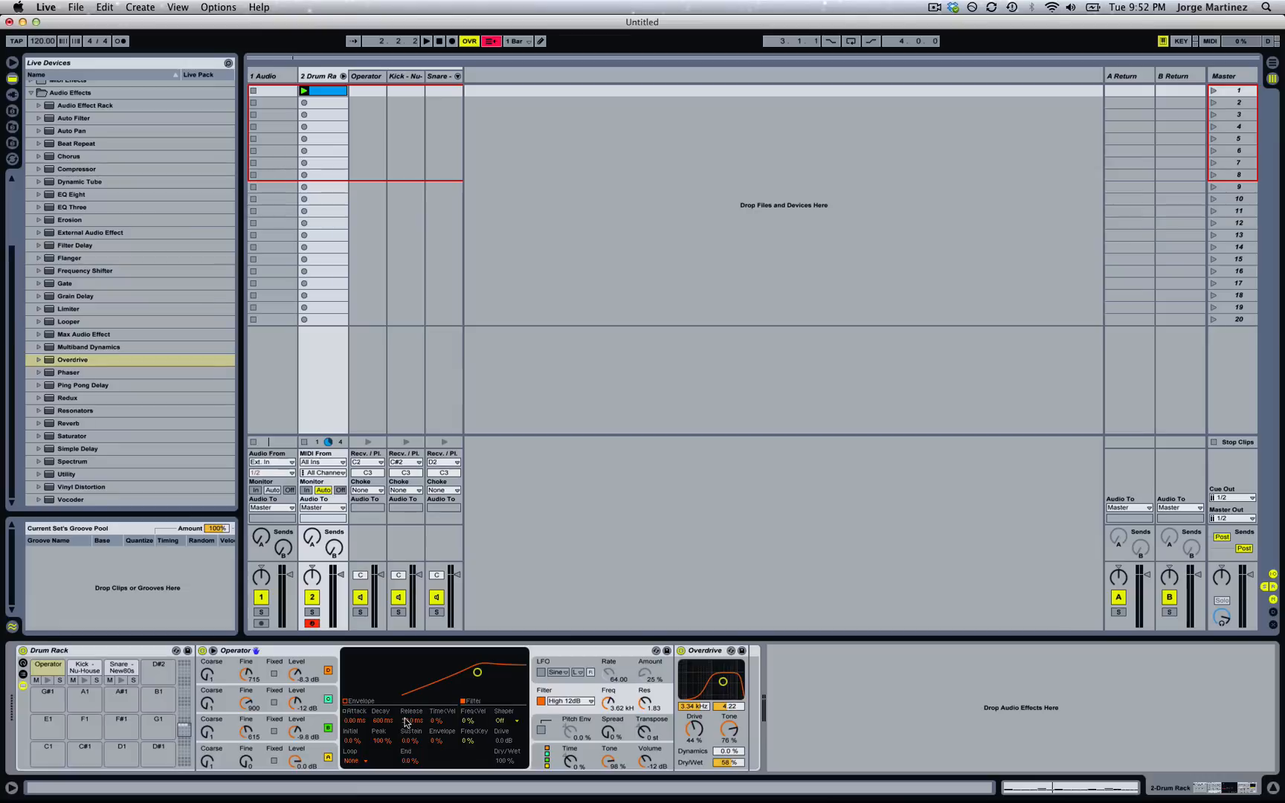
key("space")
left_click_drag(435, 742, 435, 729)
left_click(353, 761)
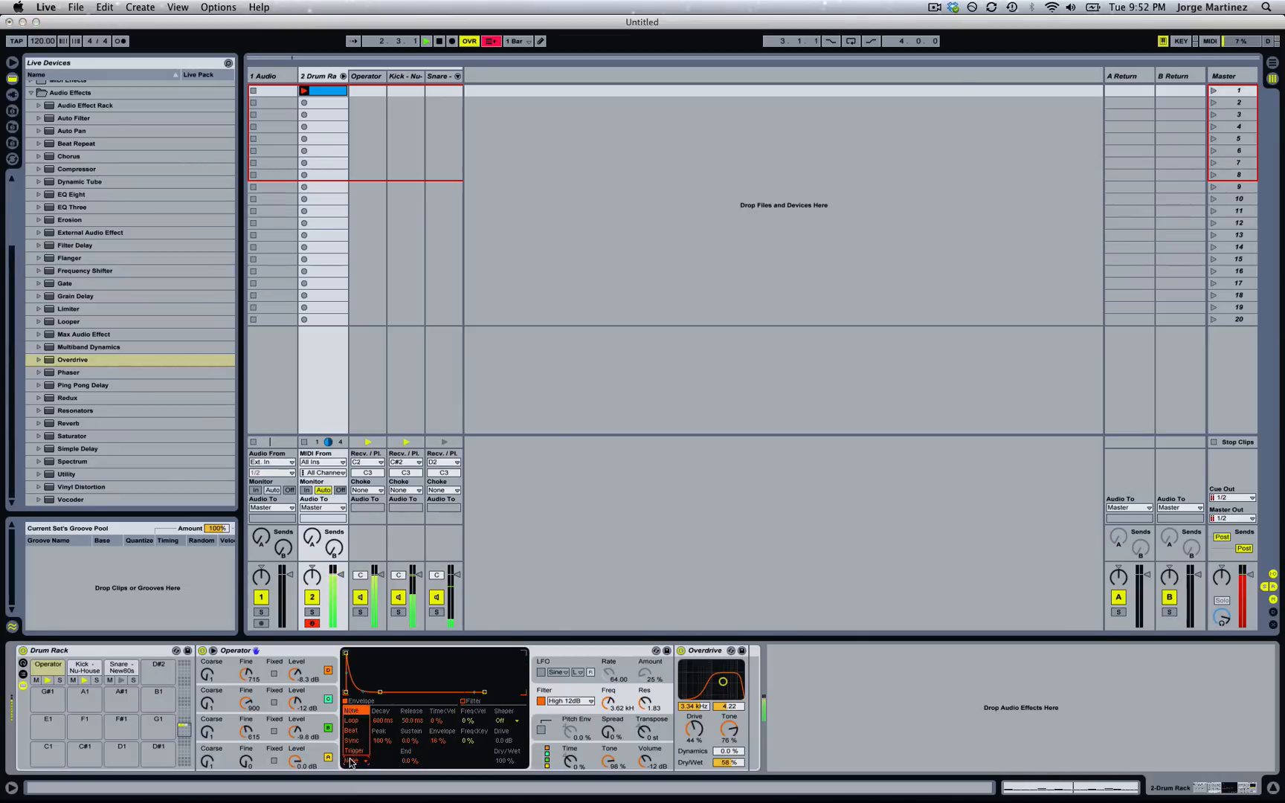
left_click(354, 760)
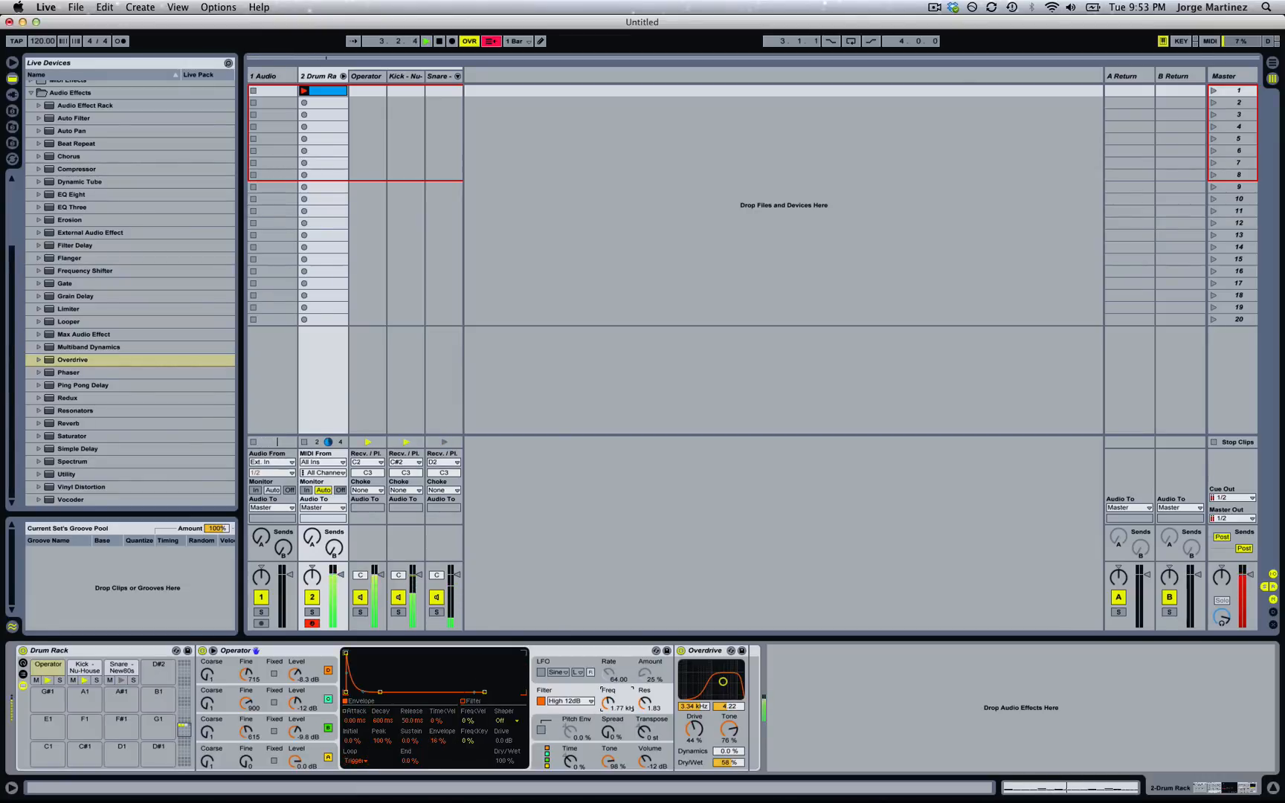
During playback, set Operator's filter frequency to 2.89 kHz and slightly adjust oscillator A's decay.
left_click_drag(608, 702, 608, 724)
key("space")
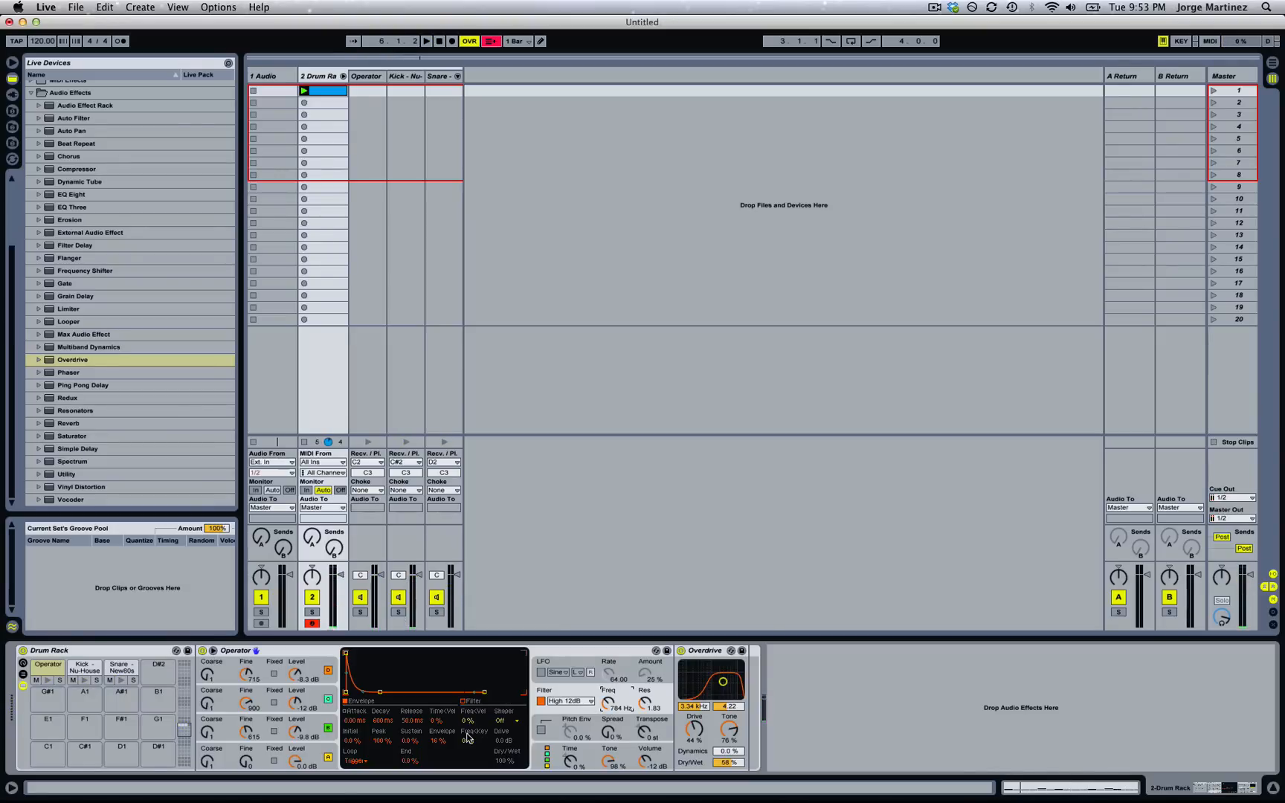
key("space")
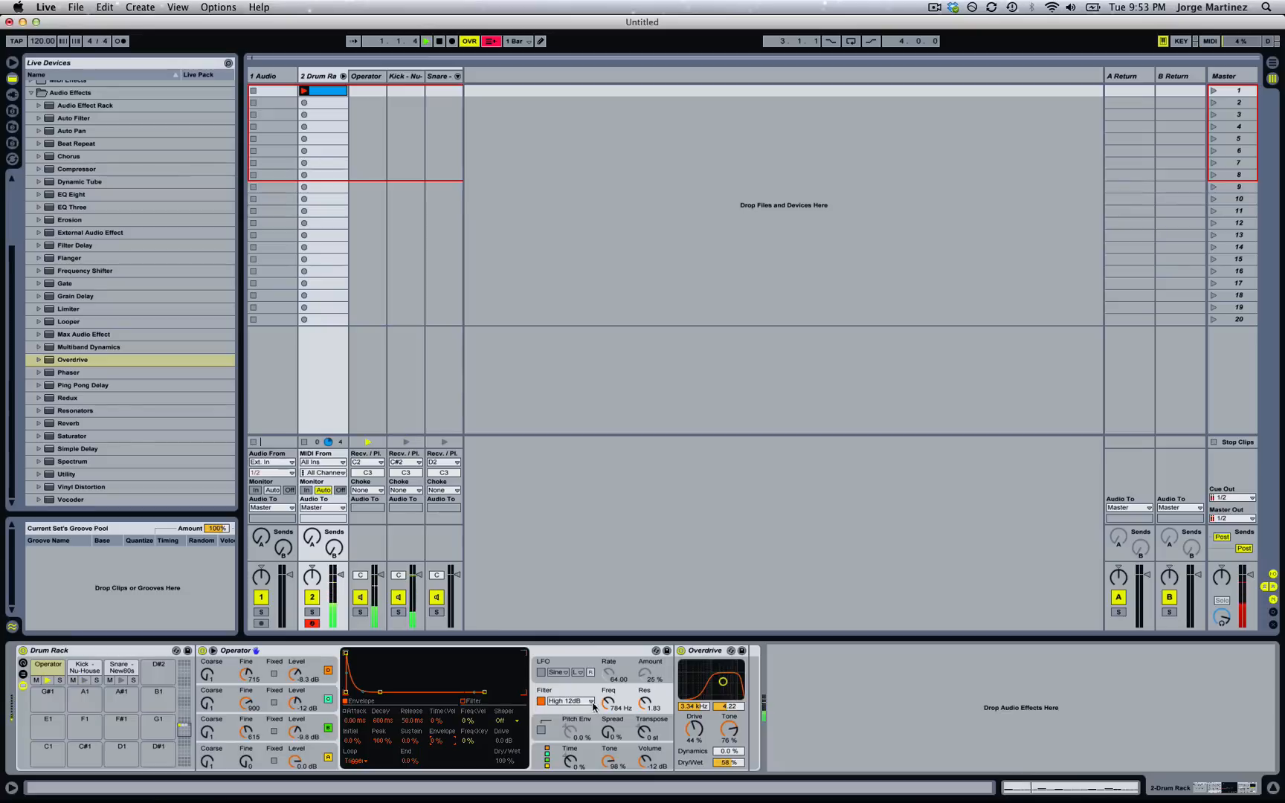
left_click_drag(608, 702, 608, 699)
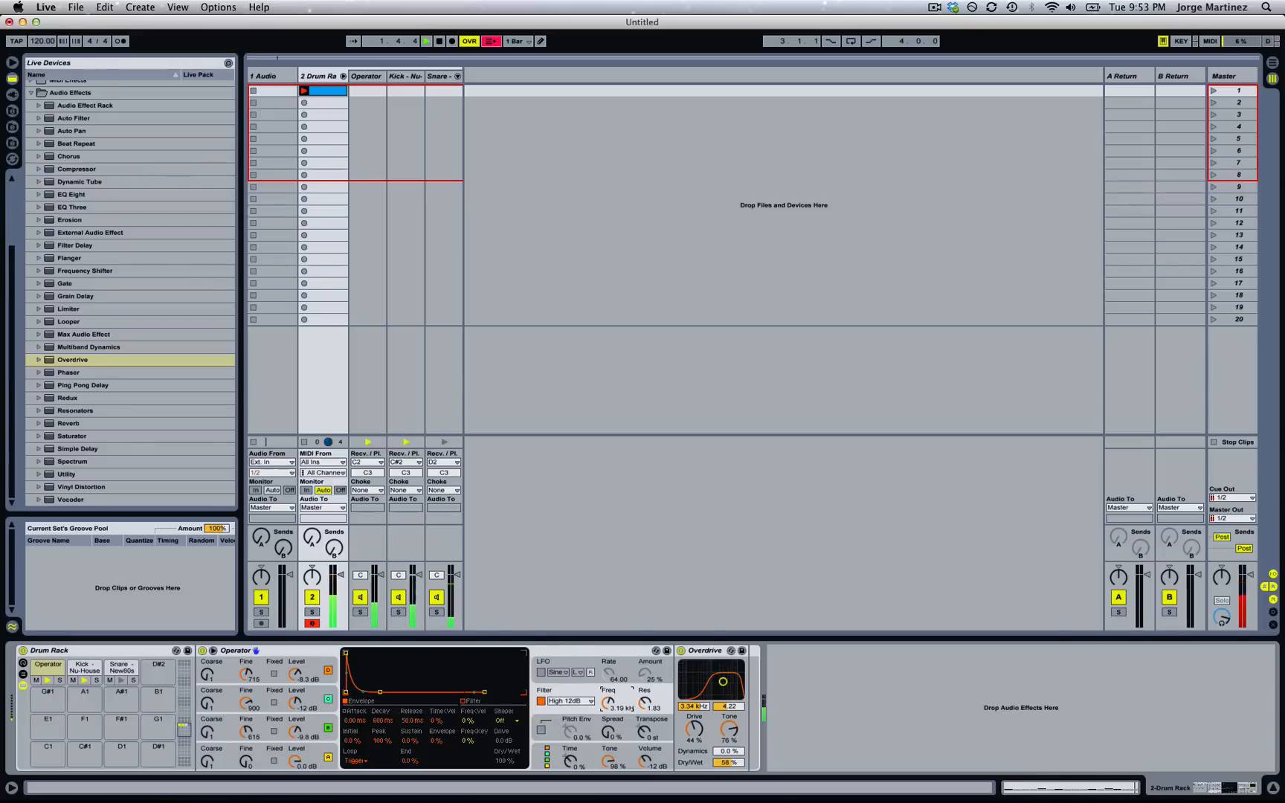
left_click(313, 749)
mouse_move(376, 722)
left_mouse_down()
mouse_move(376, 732)
mouse_move(377, 720)
left_mouse_up()
key("space")
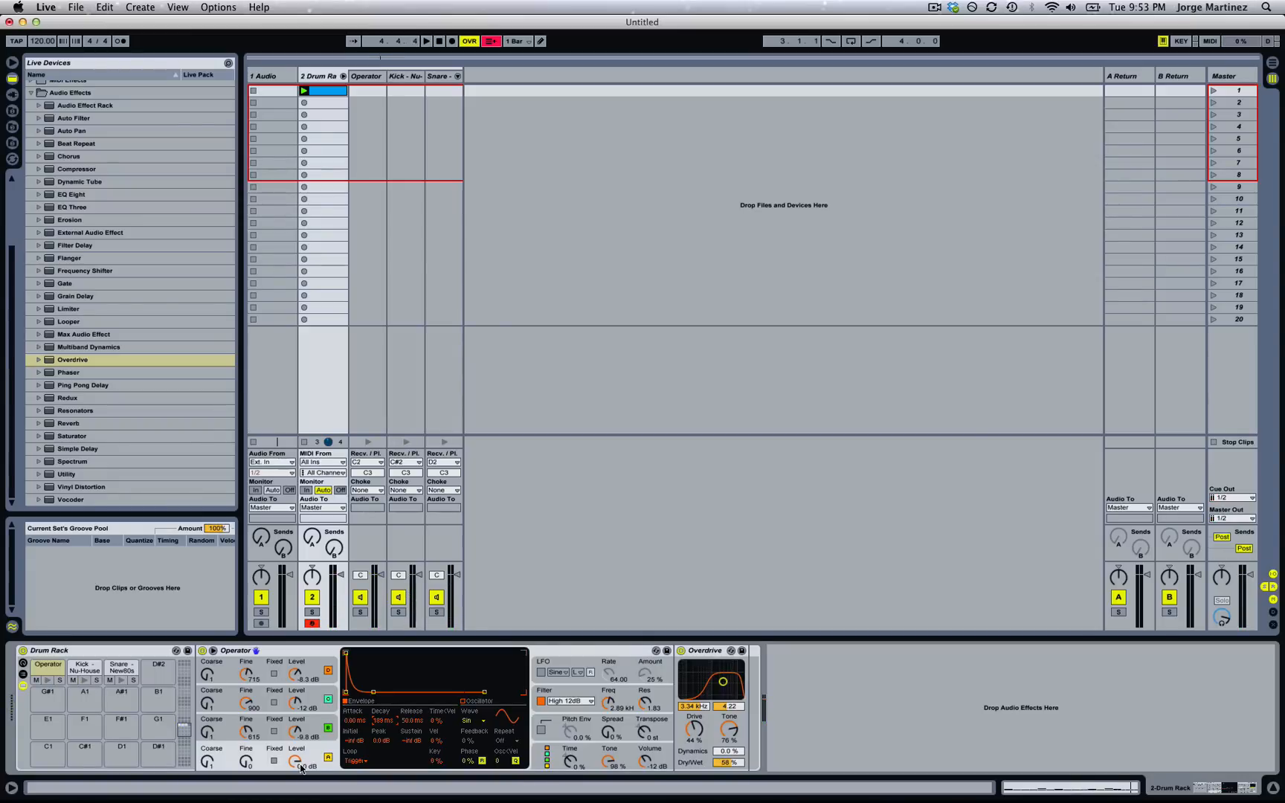
Switch off oscillators B, C and D, then lengthen oscillator A's decay during playback.
left_click(327, 728)
left_click(328, 699)
left_click(328, 670)
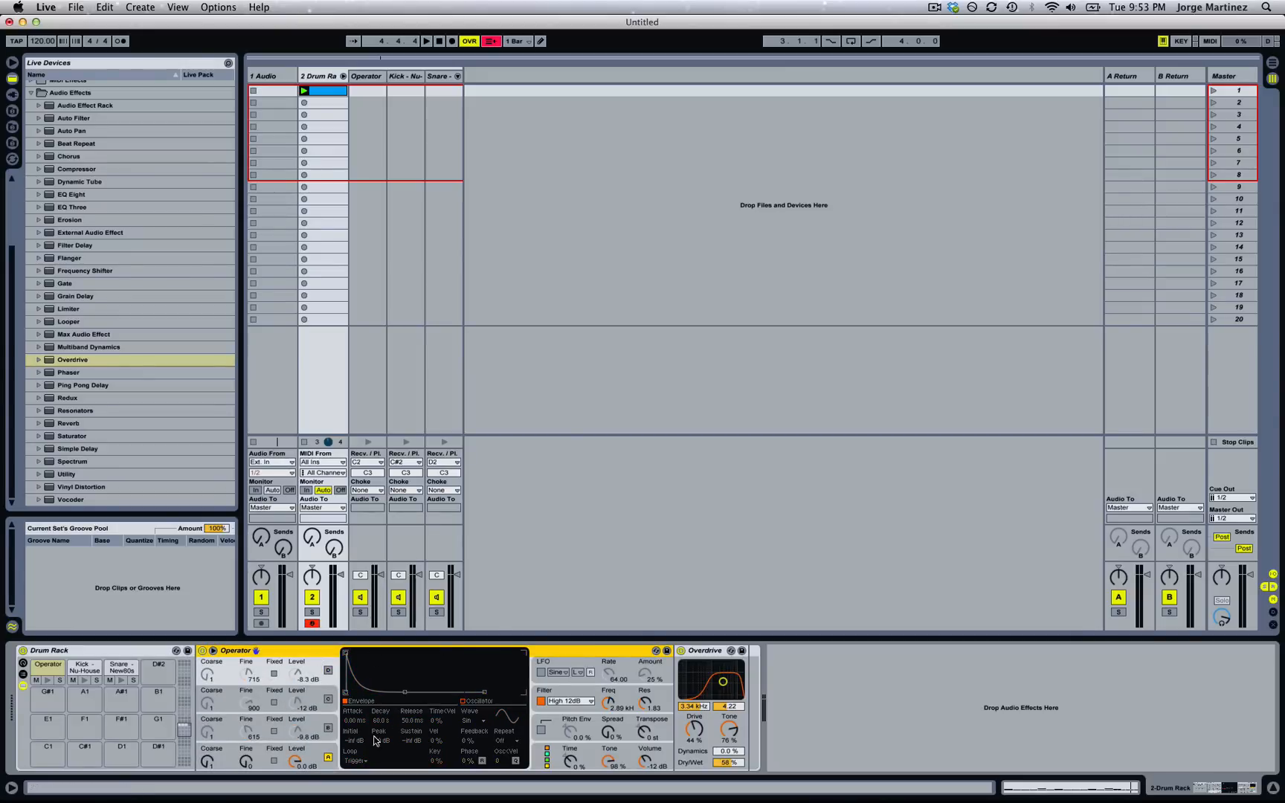
left_click(326, 751)
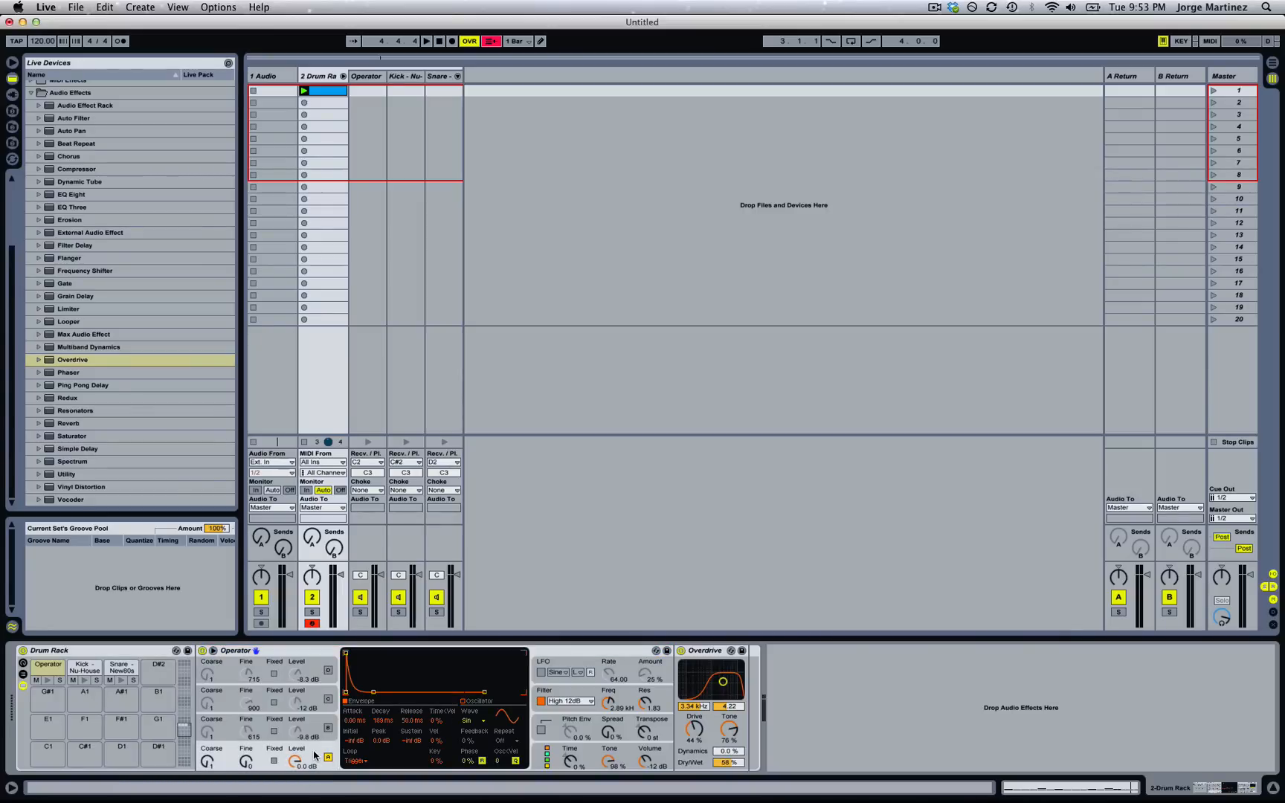
key("space")
left_click_drag(383, 718, 380, 660)
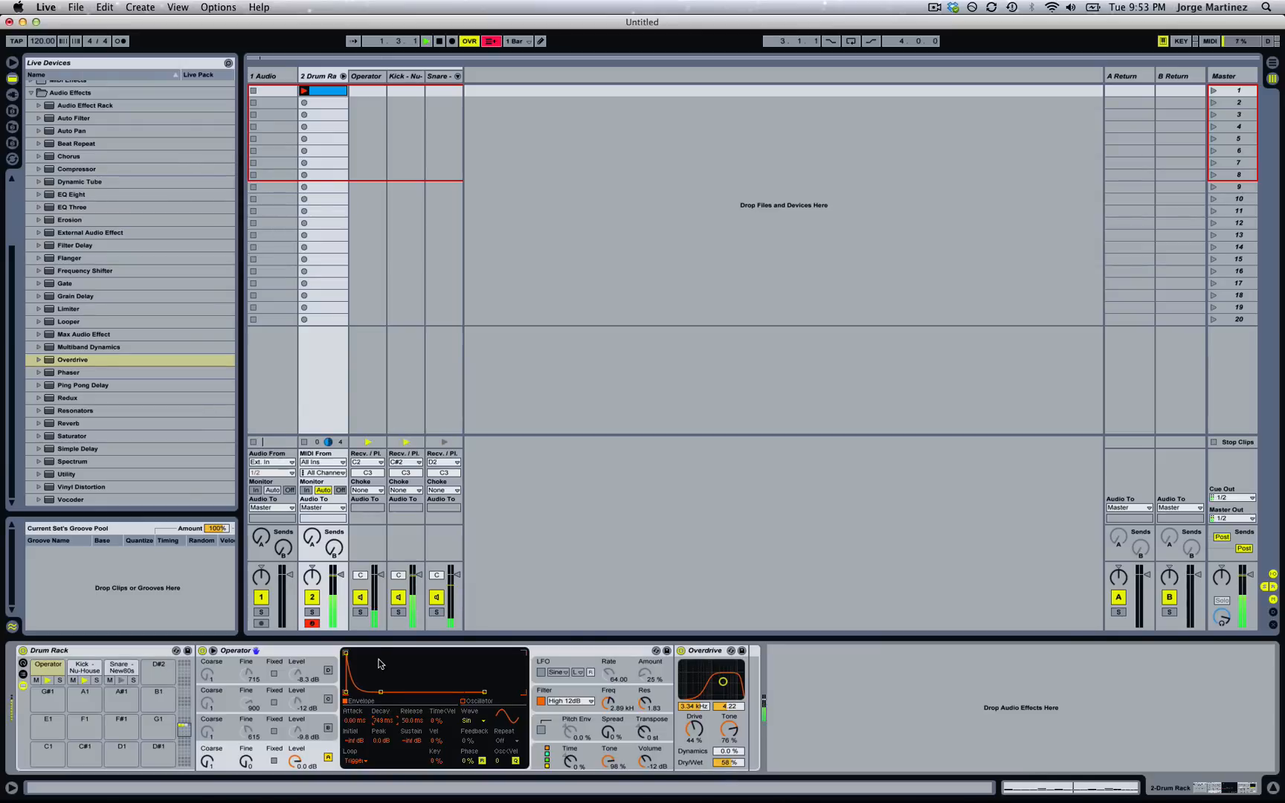
Create a clip in the drum track's second slot, add Operator notes at 1.1.1 and 1.3, and launch it.
double_click(322, 103)
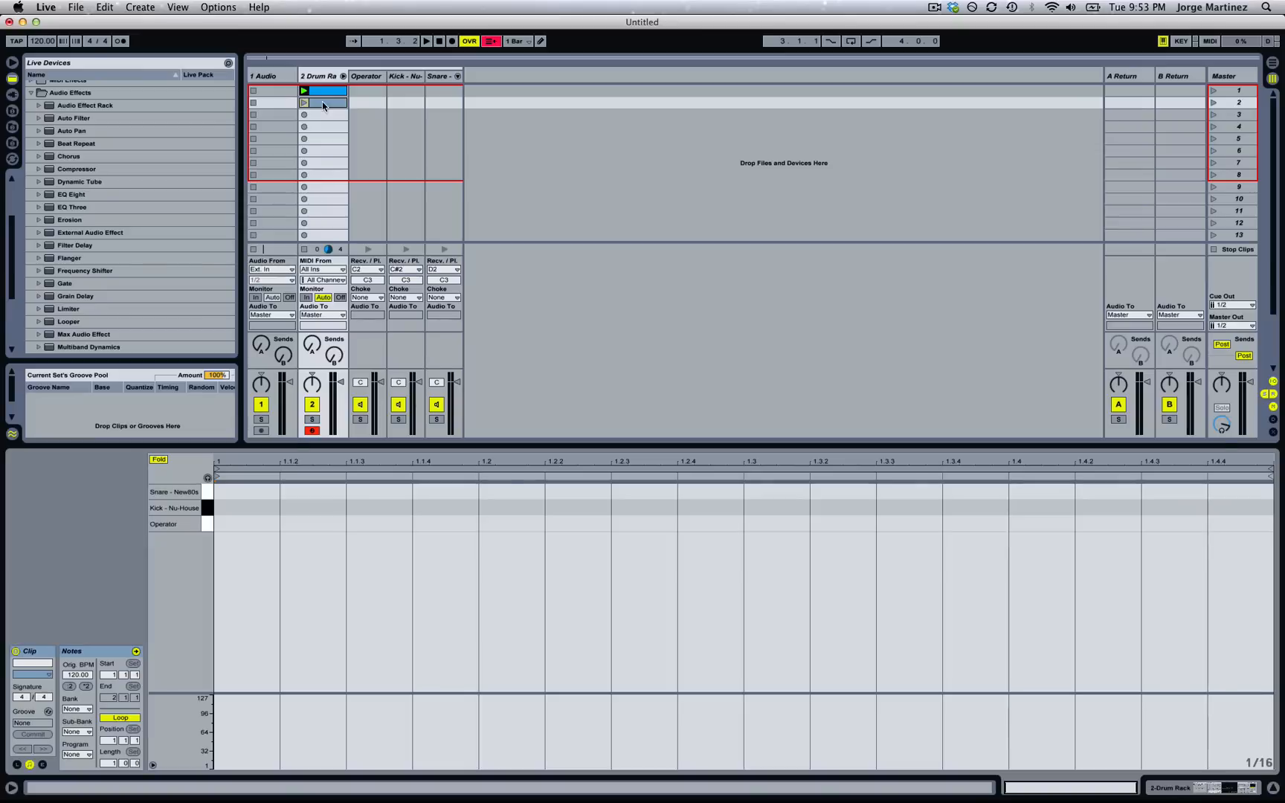
double_click(235, 524)
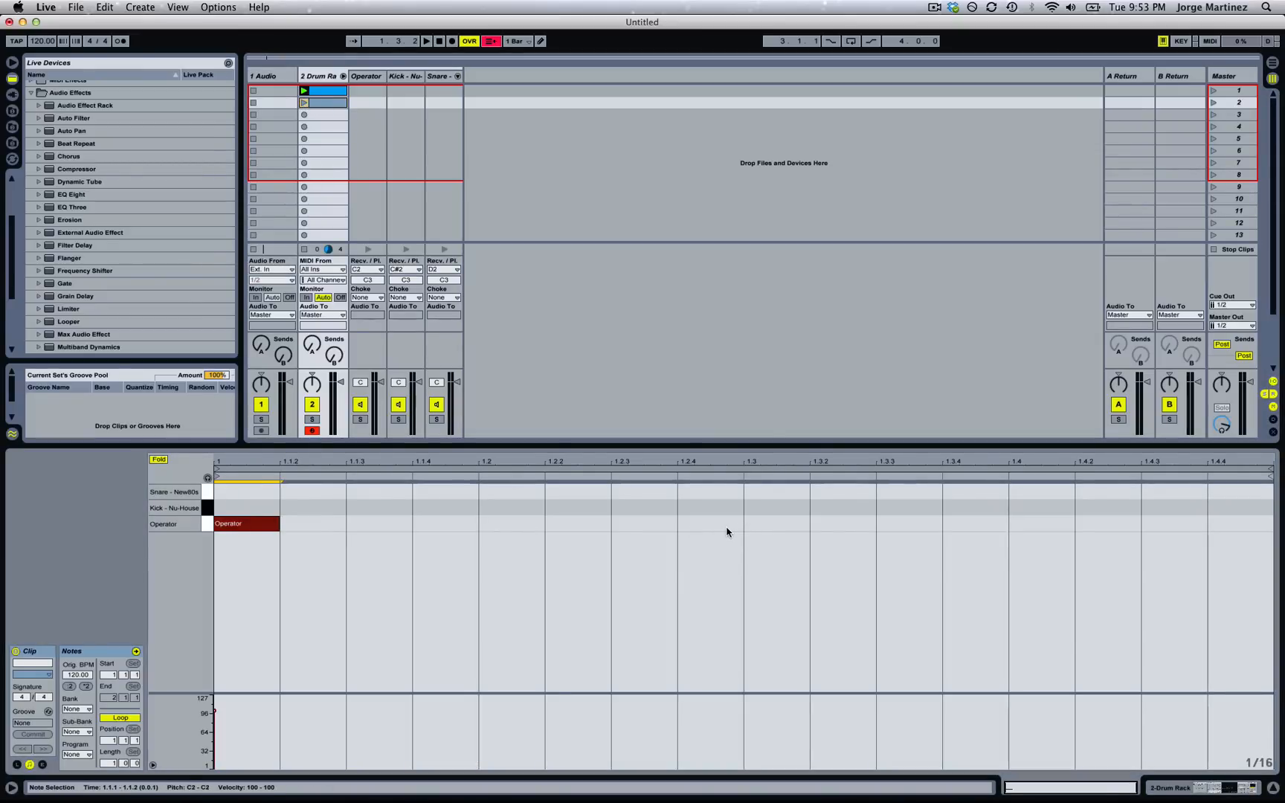
double_click(763, 524)
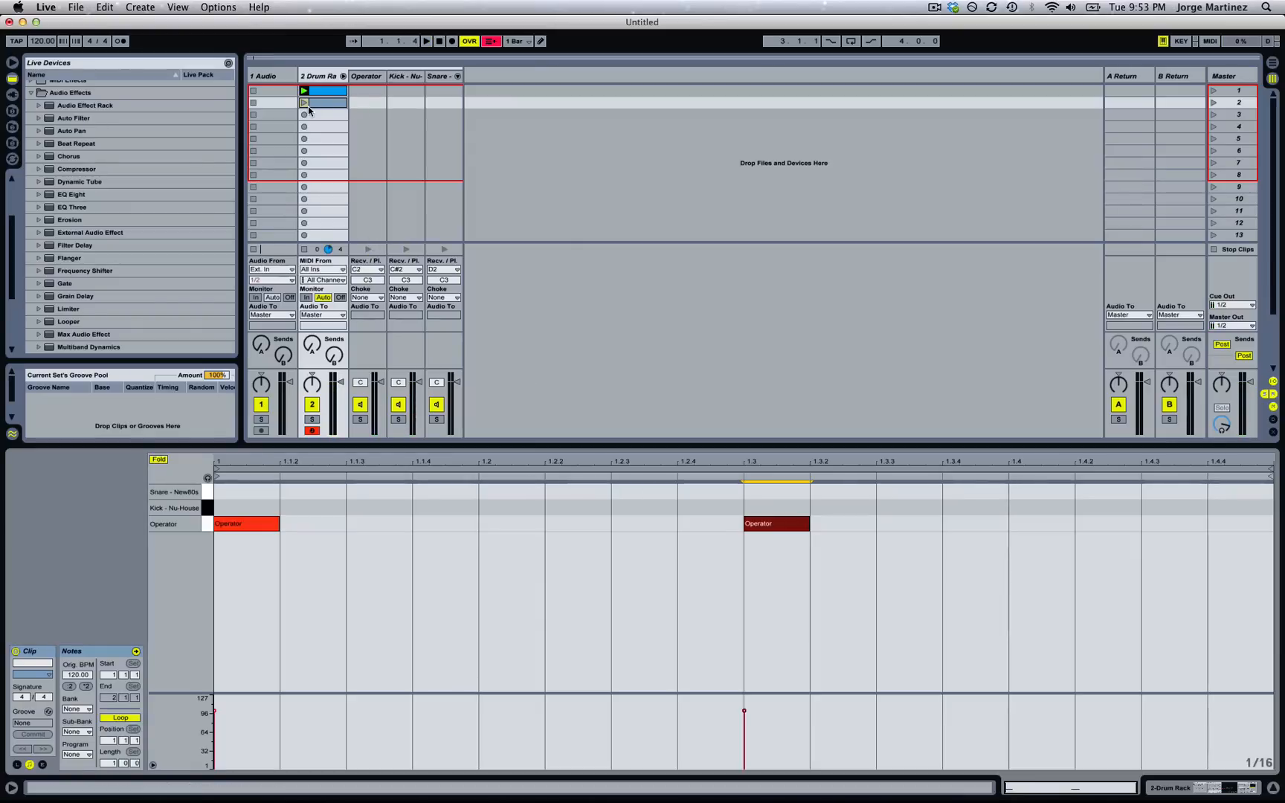
left_click(323, 105)
key("Delete")
left_click(303, 103)
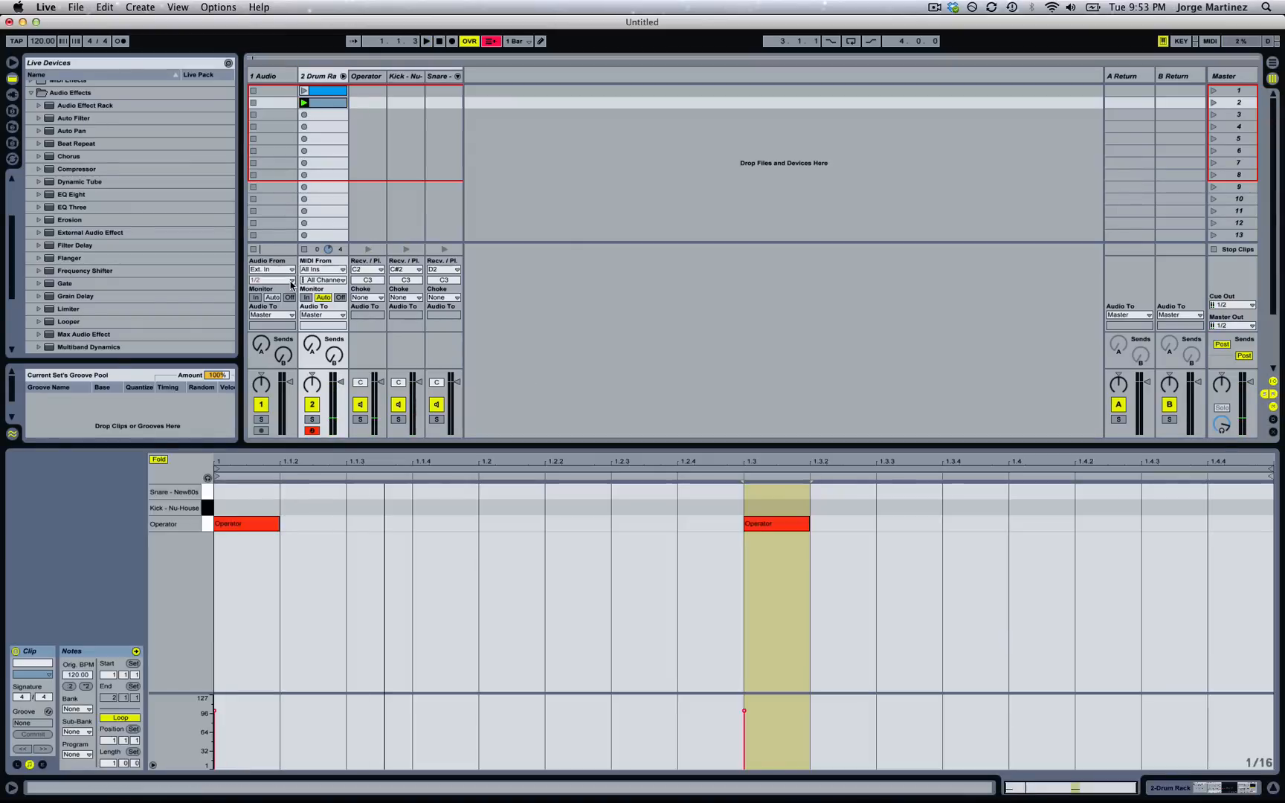
Switch off Operator's filter and lengthen oscillator A's decay to 4.96 s.
key("shift+Tab")
left_click(572, 699)
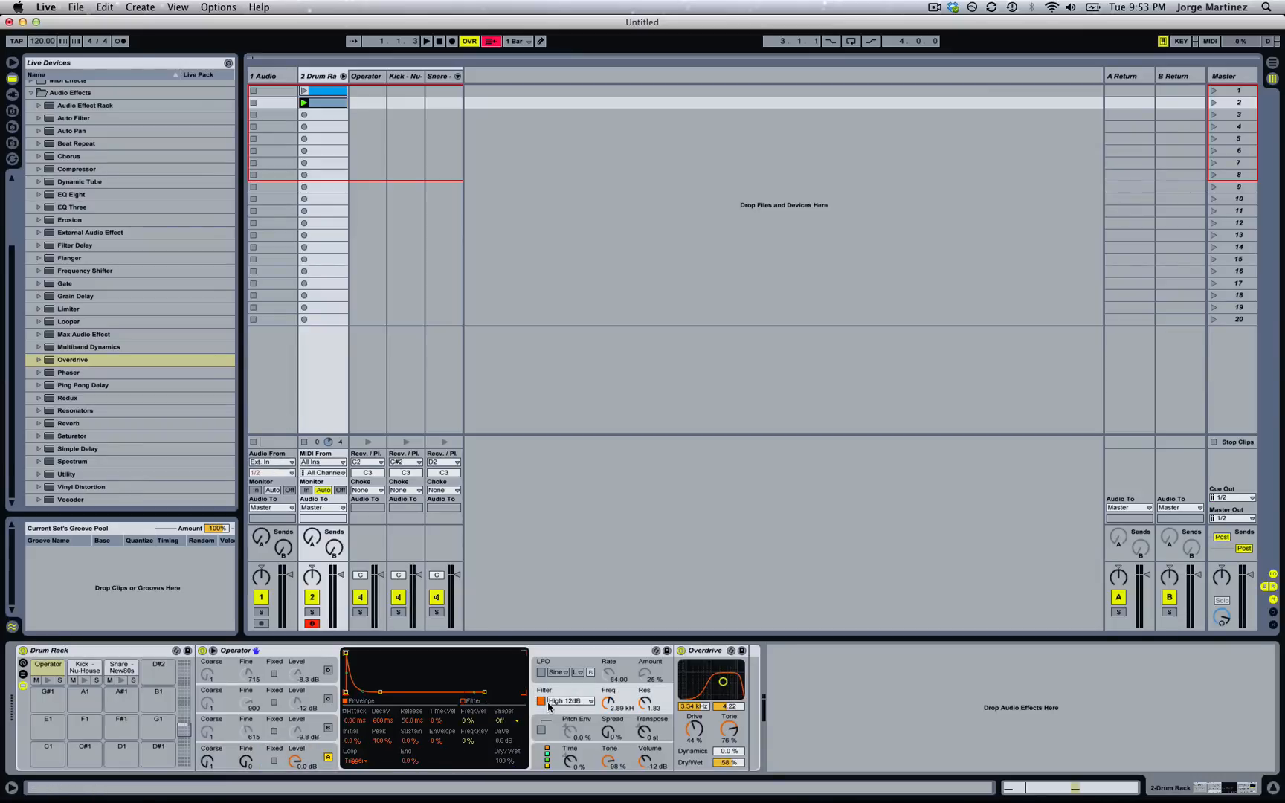
left_click(313, 752)
left_click_drag(378, 721, 378, 691)
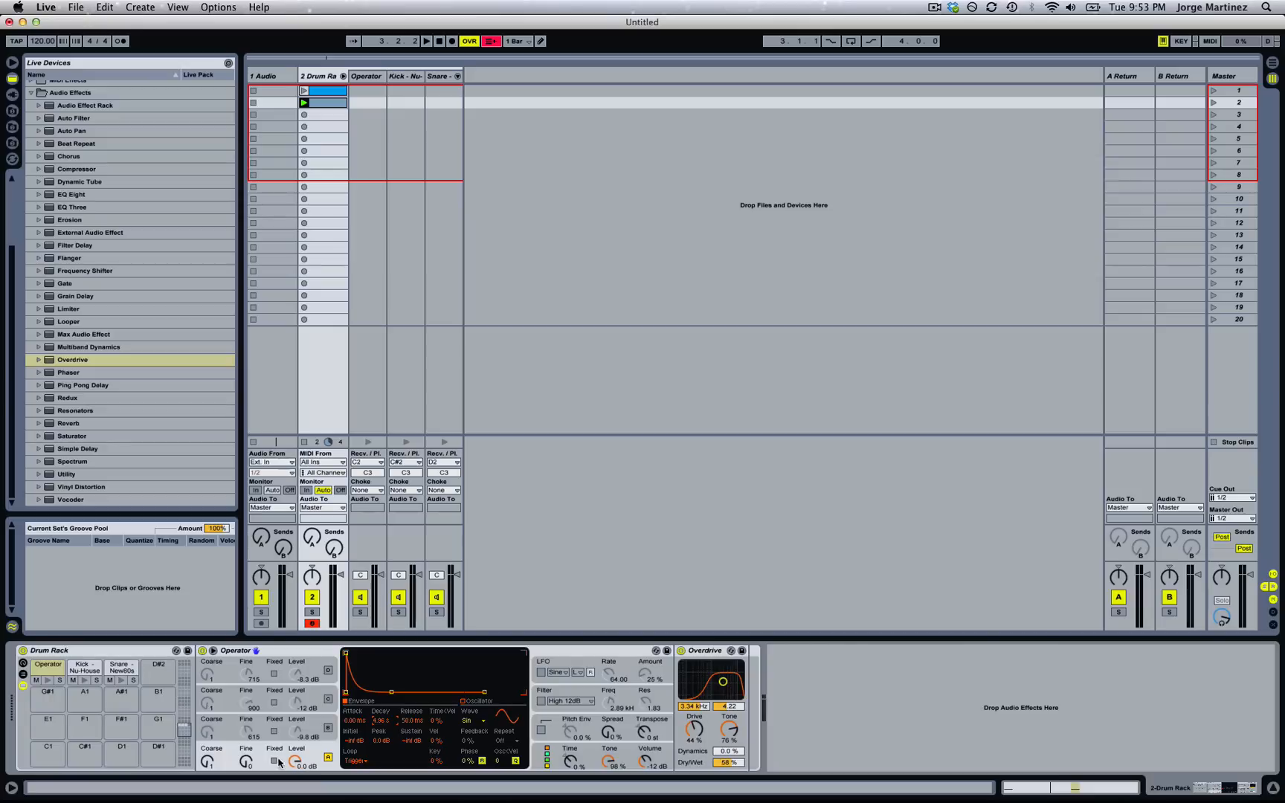
Switch on Operator's LFO and adjust its envelope release during playback, leaving it long.
left_click(541, 674)
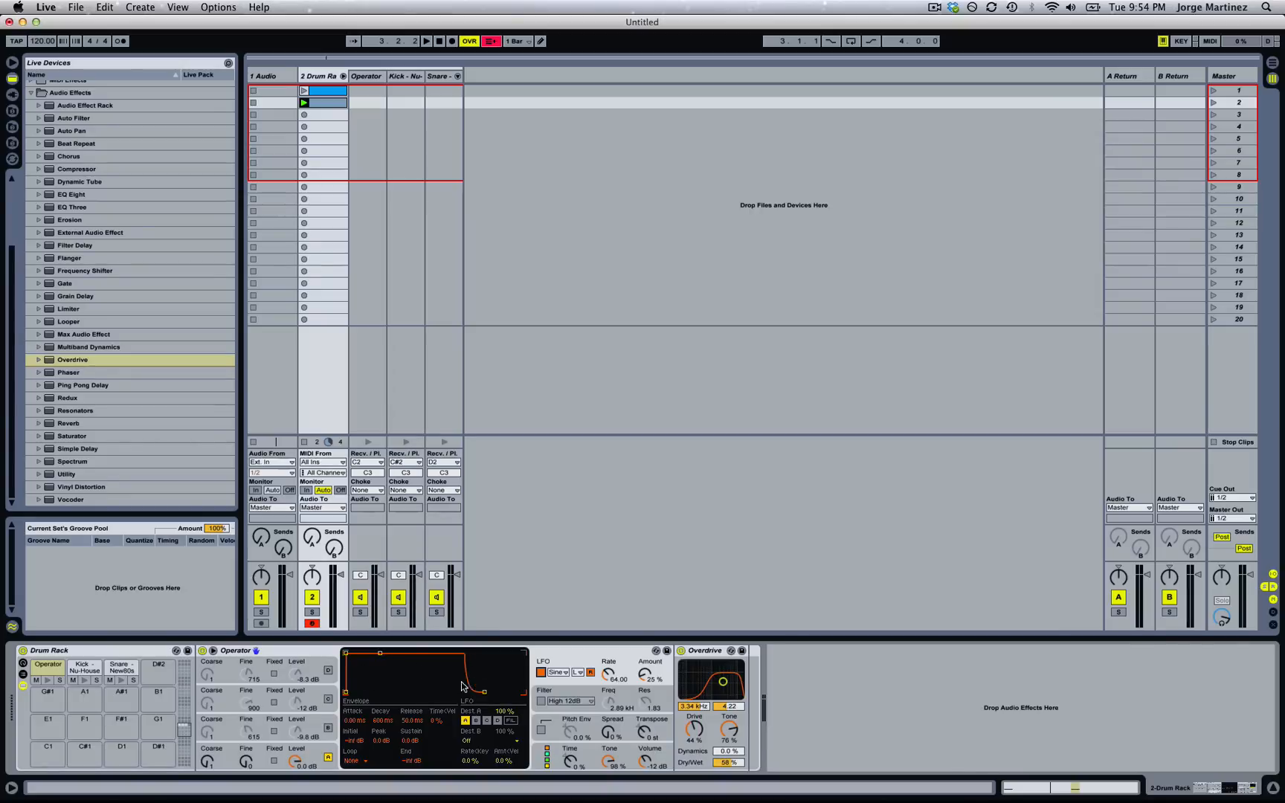
left_click(415, 725)
left_click_drag(415, 725, 414, 715)
key("space")
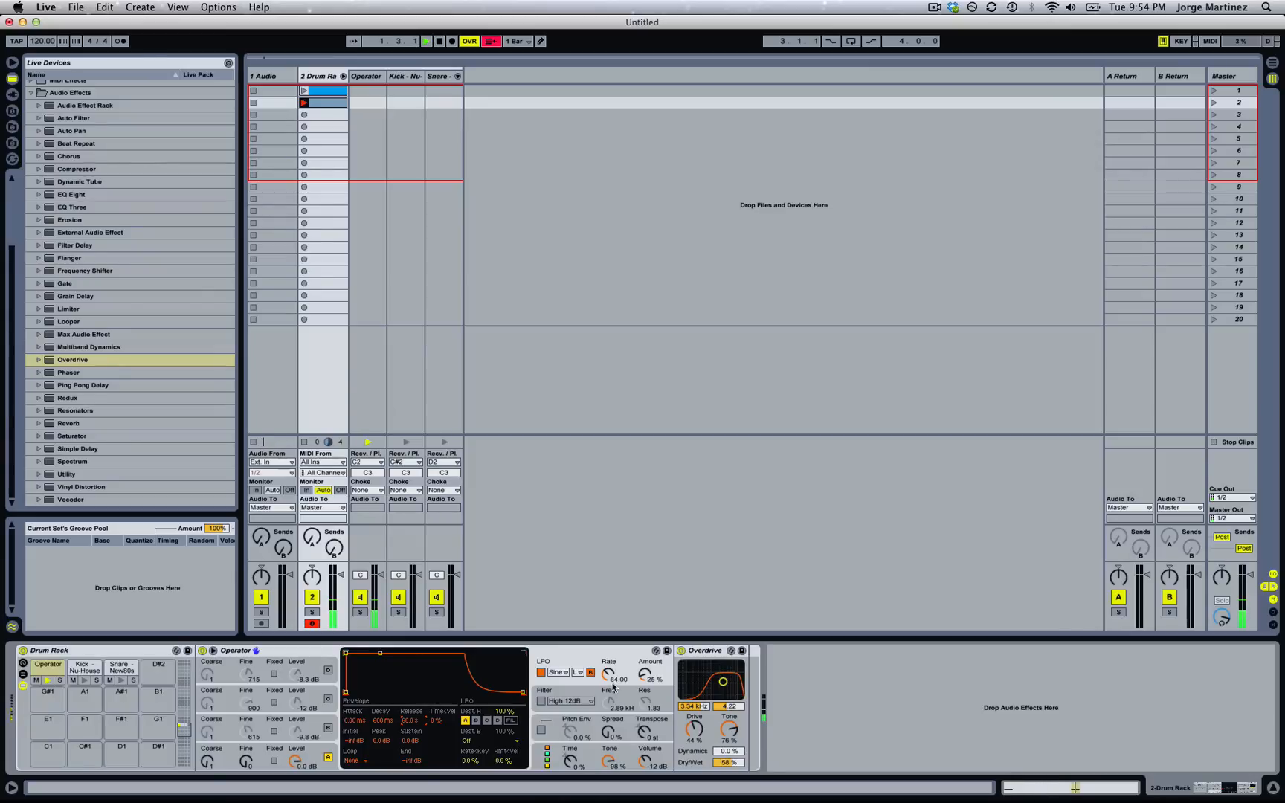
left_click_drag(418, 719, 418, 781)
key("space")
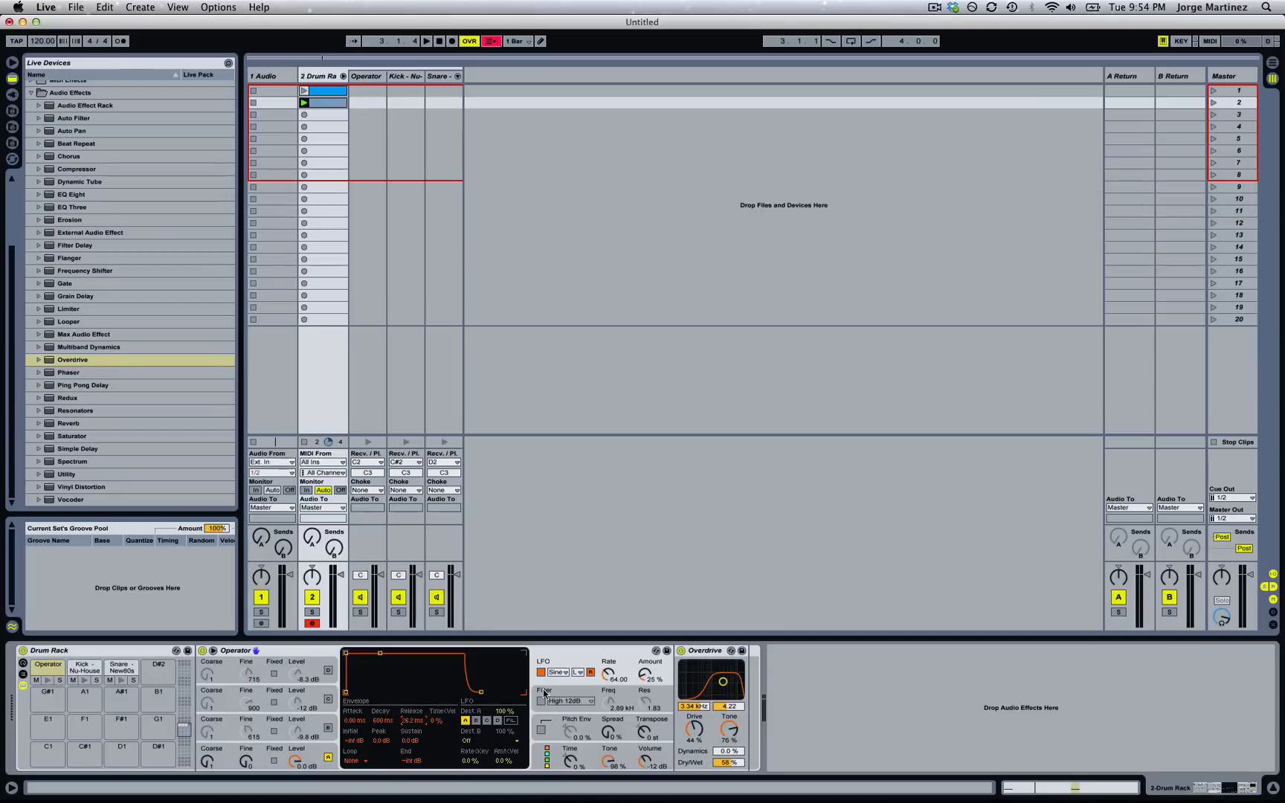
left_click_drag(422, 723, 411, 667)
Raise Operator's LFO amount to 100 % and its rate to 127.
left_click(327, 753)
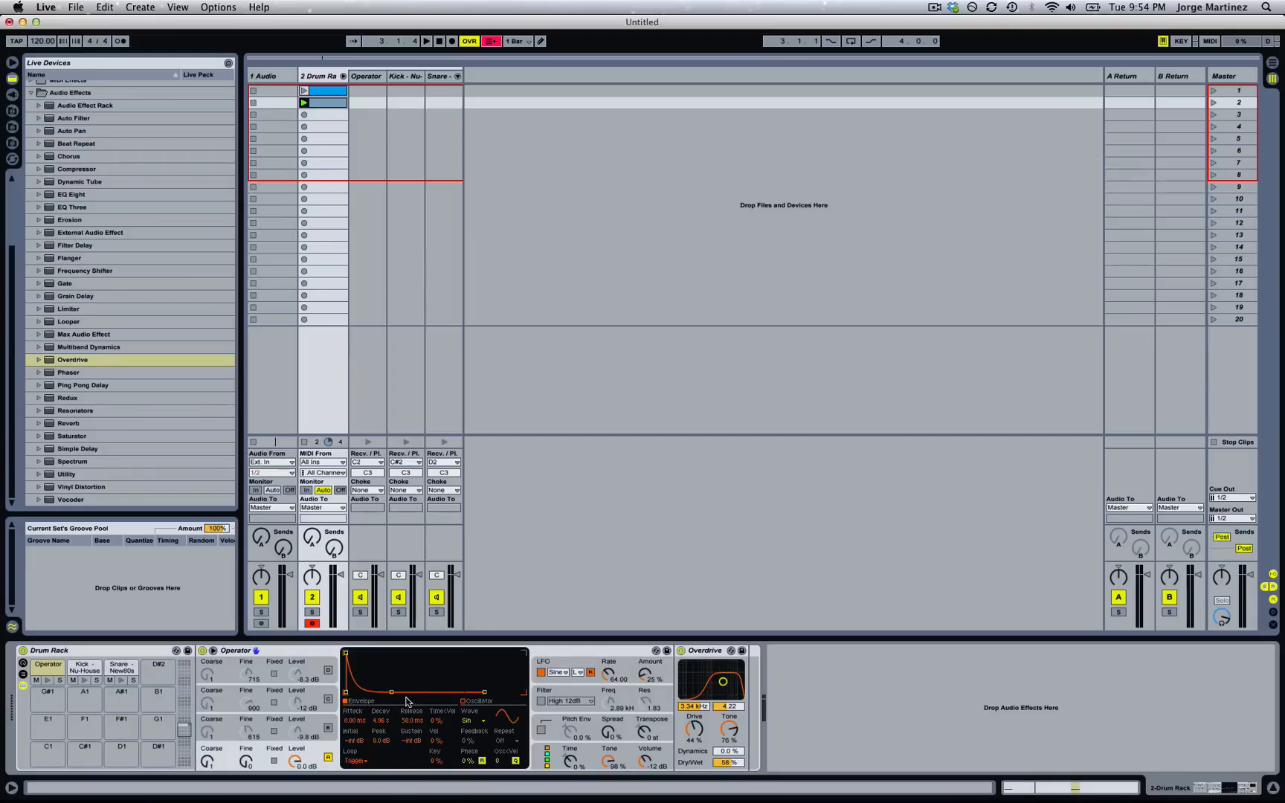
left_click(575, 667)
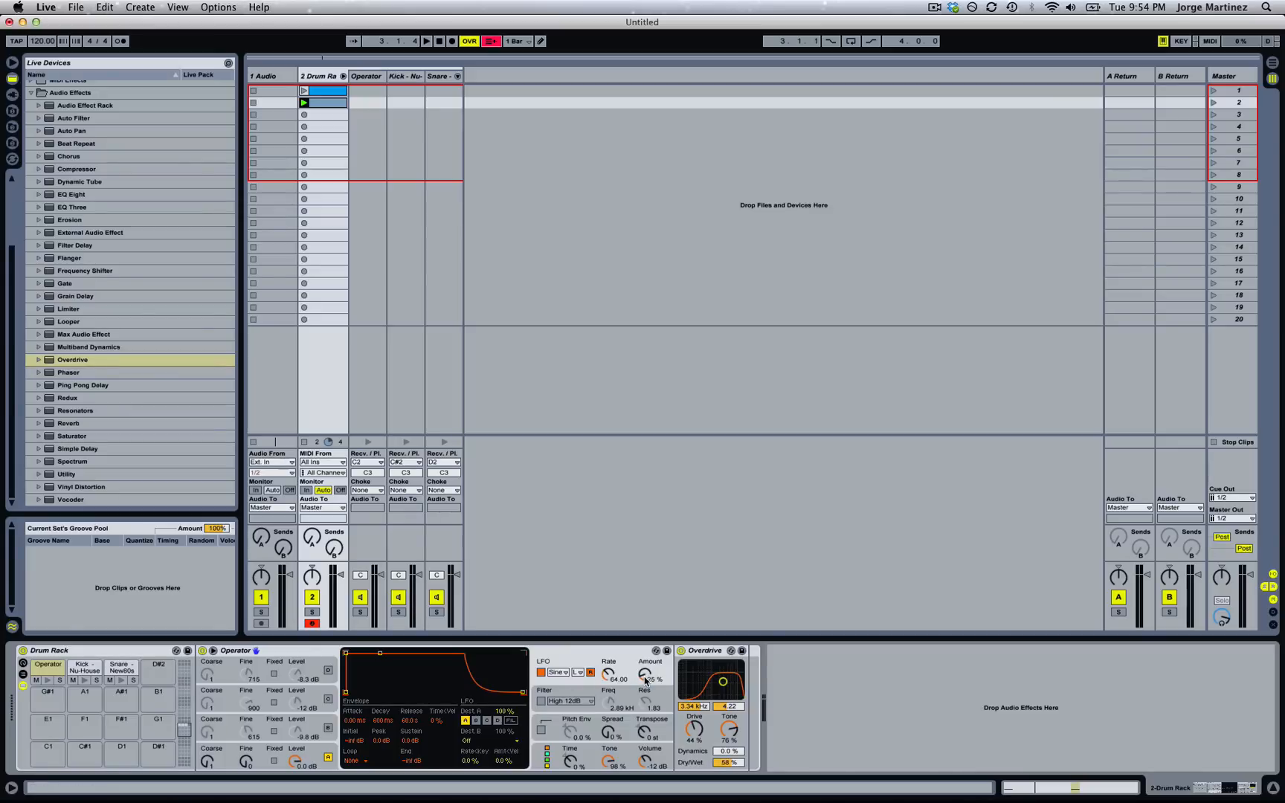
left_click_drag(645, 681, 610, 632)
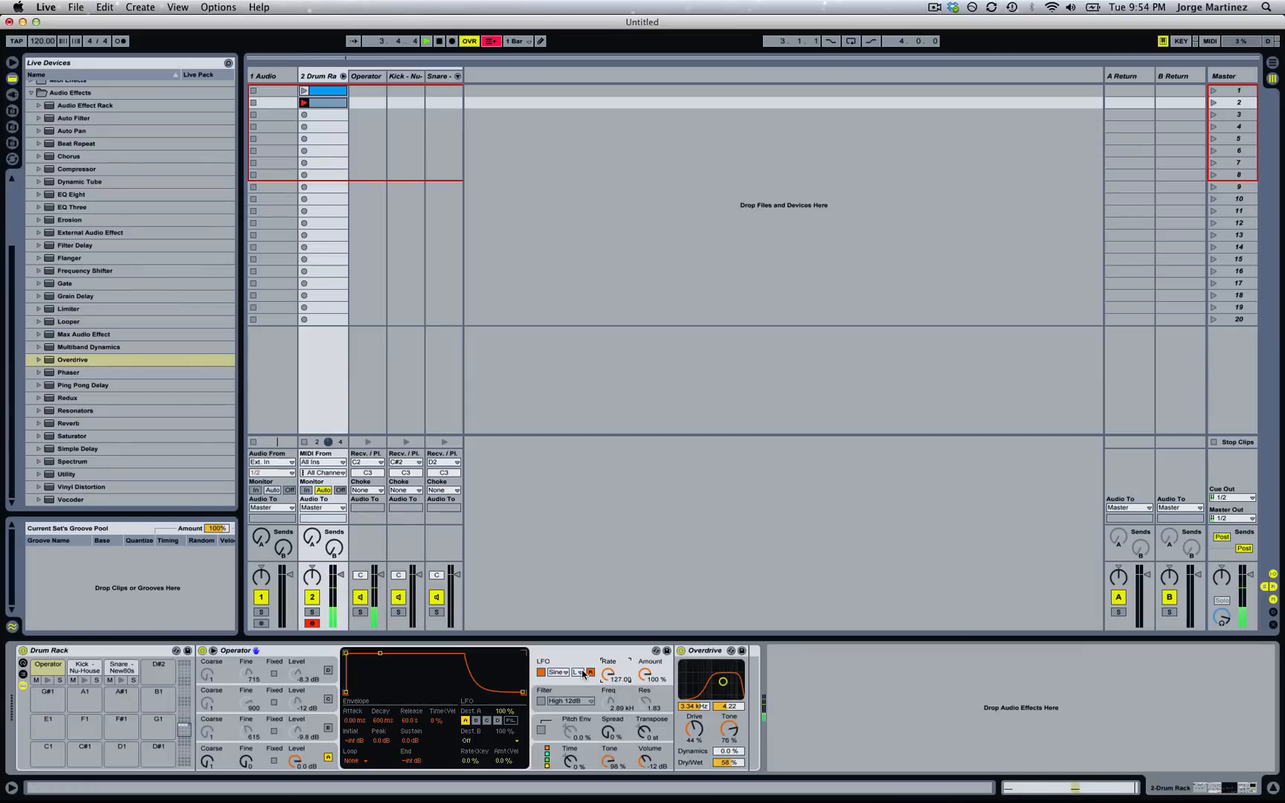
Set the LFO range to High and lower its rate to 77.61 during playback.
left_click(578, 672)
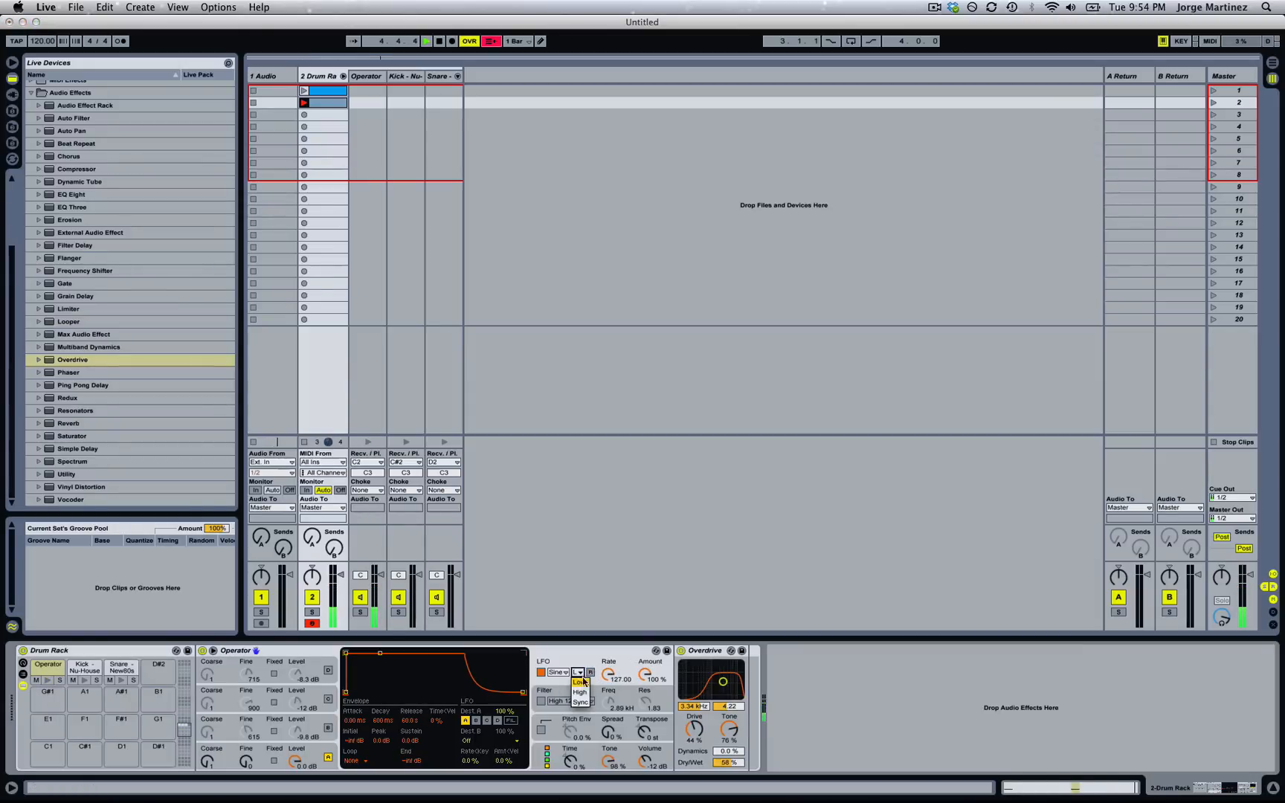
left_click(579, 691)
left_click_drag(609, 675, 610, 711)
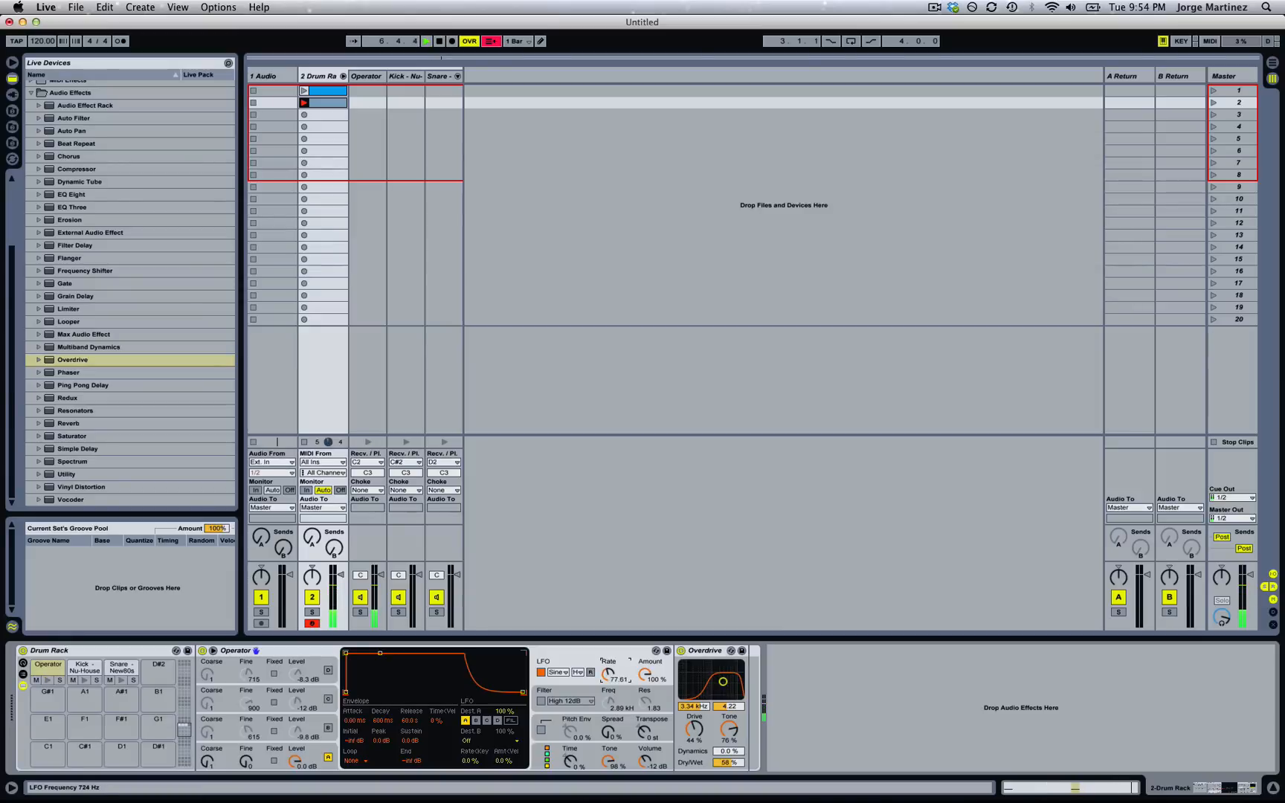
left_click(585, 660)
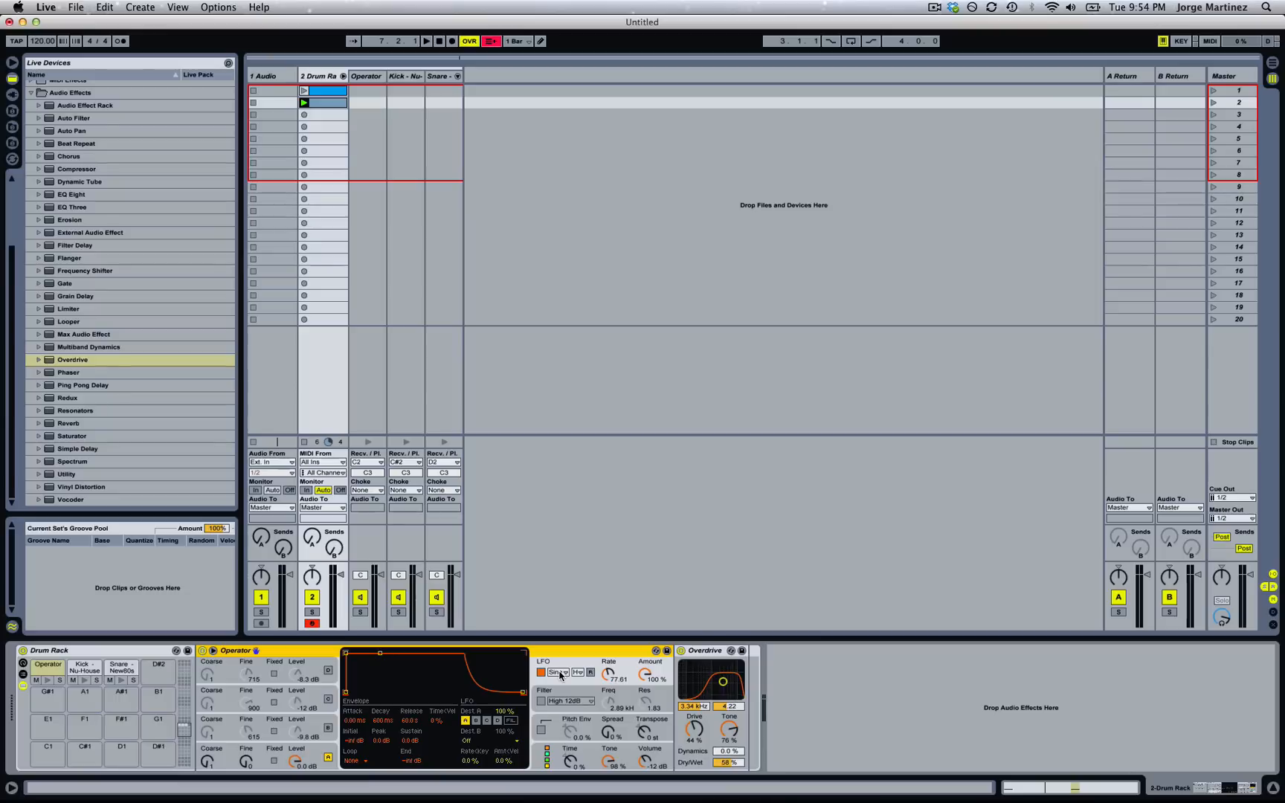
Change the LFO waveform to S&H and lower its rate to 58.46 while auditioning the clip.
left_click(558, 673)
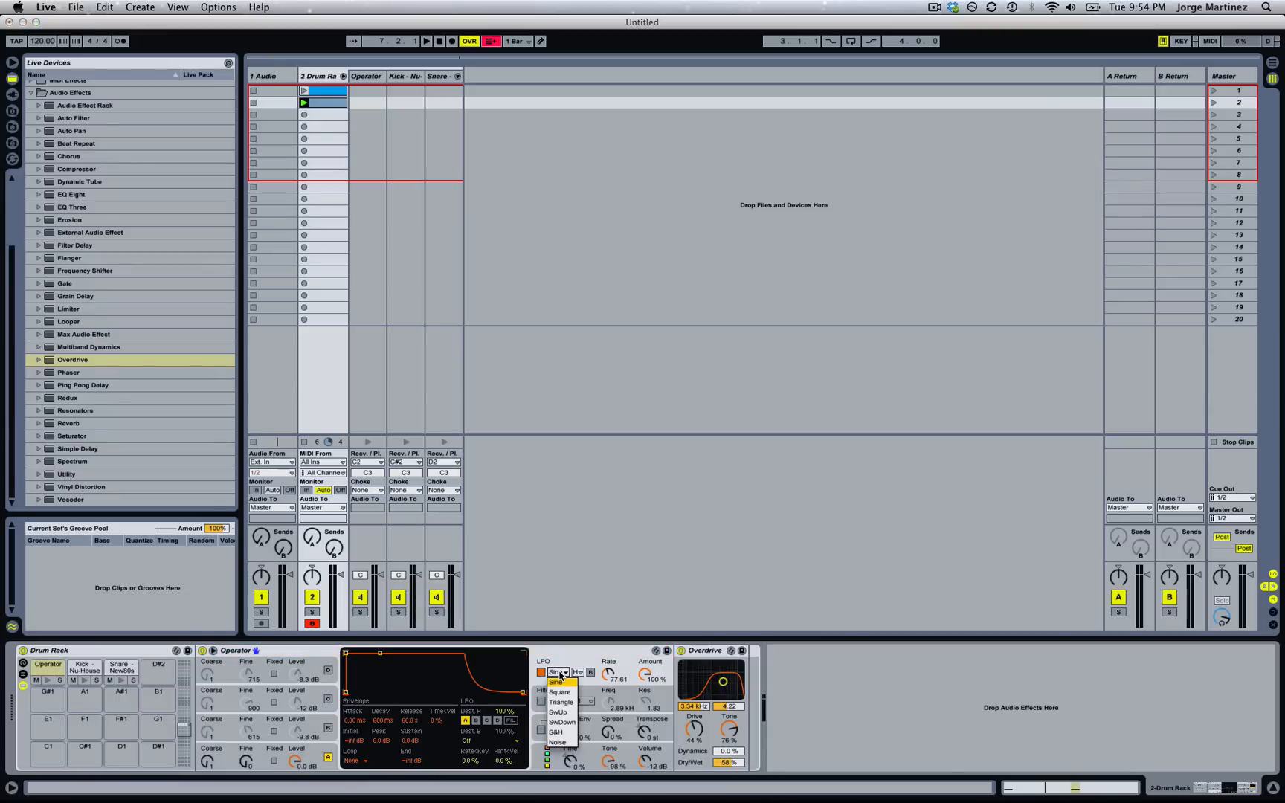
left_click(559, 733)
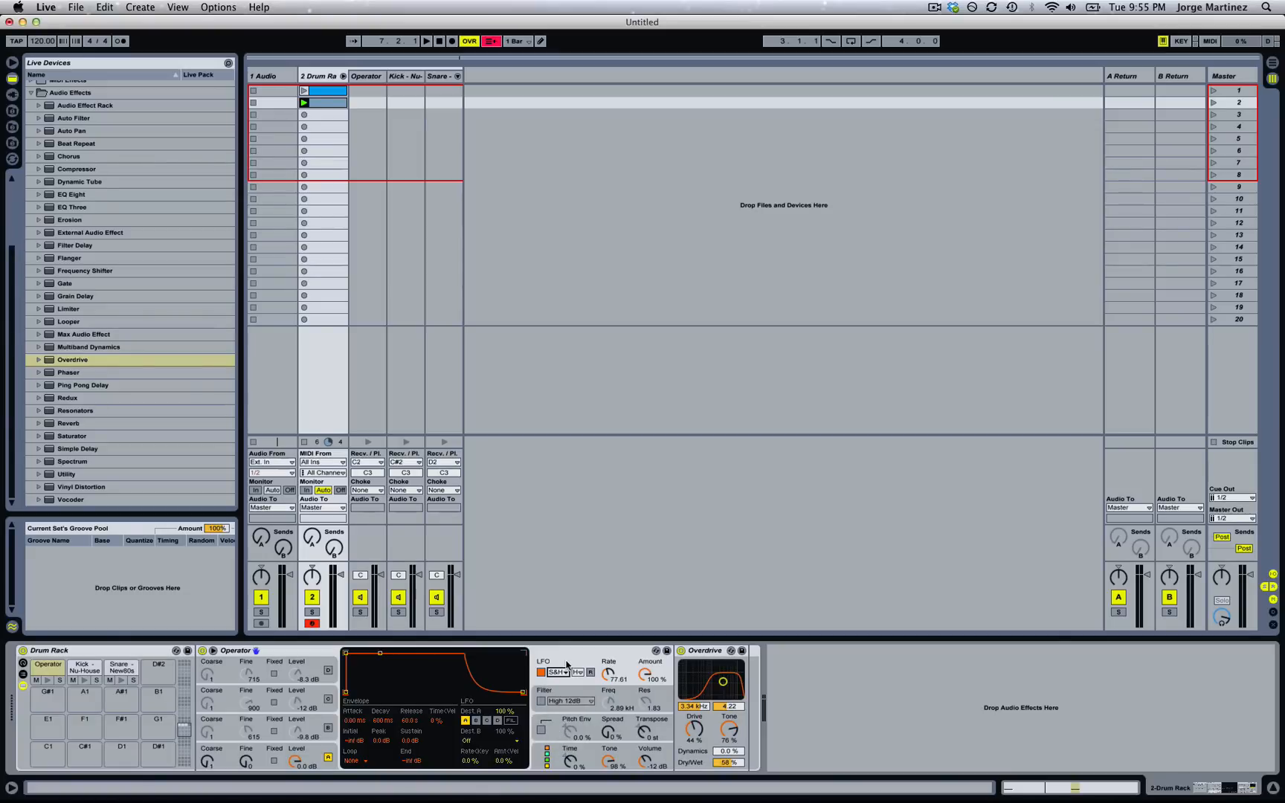
left_click(571, 653)
key("space")
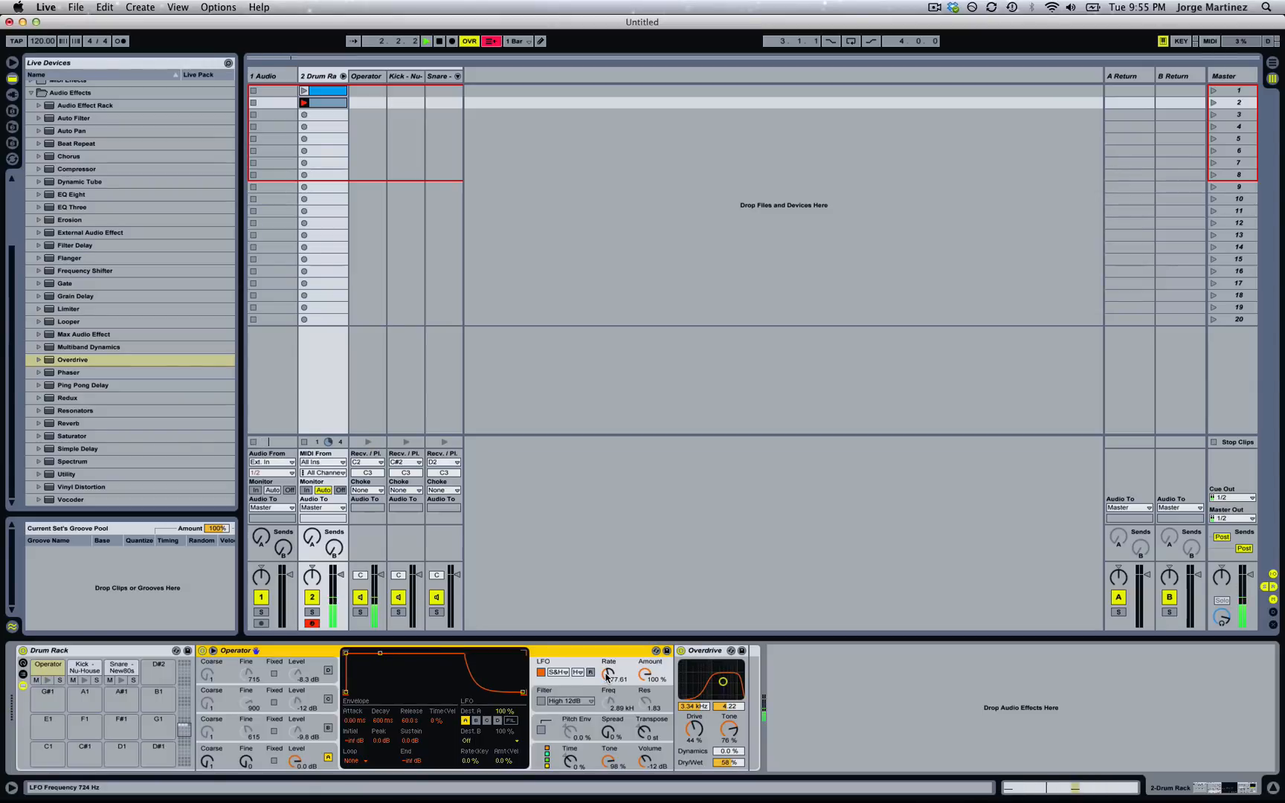
key("space")
key("space")
left_click_drag(610, 675, 609, 685)
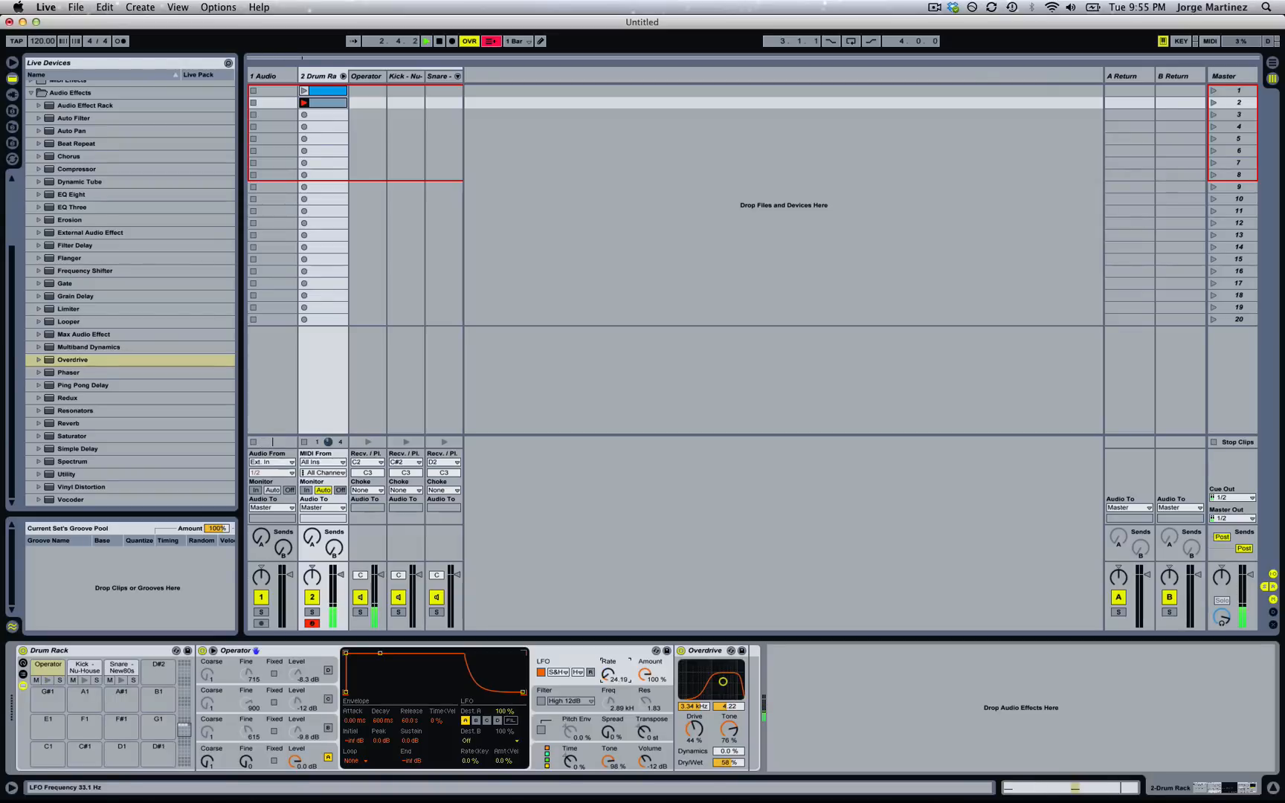
left_click_drag(609, 675, 610, 682)
key("space")
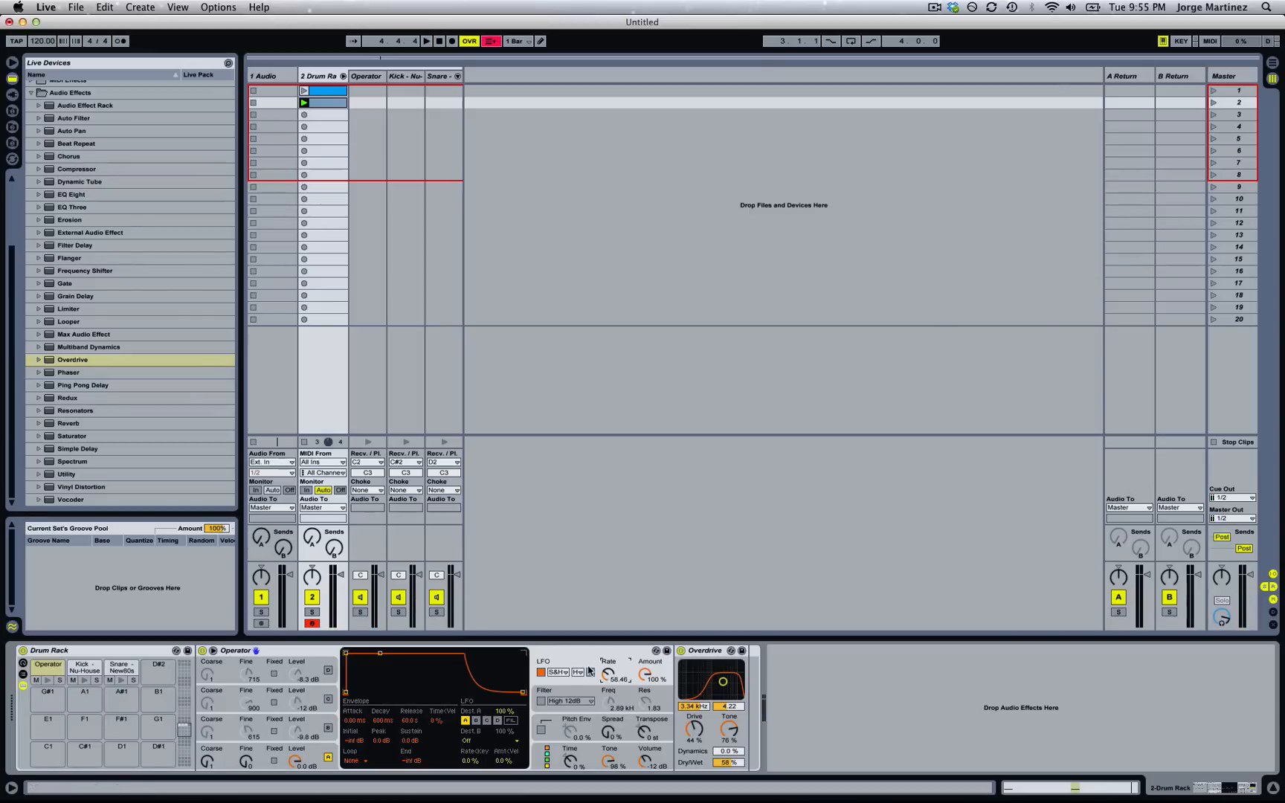
During playback, set Operator's transpose to +24 st.
key("space")
left_click(644, 735)
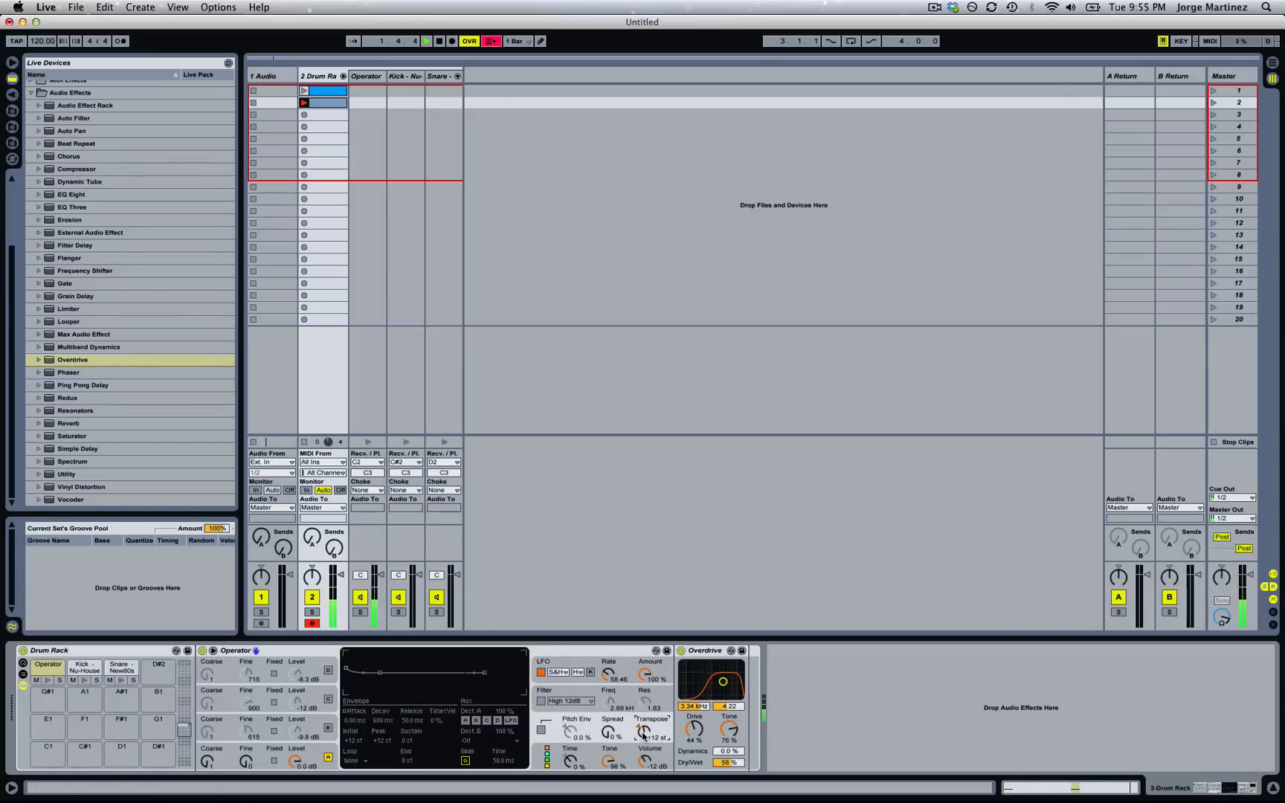
left_click_drag(643, 737, 644, 736)
Lower the Operator chain's volume to -7.0 dB and set the LFO rate to 62.49.
left_click_drag(608, 674, 610, 673)
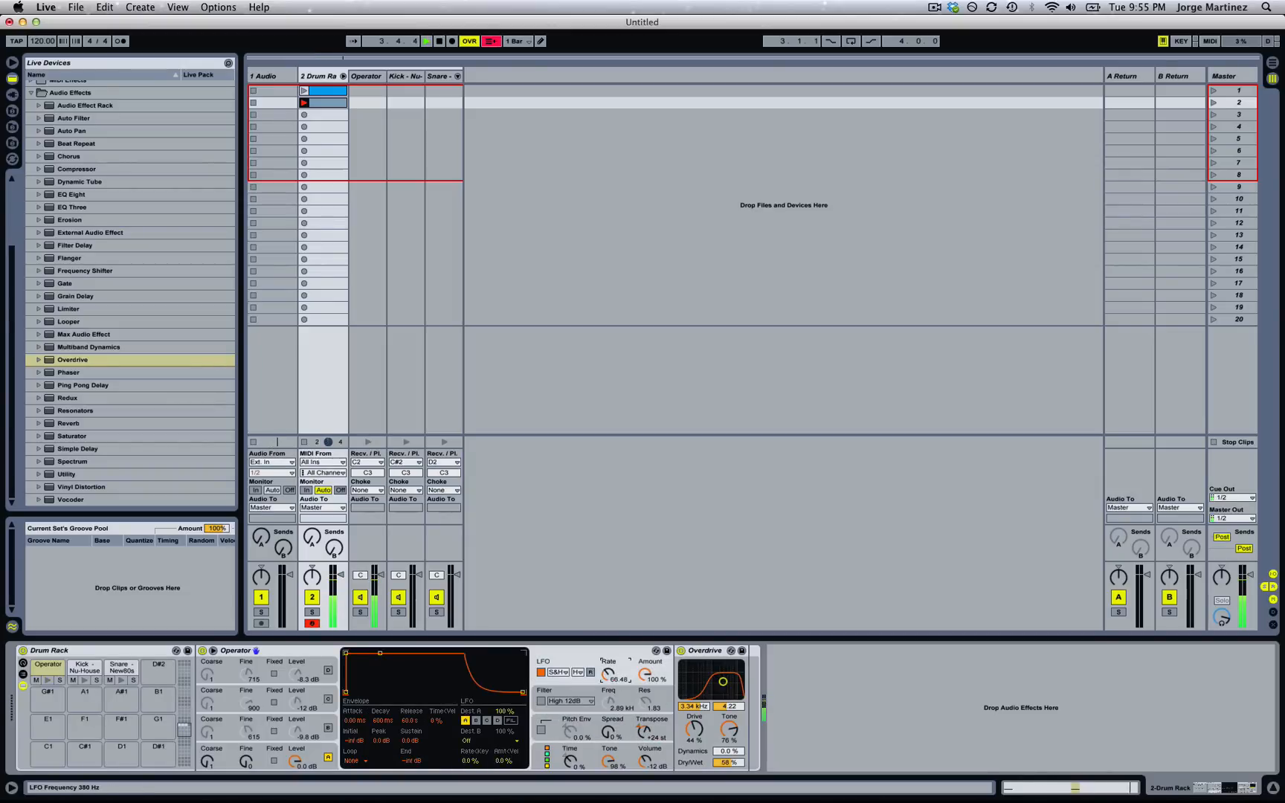
left_click_drag(381, 575, 381, 586)
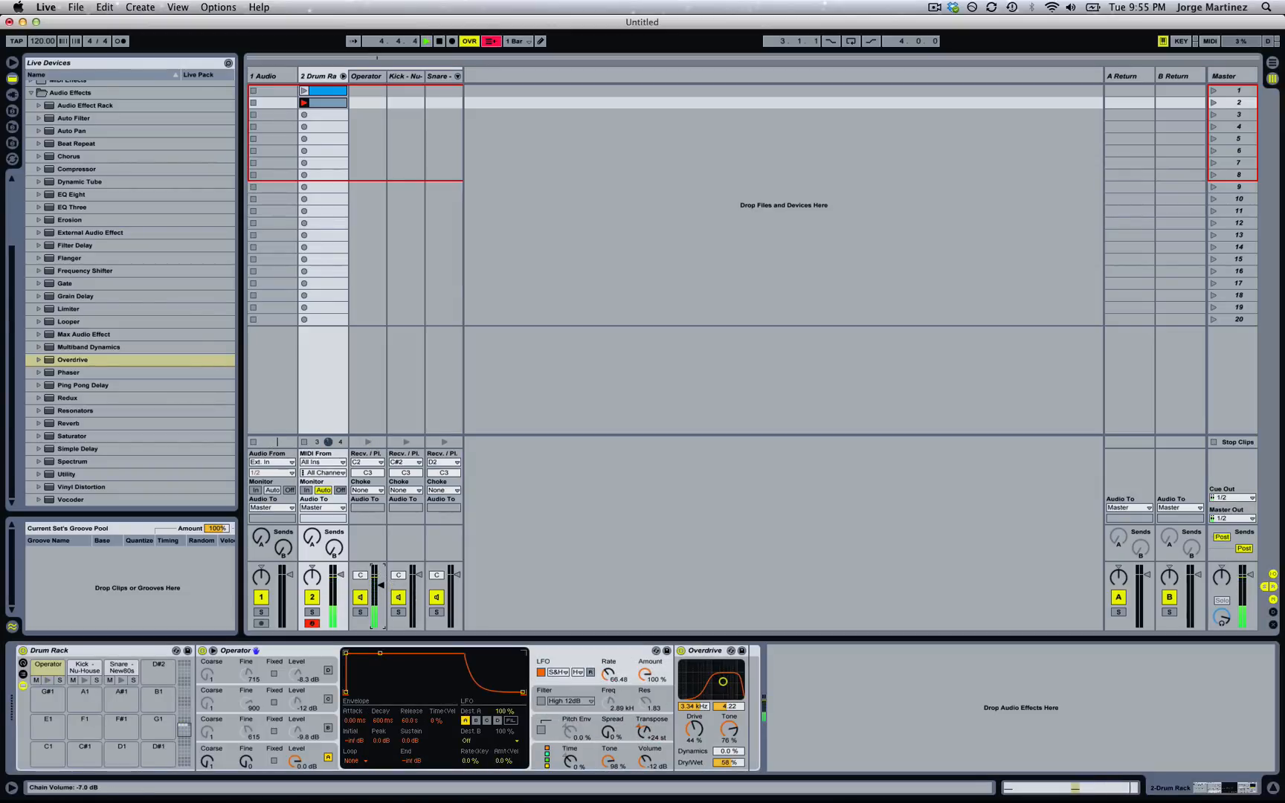
left_click(609, 674)
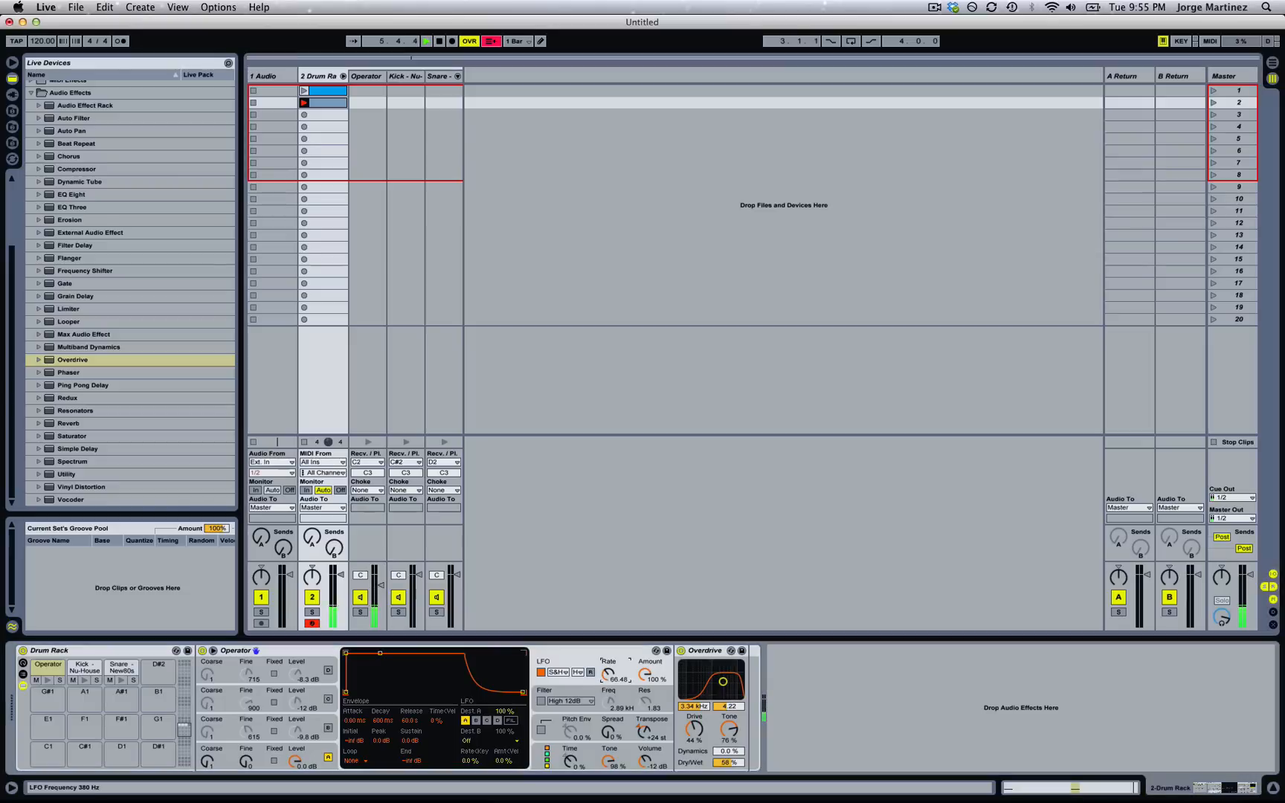
Switch Operator's filter back on and shorten oscillator A's decay to 579 ms.
left_click(540, 702)
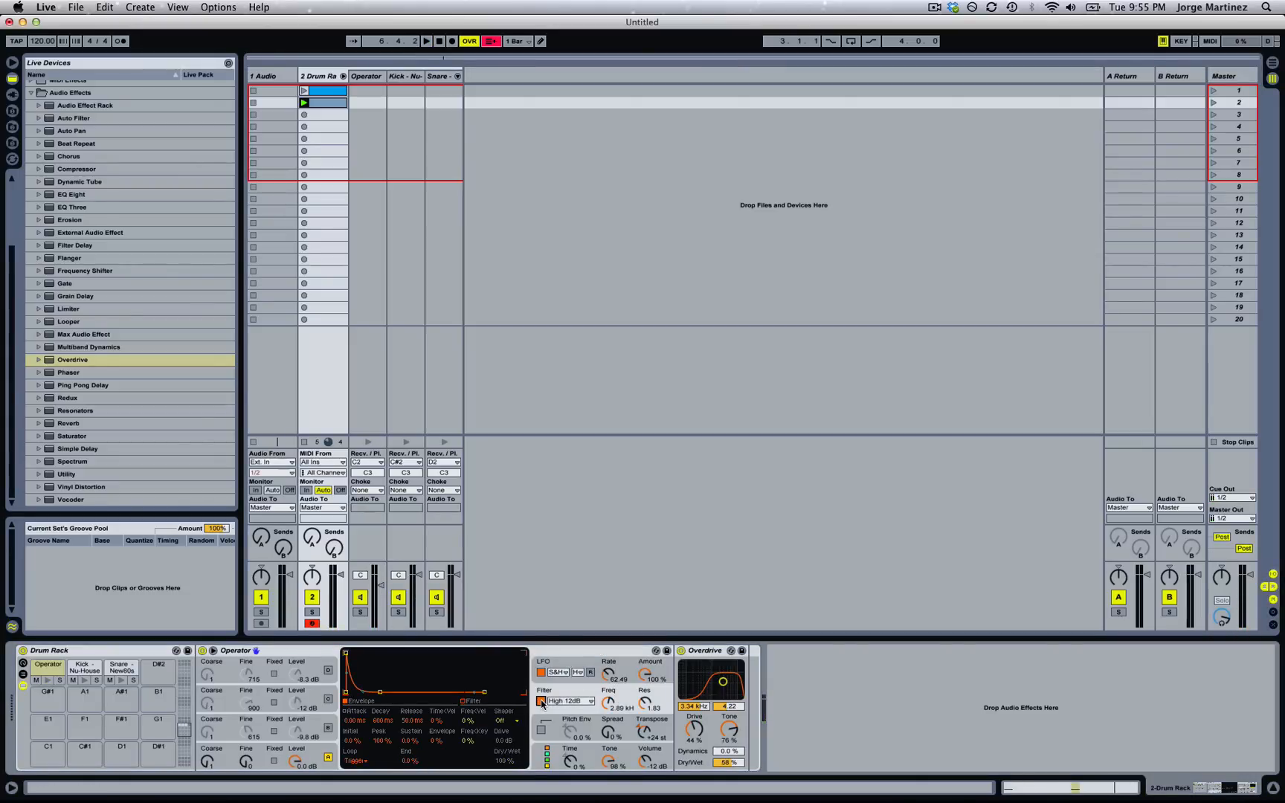
left_click(338, 747)
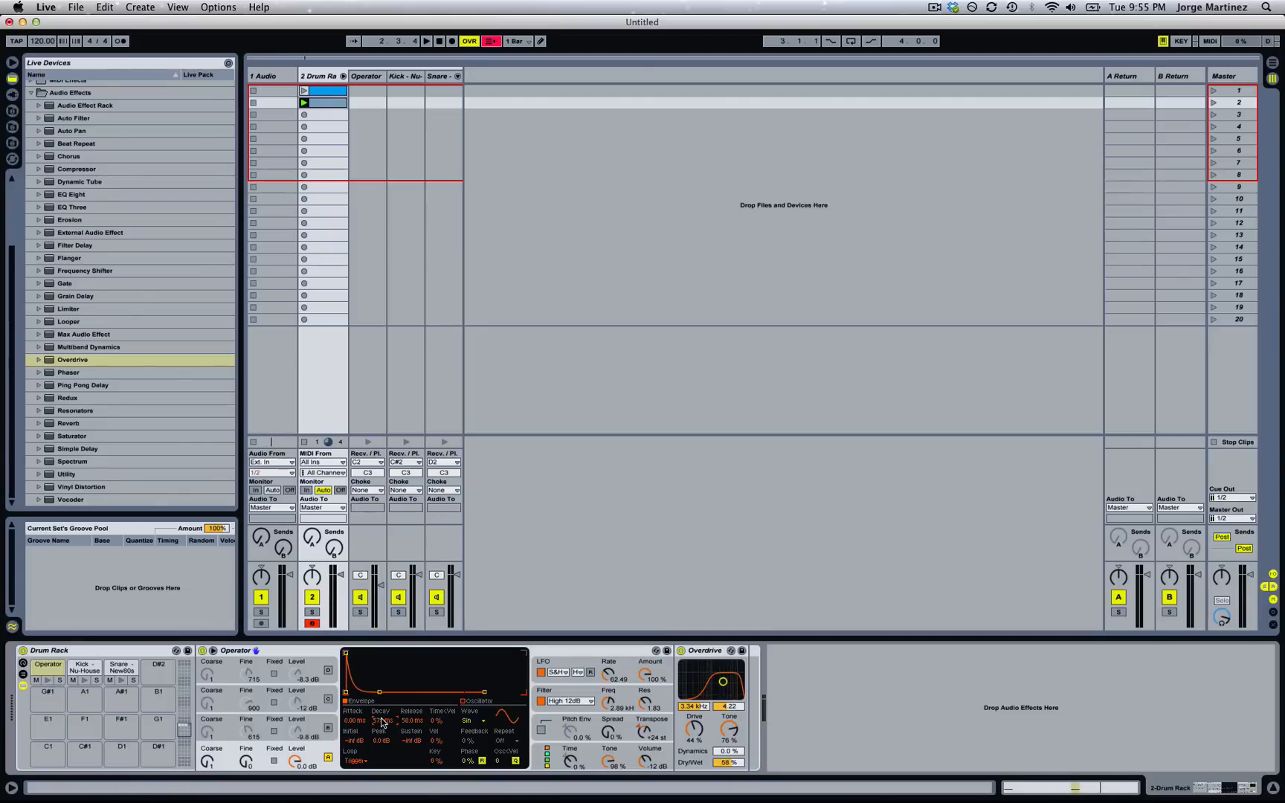
left_click(555, 661)
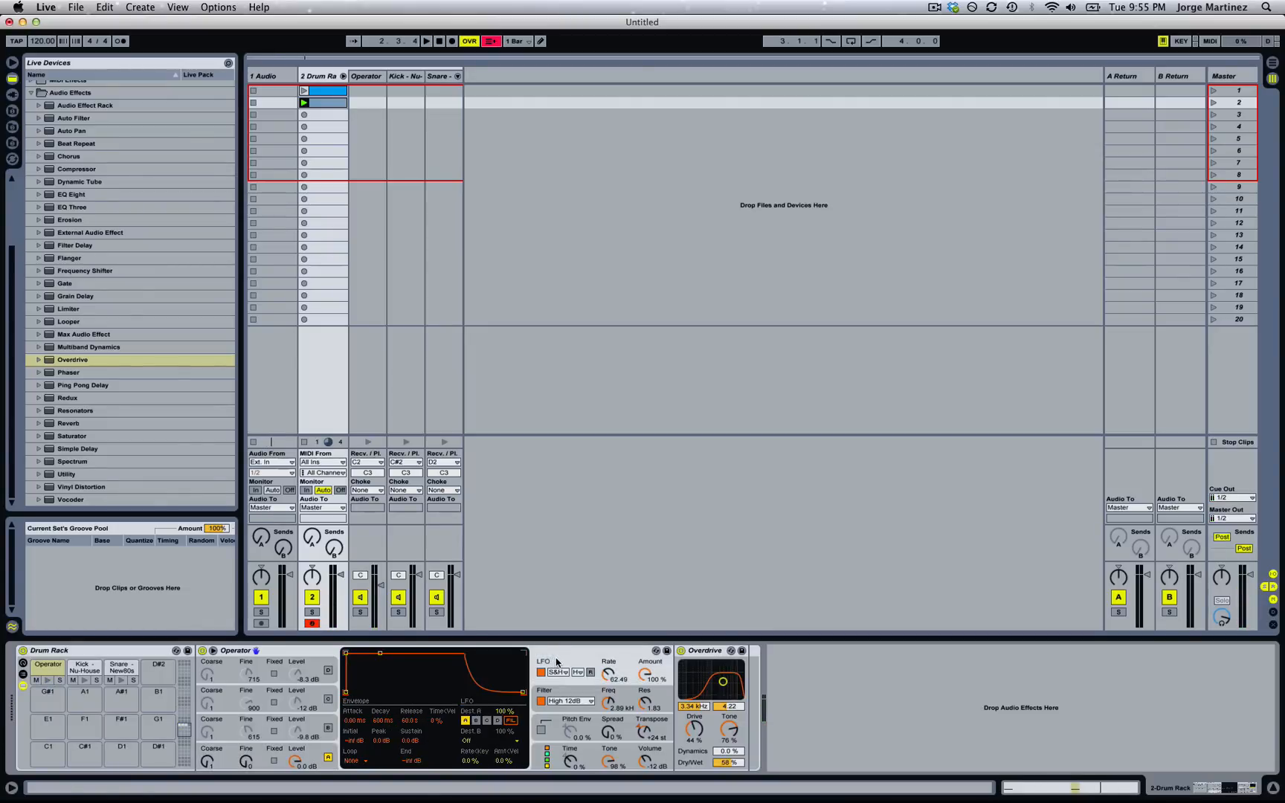
left_click(556, 662)
left_click(322, 752)
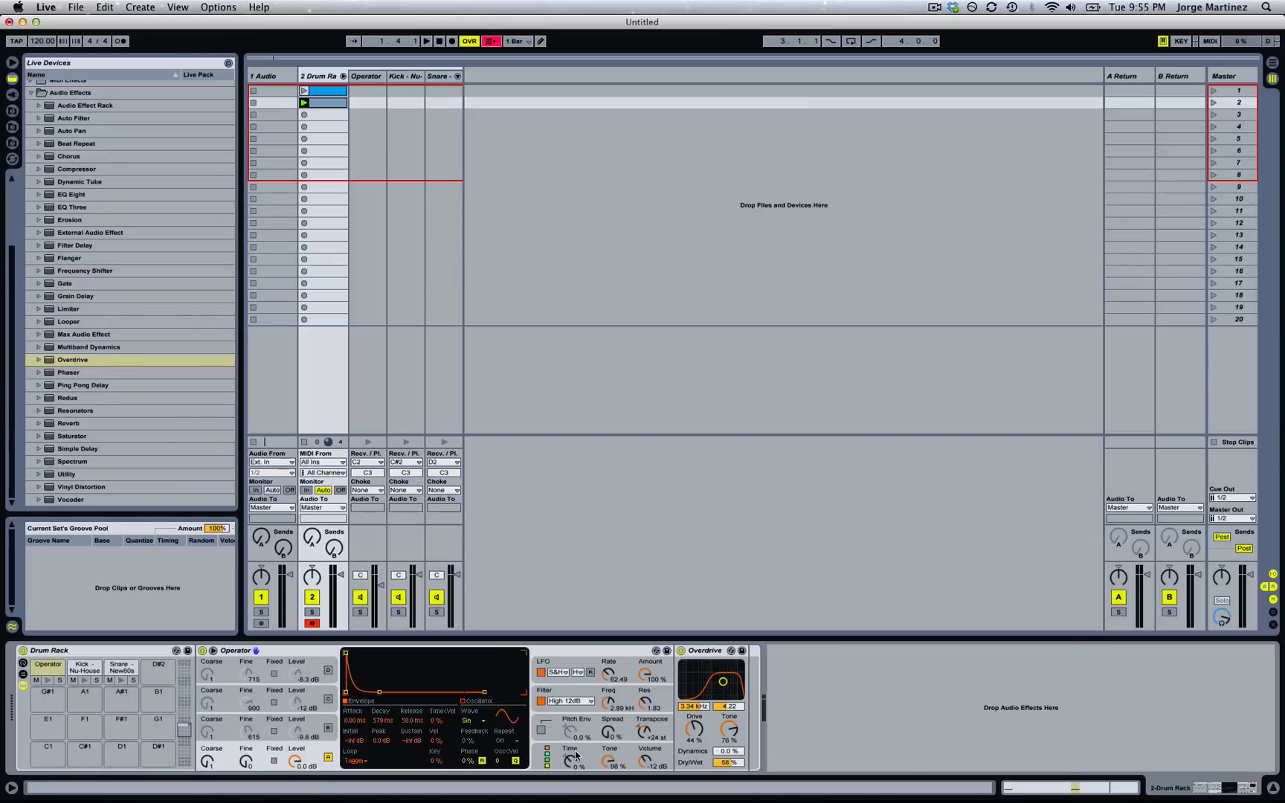
left_click(306, 753)
Audition the second clip while trying Operator's overall Time control.
left_click(701, 661)
key("space")
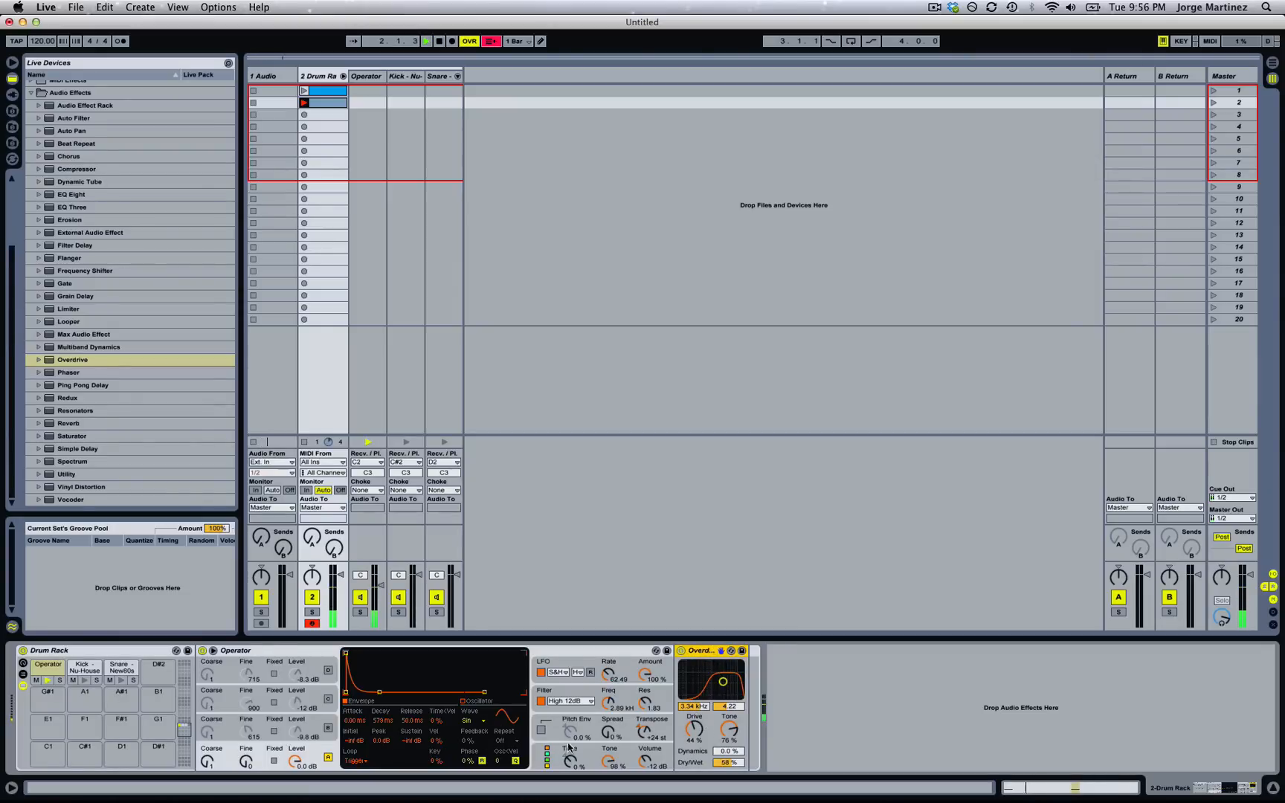
mouse_move(570, 760)
left_mouse_down()
mouse_move(570, 744)
mouse_move(570, 760)
left_mouse_up()
key("space")
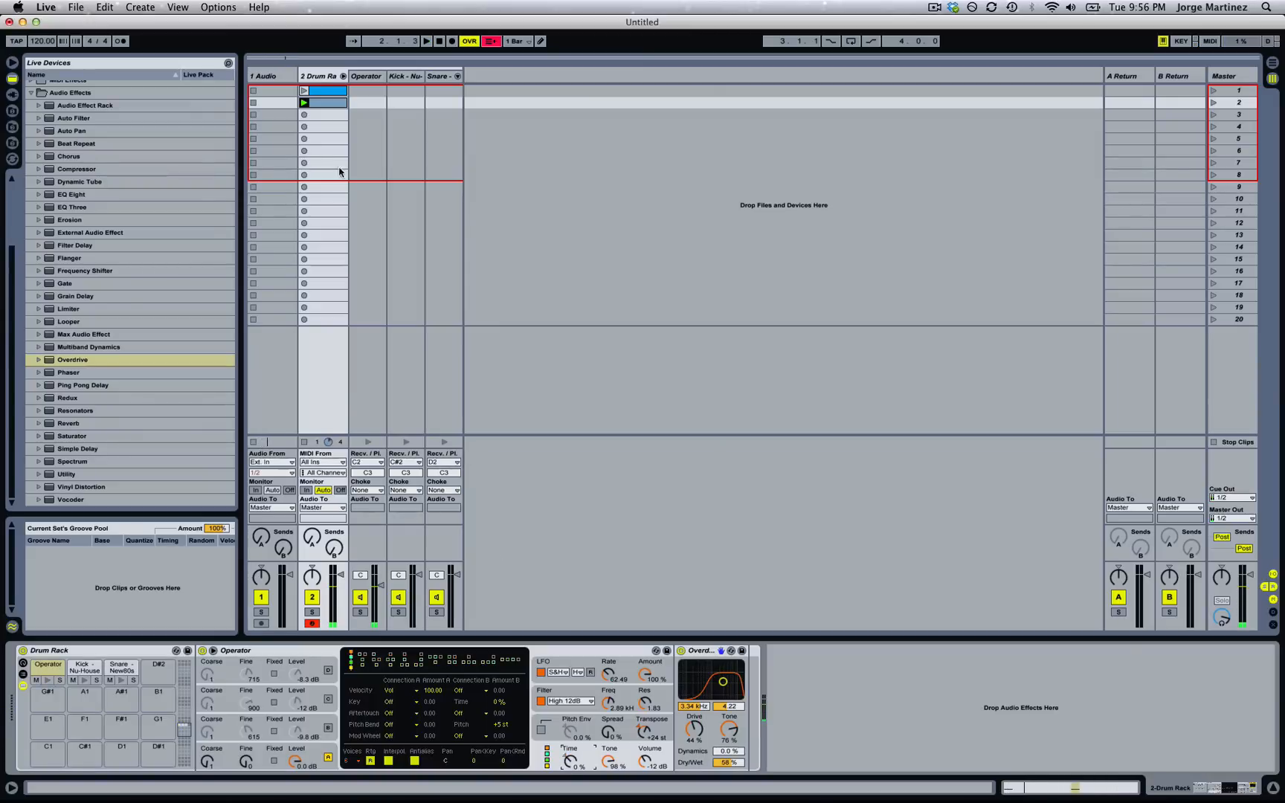
Launch the drum track's first clip and shorten oscillator A's decay to 174 ms during playback.
left_click(305, 92)
double_click(320, 92)
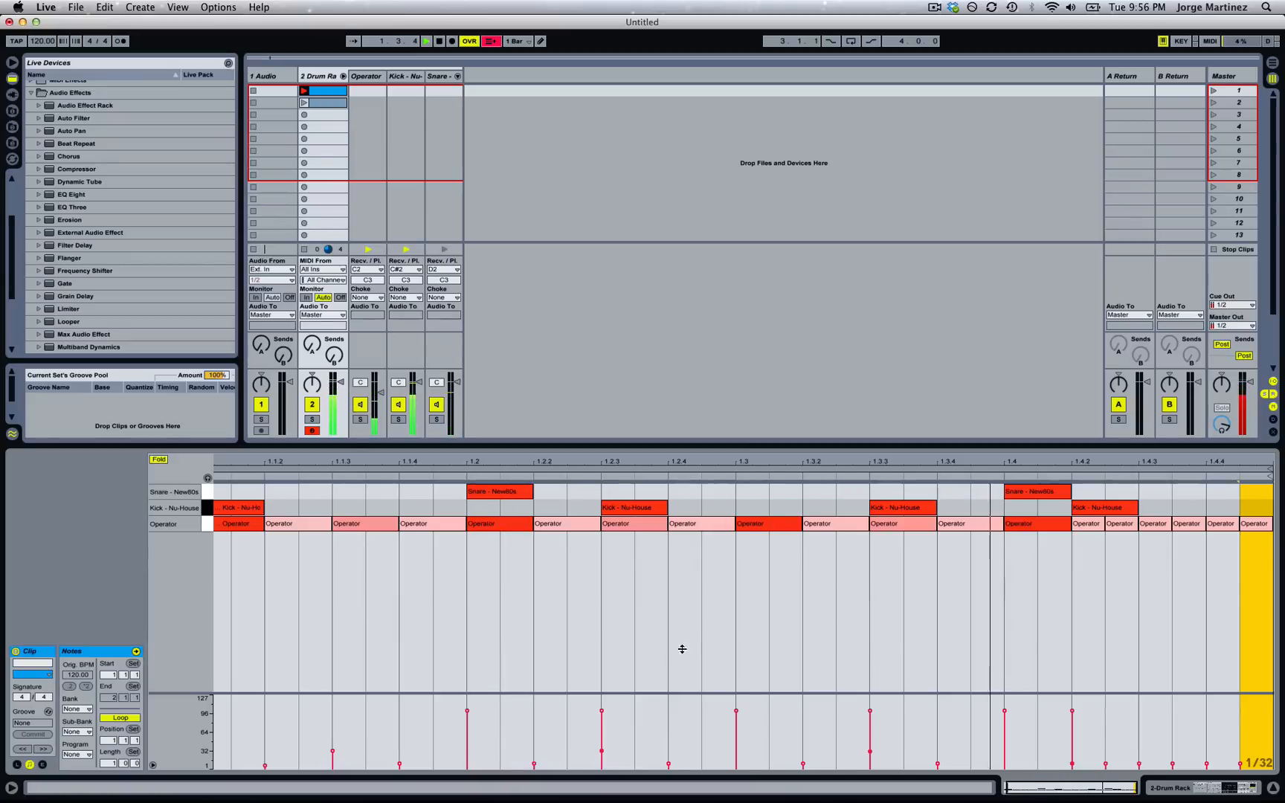
left_click(1170, 786)
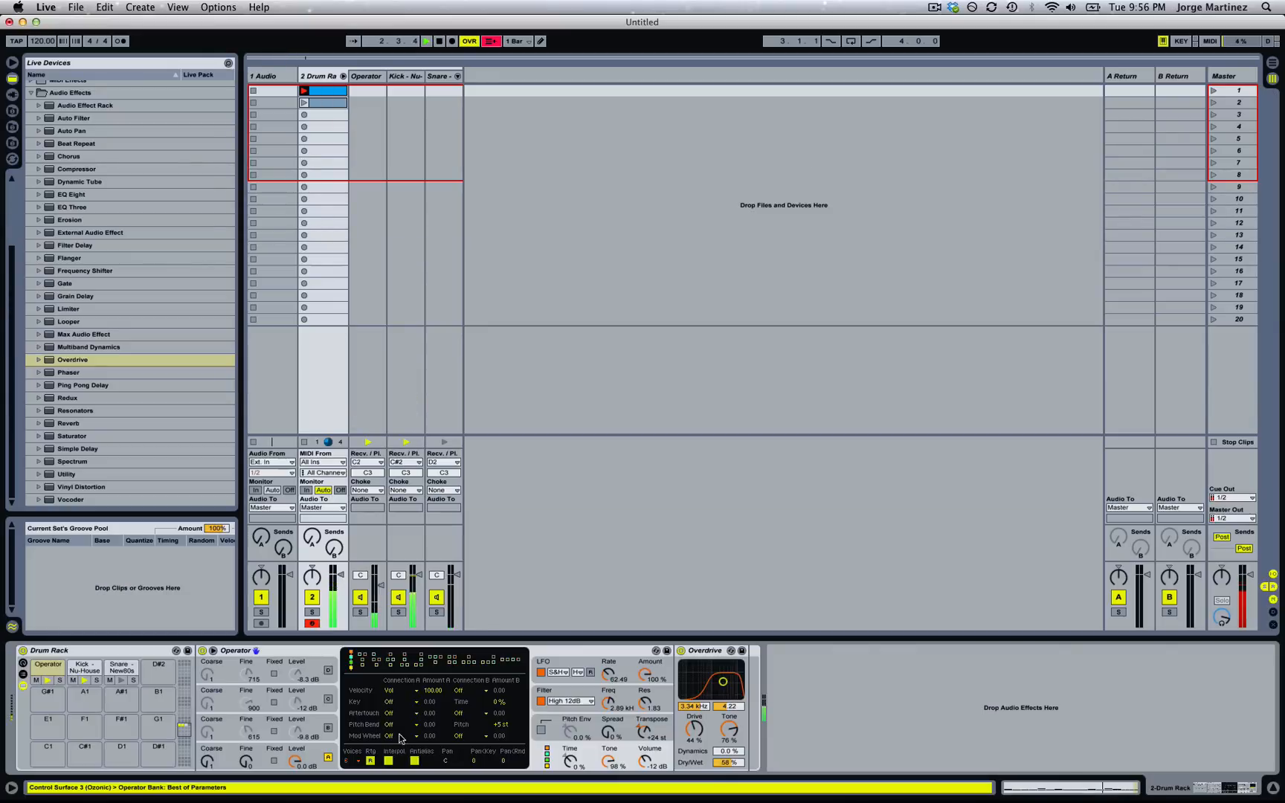
left_click(296, 743)
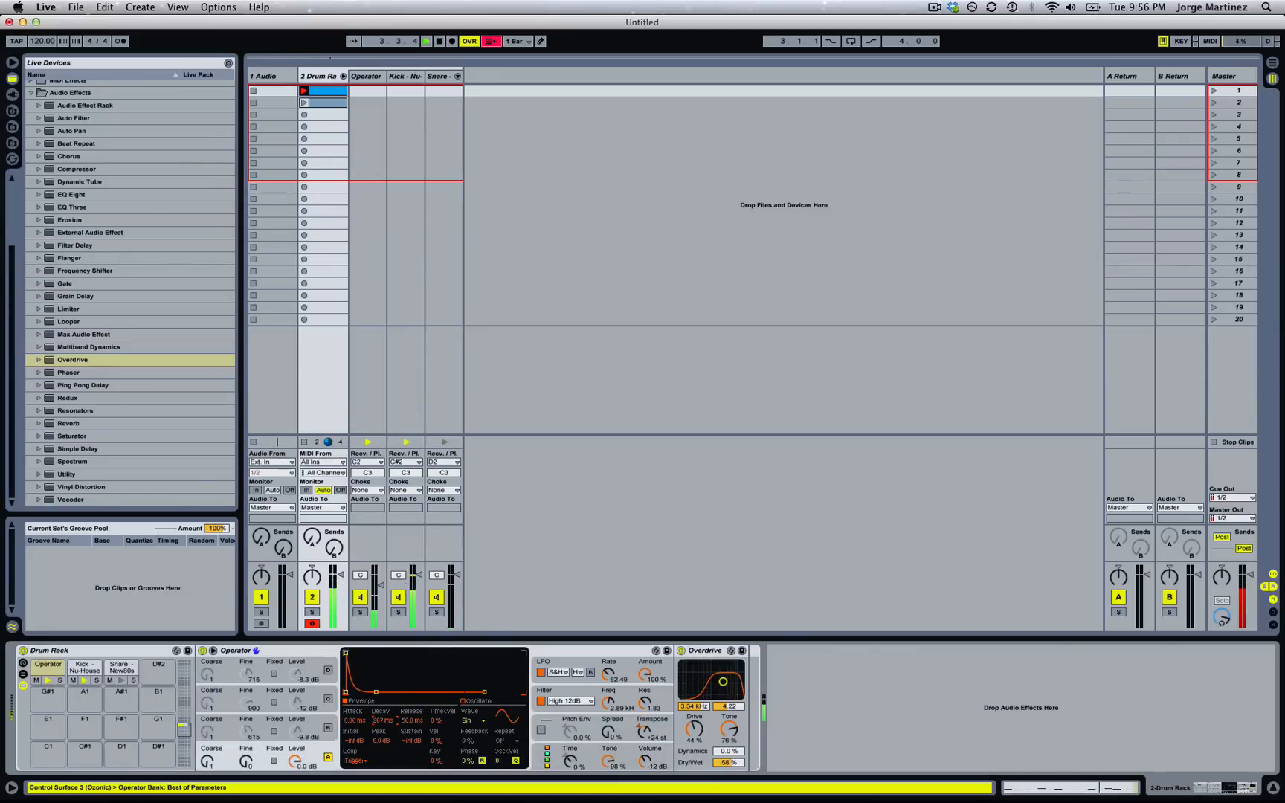
left_click_drag(383, 721, 383, 729)
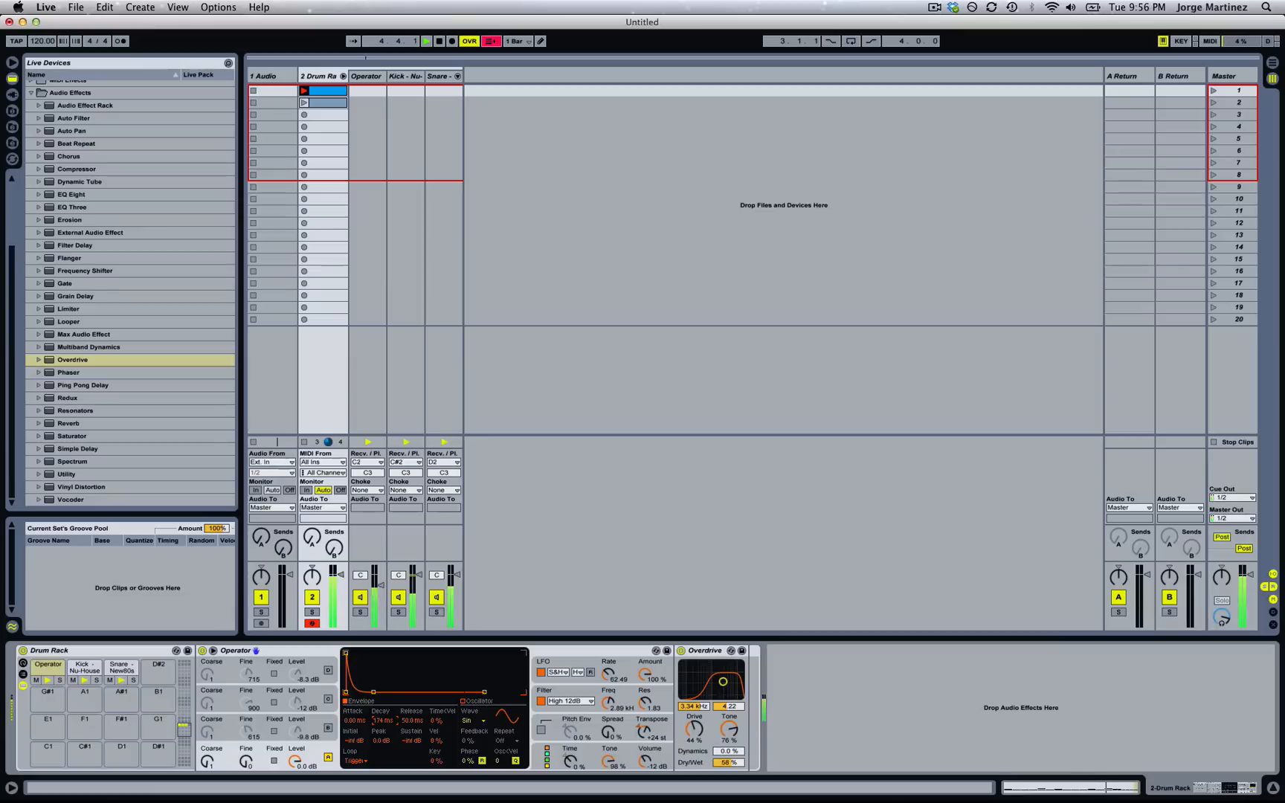
Raise Operator's transpose to +36 st and shorten oscillator A's decay further during playback.
left_click(643, 734)
left_click_drag(644, 735, 644, 714)
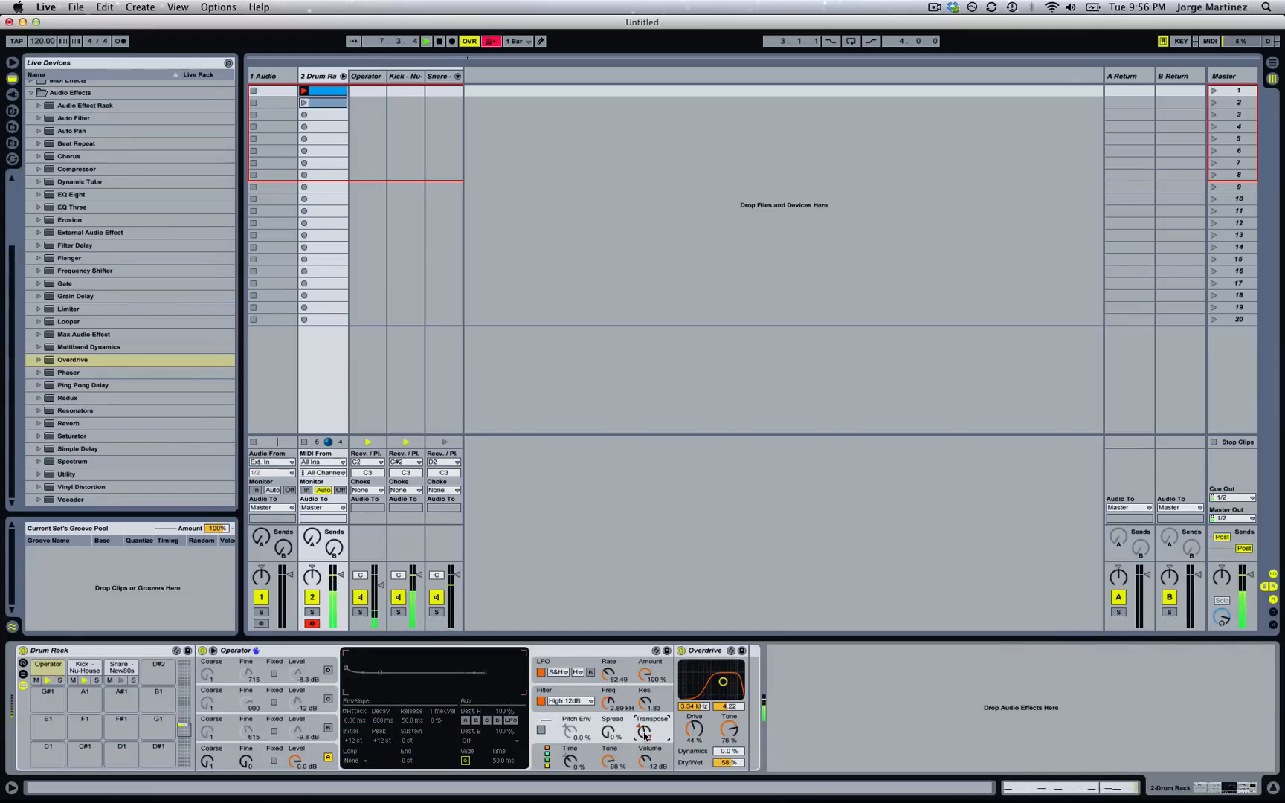
left_click_drag(645, 736, 645, 706)
left_click(320, 748)
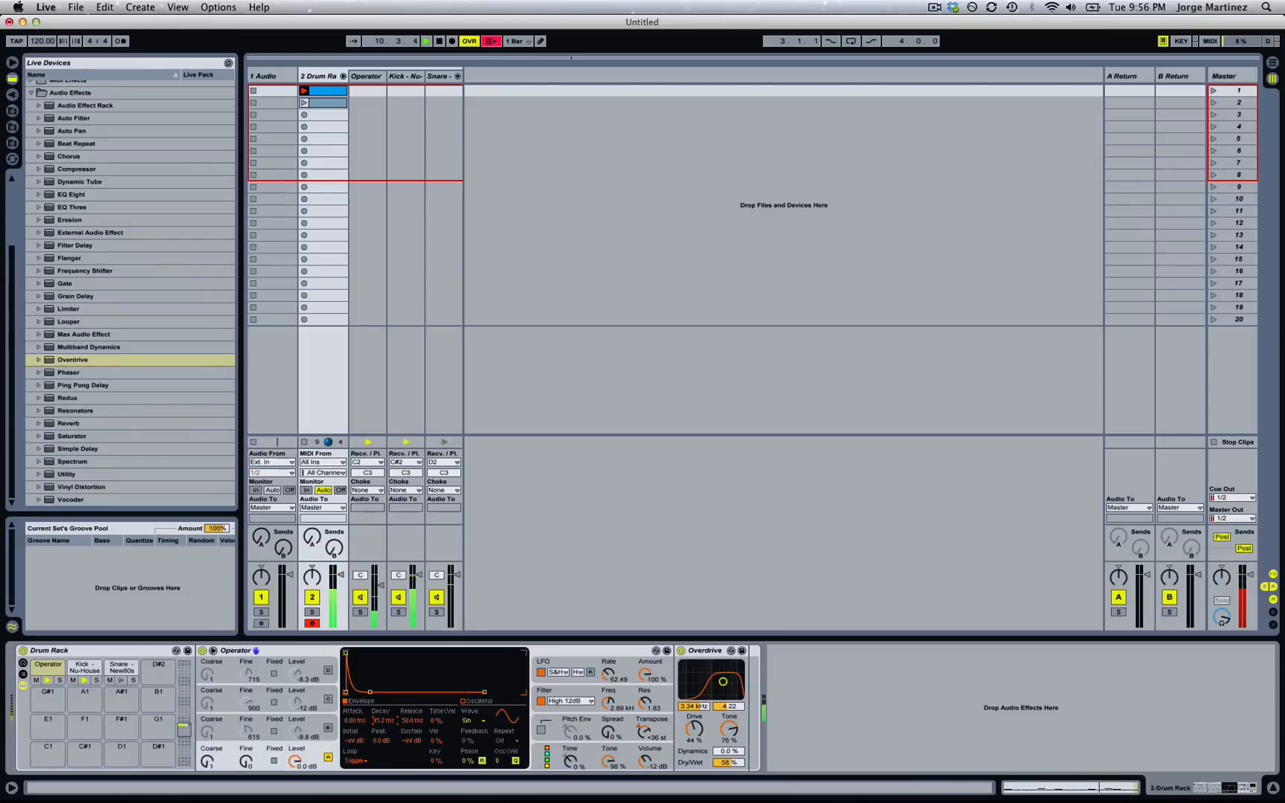
left_click_drag(379, 721, 379, 725)
Vary Operator's LFO rate while auditioning the first clip, raising the LFO frequency to about 1.48 kHz.
left_click_drag(608, 674, 608, 681)
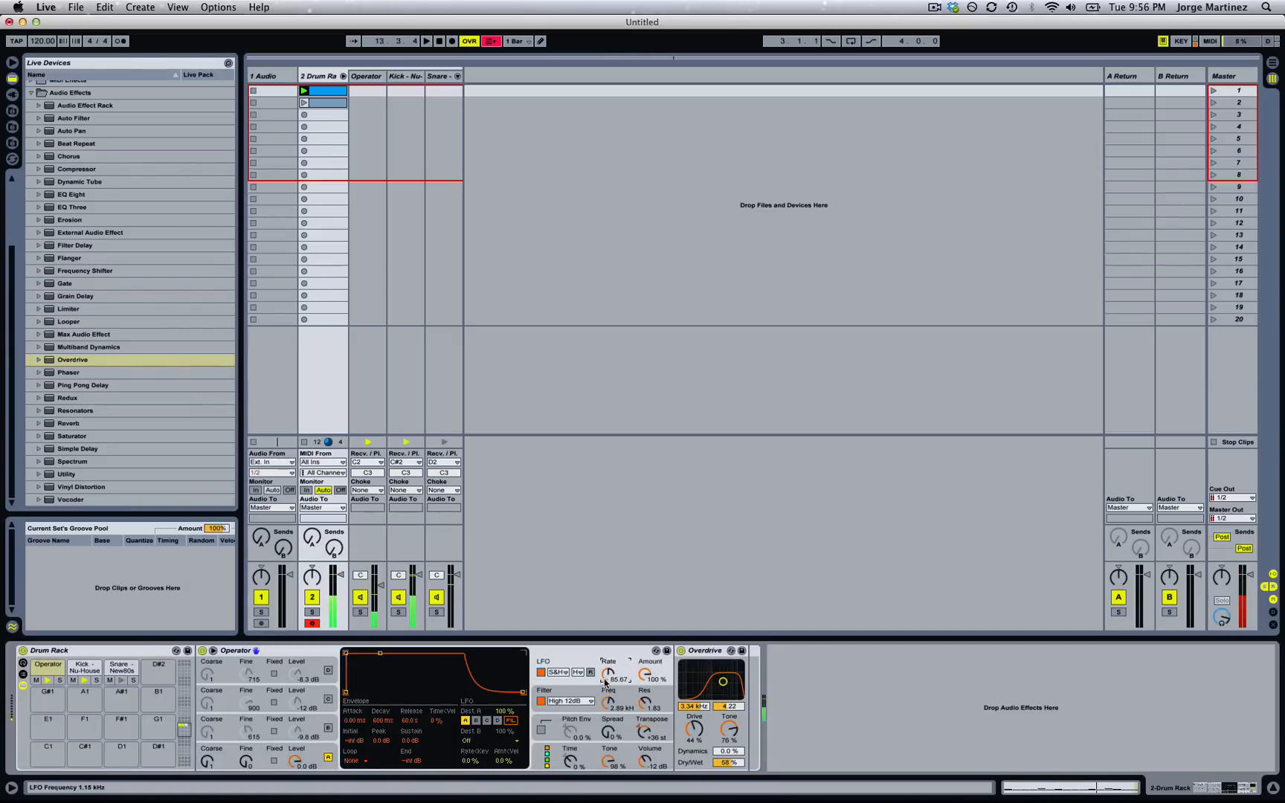
key("space")
left_click_drag(608, 675, 611, 686)
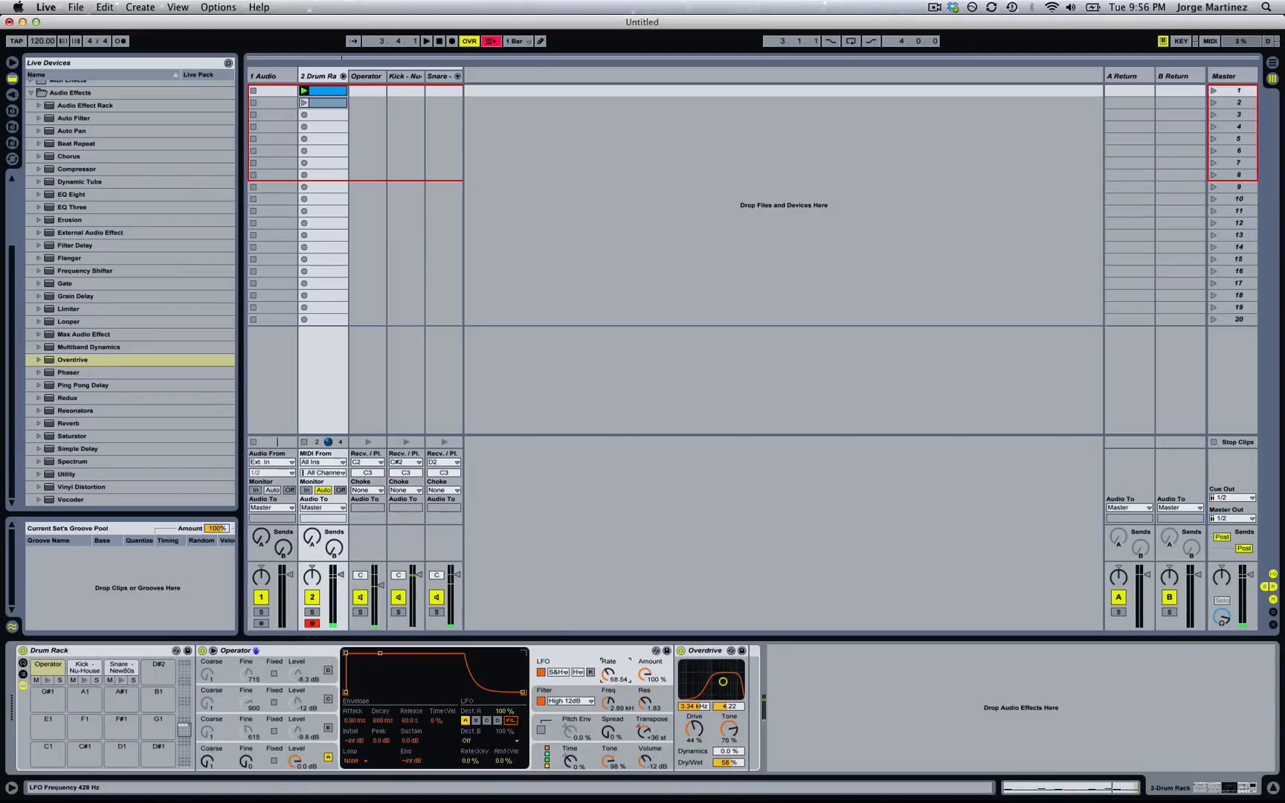
key("space")
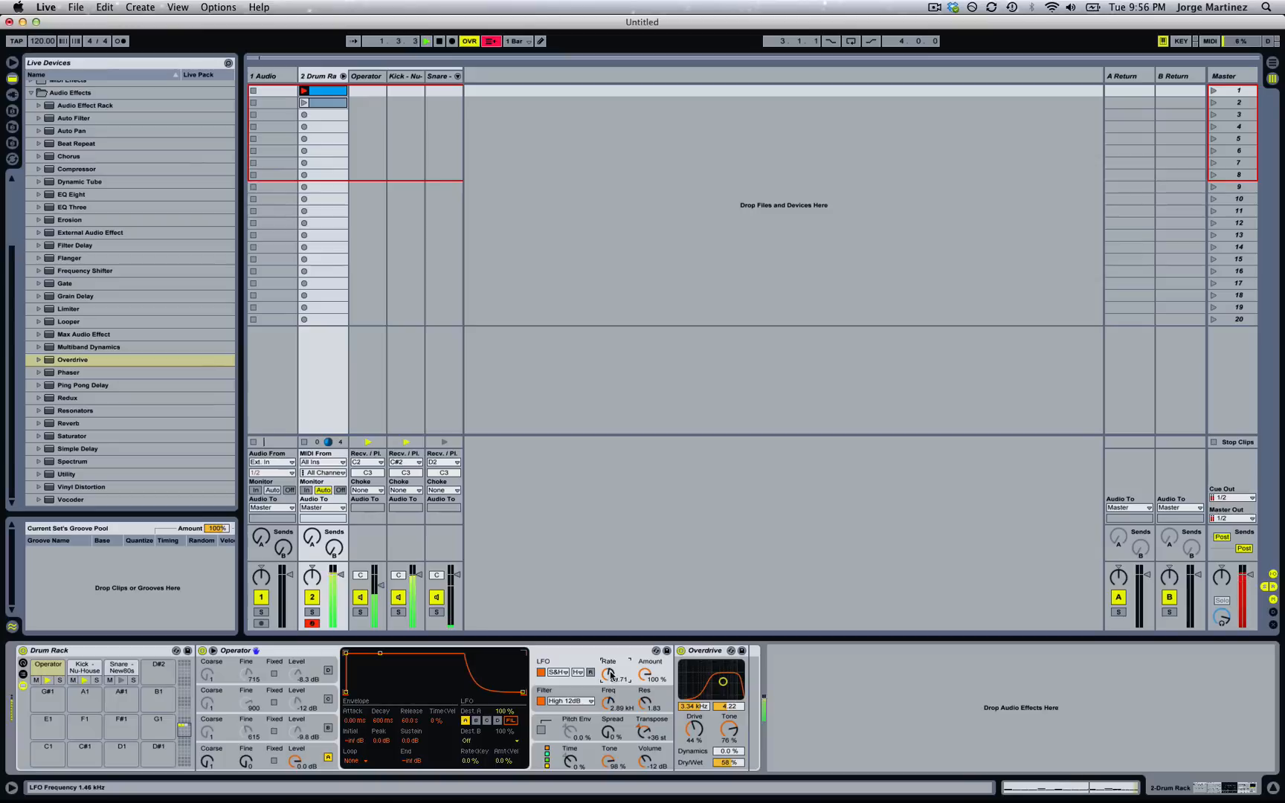
Lengthen oscillator A's attack and raise Operator's LFO rate to 127.00 while auditioning the first clip.
mouse_move(644, 674)
left_mouse_down()
mouse_move(645, 684)
mouse_move(644, 667)
left_mouse_up()
key("space")
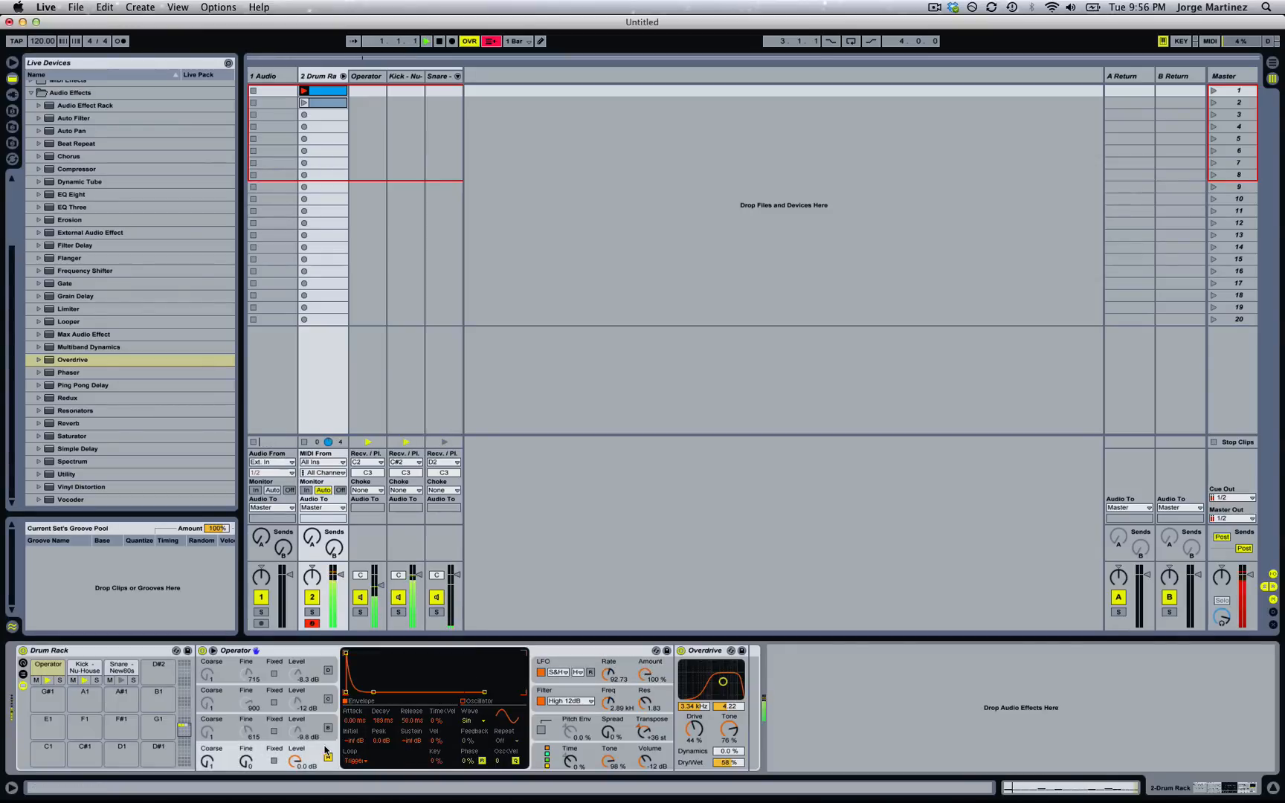
left_click(335, 756)
left_click_drag(366, 723, 366, 736)
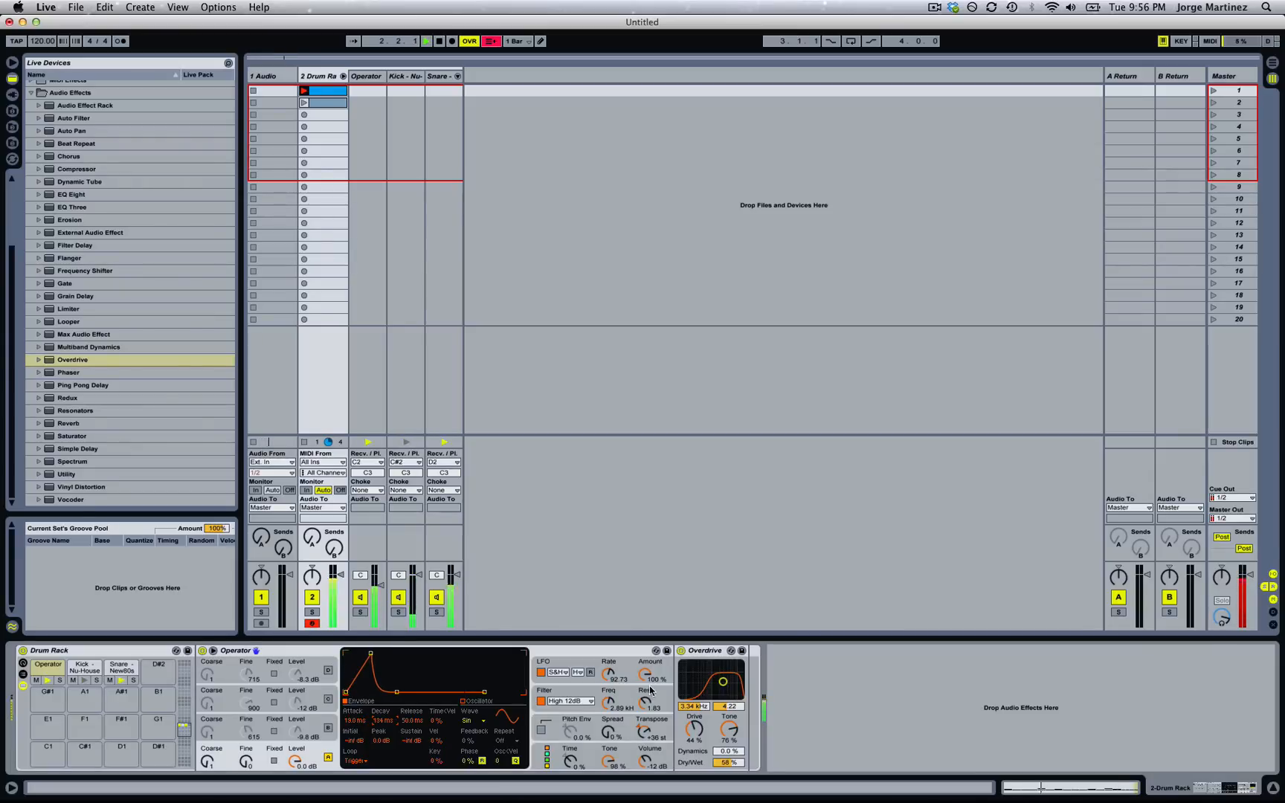
left_click_drag(646, 685, 608, 632)
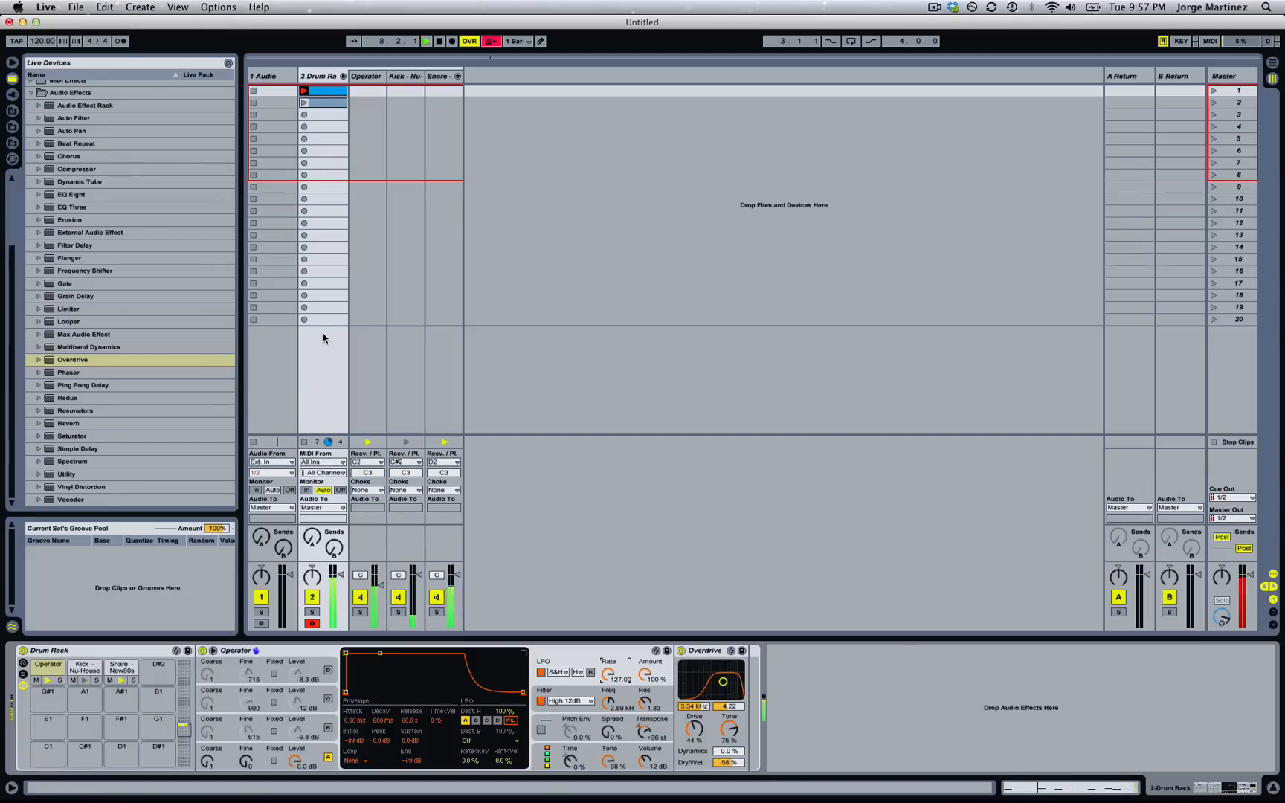
Switch off Operator's LFO and reset oscillator A's attack to 0.00 ms and the transpose to 0 st.
key("space")
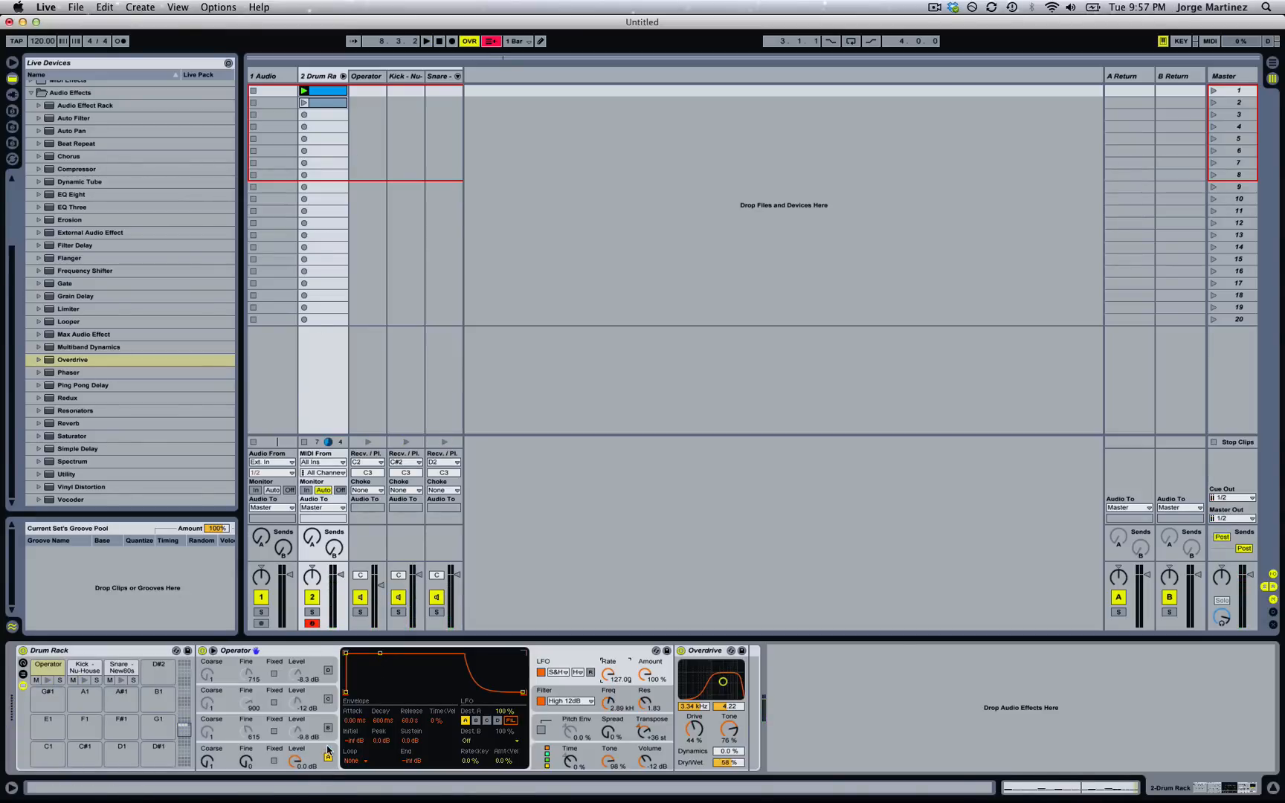
left_click(540, 672)
left_click(327, 748)
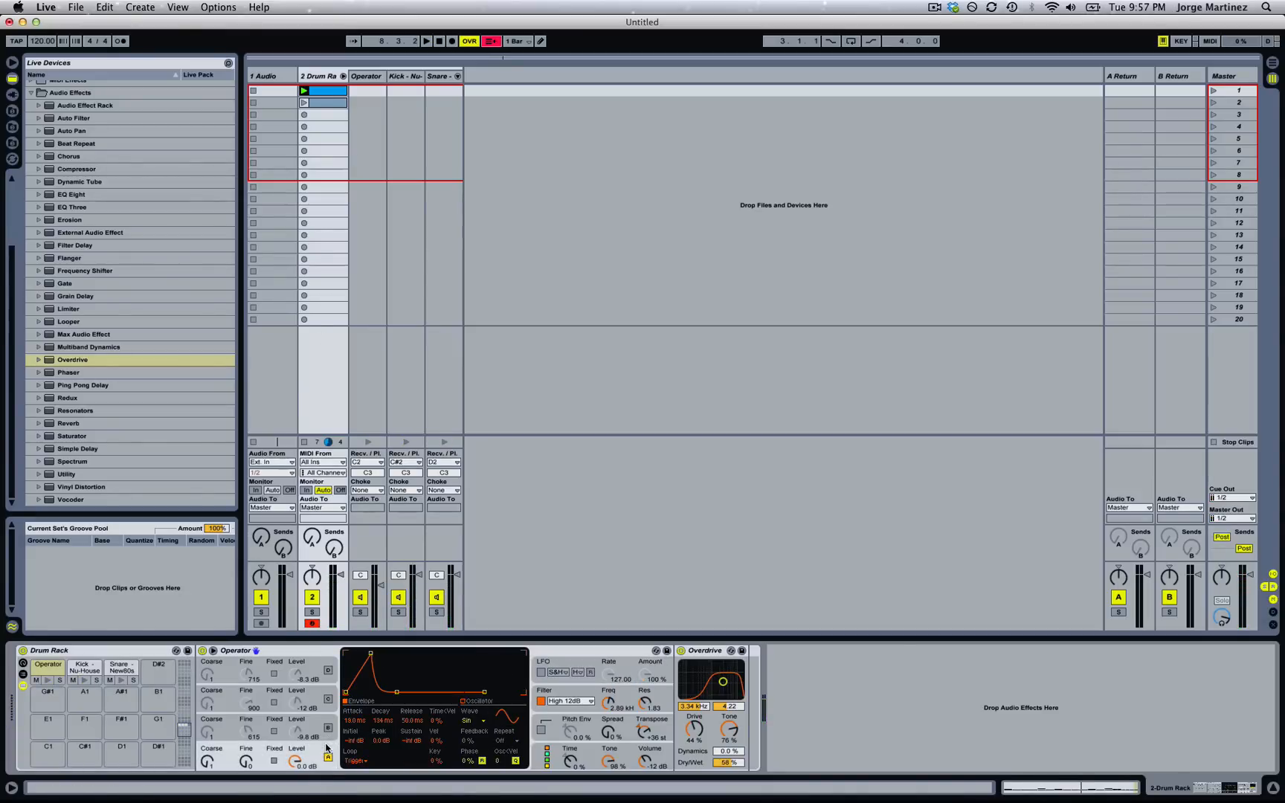
left_click_drag(351, 721, 351, 751)
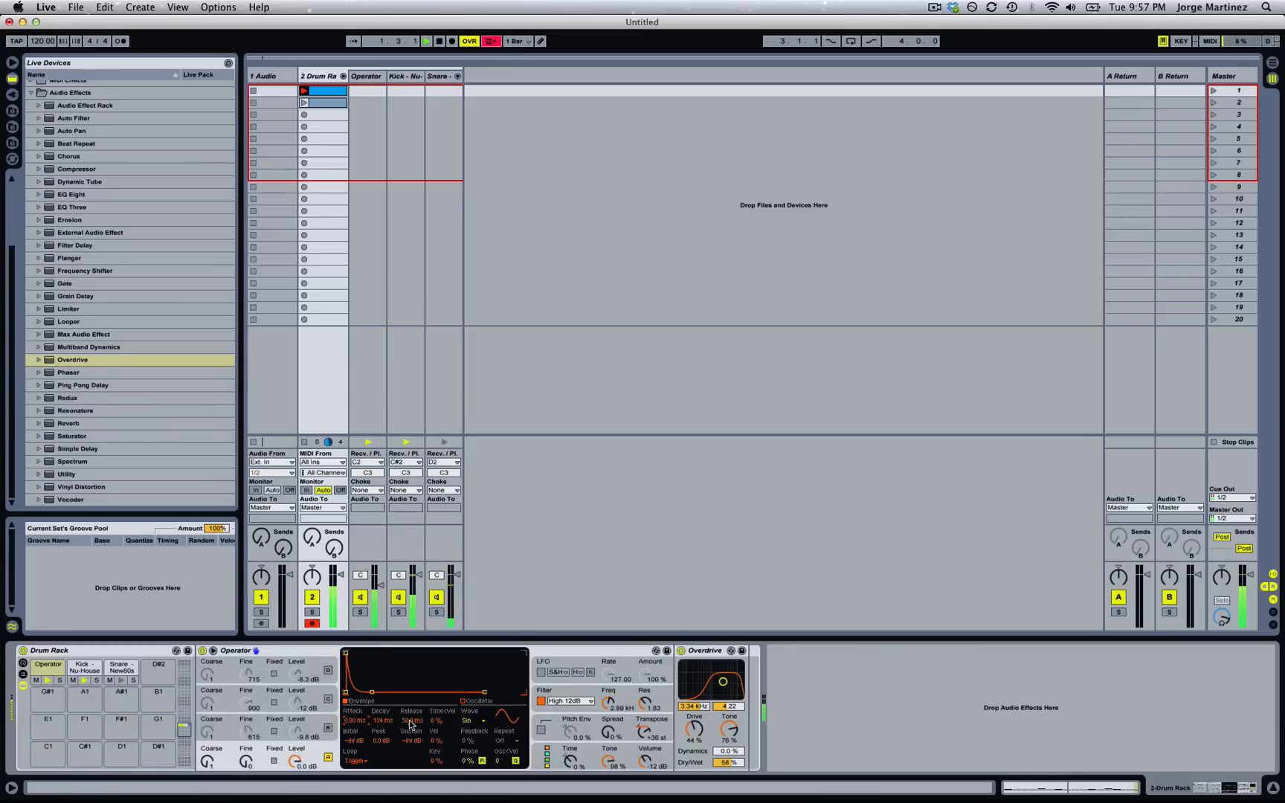
left_click(645, 732)
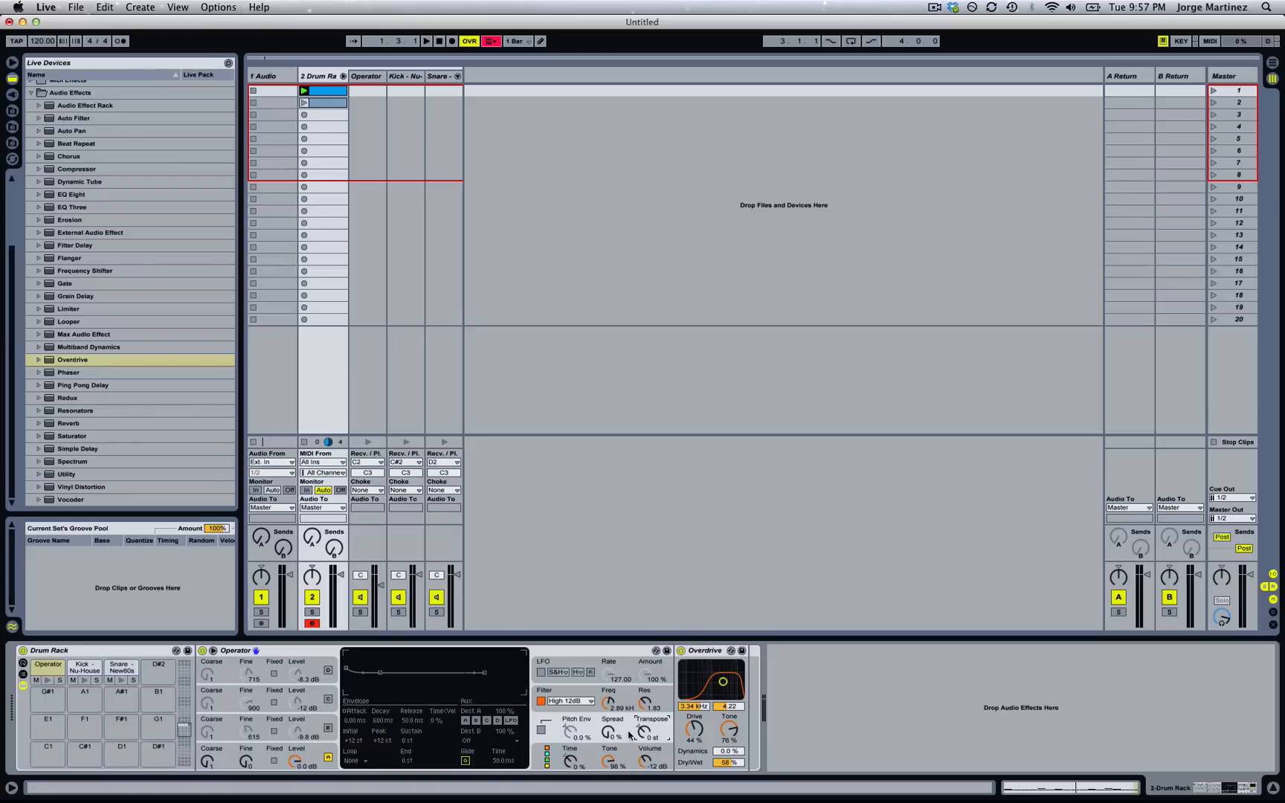
Turn off Operator's filter and lengthen oscillator A's decay to about 1.37 s during playback.
left_click(326, 752)
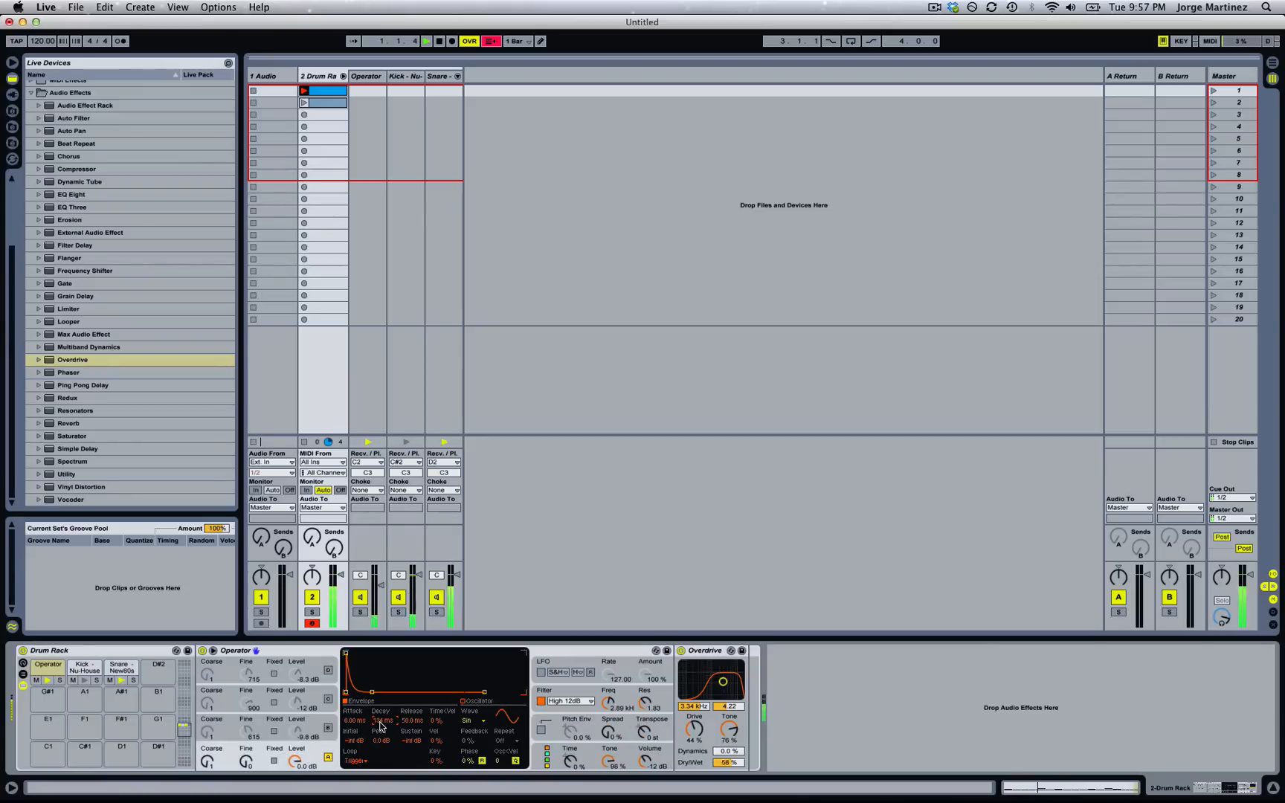
left_click(534, 713)
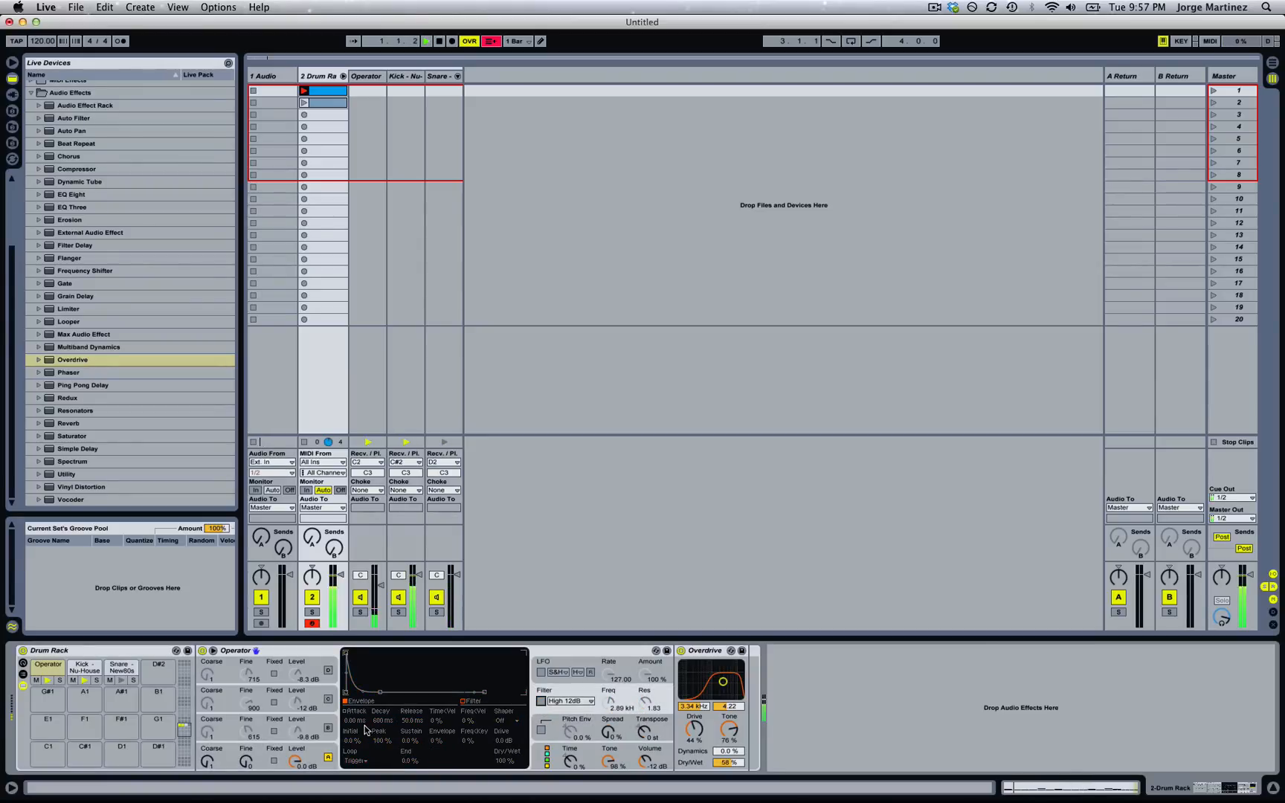
left_click(326, 753)
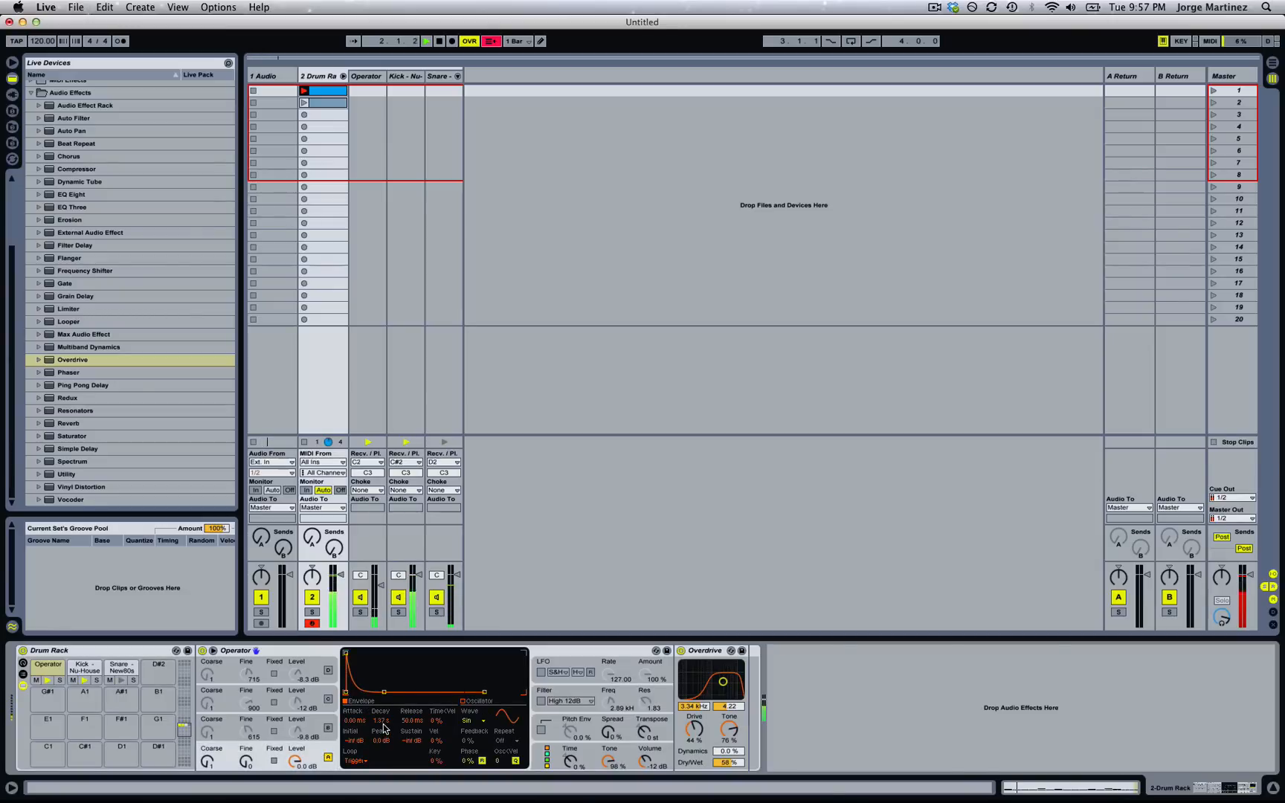
Delete the low-velocity Operator notes between beats 1.1.2 and 1.3.3 in the drum track's first clip.
double_click(332, 90)
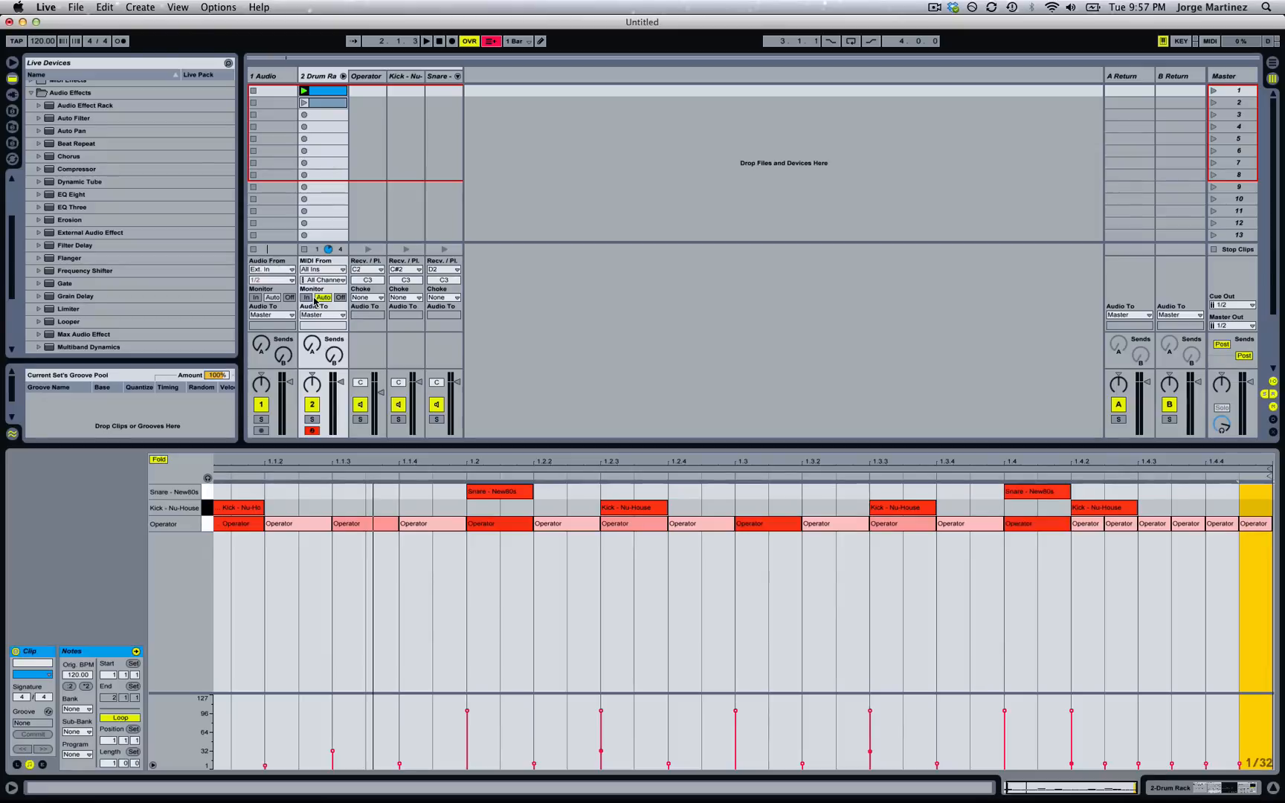
left_click(302, 523)
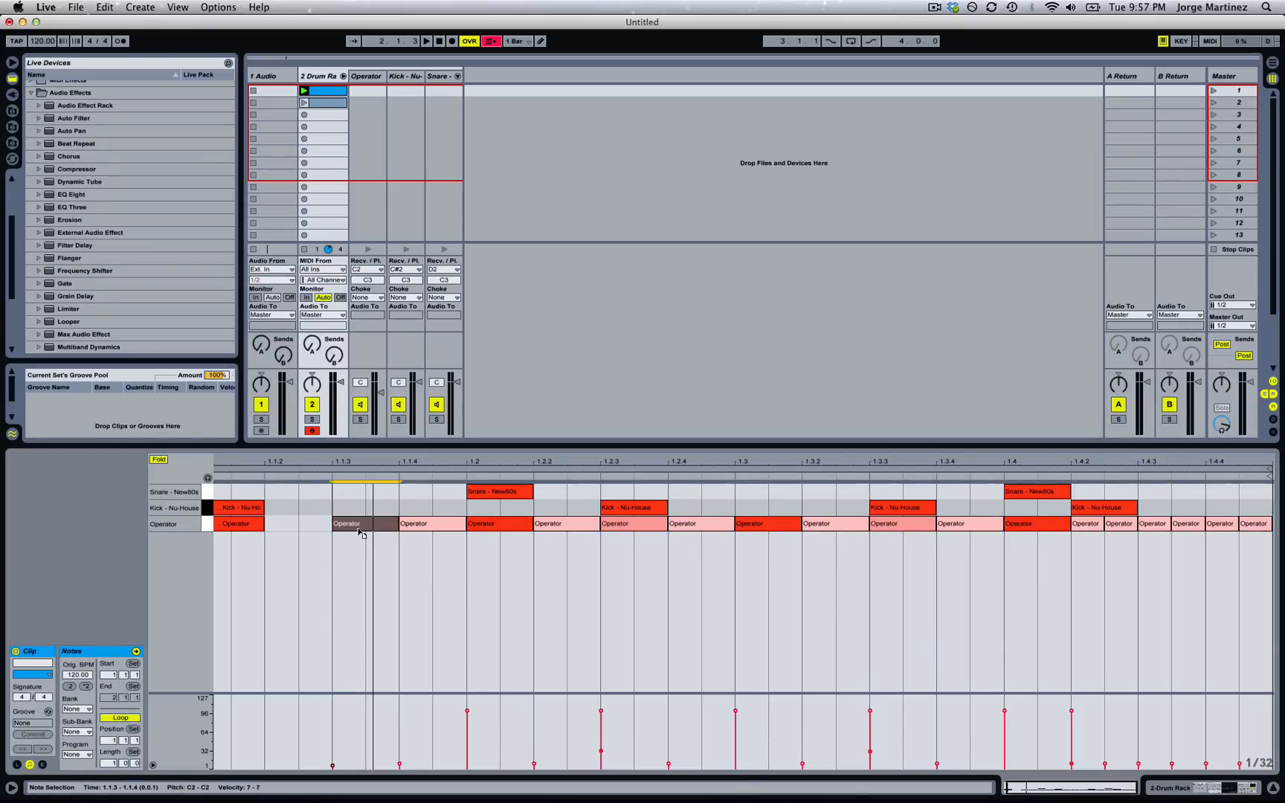
double_click(311, 529)
double_click(357, 523)
double_click(430, 524)
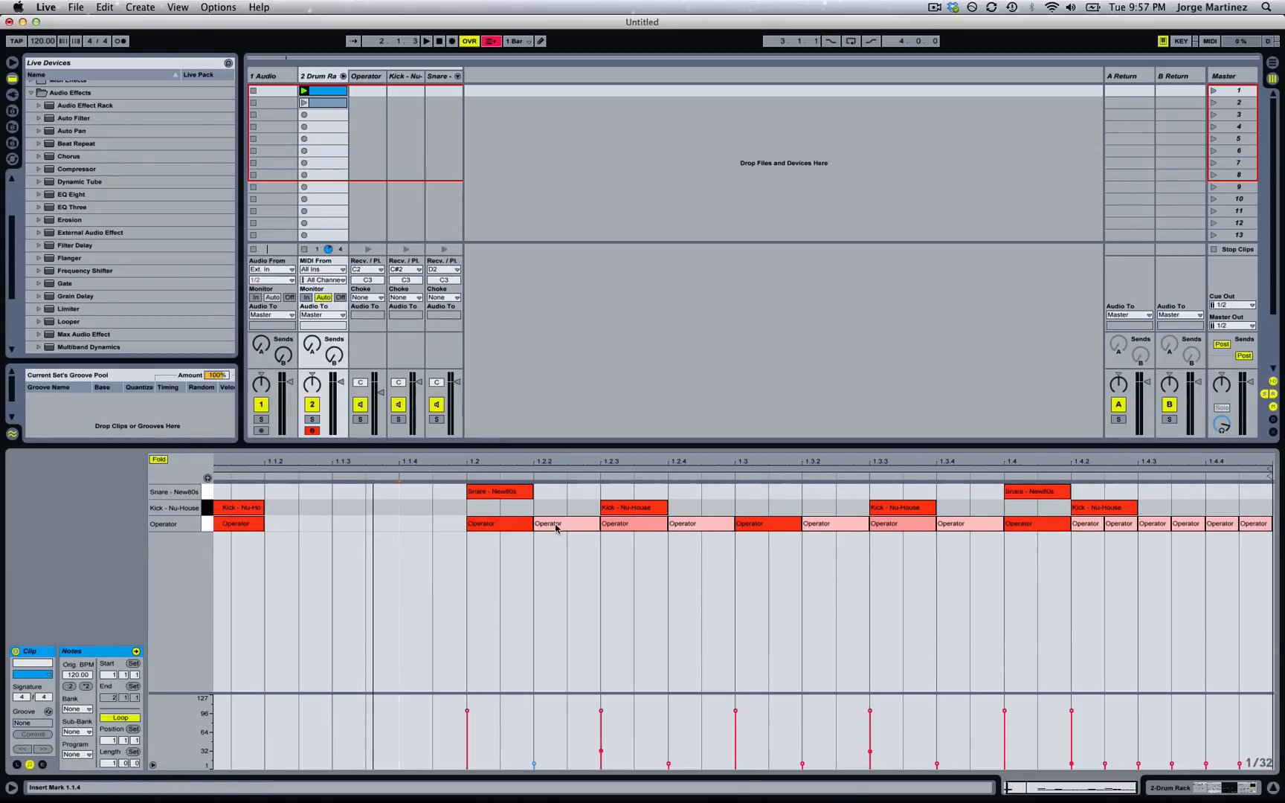
double_click(565, 524)
double_click(632, 524)
double_click(704, 525)
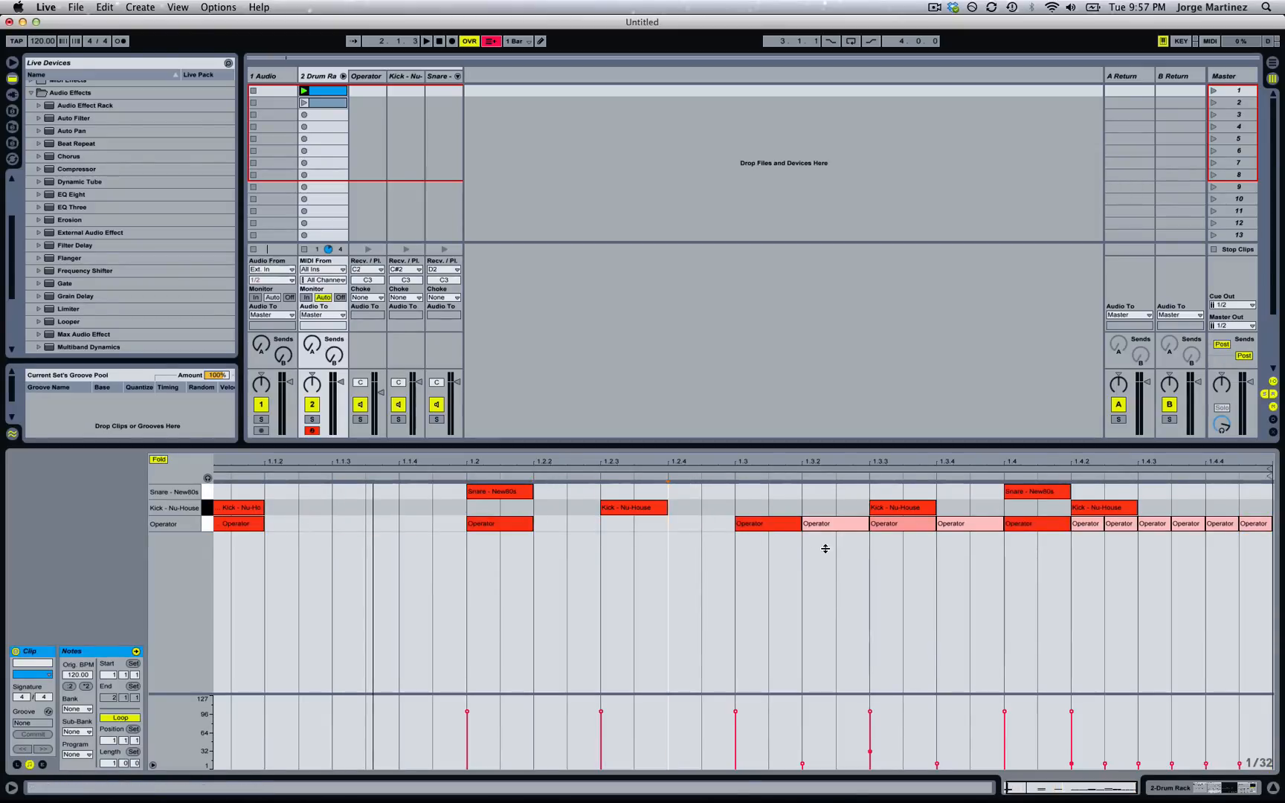
double_click(826, 525)
Delete the low-velocity Operator notes at 1.3.4 and from 1.4.2 to the end of the clip.
left_click(970, 525)
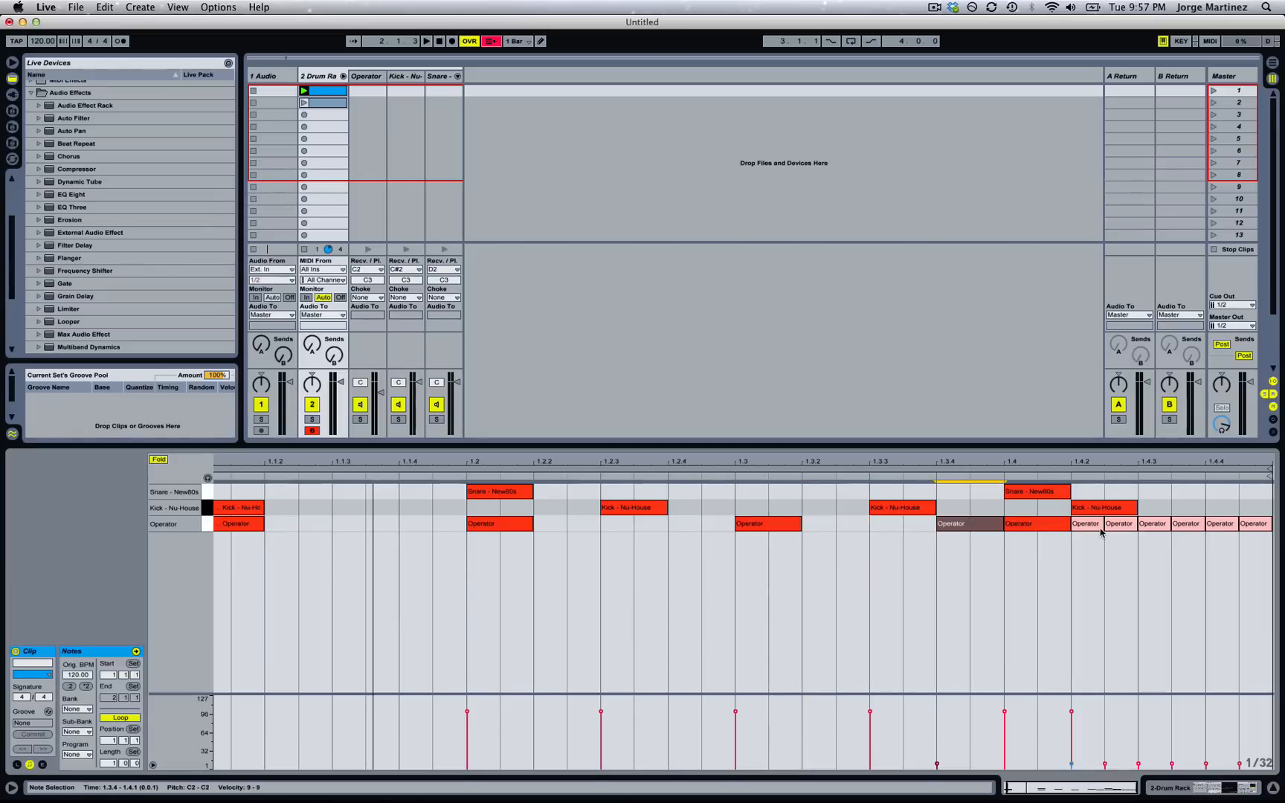
double_click(1093, 525)
double_click(1119, 525)
left_click(1257, 525)
left_click(1257, 532)
left_click_drag(1119, 528, 1251, 528)
key("Delete")
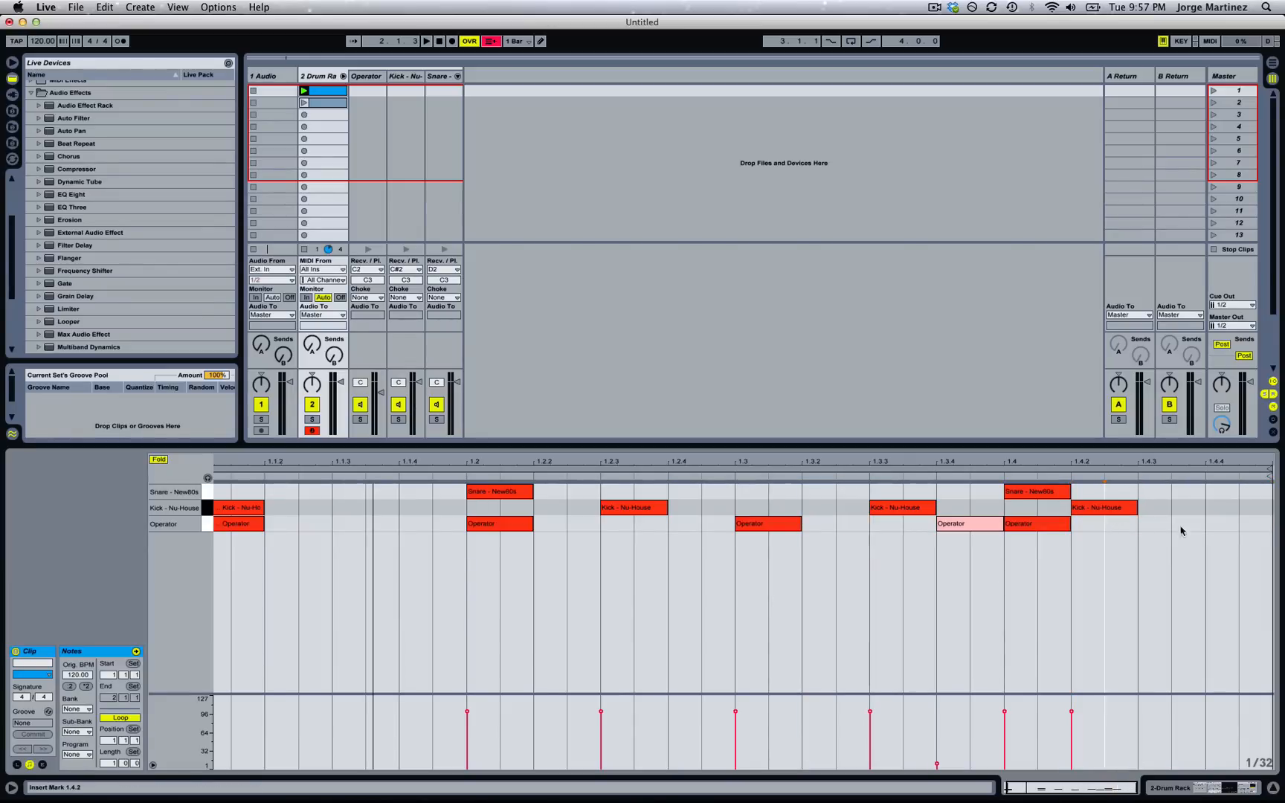
key("space")
key("Delete")
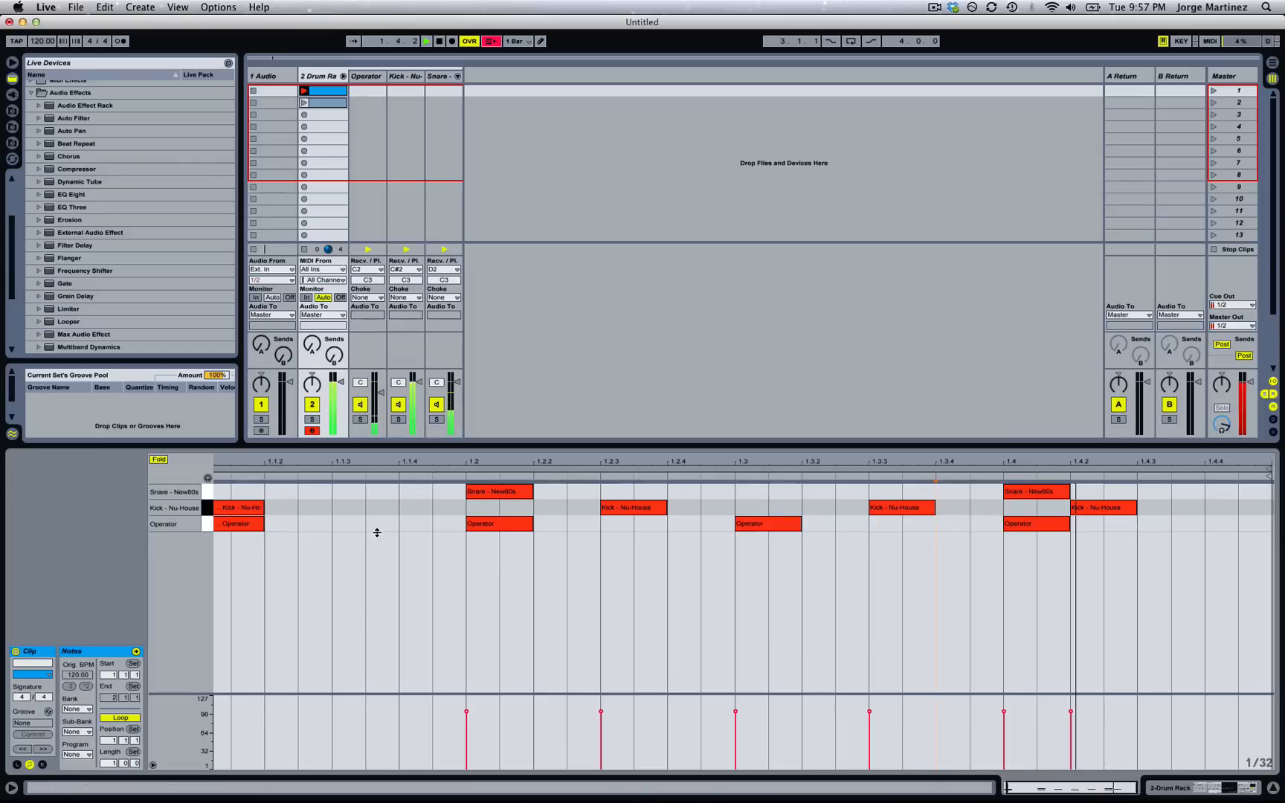
Add Operator notes at 1.1.3, 1.2.3, 1.3.3 and 1.4.3 and solo the Operator pad.
left_click(480, 525)
left_click_drag(488, 530, 1209, 530)
key("space")
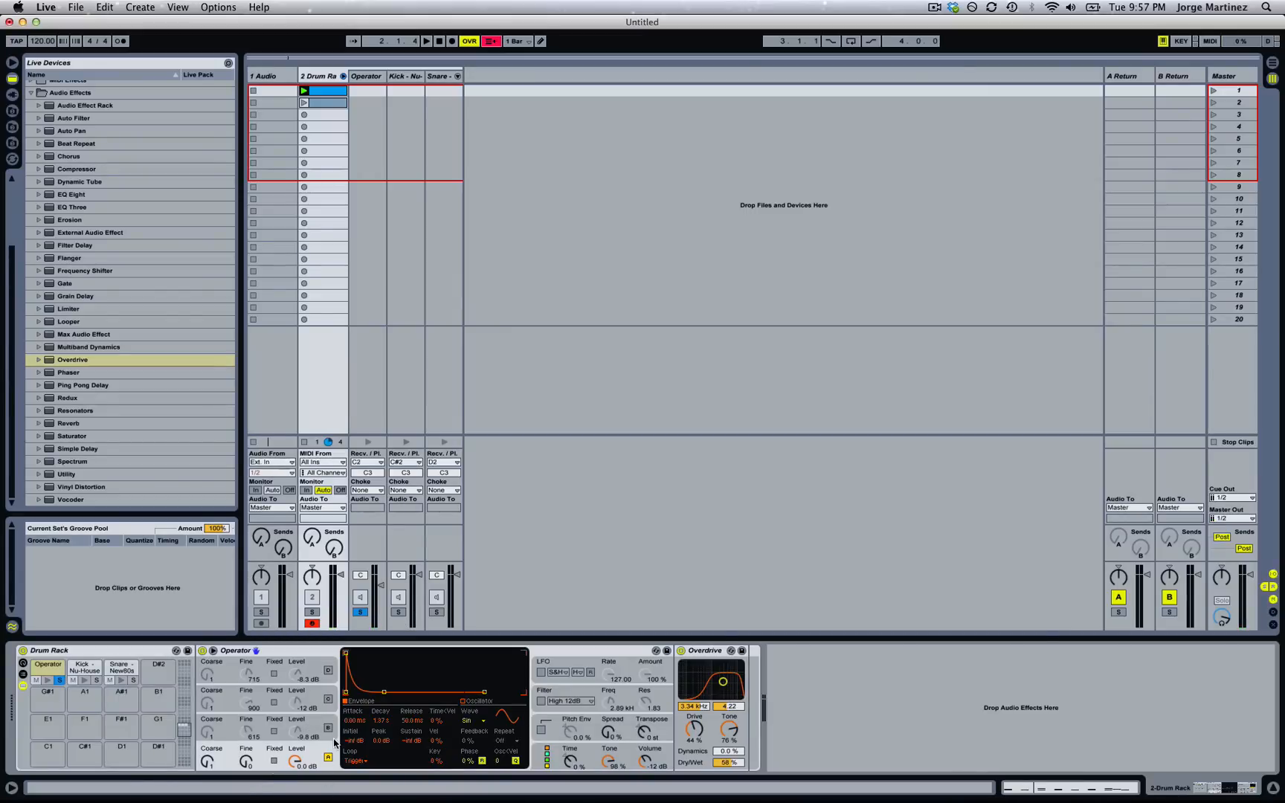
Enable Operator's oscillators B, C and D and audition the soloed pattern.
left_click(328, 728)
left_click(327, 700)
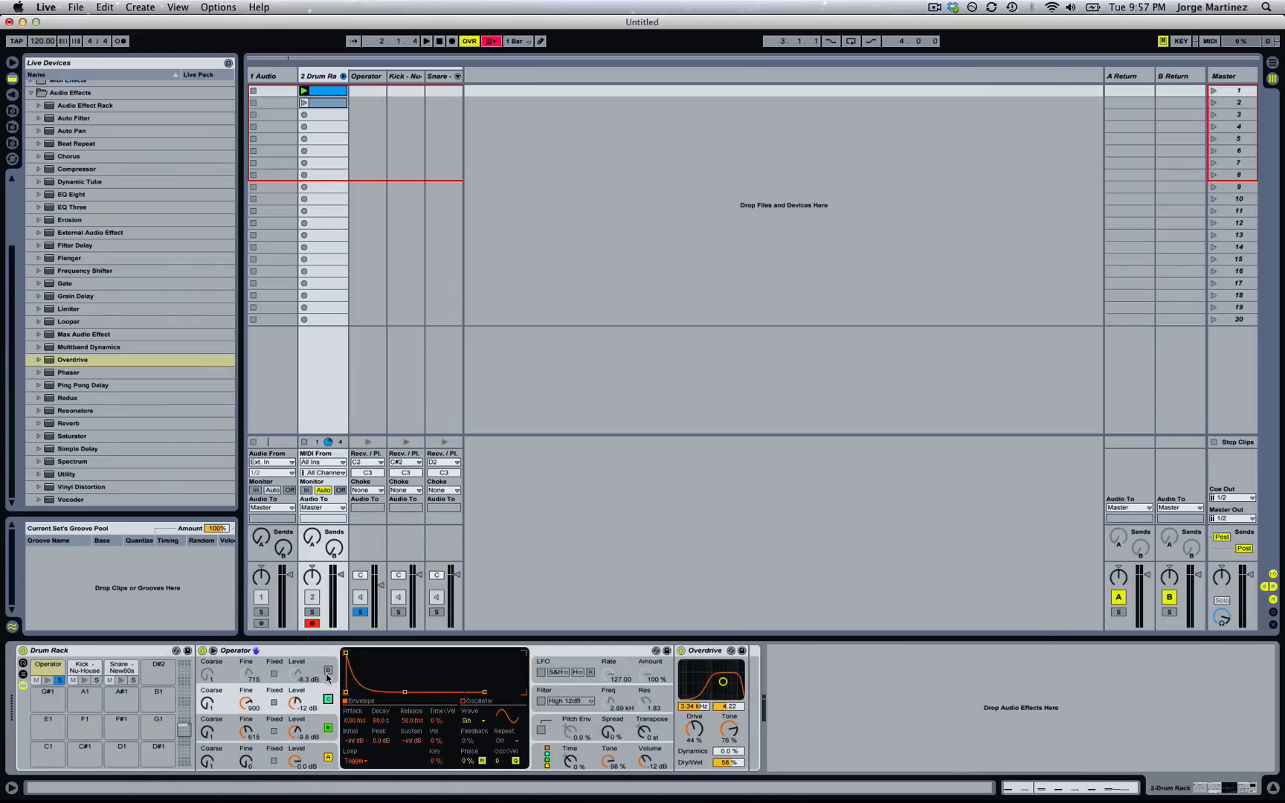
left_click(327, 677)
key("space")
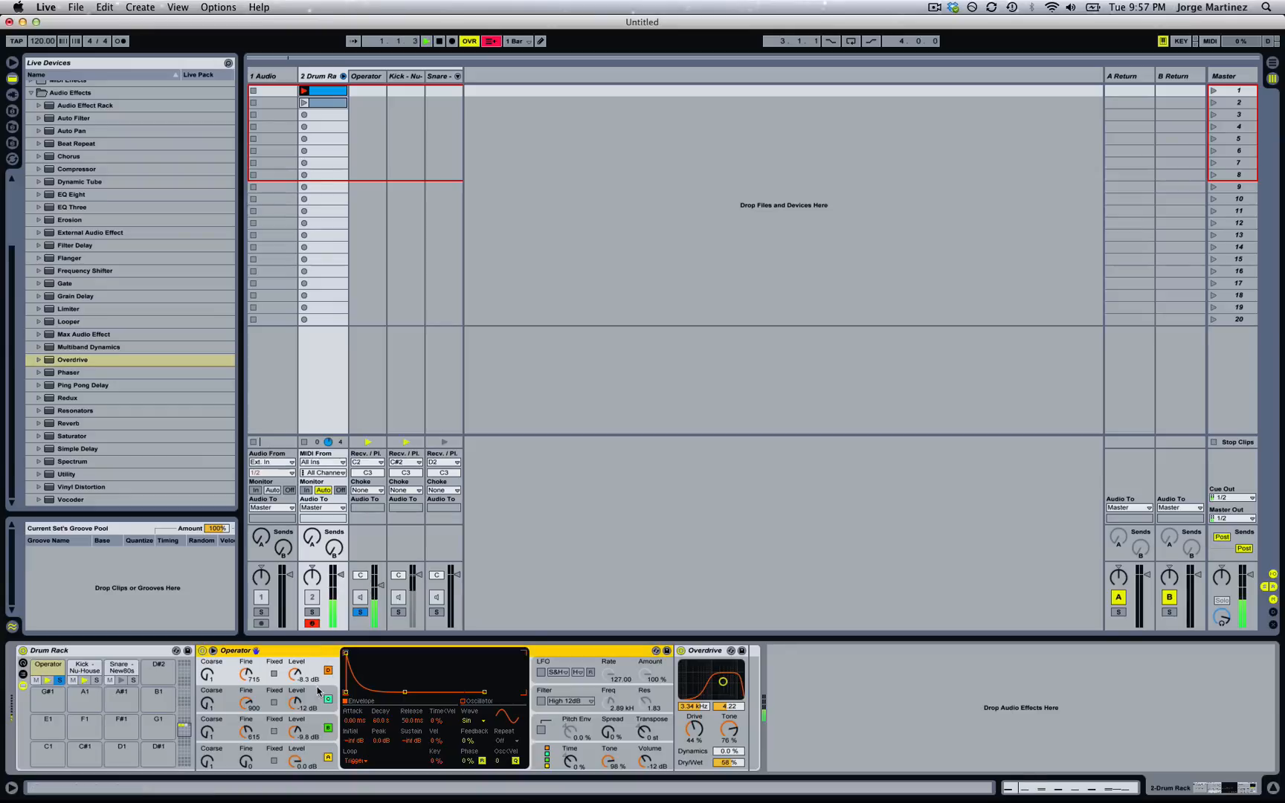
key("space")
Turn on Operator's High 12dB filter and briefly audition the clip.
left_click(327, 755)
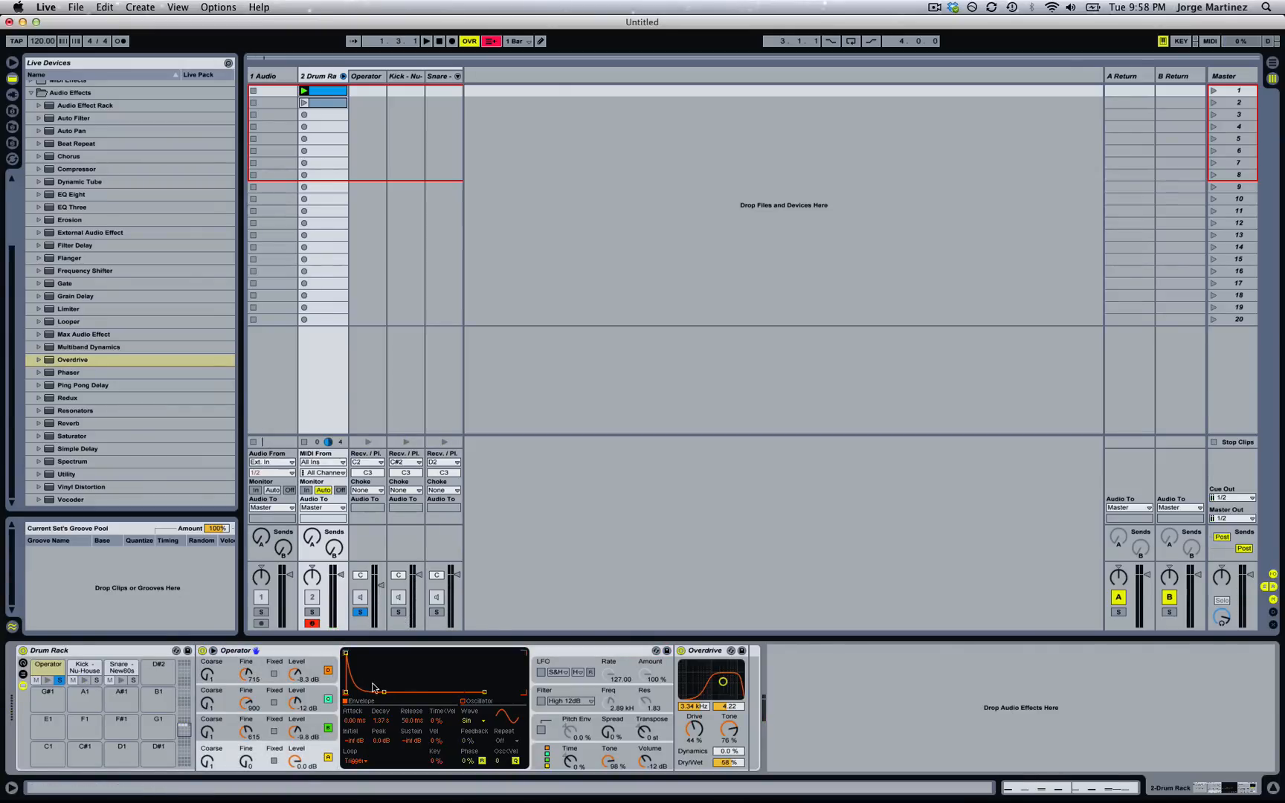
left_click(321, 662)
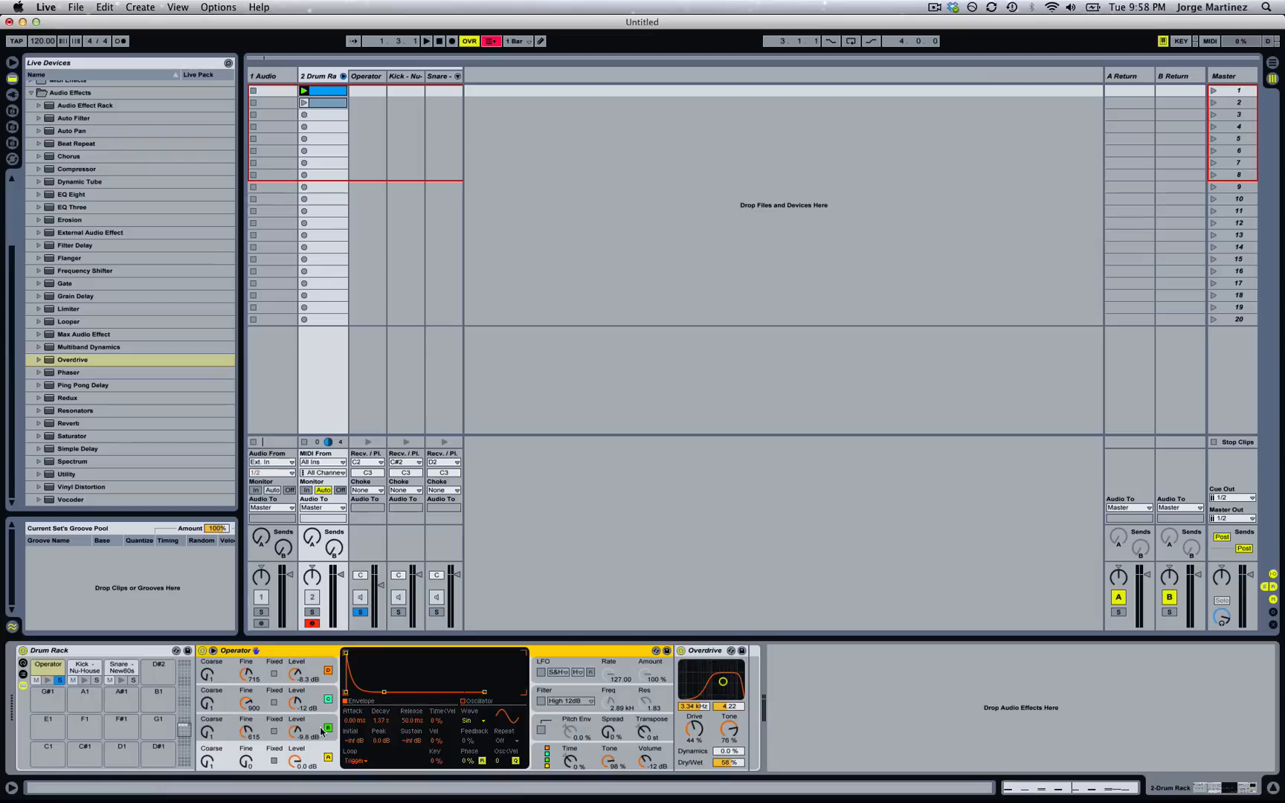
left_click(541, 701)
key("space")
key("space")
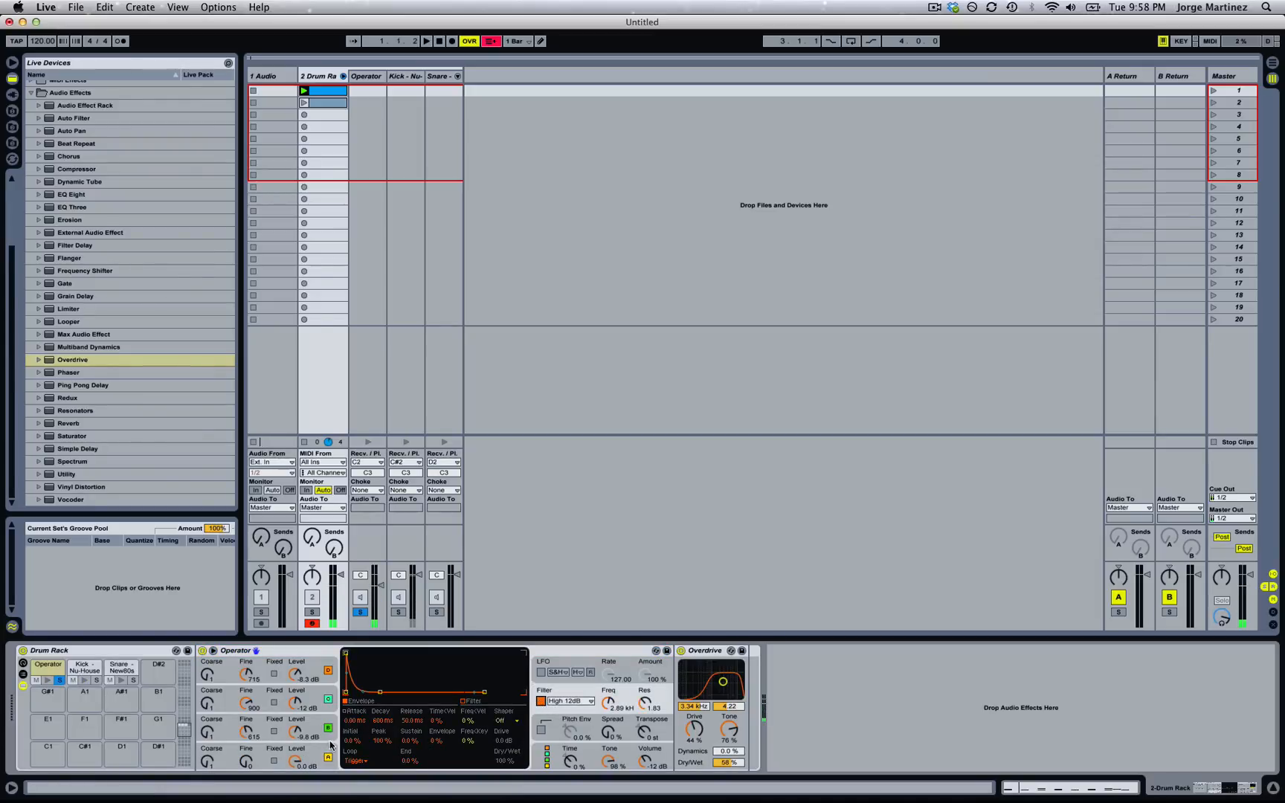
Raise the filter's resonance to 2.56 and shorten oscillator A's decay, auditioning the clip.
left_click(321, 750)
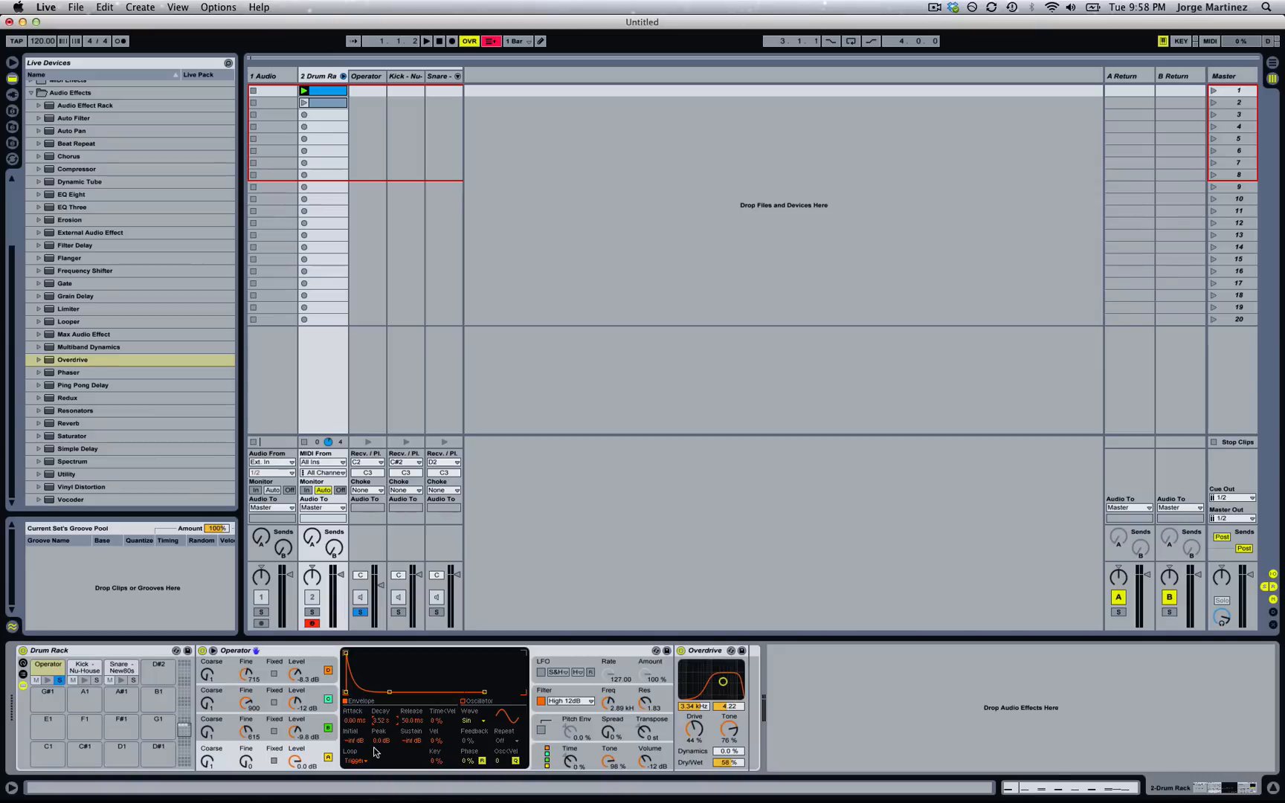
left_click(307, 650)
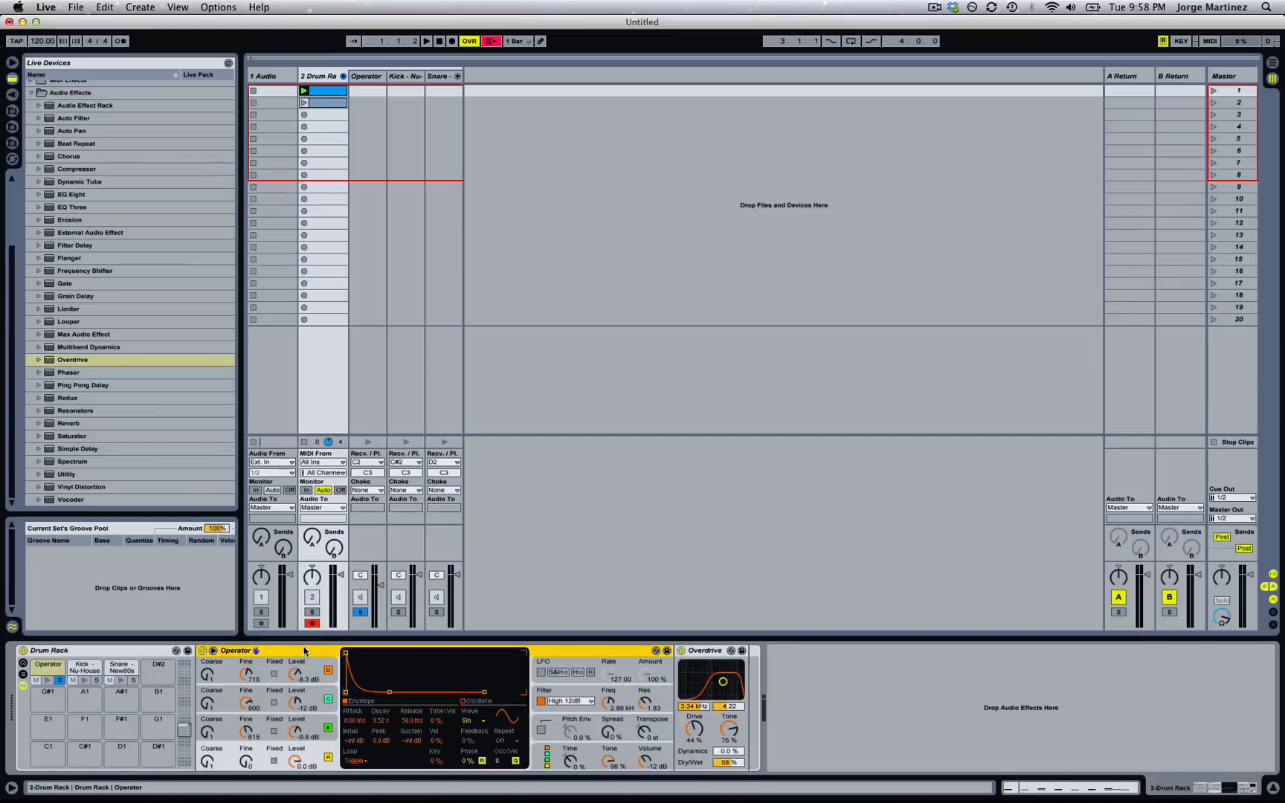
left_click(638, 690)
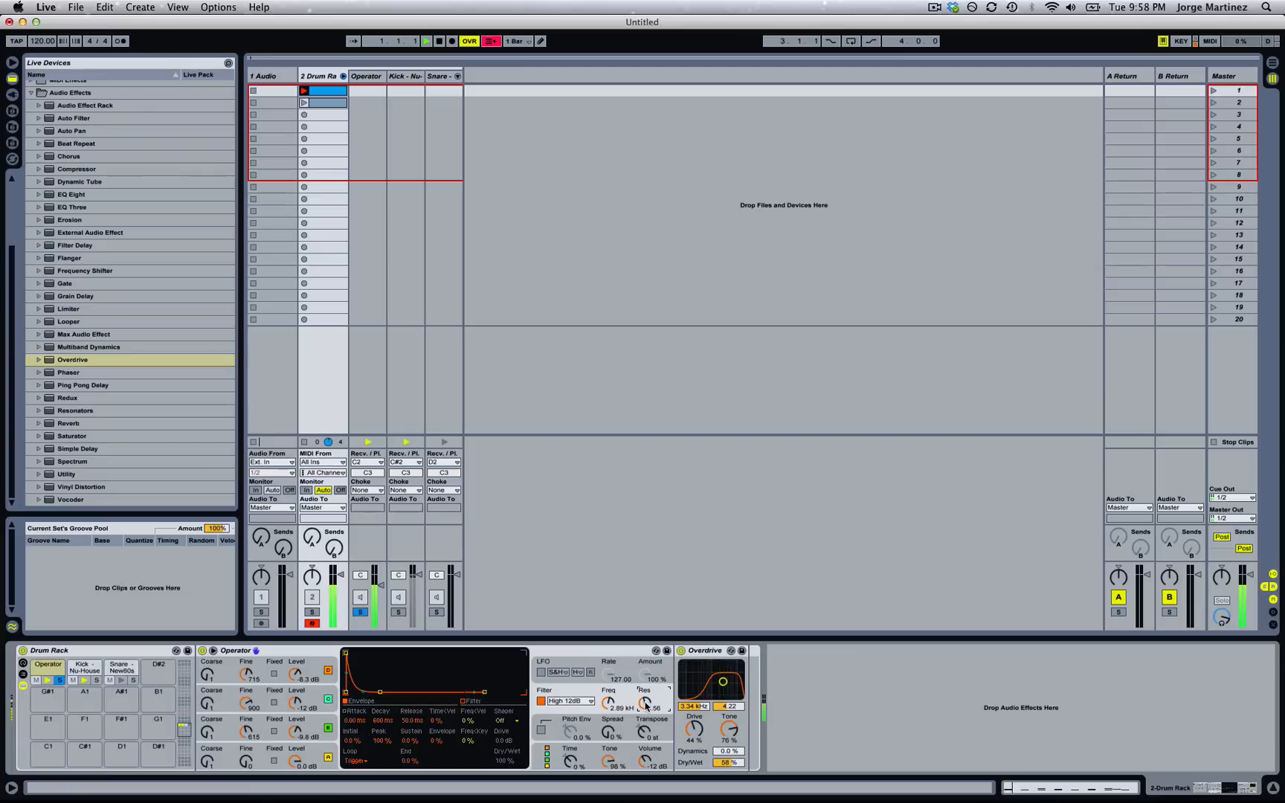
left_click(333, 751)
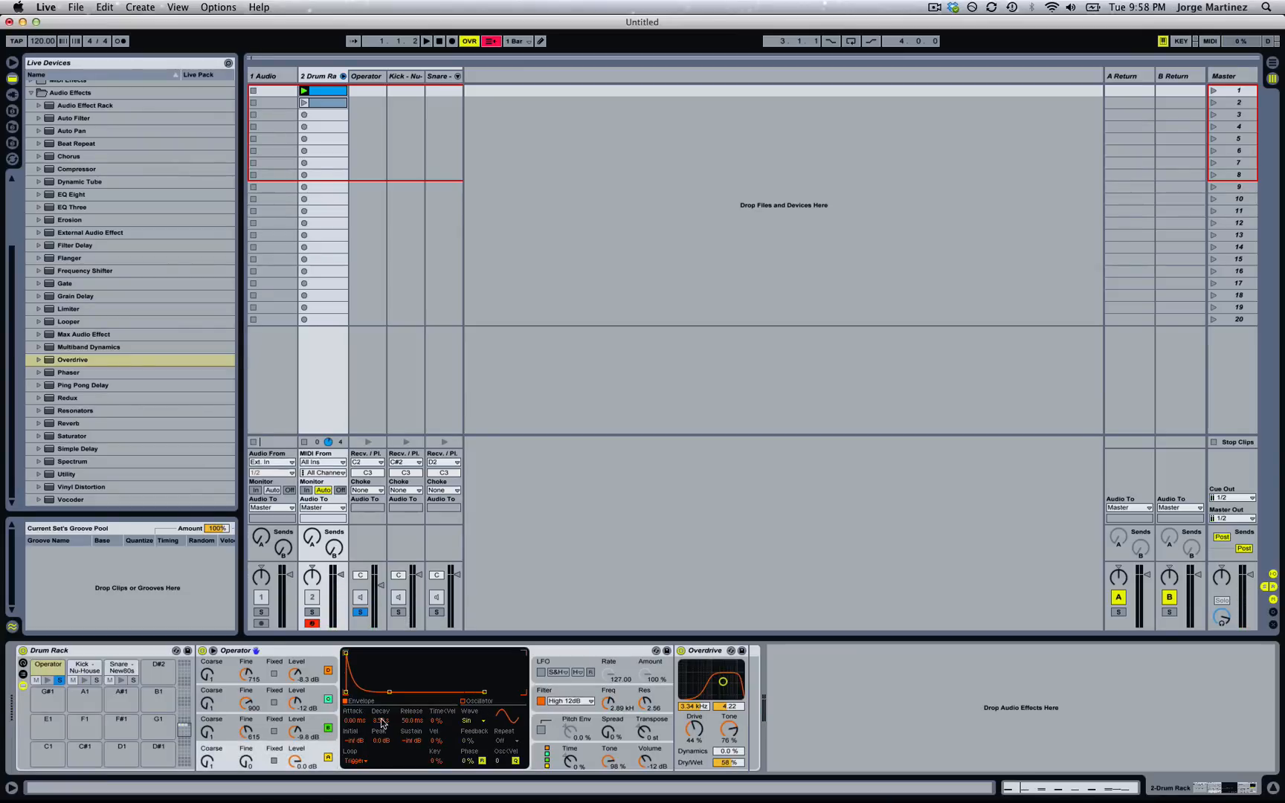
left_click_drag(380, 722, 379, 738)
key("space")
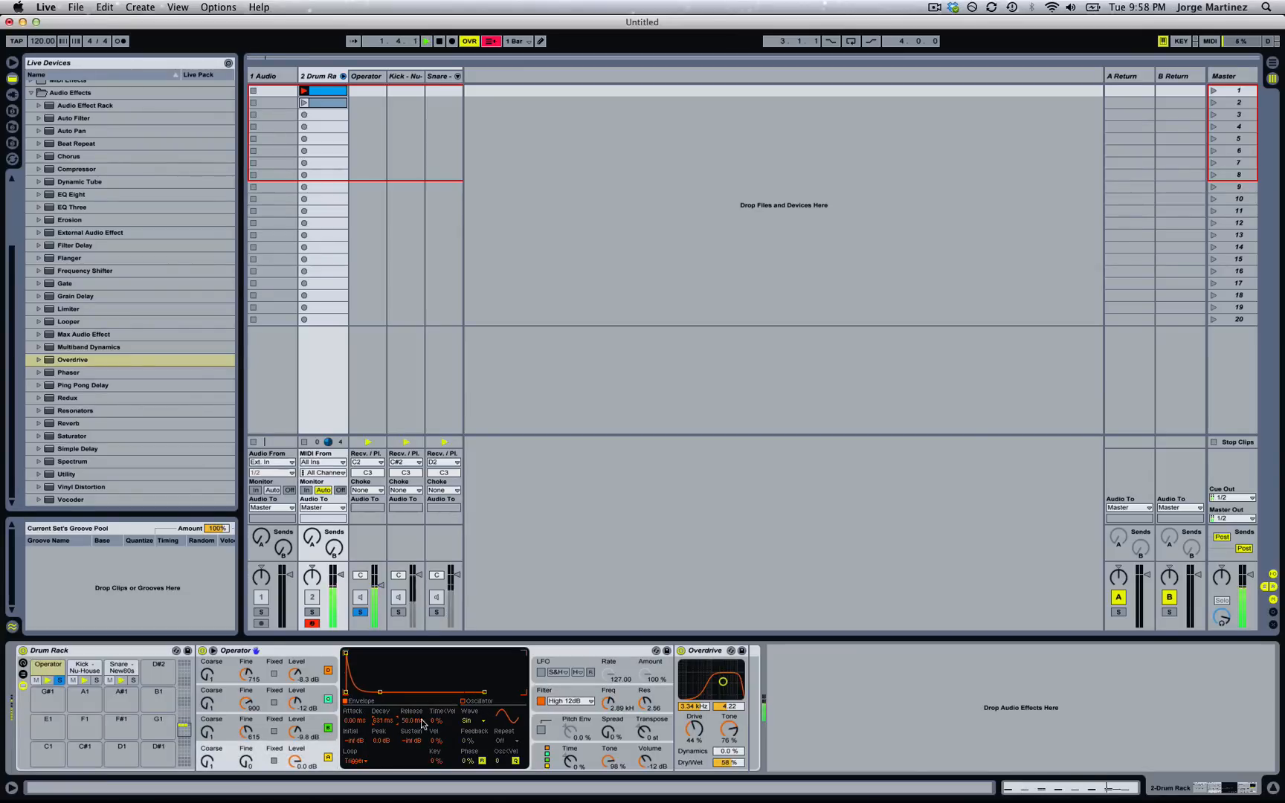
Set the filter frequency to 5.17 kHz with resonance 4.22 and bypass the Overdrive effect.
left_click_drag(608, 705, 644, 691)
left_click(681, 651)
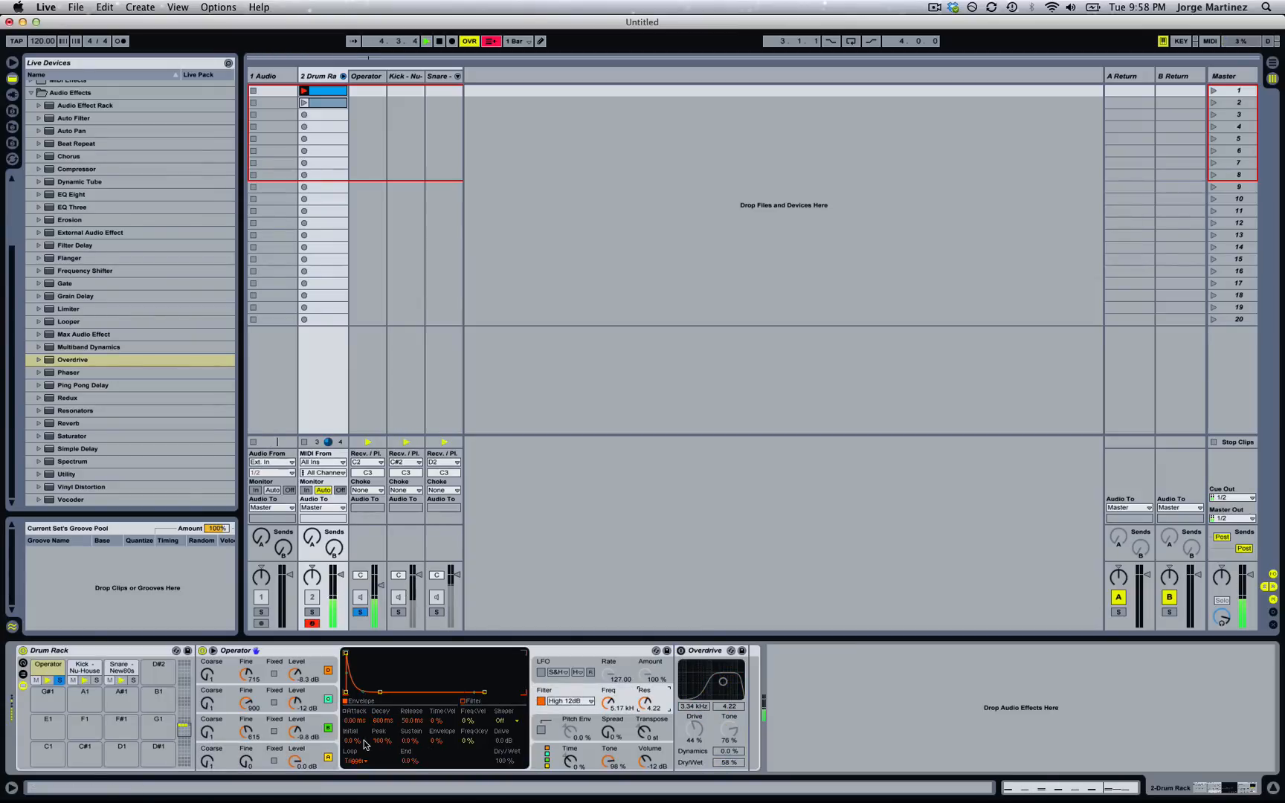
key("space")
Lower the velocity of the first clip's Operator note at 1.1.3 to 45 and duplicate it to 1.1.4.
double_click(326, 92)
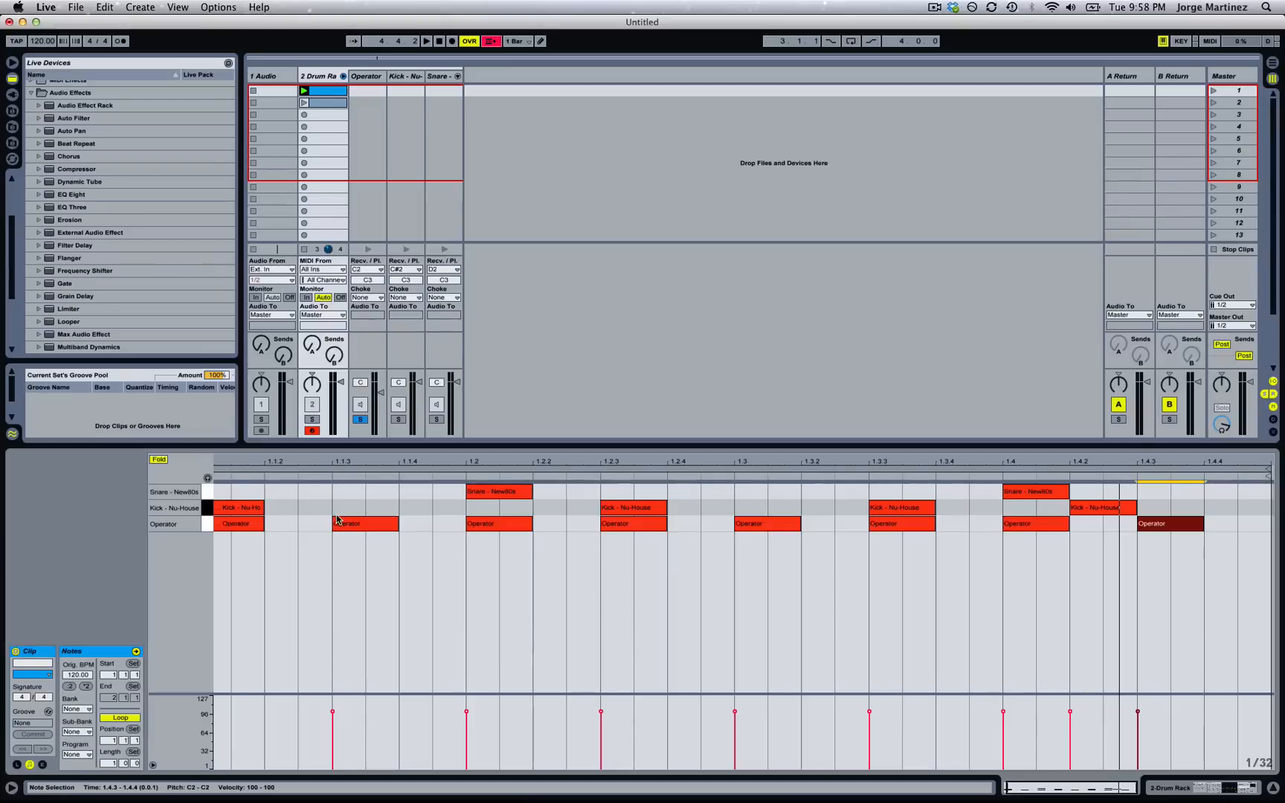
key("space")
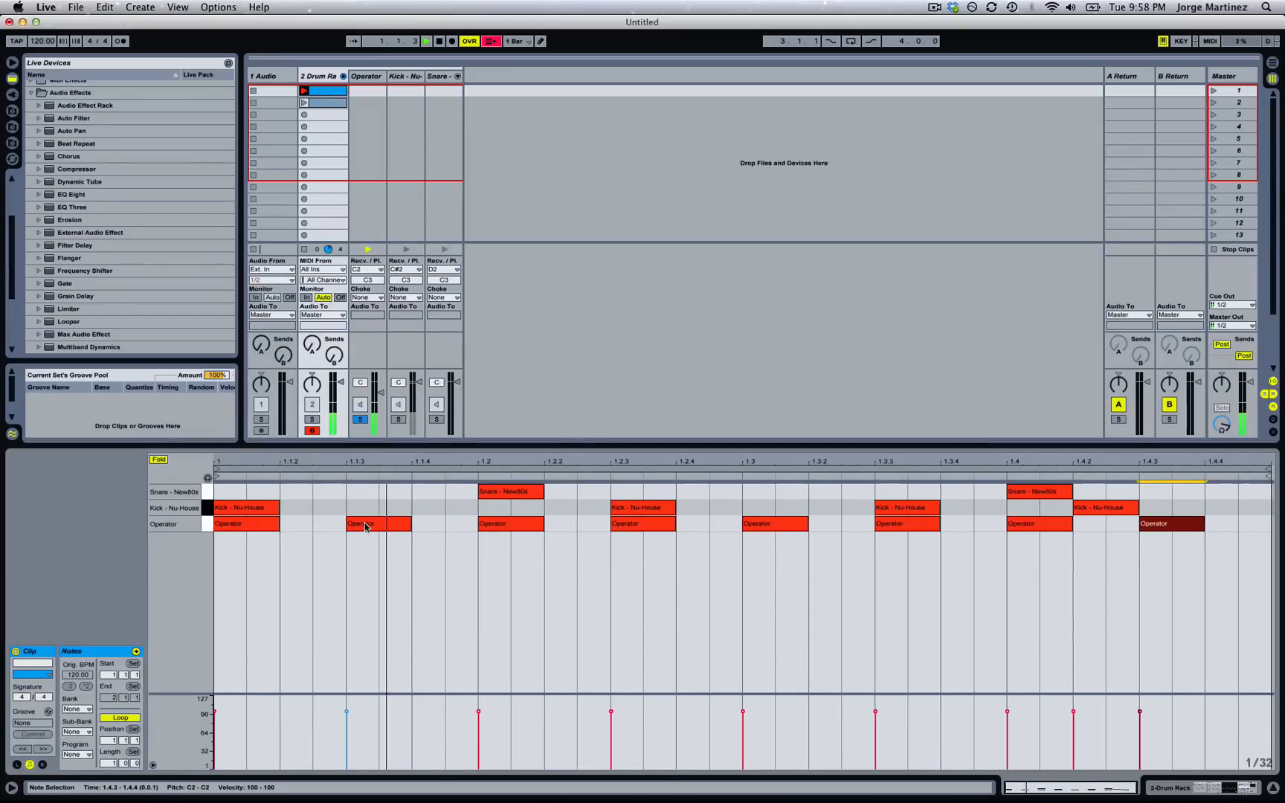
key("space")
left_click(365, 525)
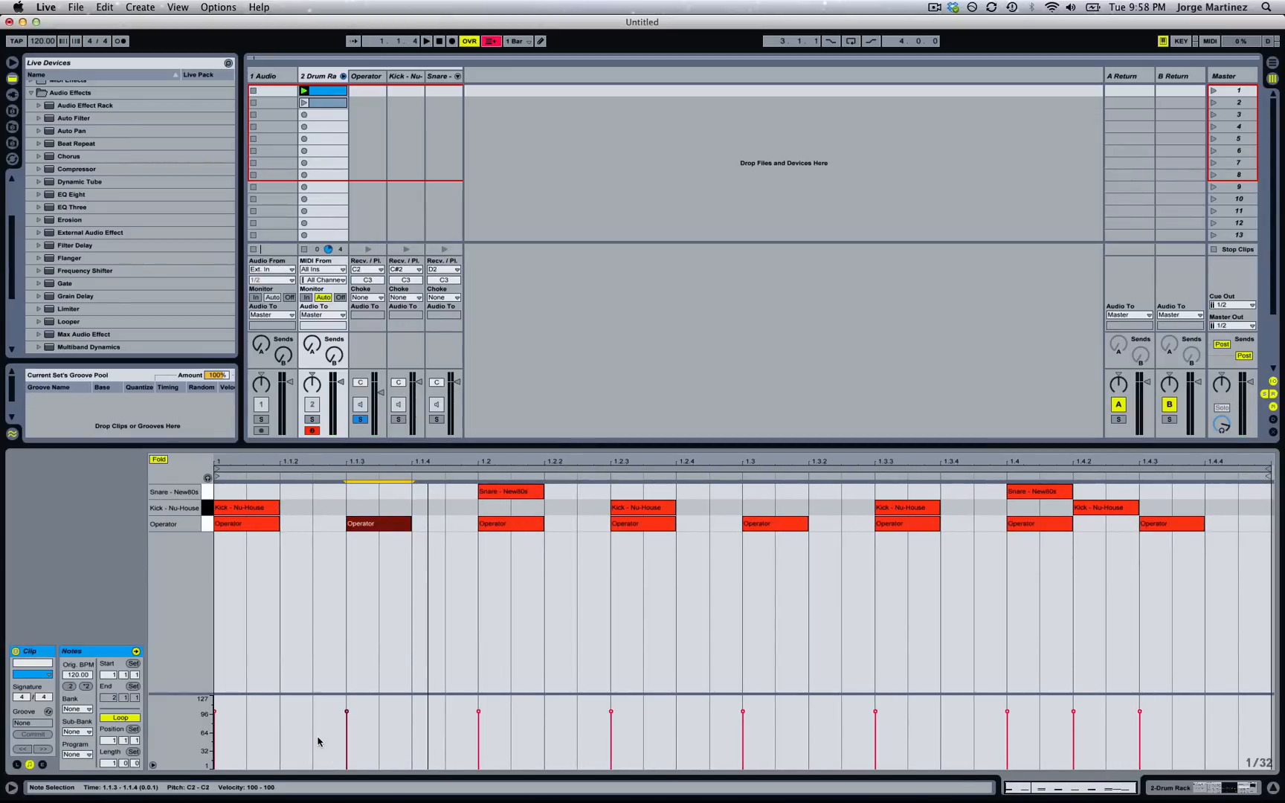
left_click_drag(313, 742, 371, 742)
key("super+d")
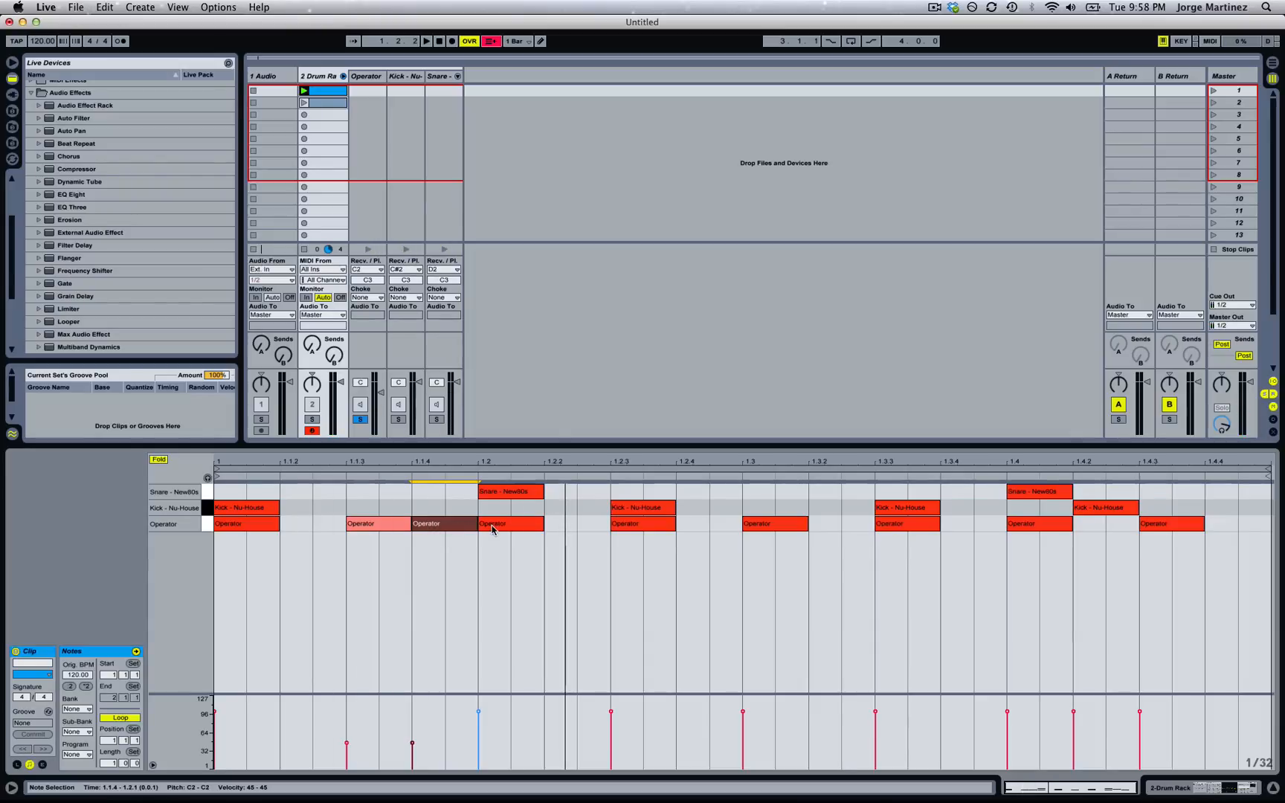
Audition the clip and shorten its loop to the first two beats, from 1.1.1 to 1.3.1.
key("space")
key("space")
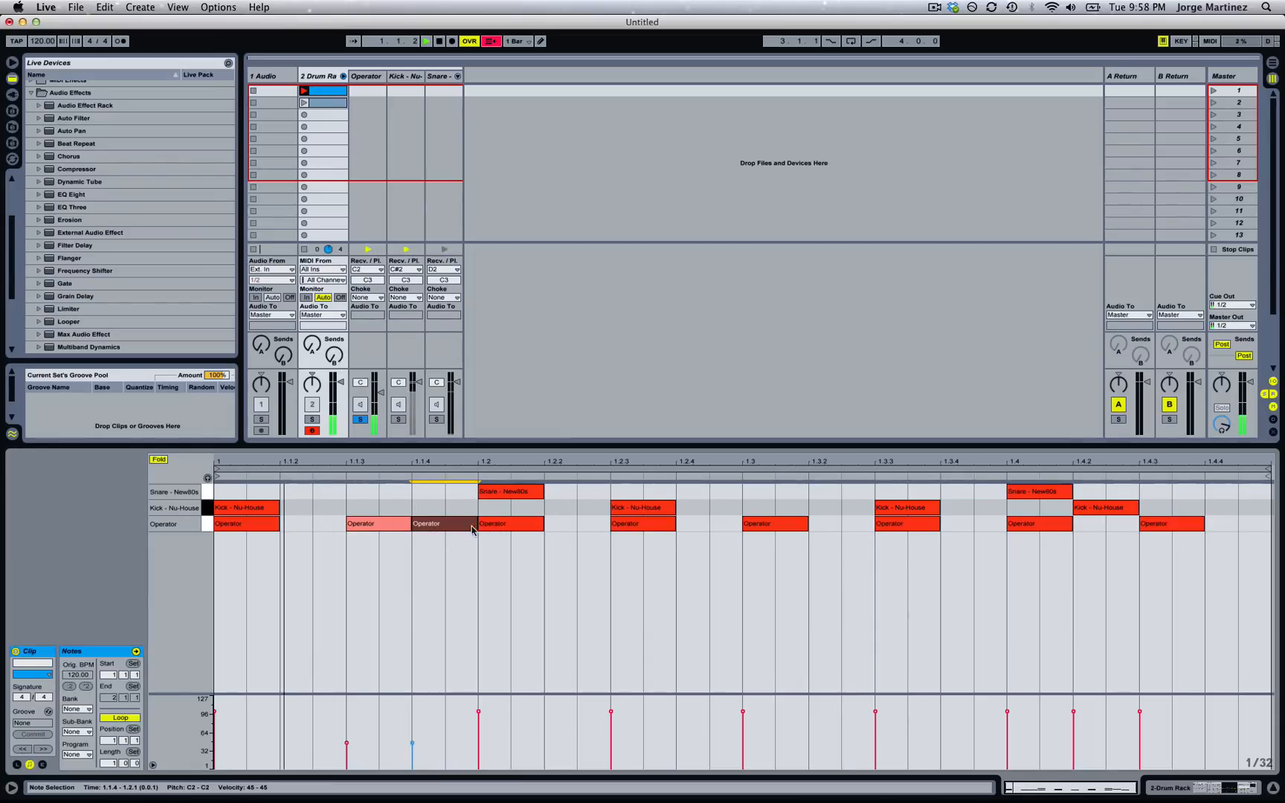
key("space")
mouse_move(1270, 472)
left_mouse_down()
mouse_move(644, 471)
mouse_move(746, 472)
left_mouse_up()
key("space")
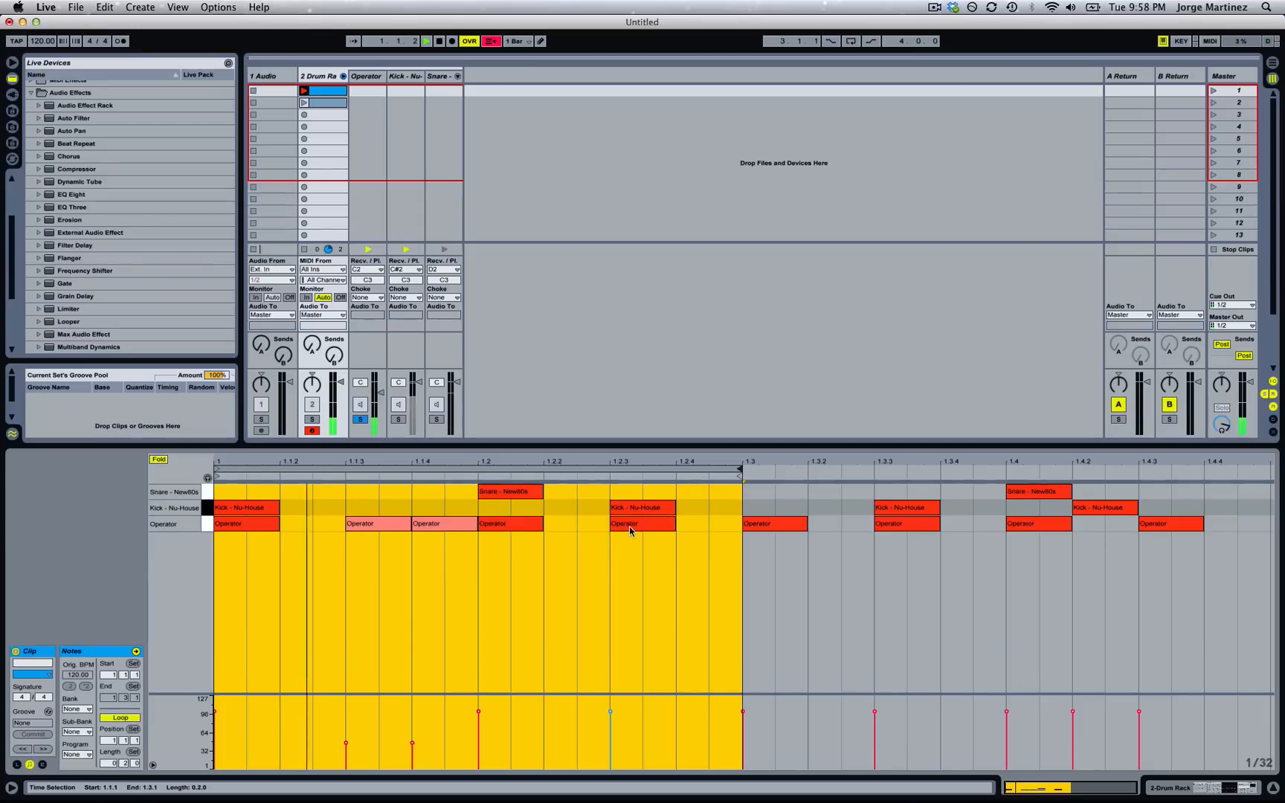
Copy the velocity-45 Operator note in the first clip from 1.1.4 to 1.2.3 and play the clip.
key("space")
left_click_drag(450, 527, 636, 530)
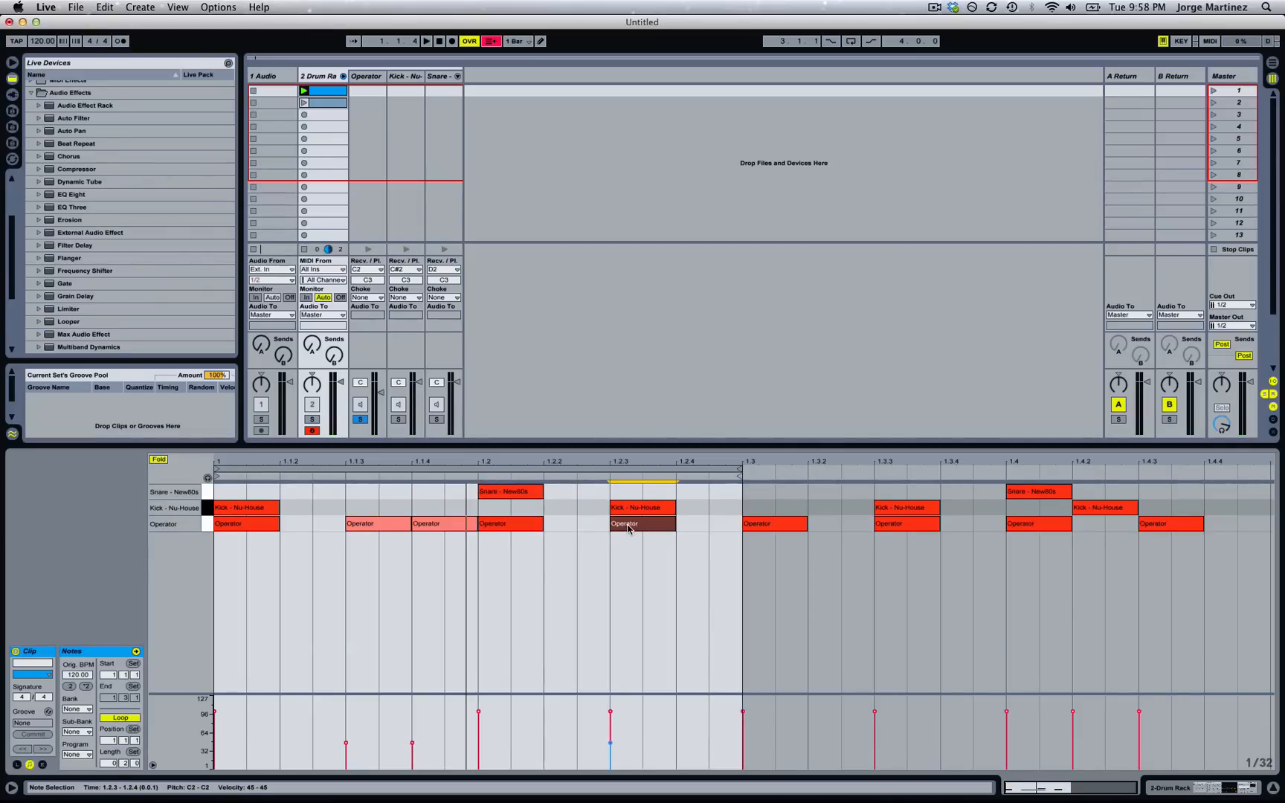
key("space")
Set Operator's filter frequency to 8.61 kHz and oscillator A's decay to 749 ms, finishing on the global settings display.
key("shift+Tab")
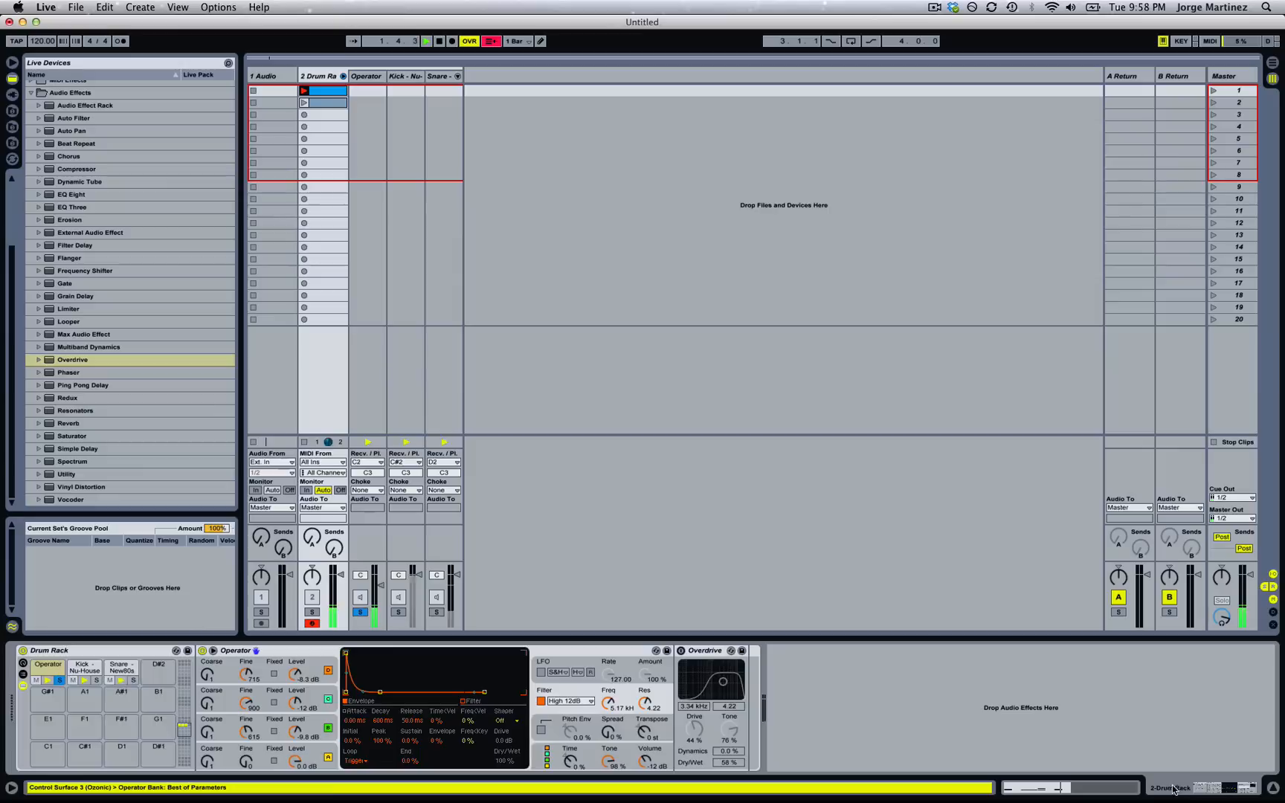
left_click_drag(612, 704, 612, 698)
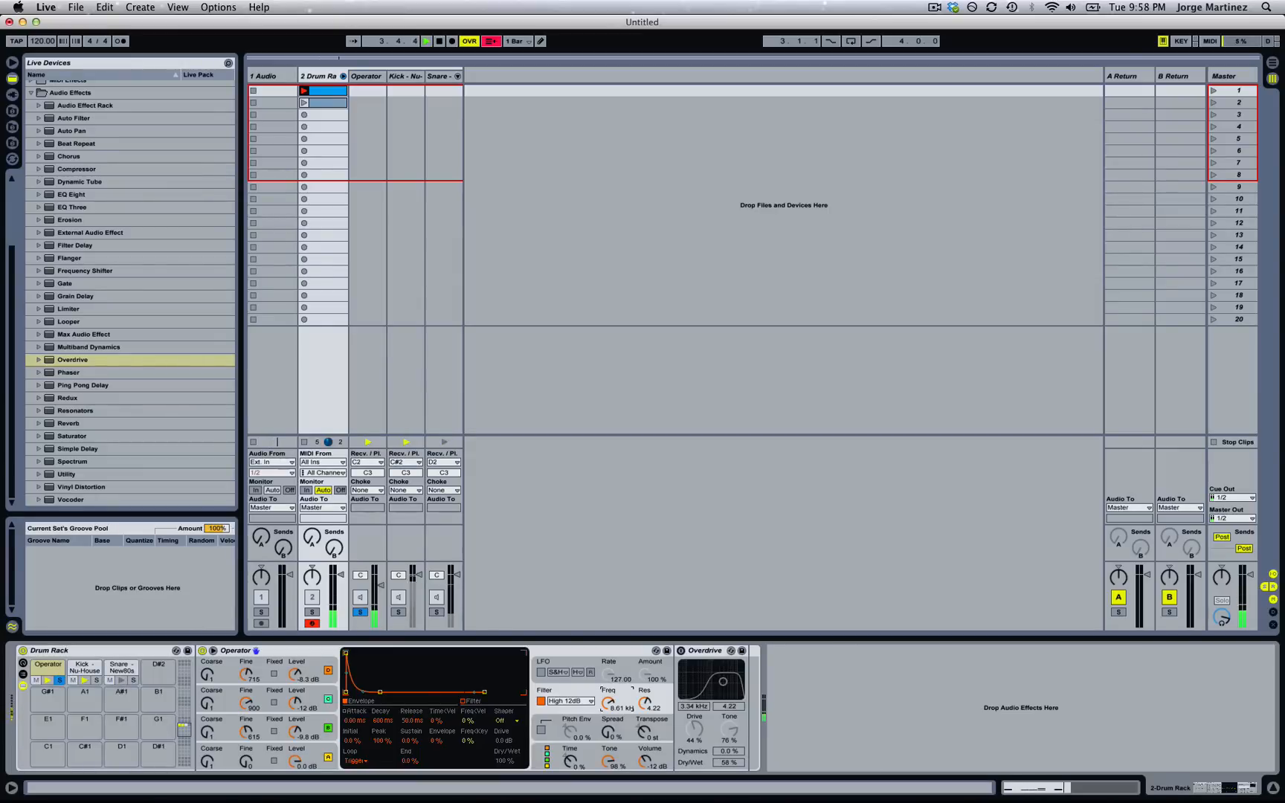
left_click(325, 747)
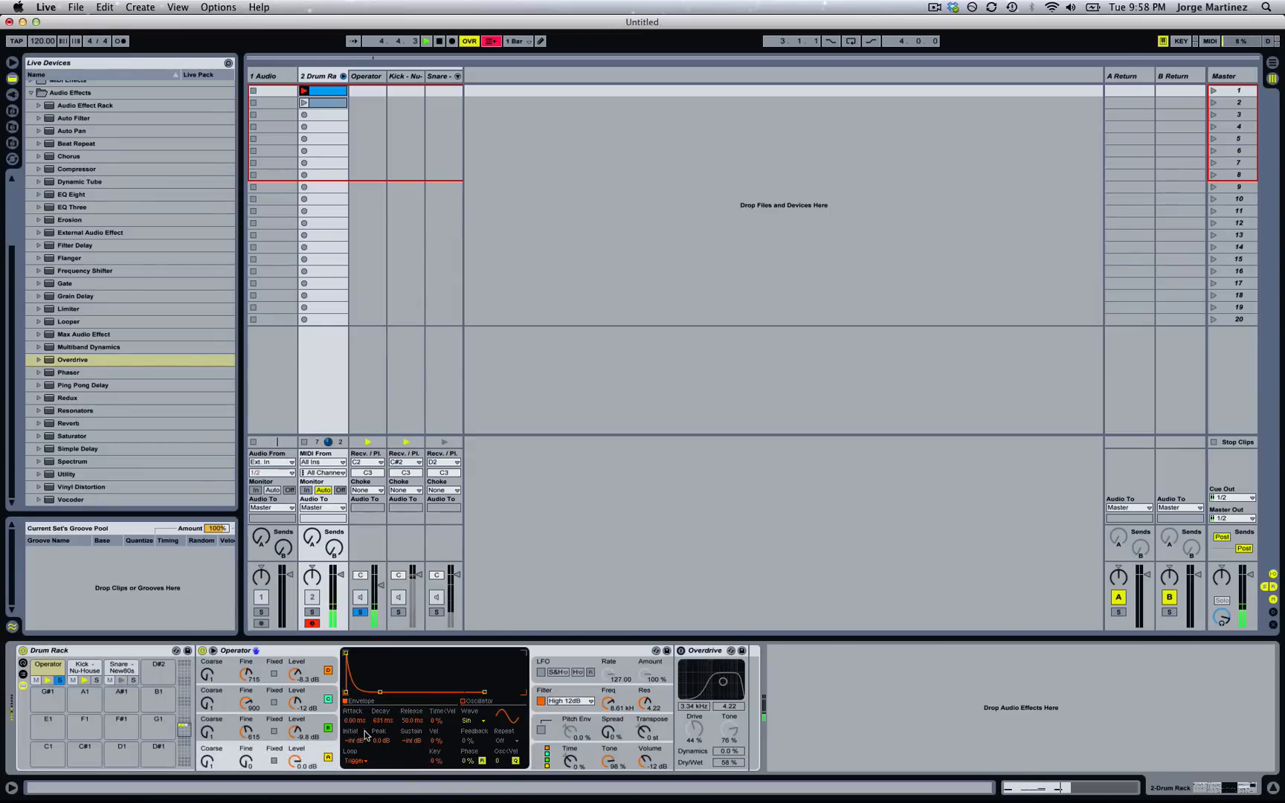
left_click_drag(383, 720, 382, 711)
left_click(570, 760)
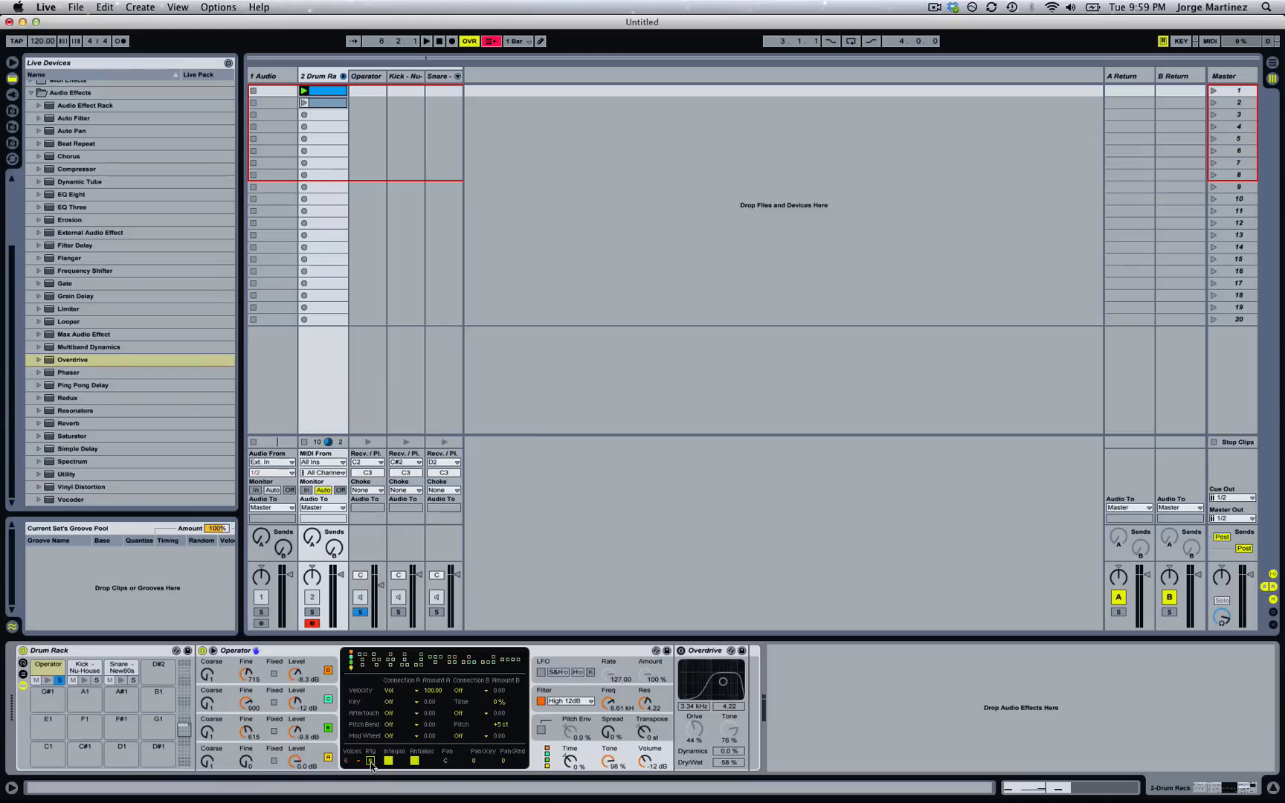
Add an Operator note at 1.1.2 in the second clip and shorten its loop to 1.1.1 through 1.3.1.
left_click(317, 103)
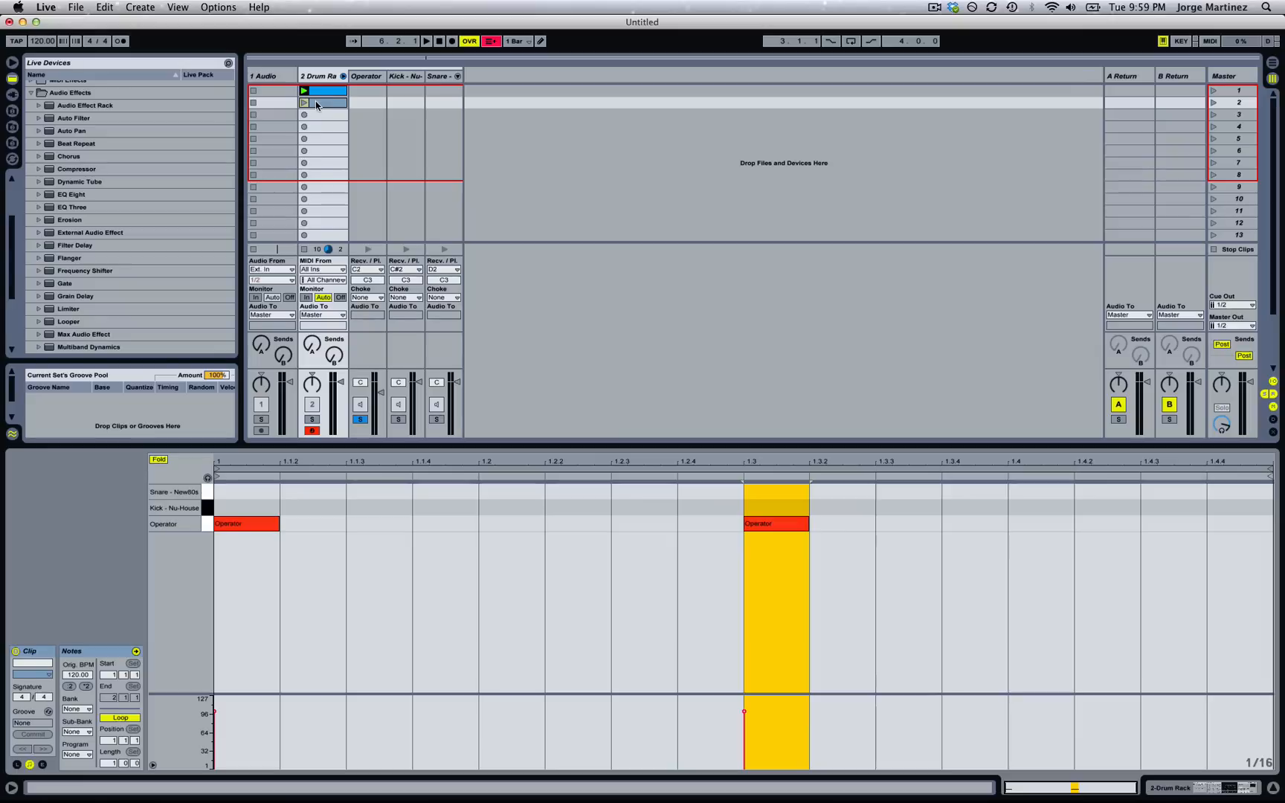
double_click(314, 528)
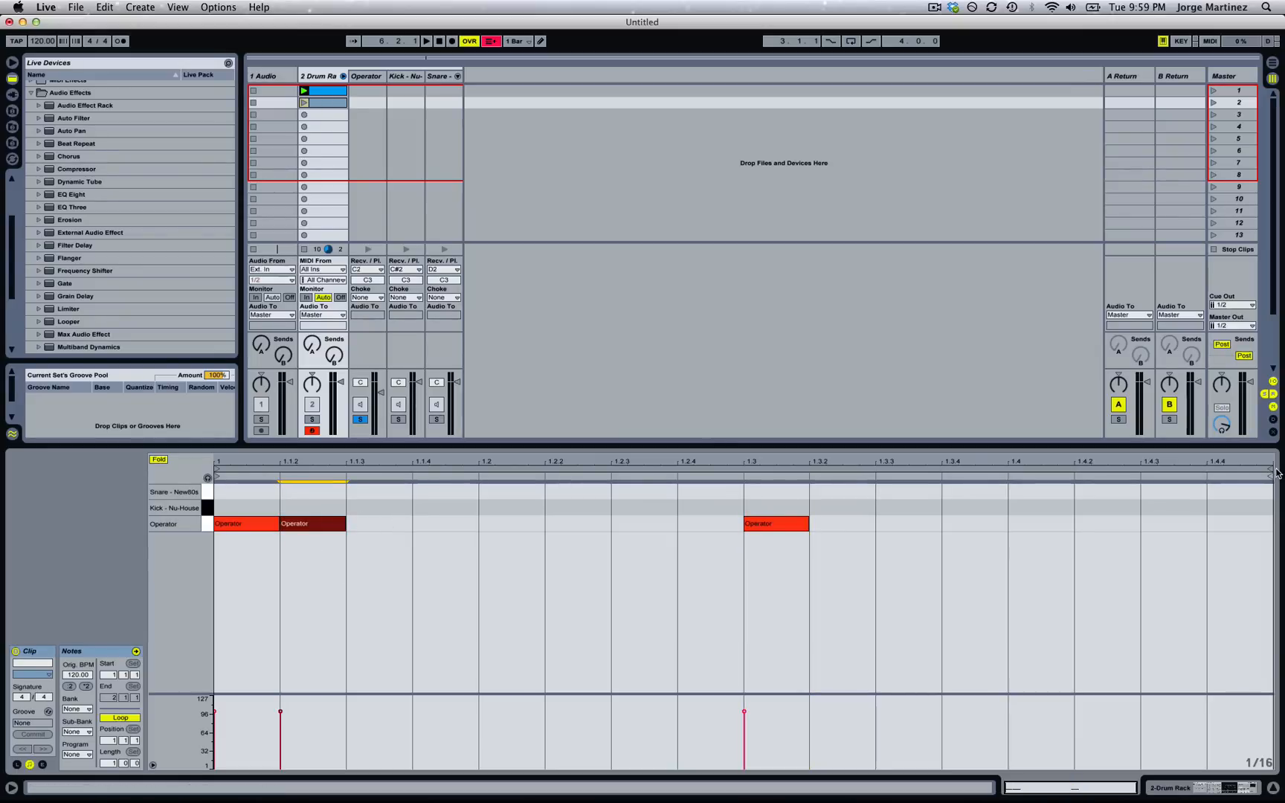
left_click_drag(1276, 473, 742, 473)
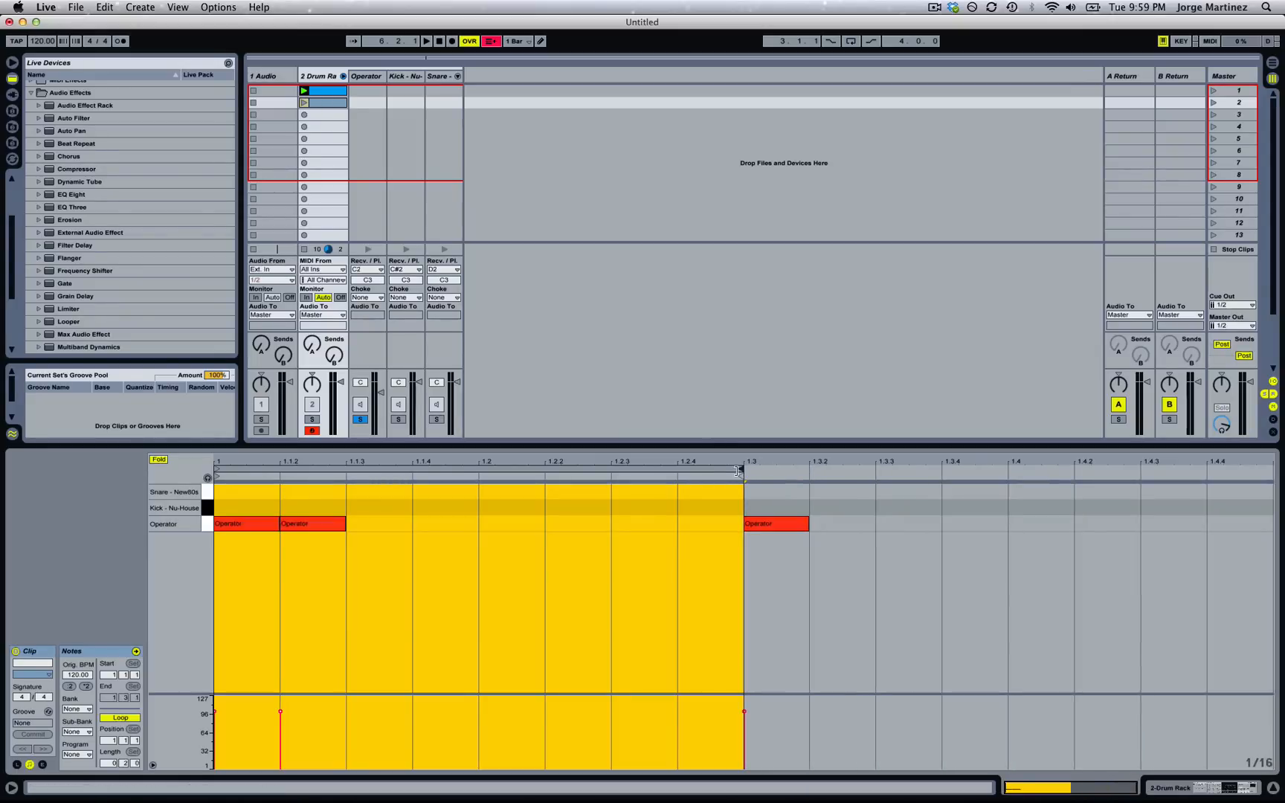
Fill the second clip's Operator row with consecutive sixteenth notes from 1.1.3 through 1.2.4.
double_click(372, 533)
key("super+d")
key("super+d")
key("super+d")
key("super+d")
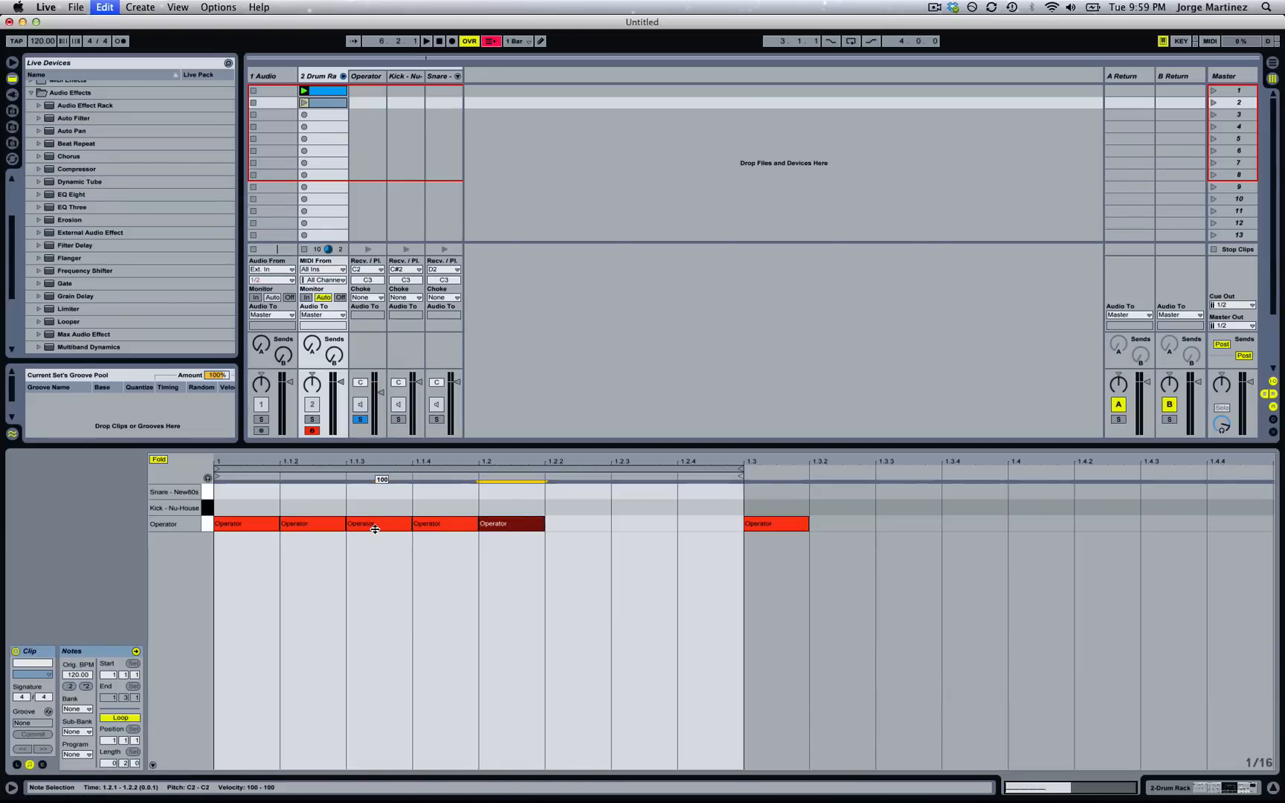
key("super+d")
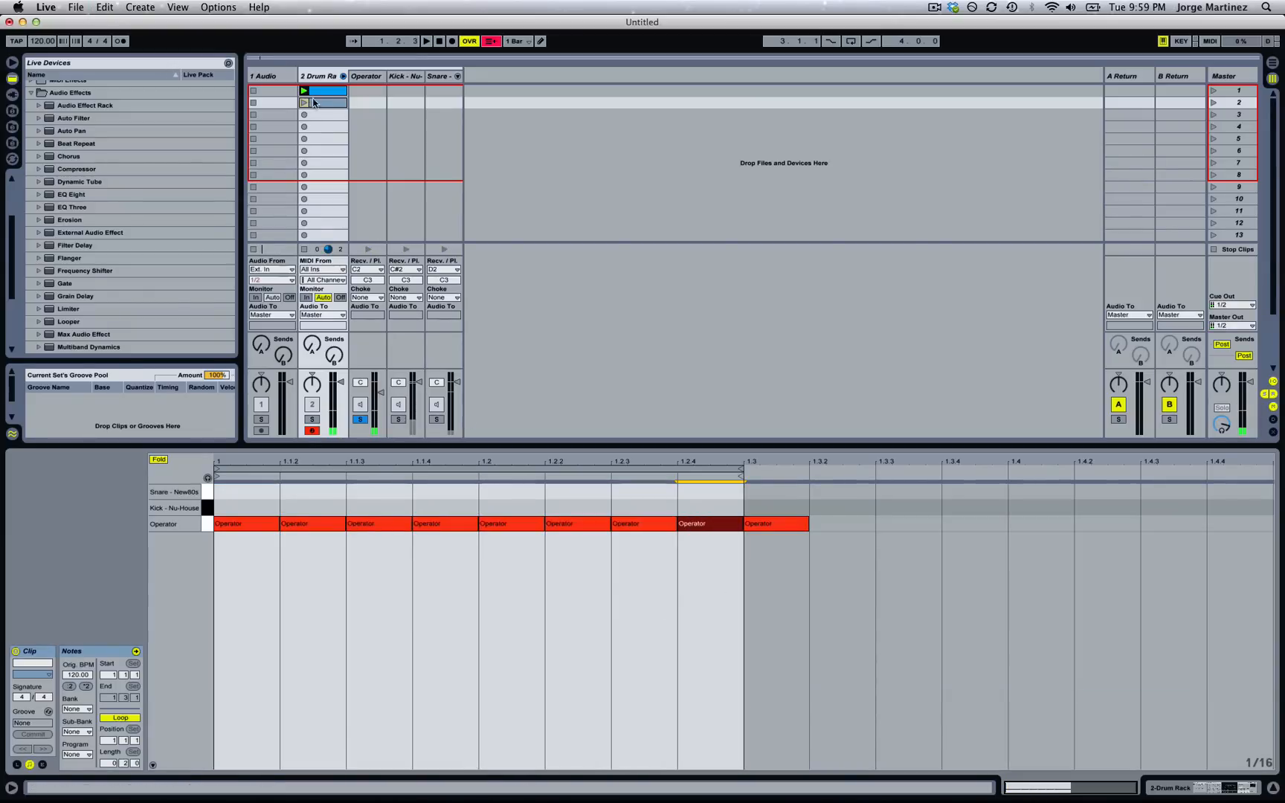
Lengthen oscillator A's decay to 2.72 s while auditioning the second clip.
left_click(303, 104)
left_click(1170, 789)
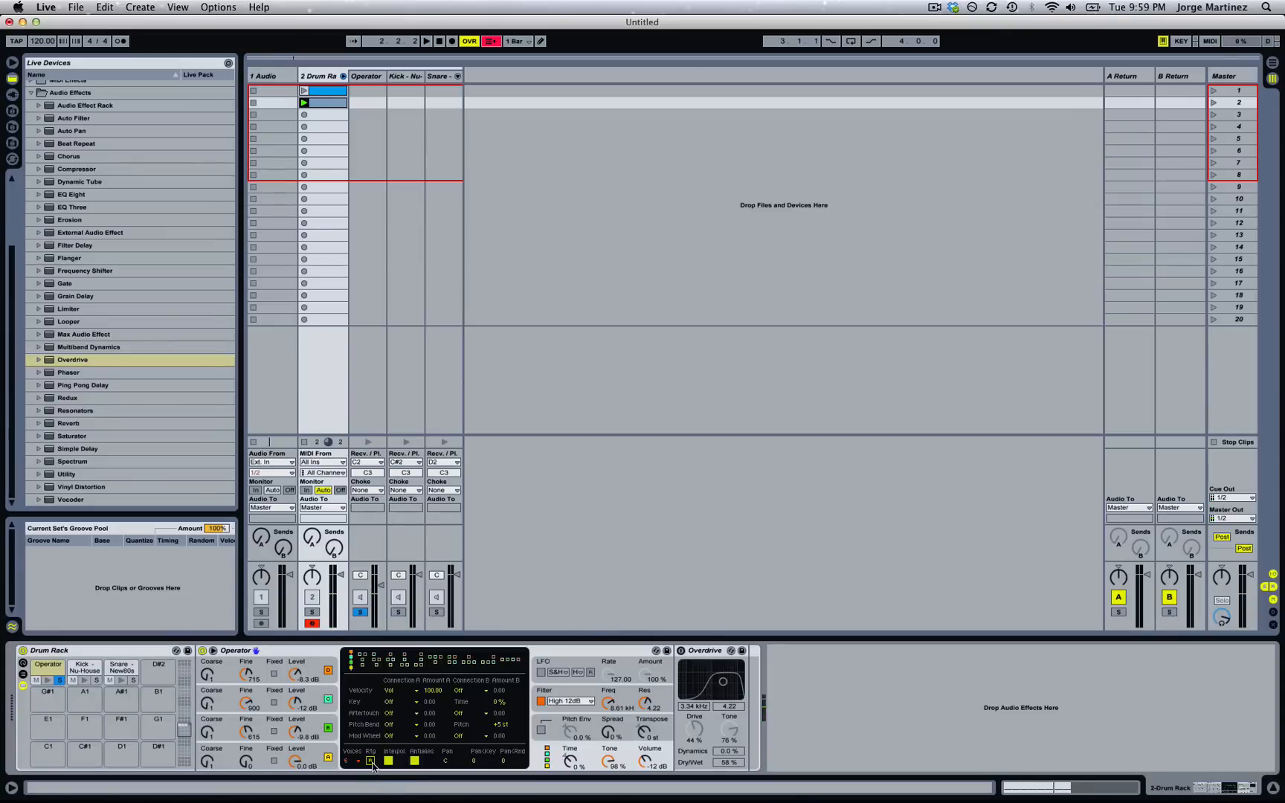
left_click(330, 757)
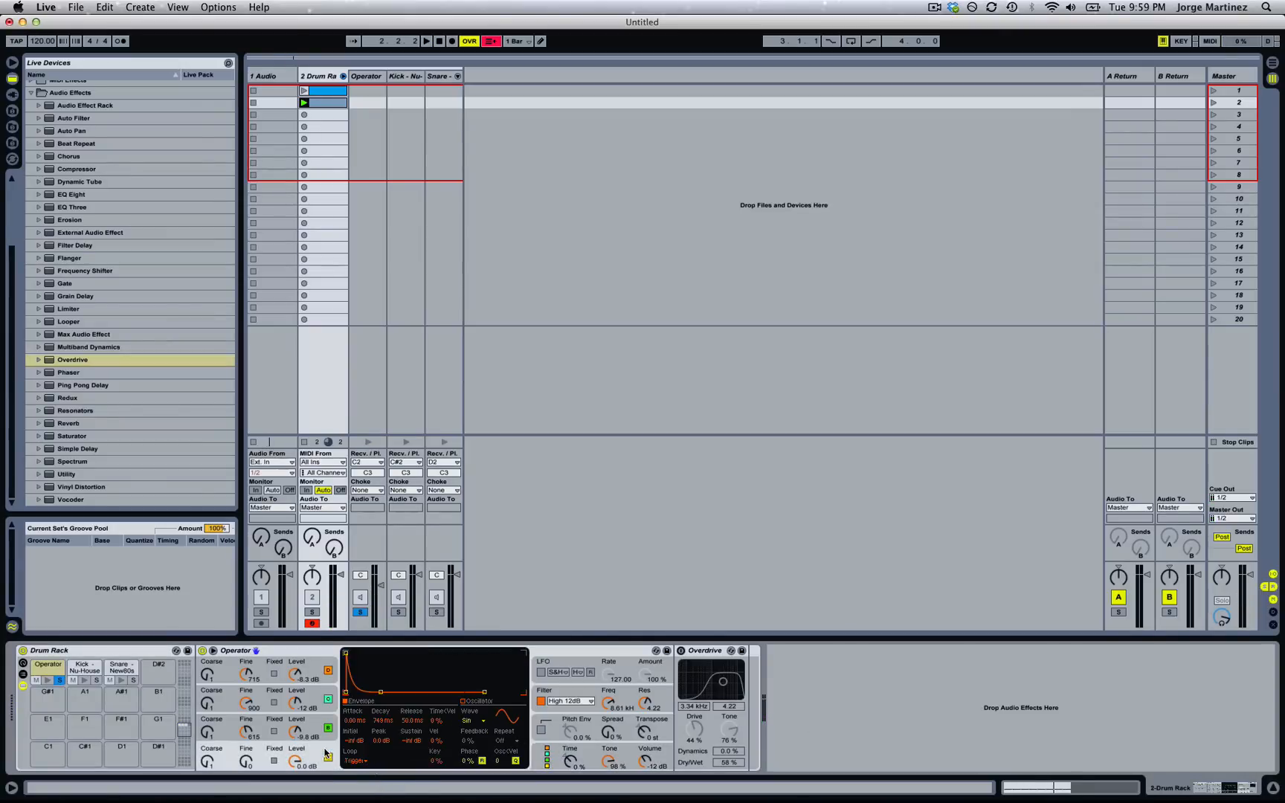
left_click_drag(384, 721, 384, 714)
key("space")
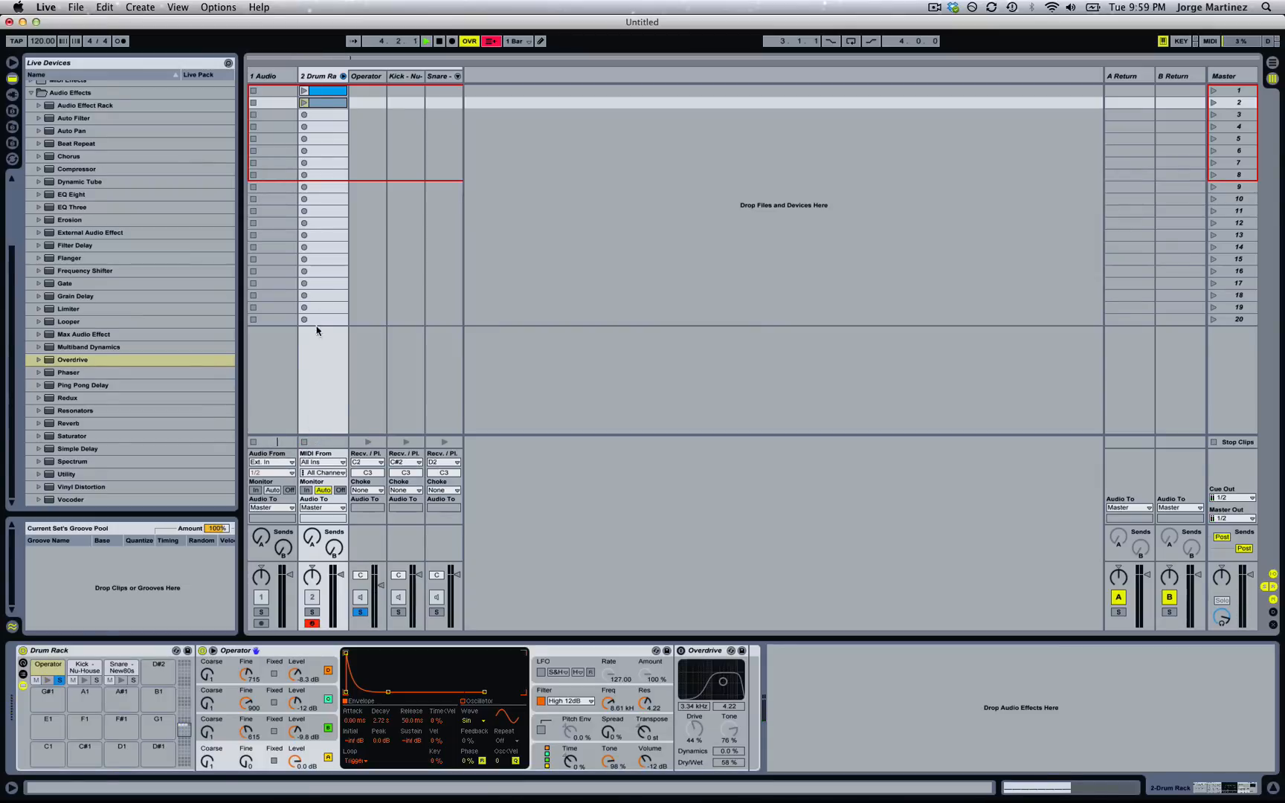
Examine Operator's global voice settings and audition the second clip.
left_click(598, 752)
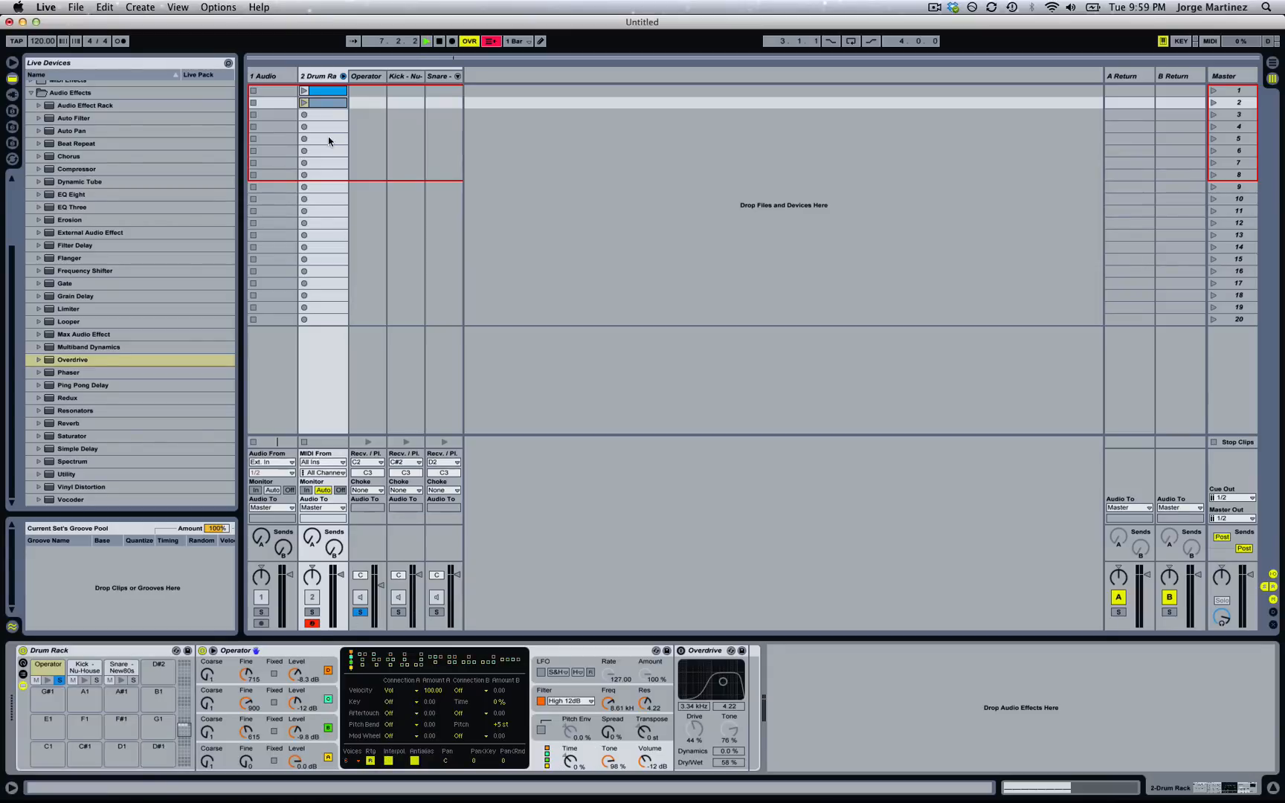
key("shift+Tab")
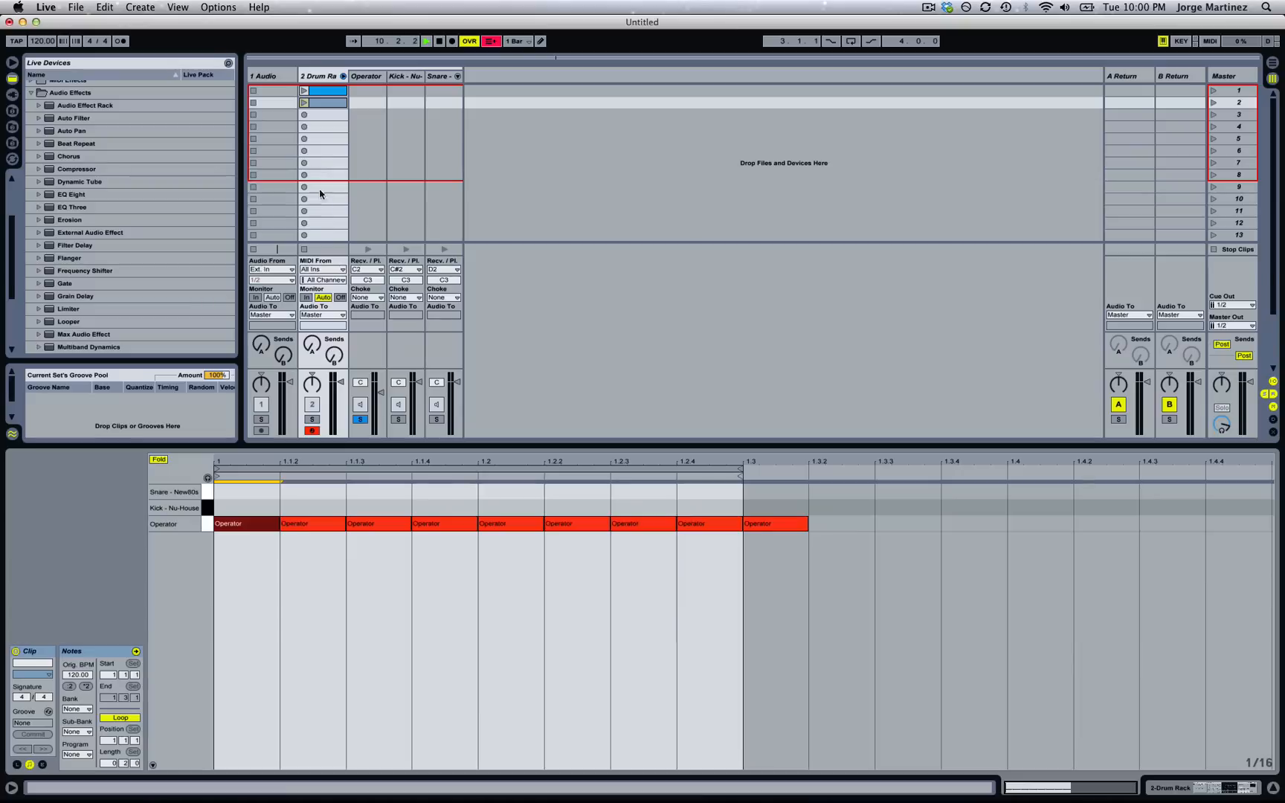
left_click(303, 102)
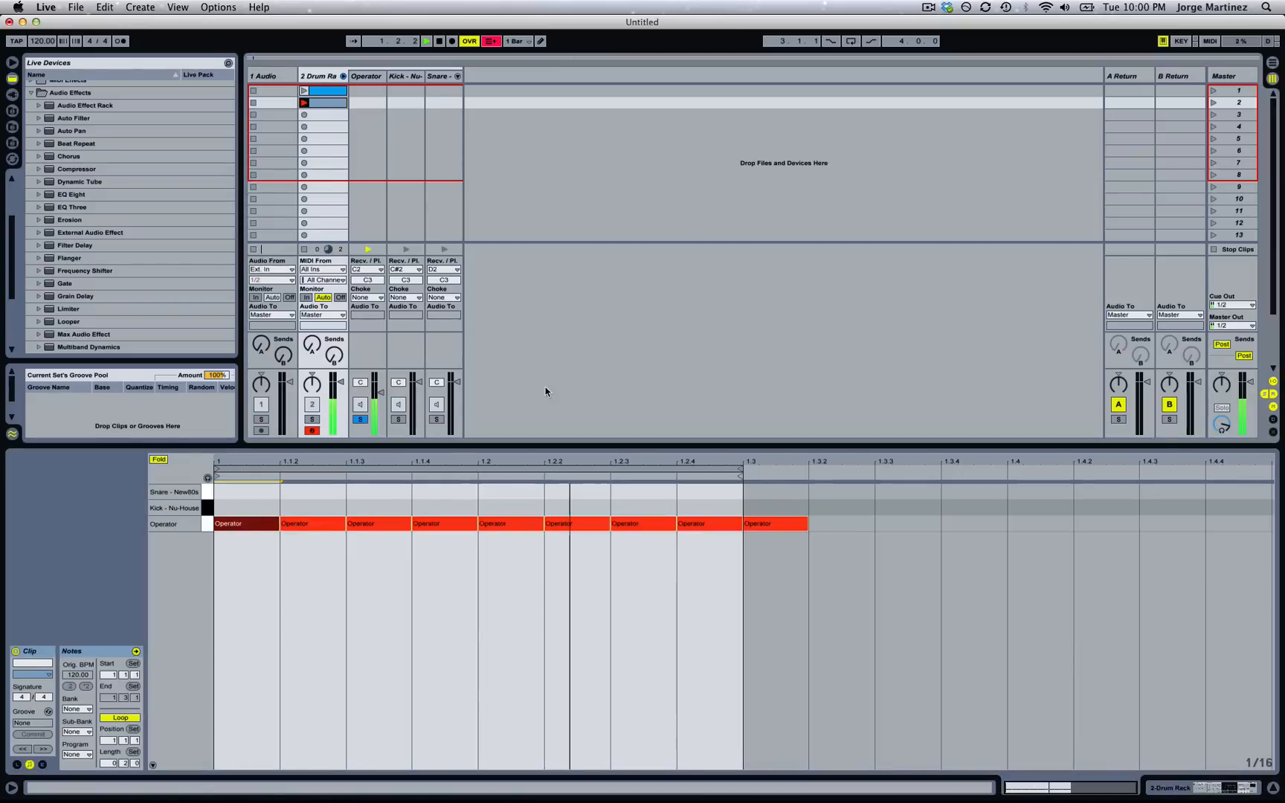
left_click(1171, 788)
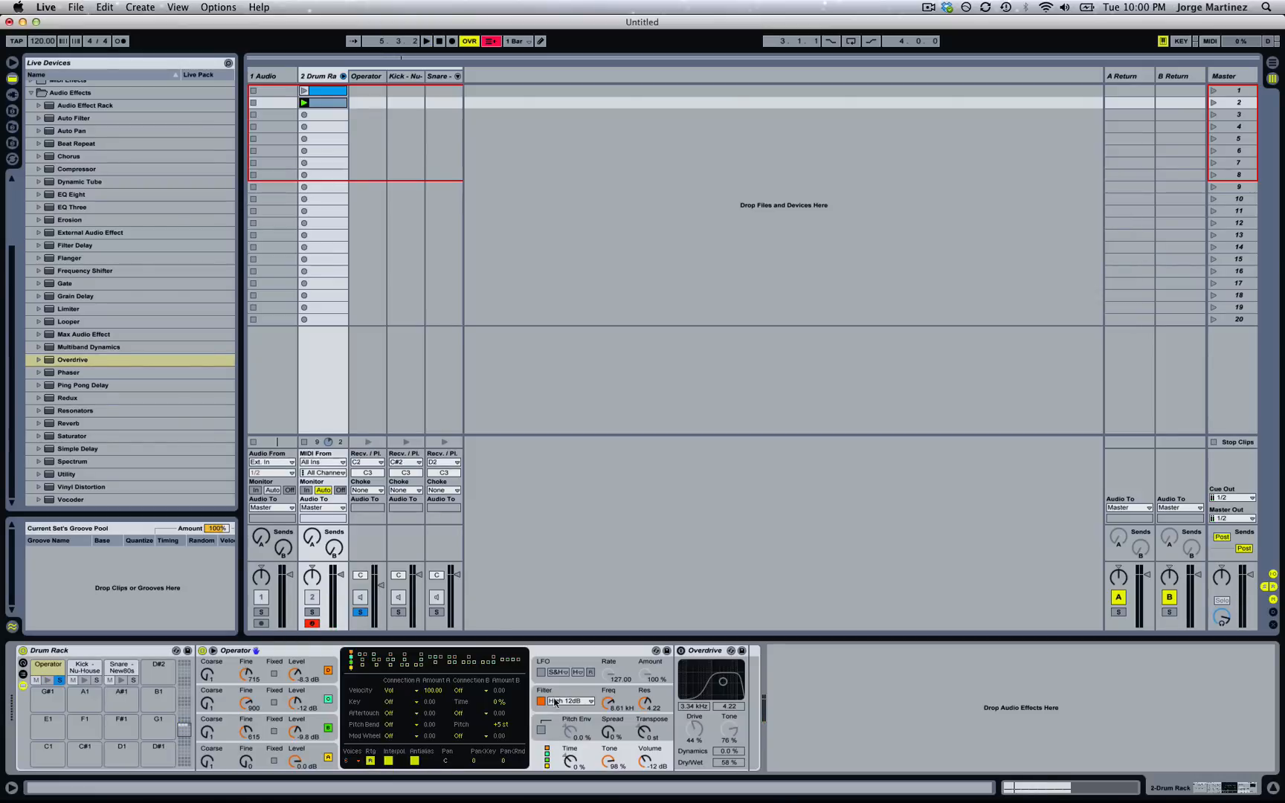
left_click(568, 652)
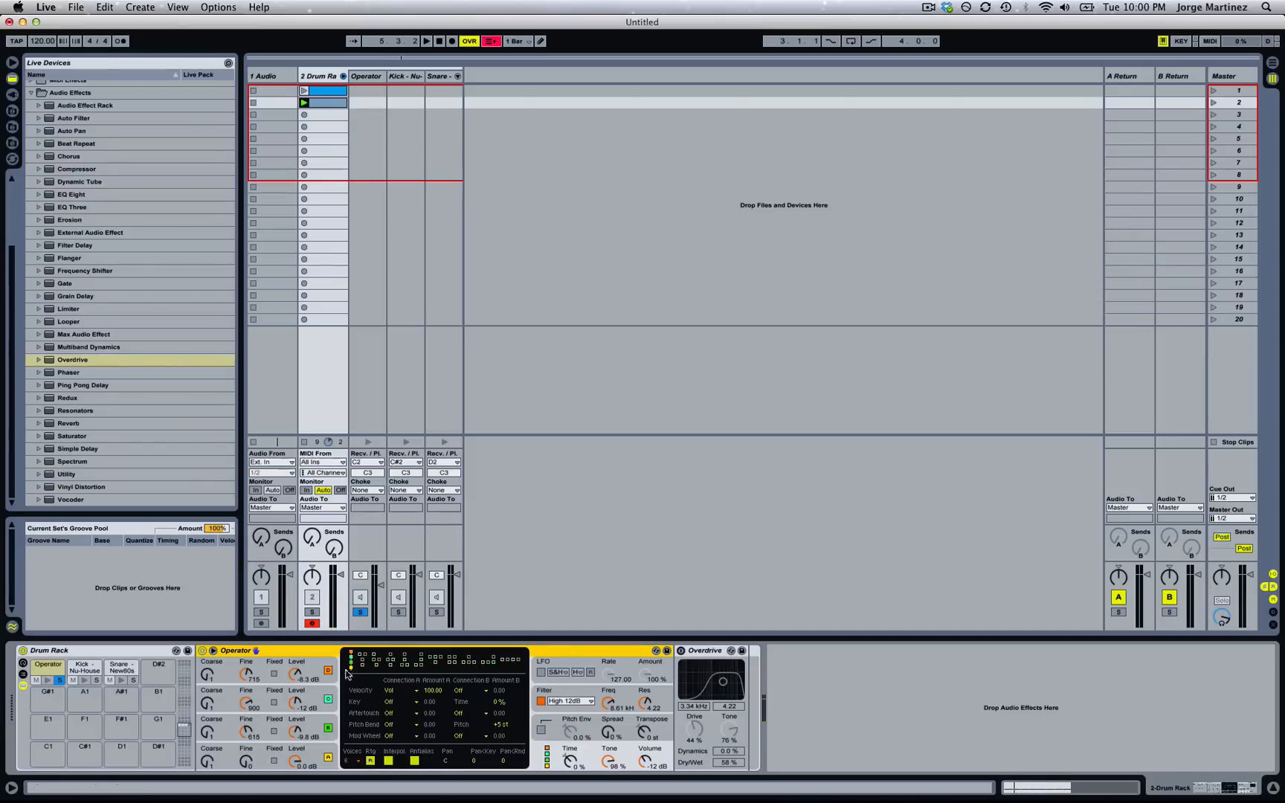
left_click(329, 751)
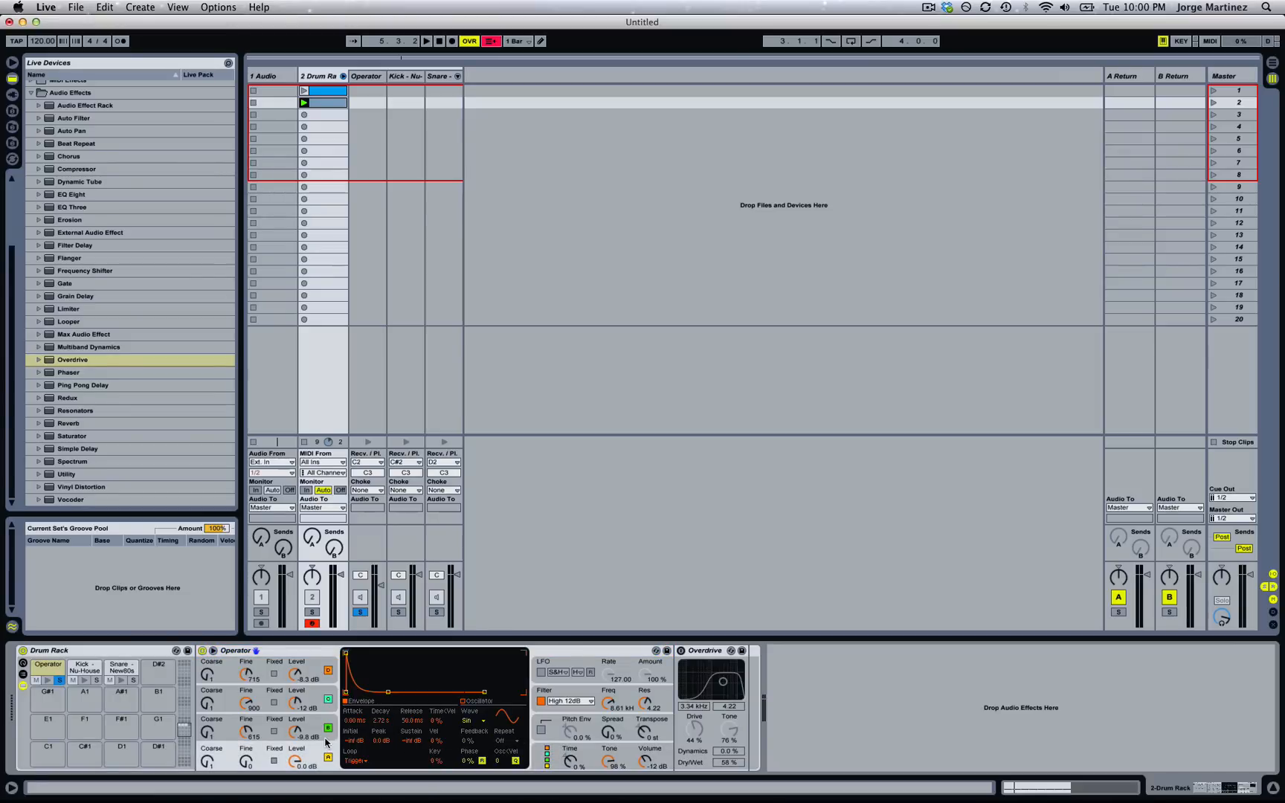
left_click(472, 725)
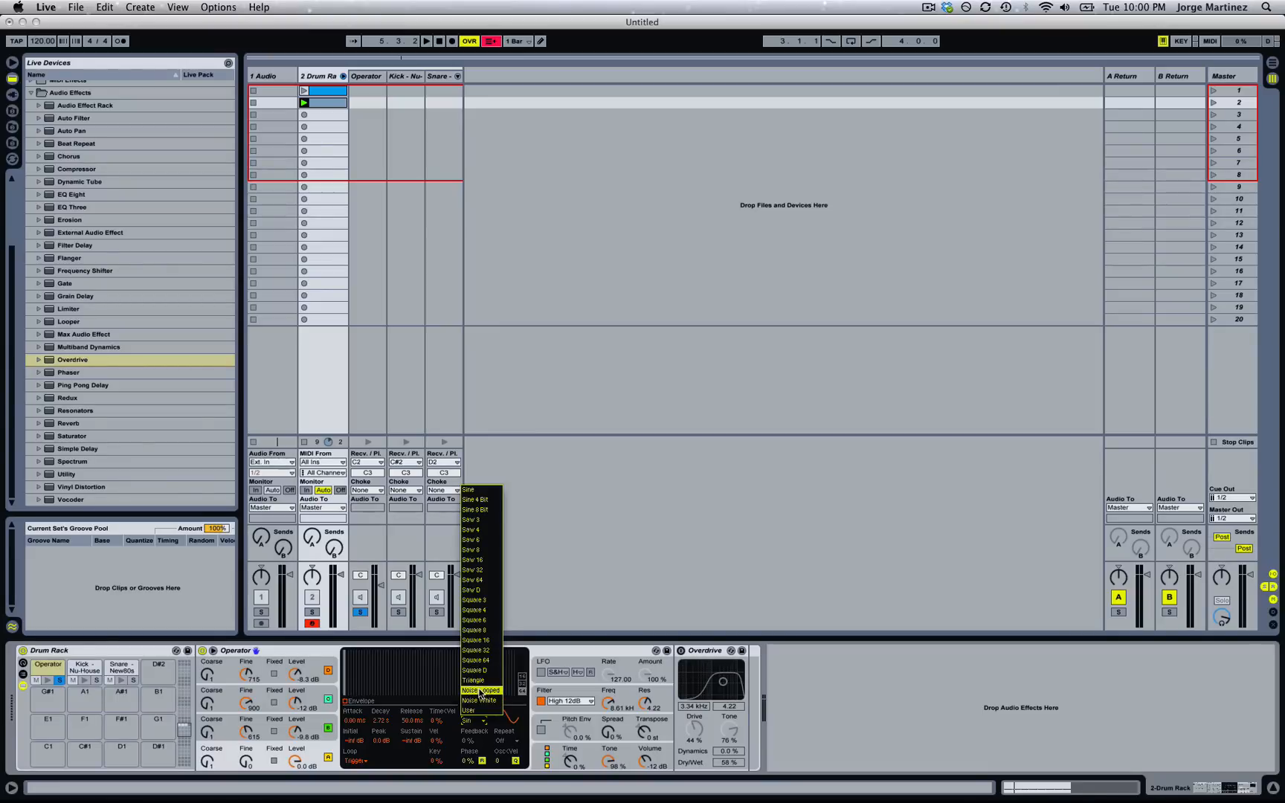
left_click(253, 757)
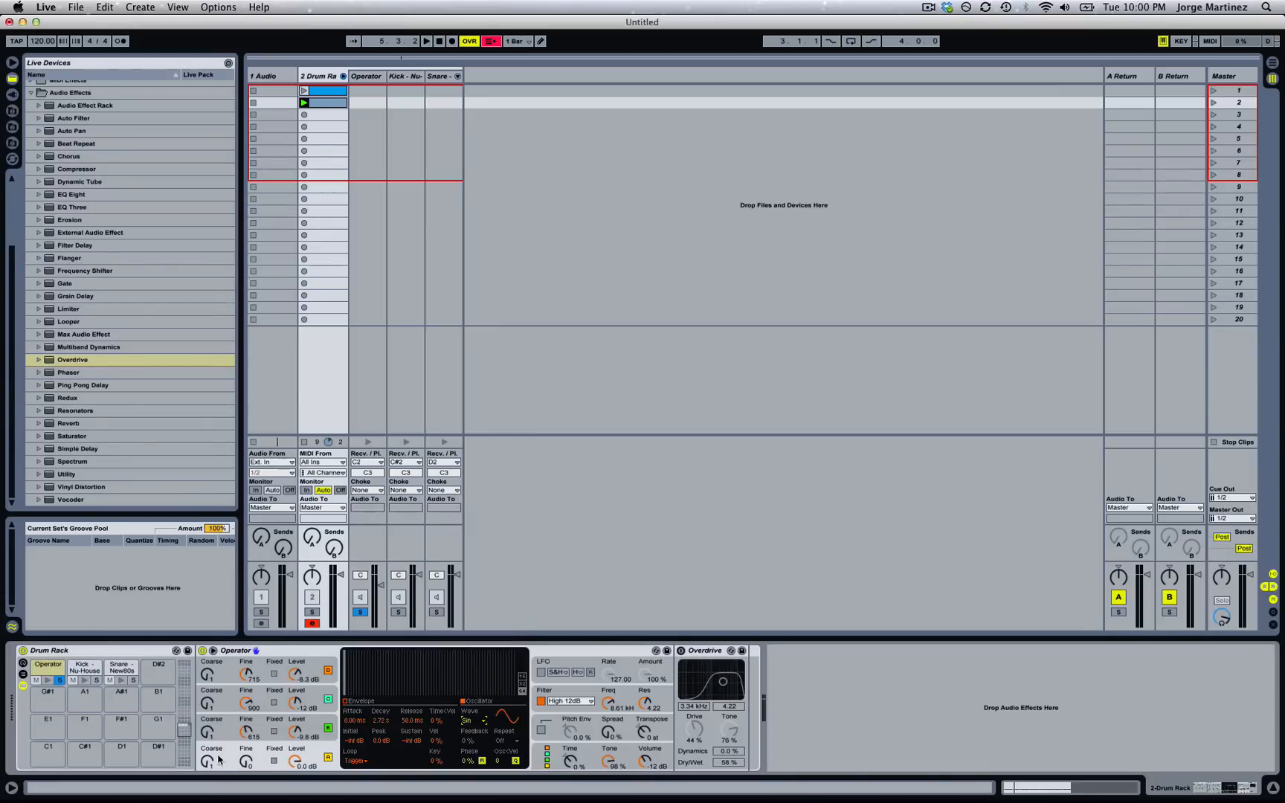
Turn off oscillators B, C and D and set oscillator A's waveform to Noise Looped.
left_click(327, 727)
left_click(328, 699)
left_click(328, 670)
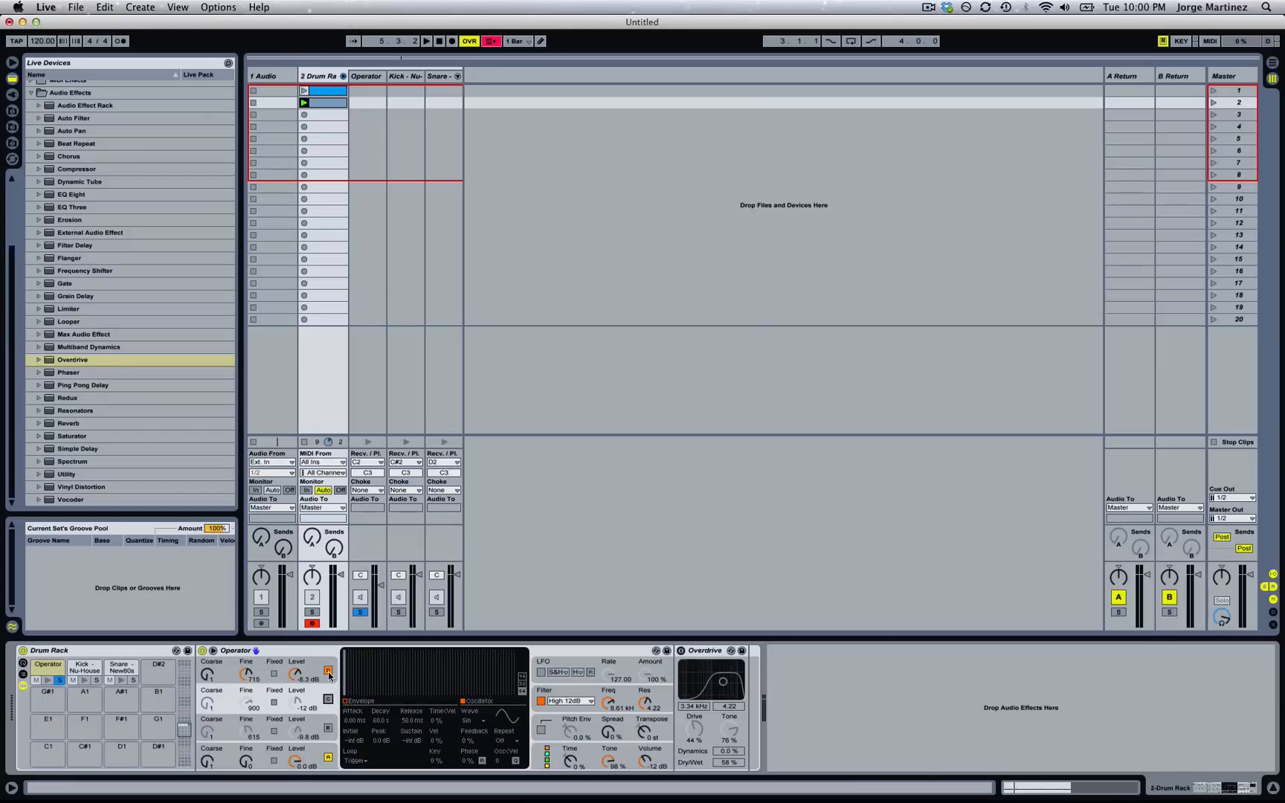
left_click(318, 748)
left_click(477, 723)
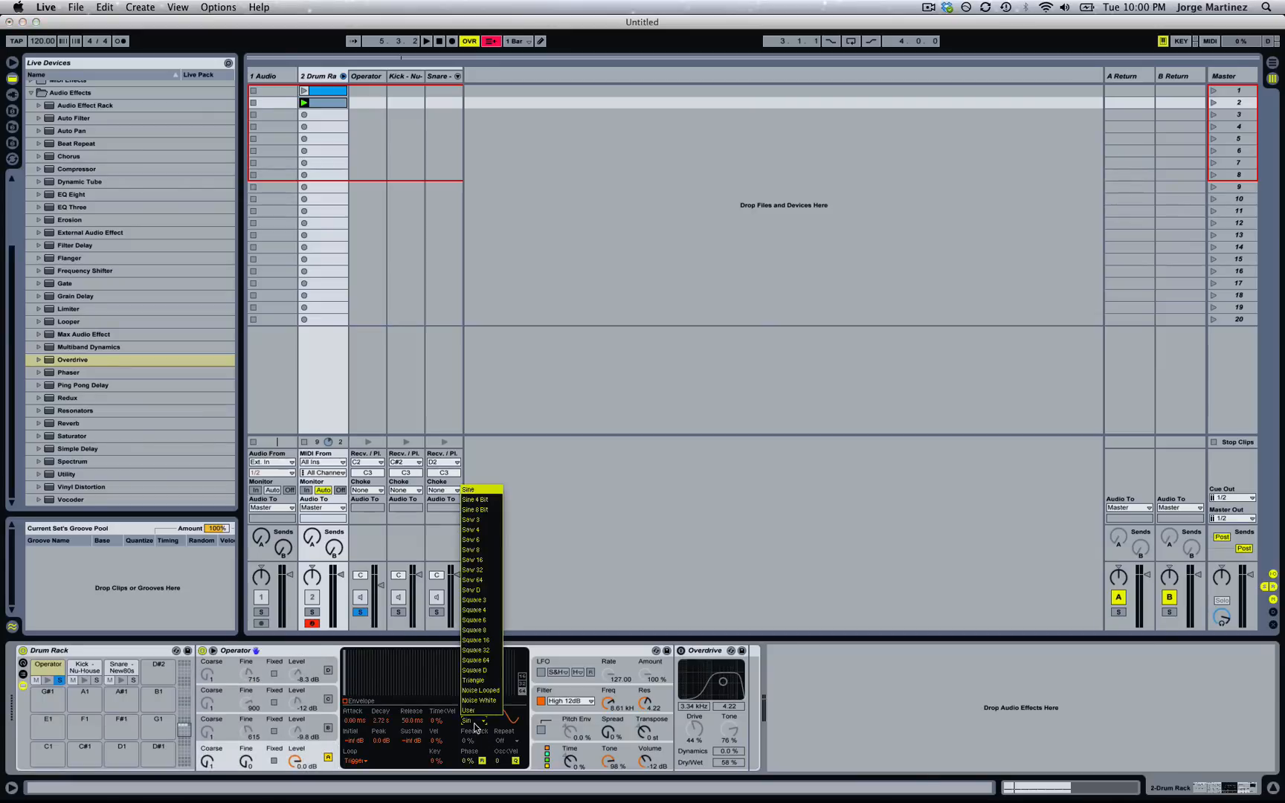
left_click(483, 691)
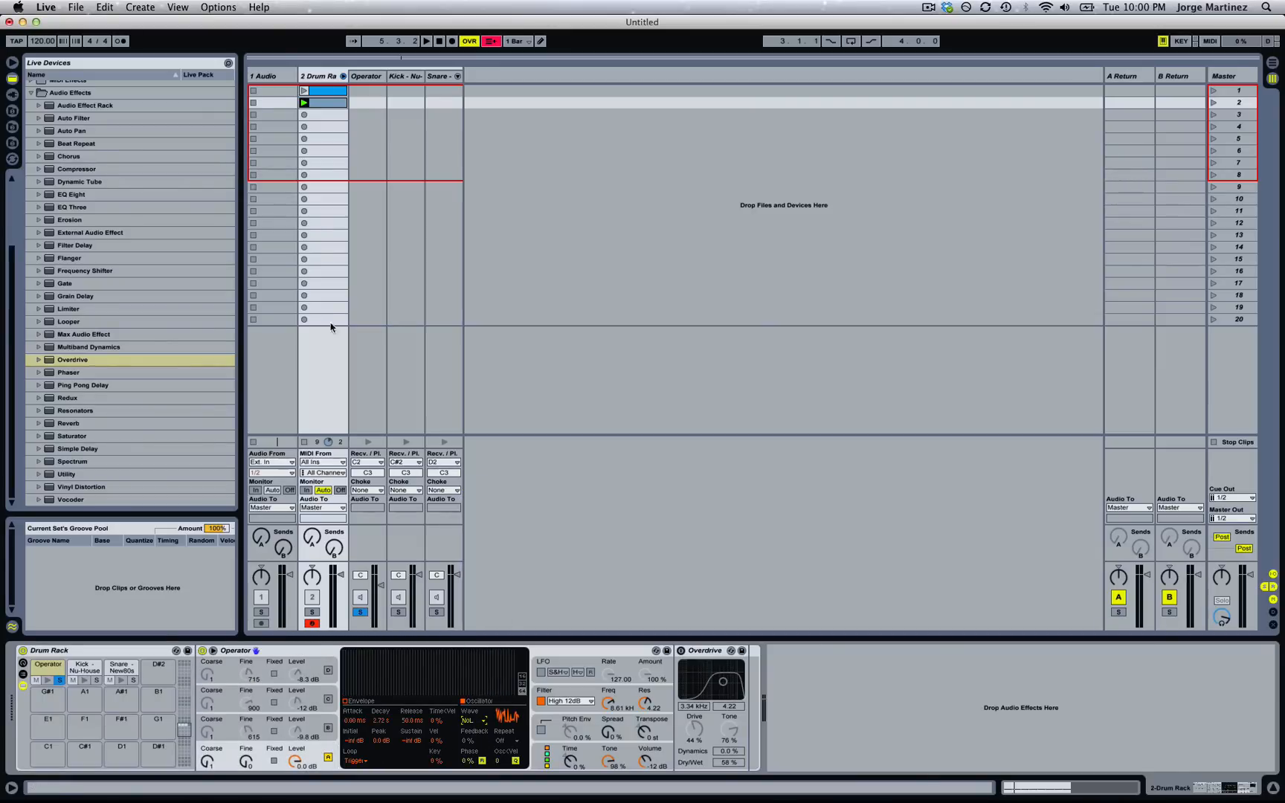
Audition both clips and move the first clip's loop to its last two beats, starting at 1.3.1.
left_click(304, 103)
left_click(303, 91)
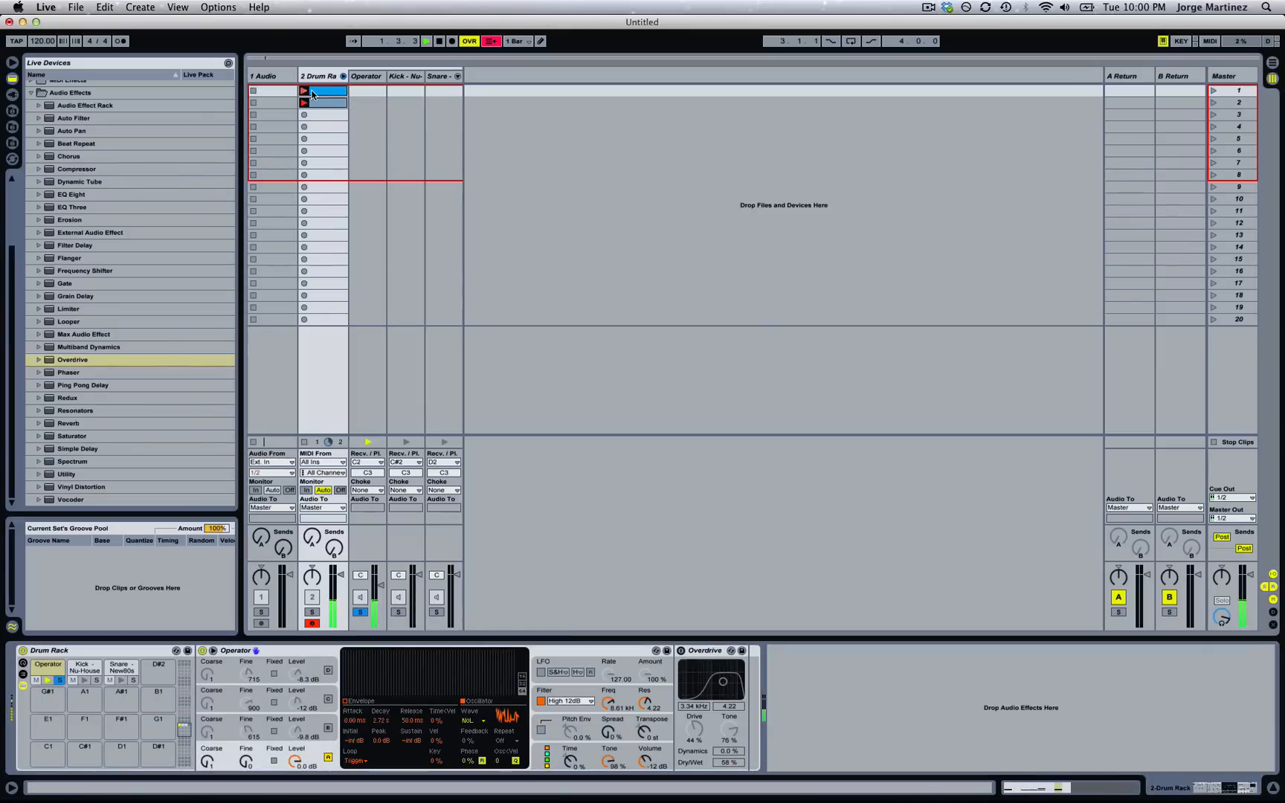
double_click(317, 91)
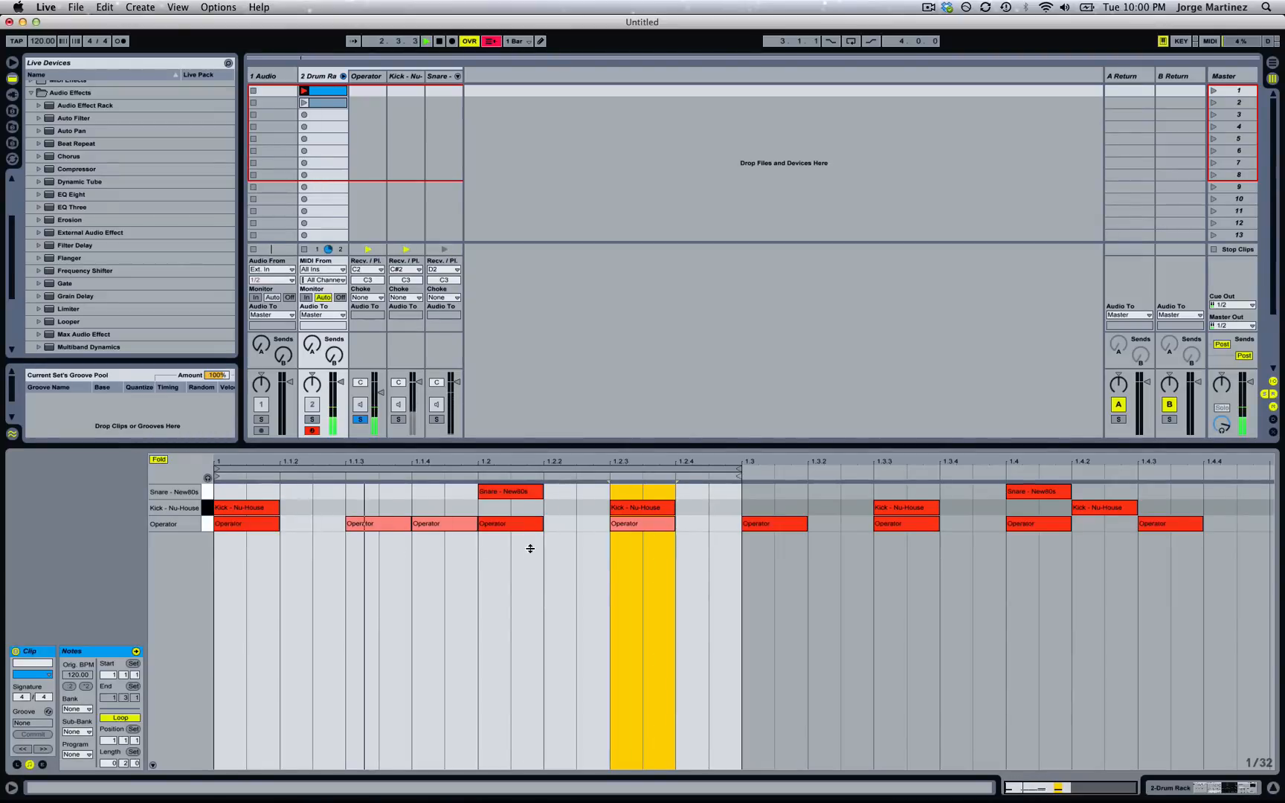
left_click_drag(550, 469, 1107, 476)
Delete the first clip's Operator notes at 1.3.3 and 1.4.3.
left_click(915, 525)
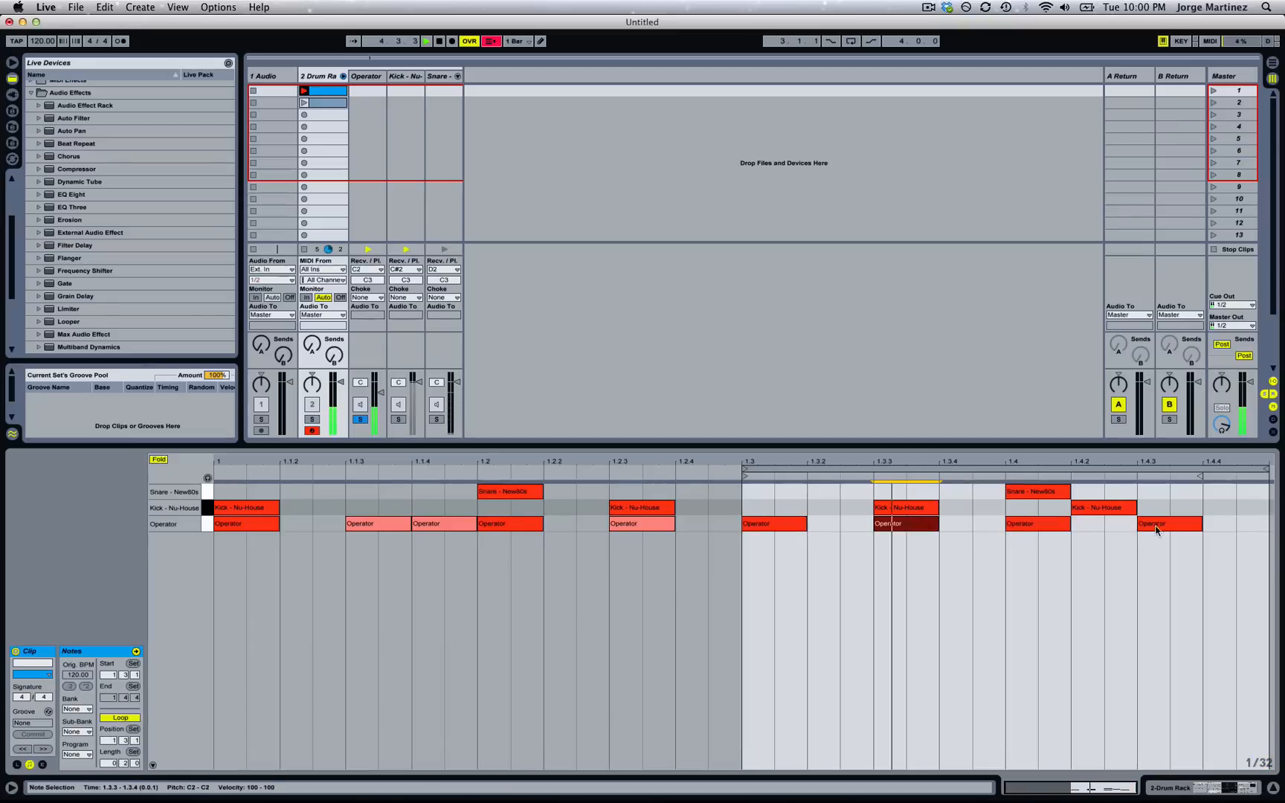
key("Delete")
left_click(1158, 527)
key("Delete")
Enable Operator's pitch envelope and set its amount to 100%.
left_click(1169, 783)
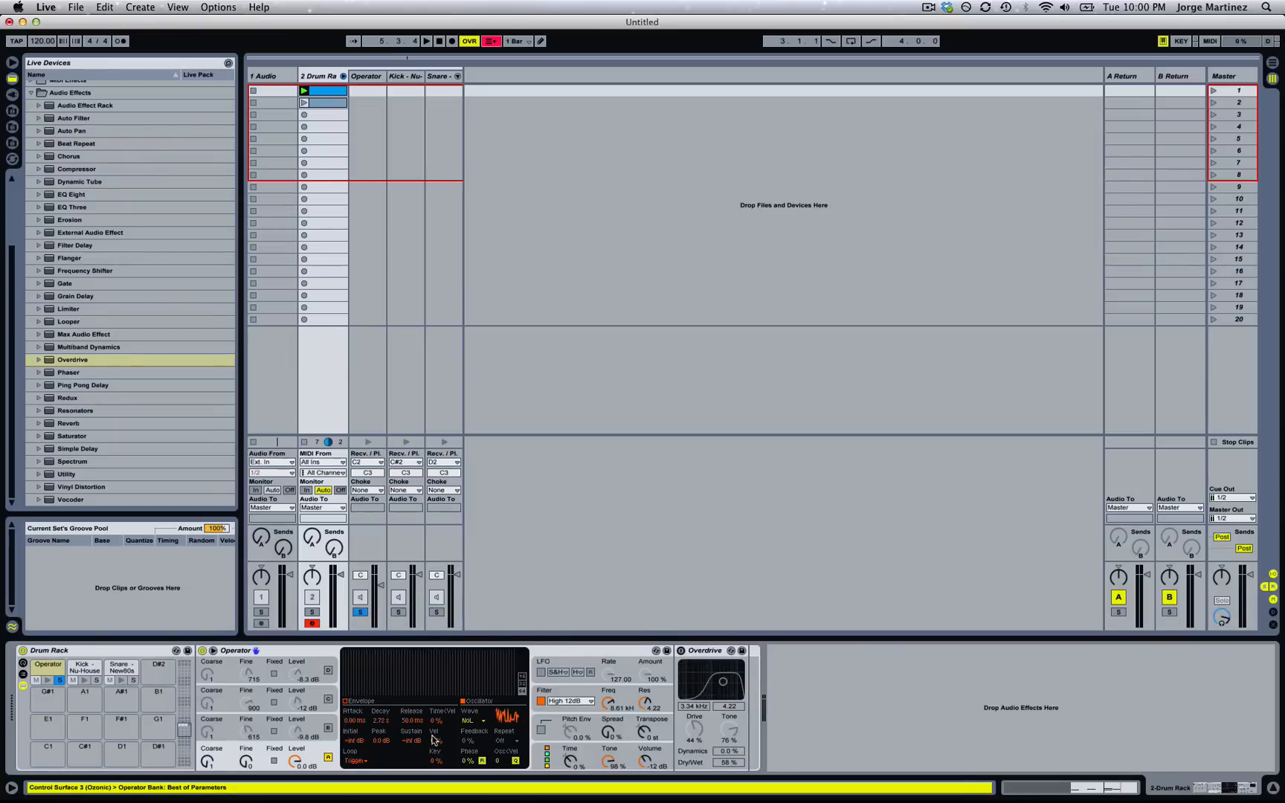
left_click(542, 731)
left_click_drag(570, 733, 569, 659)
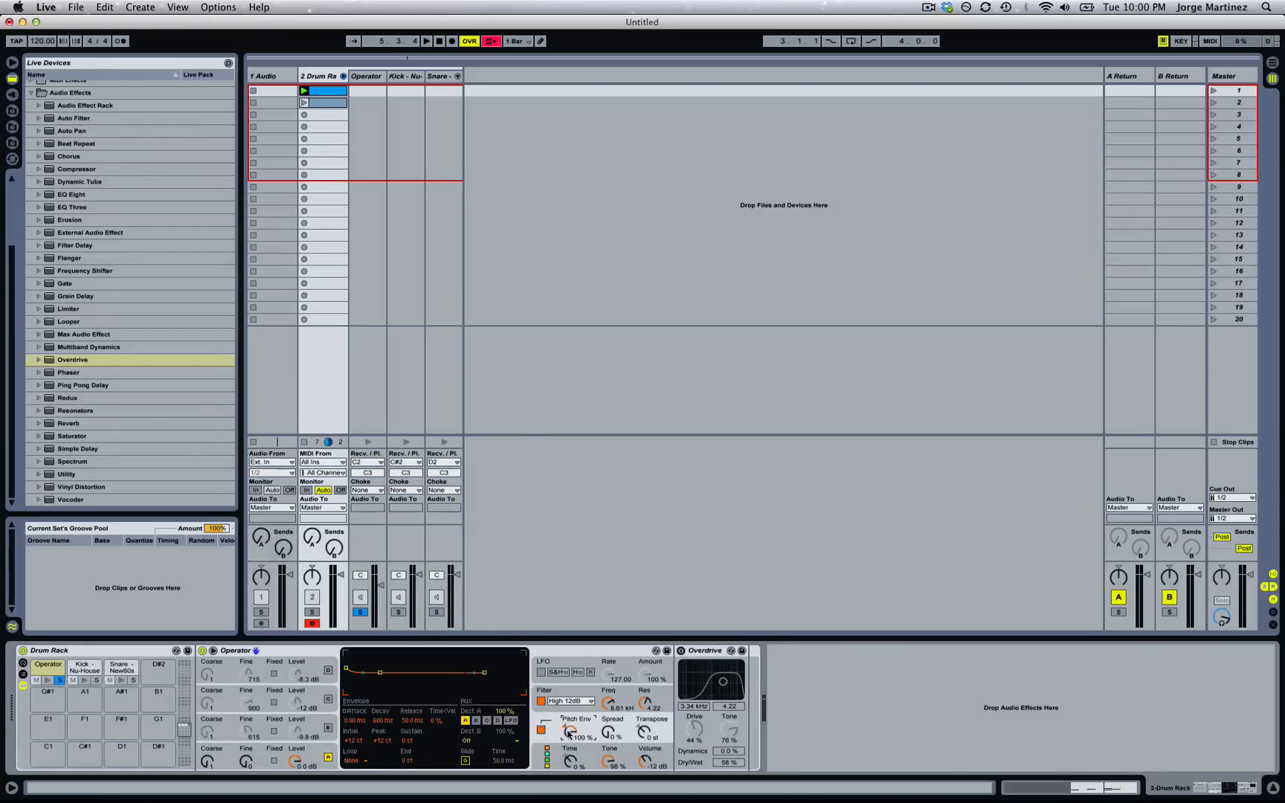
Set the pitch envelope's loop mode to Trigger and its initial and peak levels to +24 st, auditioning the clip.
left_click(351, 760)
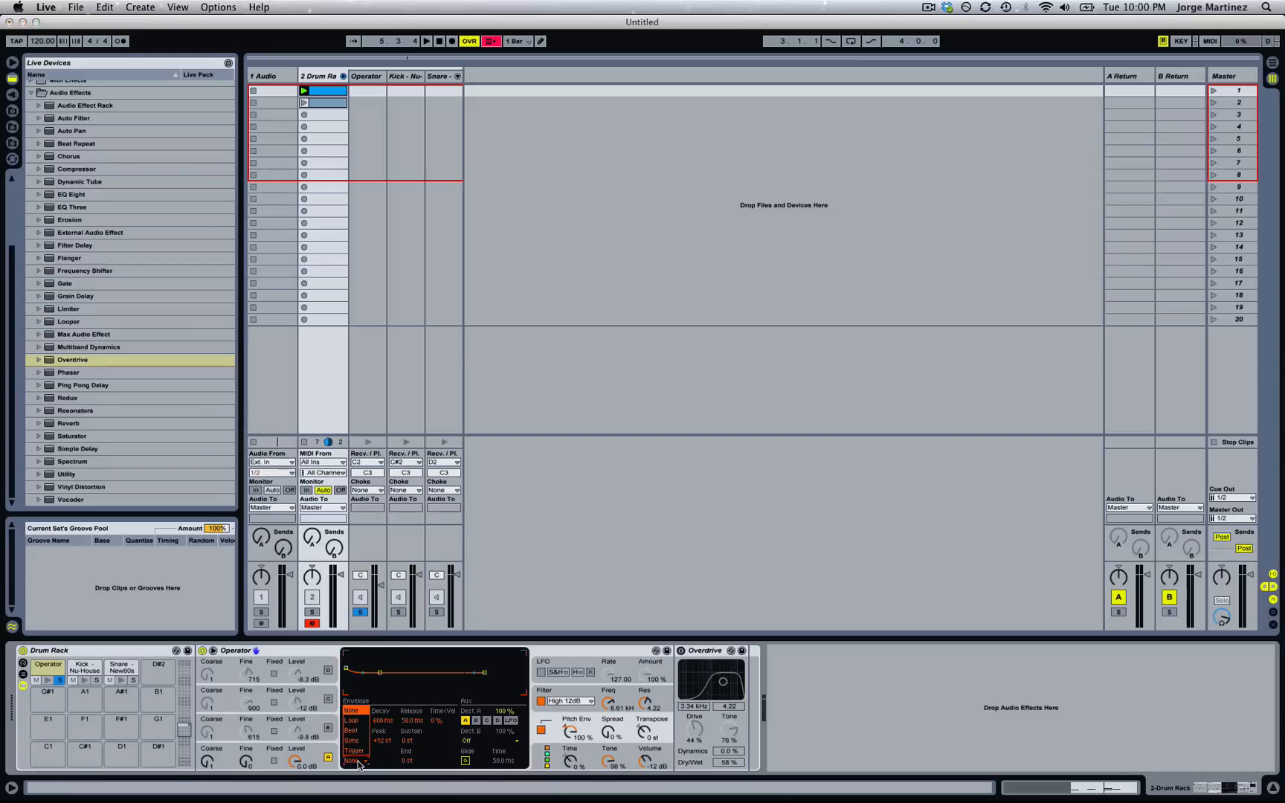
left_click(350, 755)
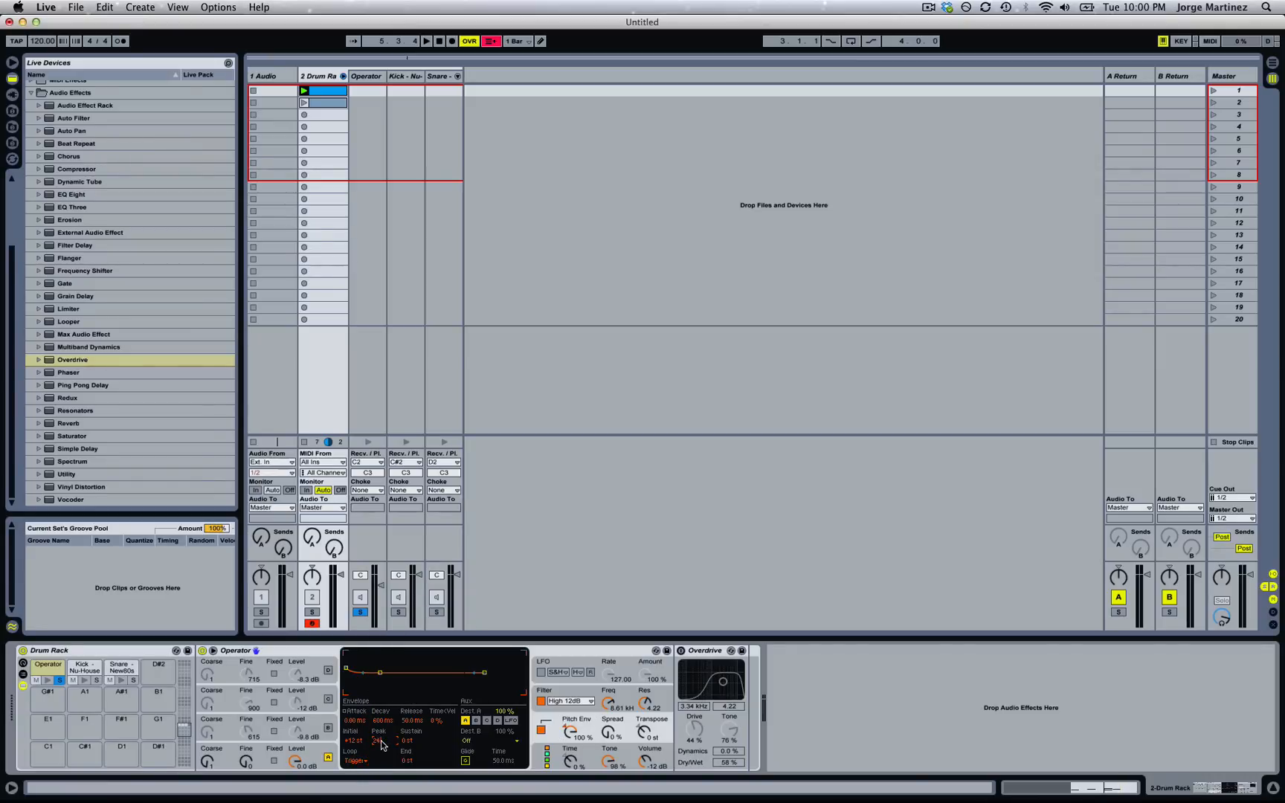
left_click(359, 740)
key("space")
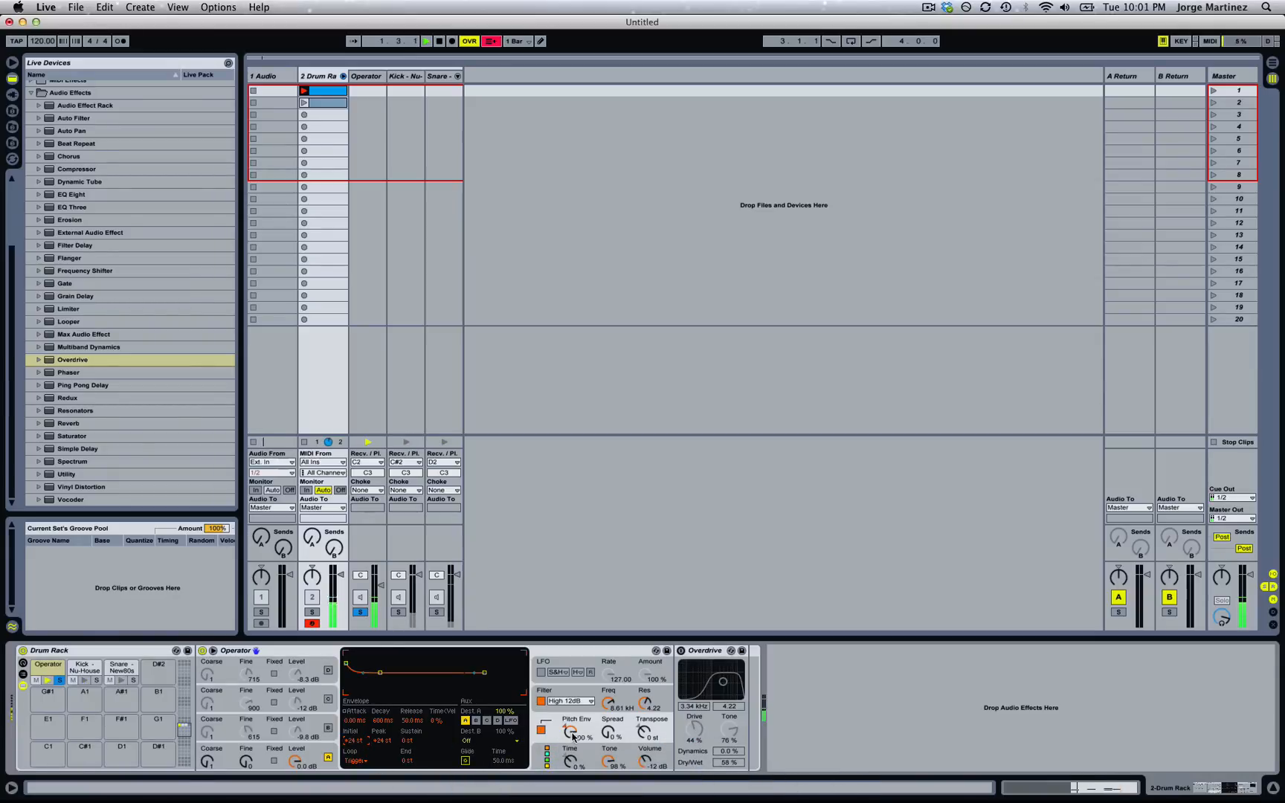
Lower Operator's transpose to -24 st and show the filter envelope while the clip plays.
left_click(320, 750)
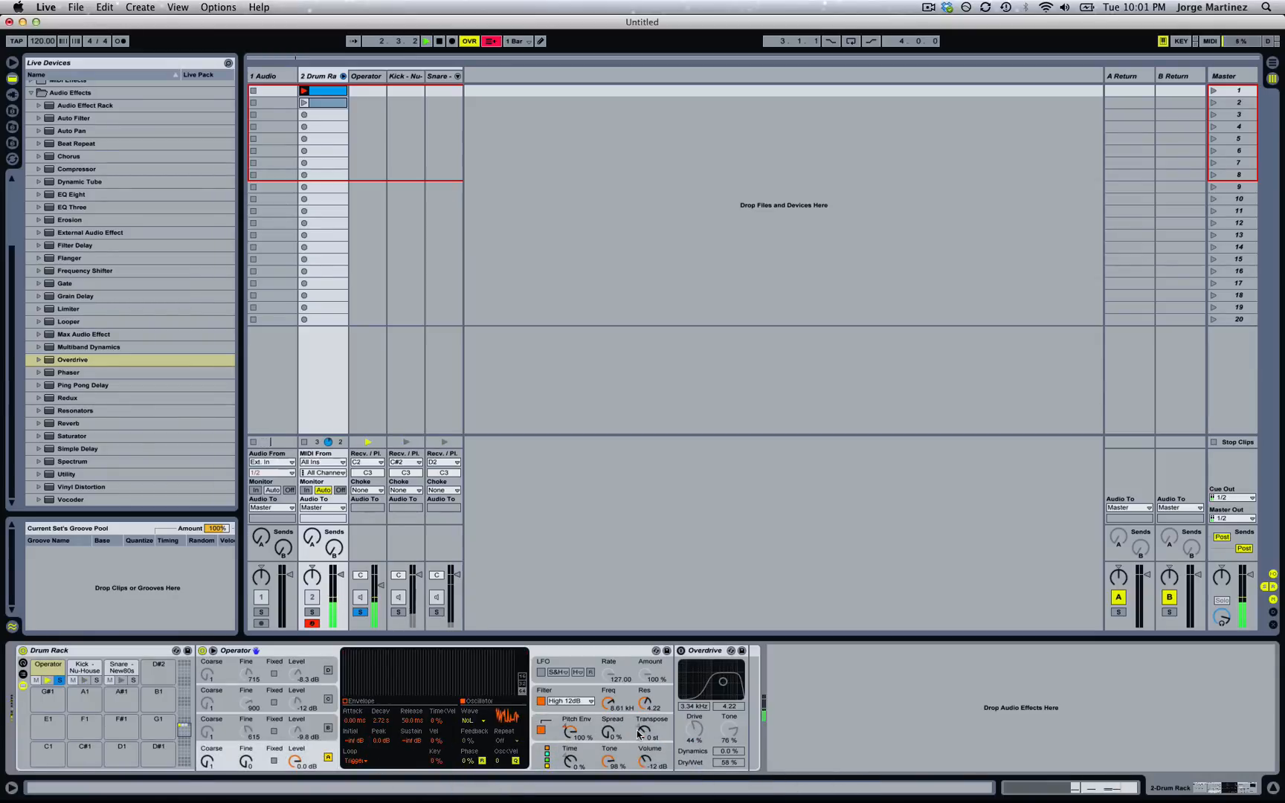
left_click_drag(644, 732, 644, 765)
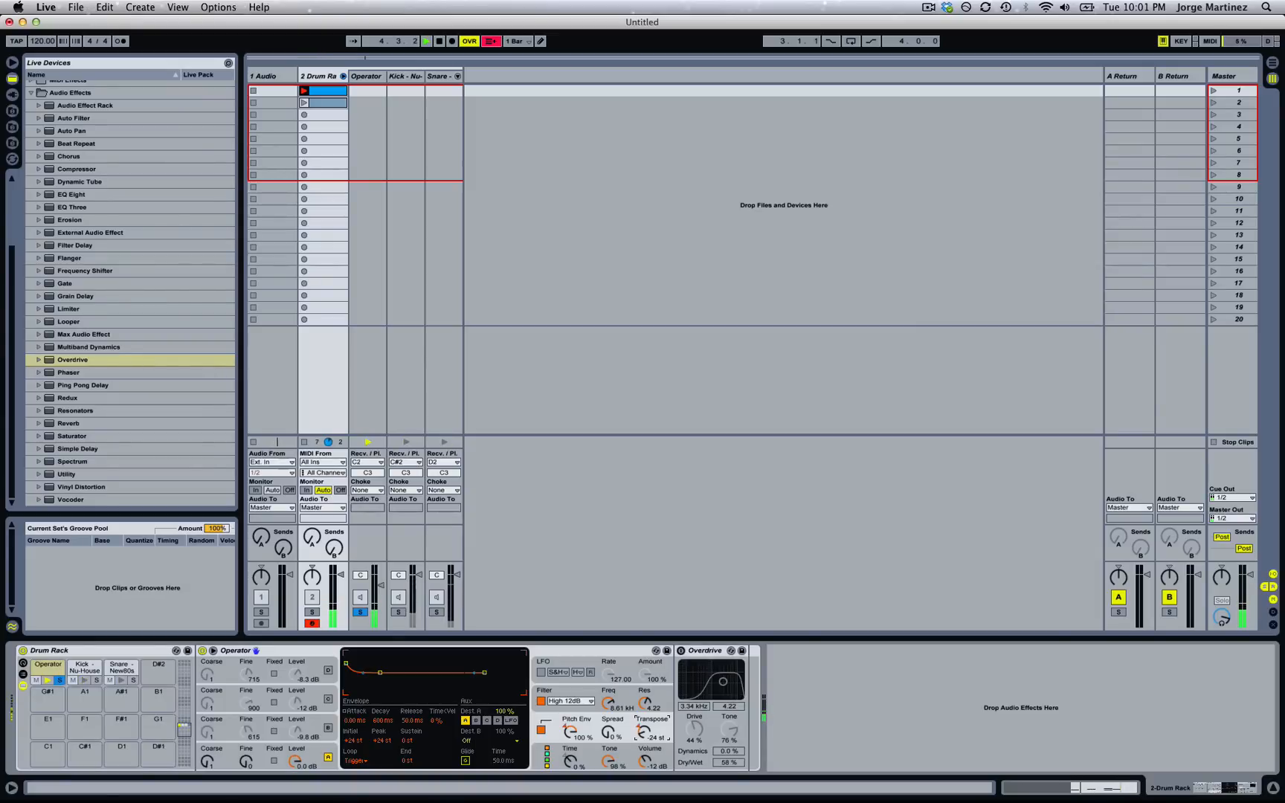
left_click(541, 701)
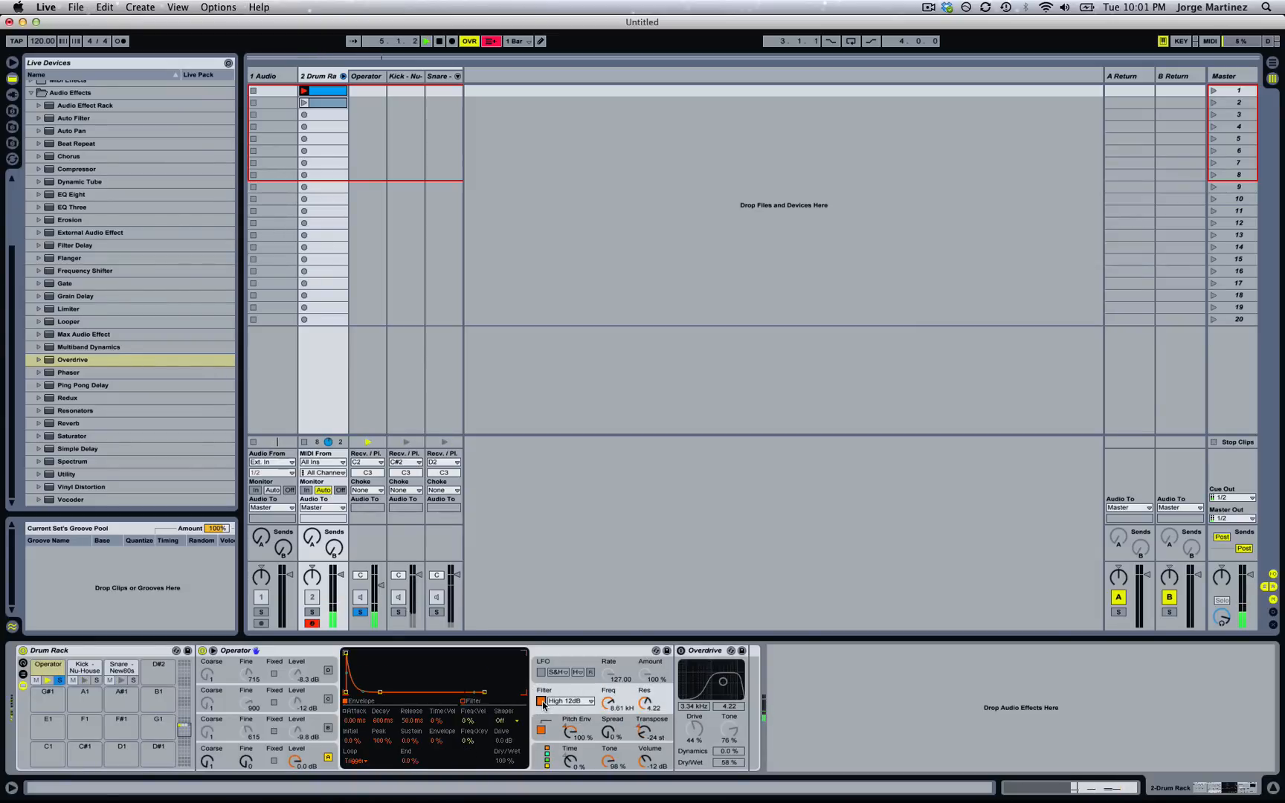
Set the pitch envelope's decay to about 570 ms and Operator's transpose to -24 st.
left_click(314, 742)
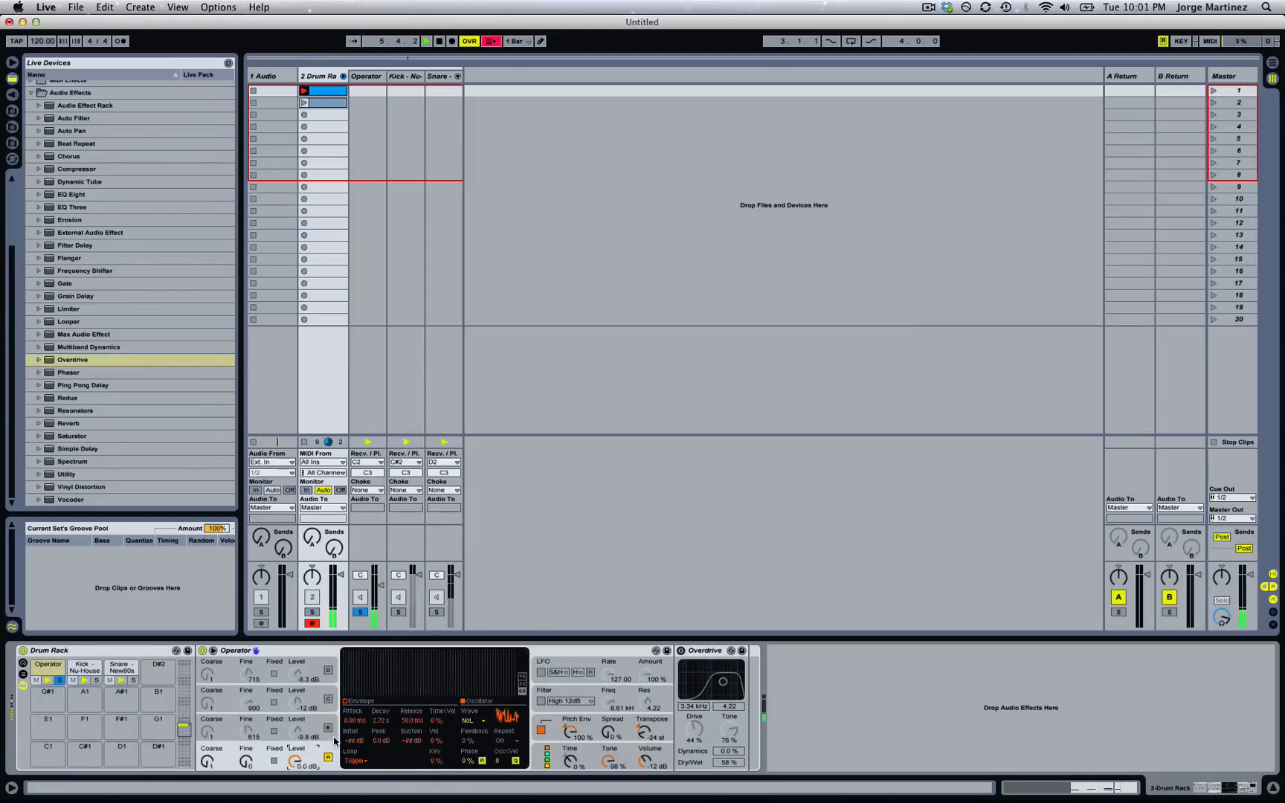
left_click(587, 723)
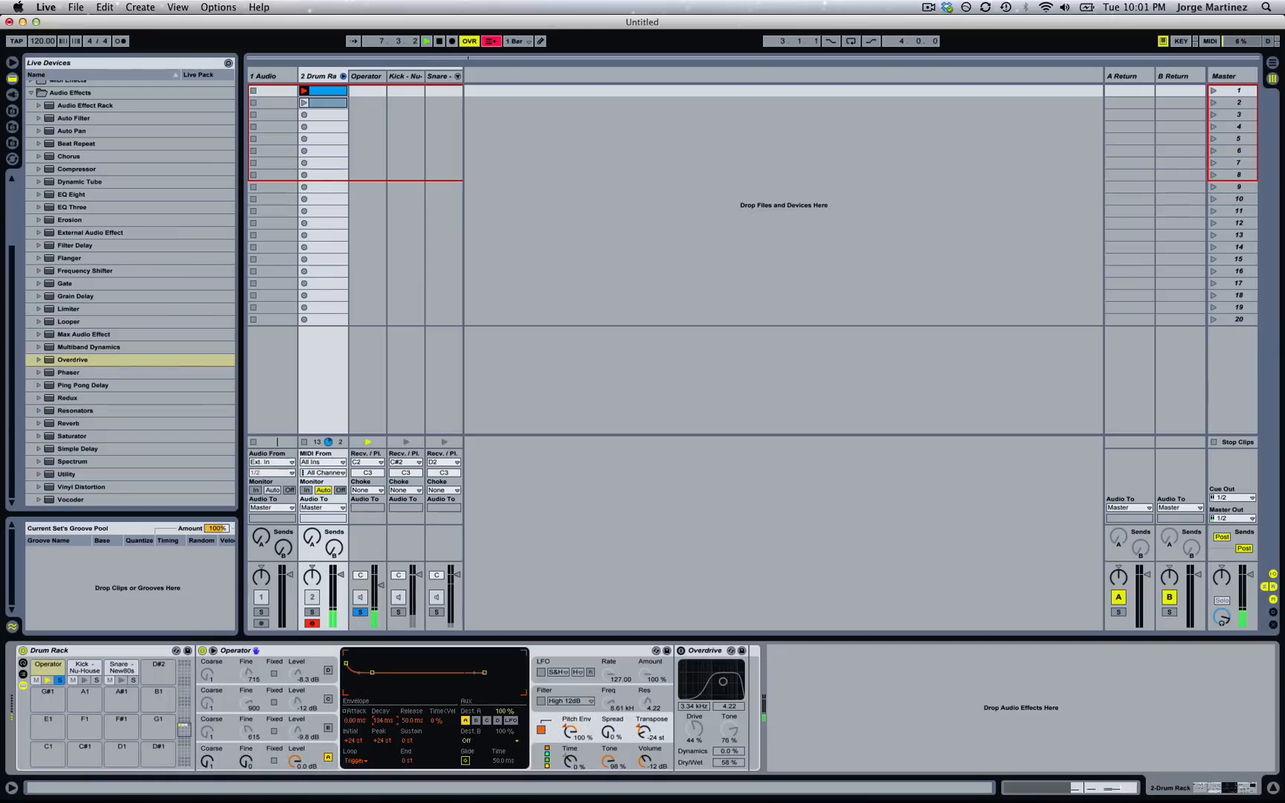
mouse_move(383, 720)
left_mouse_down()
mouse_move(383, 684)
mouse_move(383, 727)
left_mouse_up()
left_click_drag(644, 732, 644, 746)
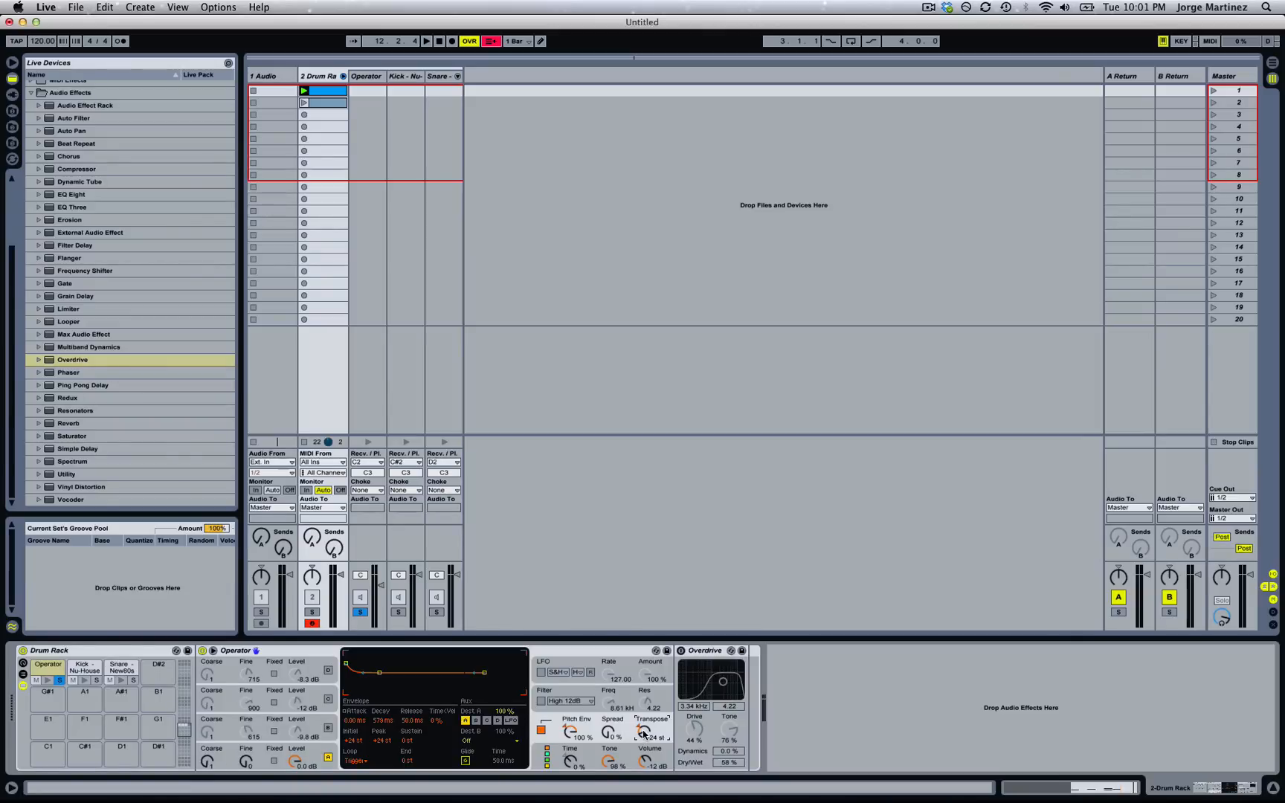
With the clip playing, enable the filter at 4.01 kHz with resonance 2.70 and set oscillator A's decay to about 749 ms.
key("space")
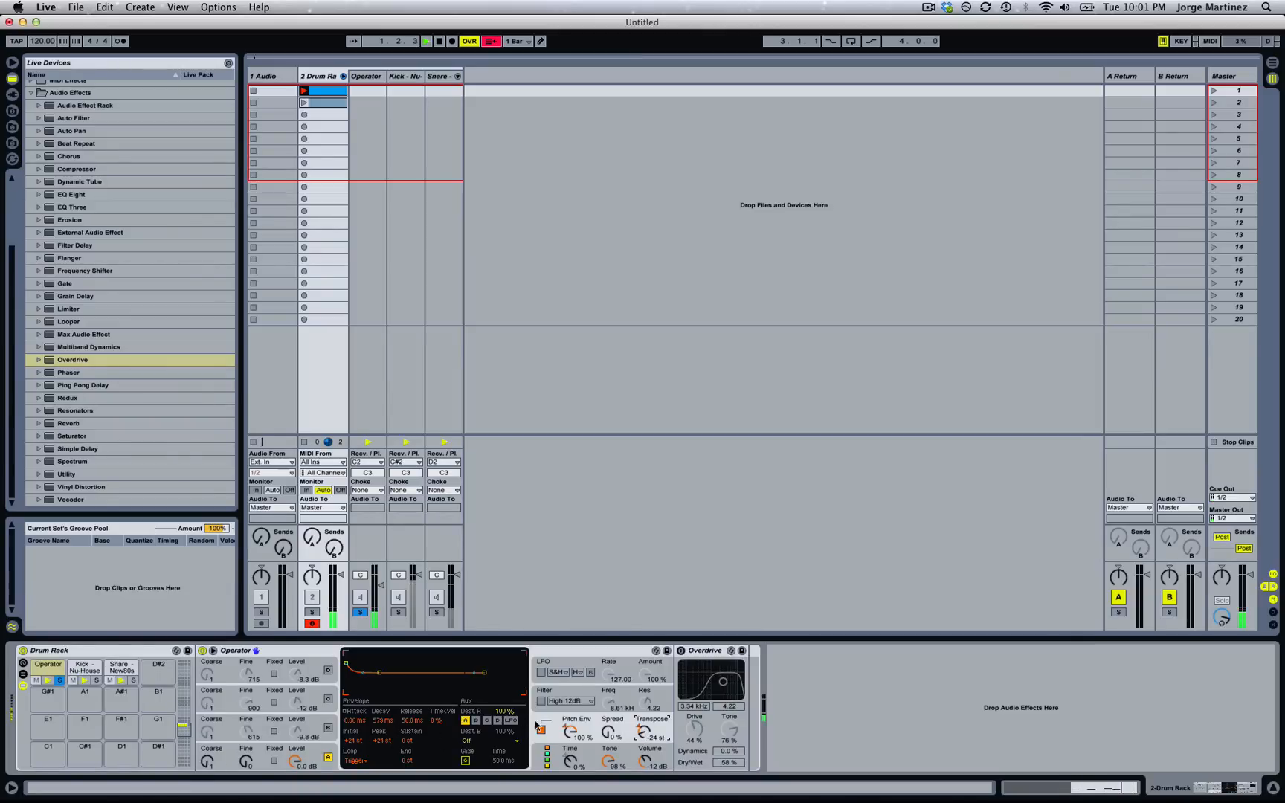
left_click(541, 701)
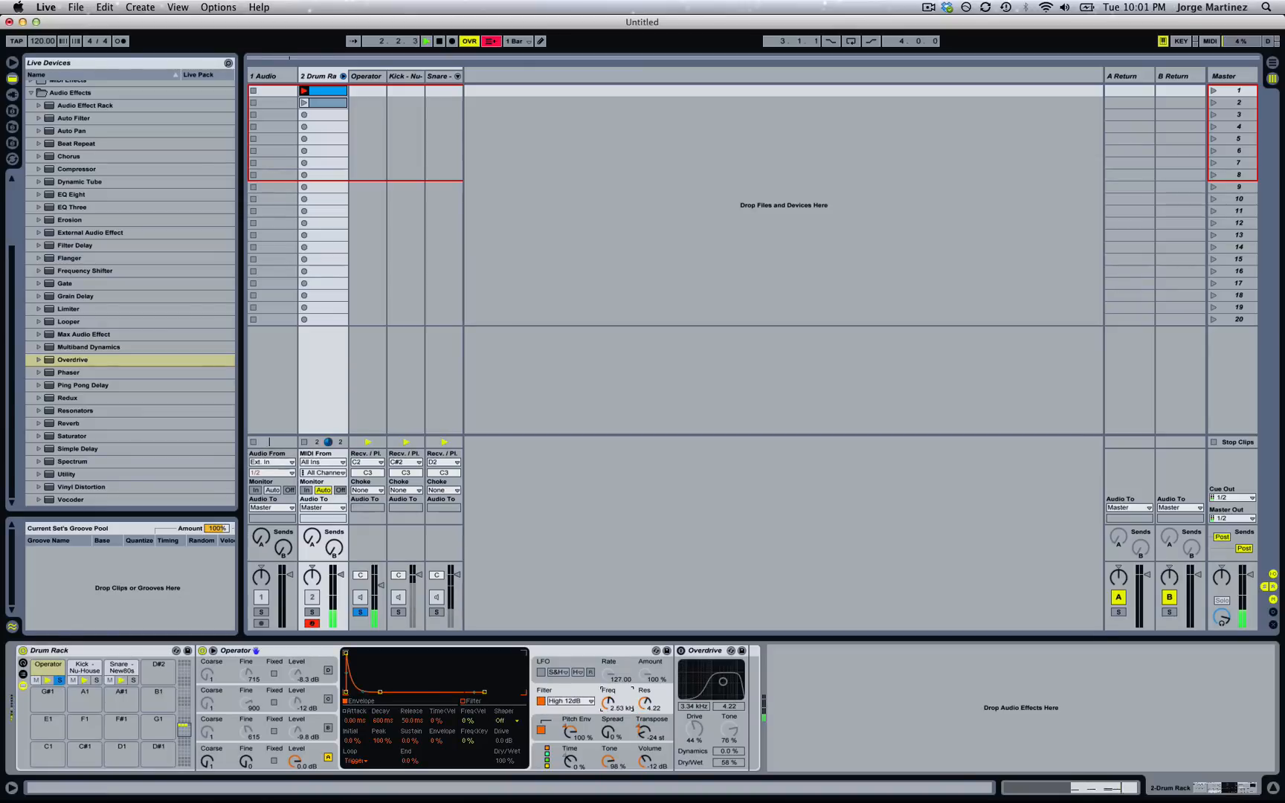
left_click_drag(609, 703, 634, 719)
left_click(327, 752)
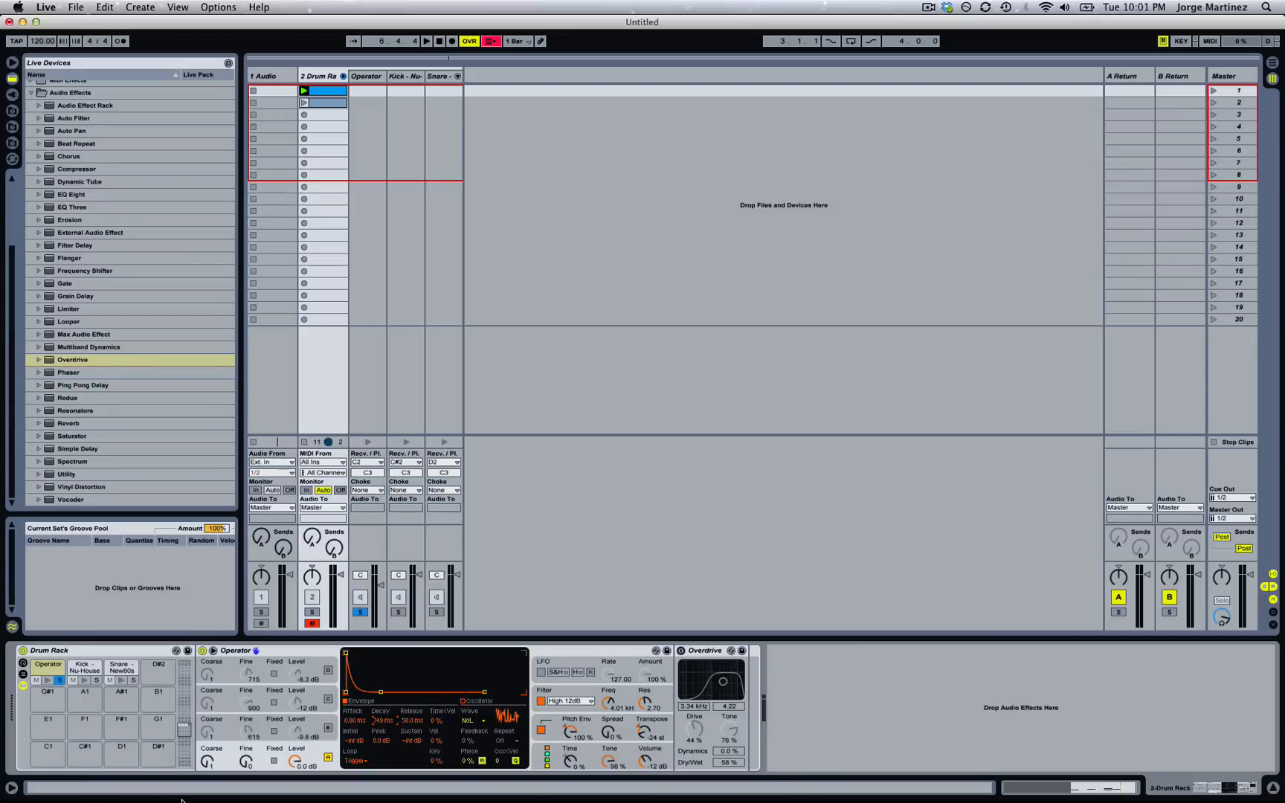
left_click(672, 652)
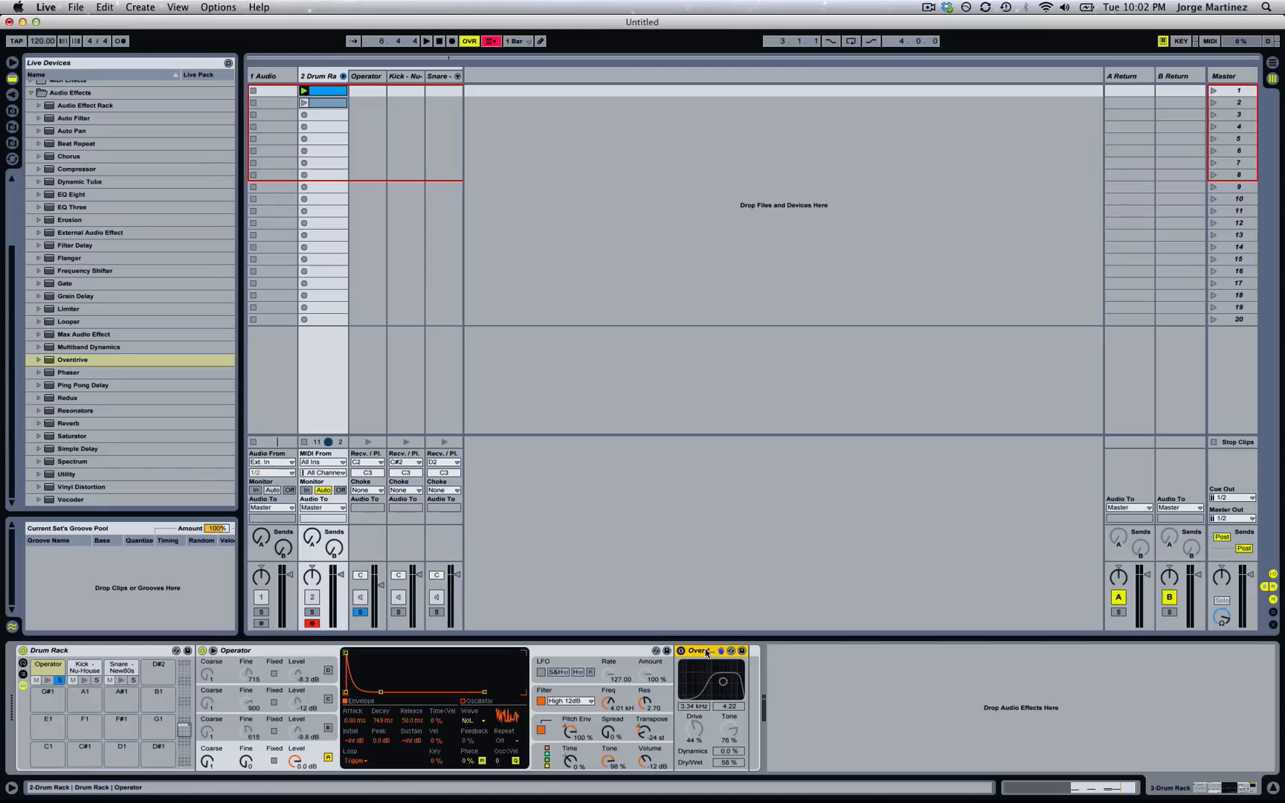
left_click(630, 651)
left_click(703, 651)
left_click(813, 663)
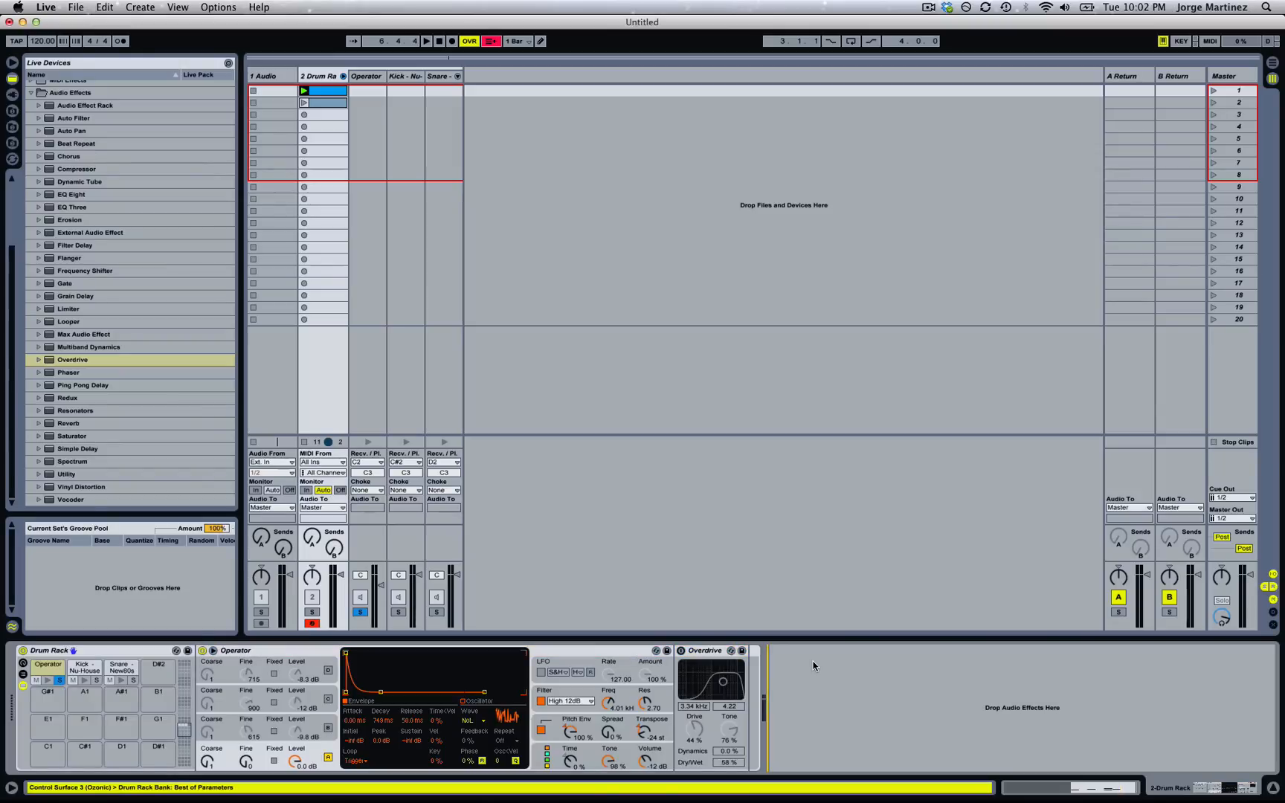